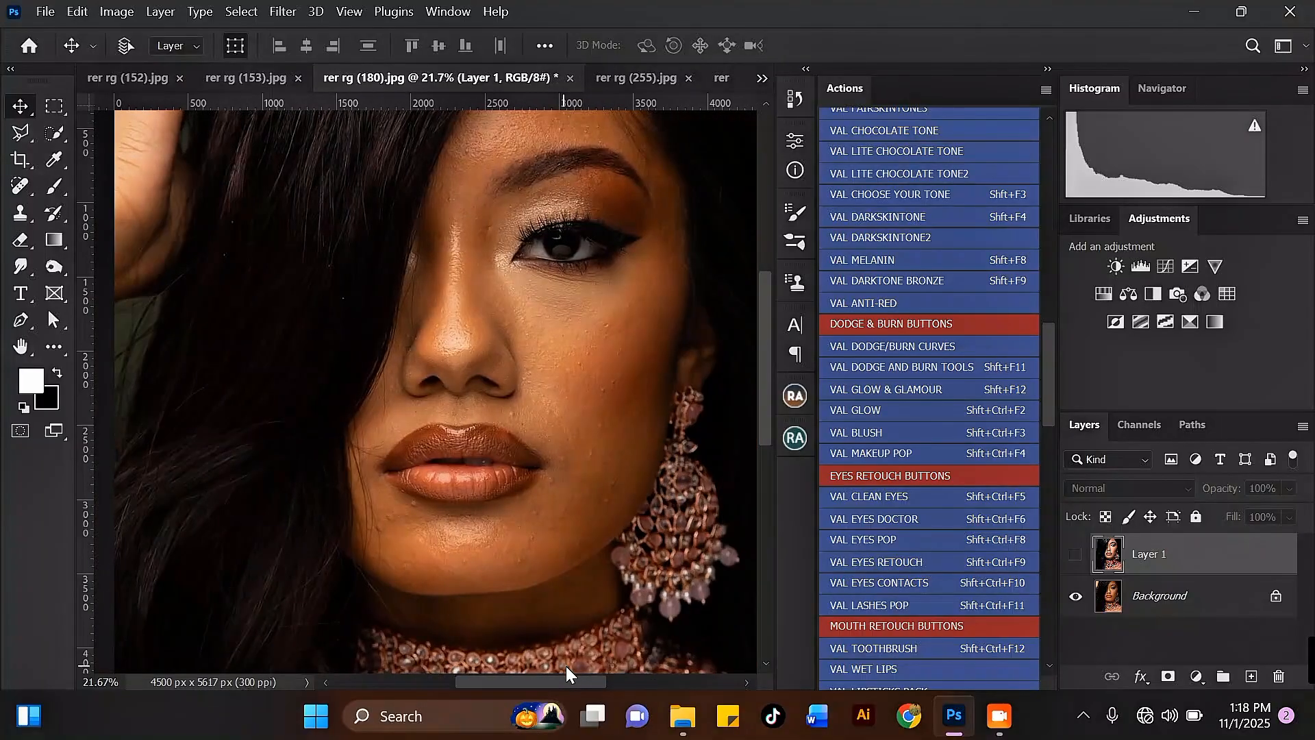
# Zoom and pan around the portrait to inspect the skin texture.
pyautogui.hscroll(5, 574, 654)
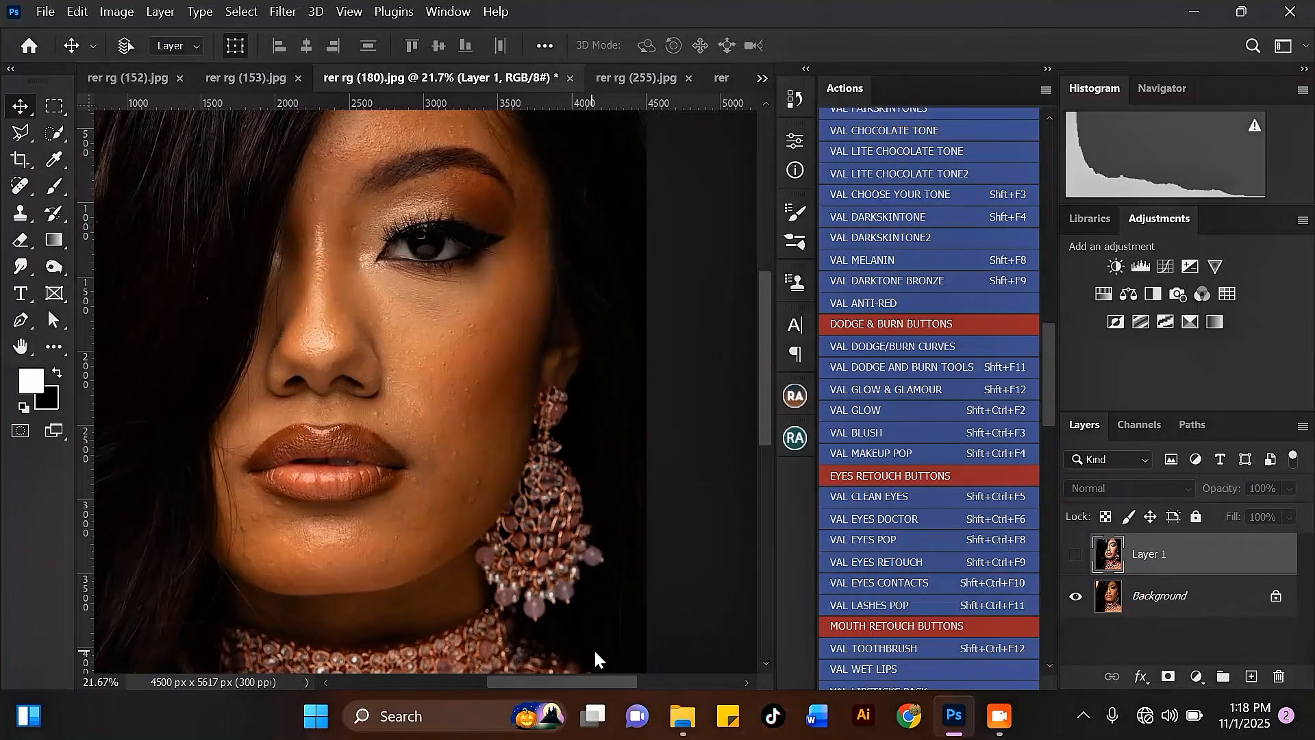
pyautogui.hscroll(-8, 654, 648)
pyautogui.hscroll(5, 557, 649)
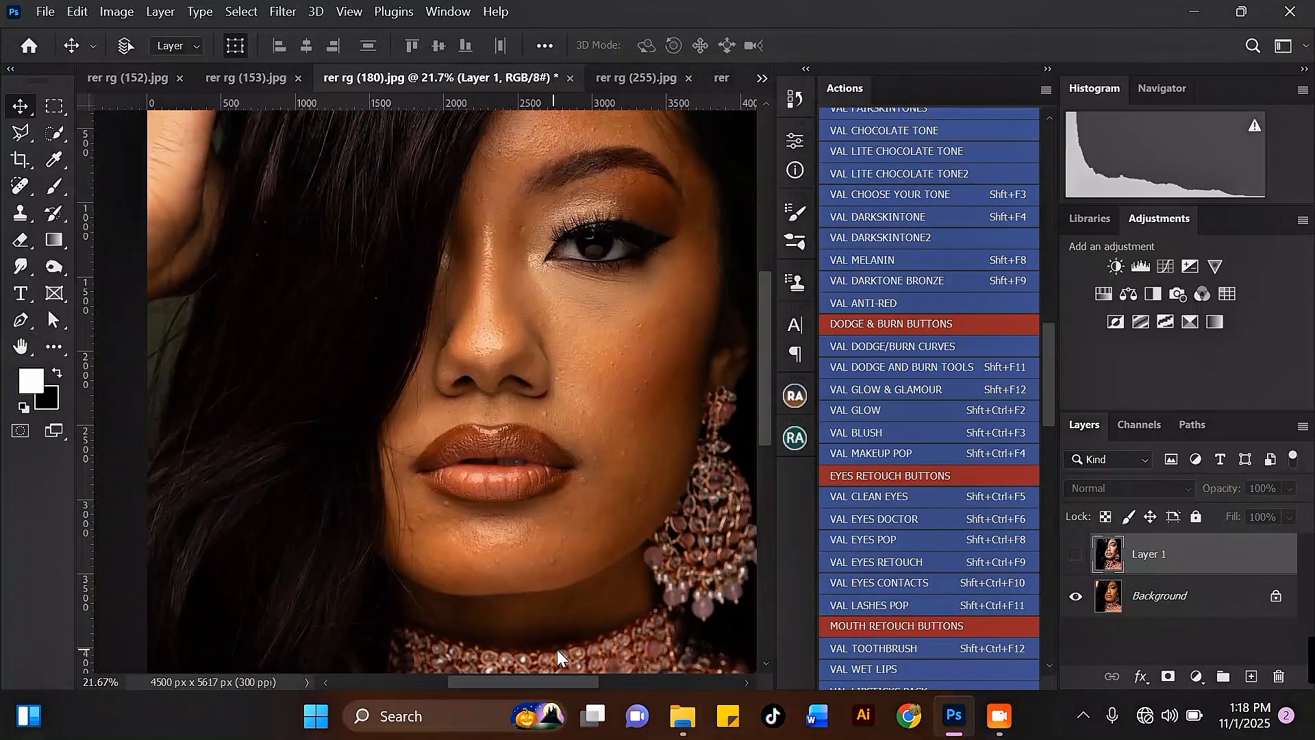
pyautogui.hscroll(-3, 553, 648)
pyautogui.hscroll(3, 555, 647)
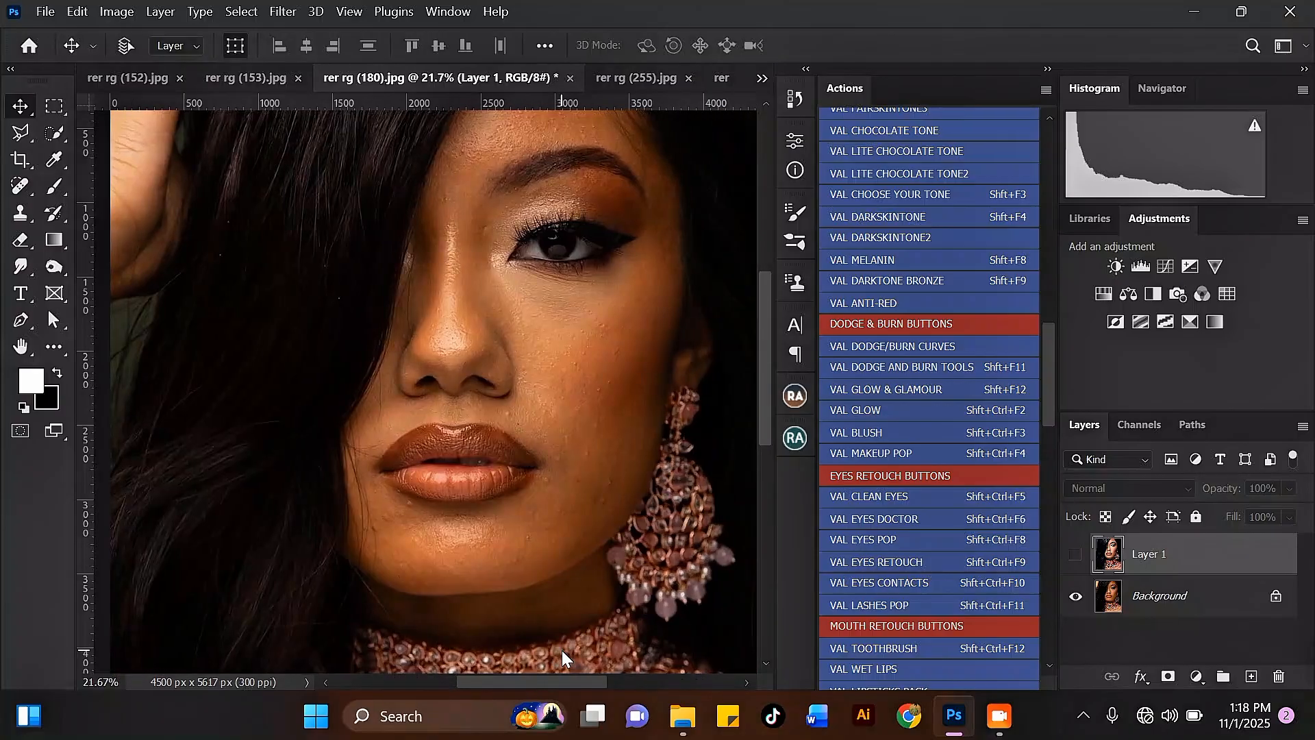
pyautogui.scroll(-5, 557, 572)
pyautogui.scroll(2, 541, 445)
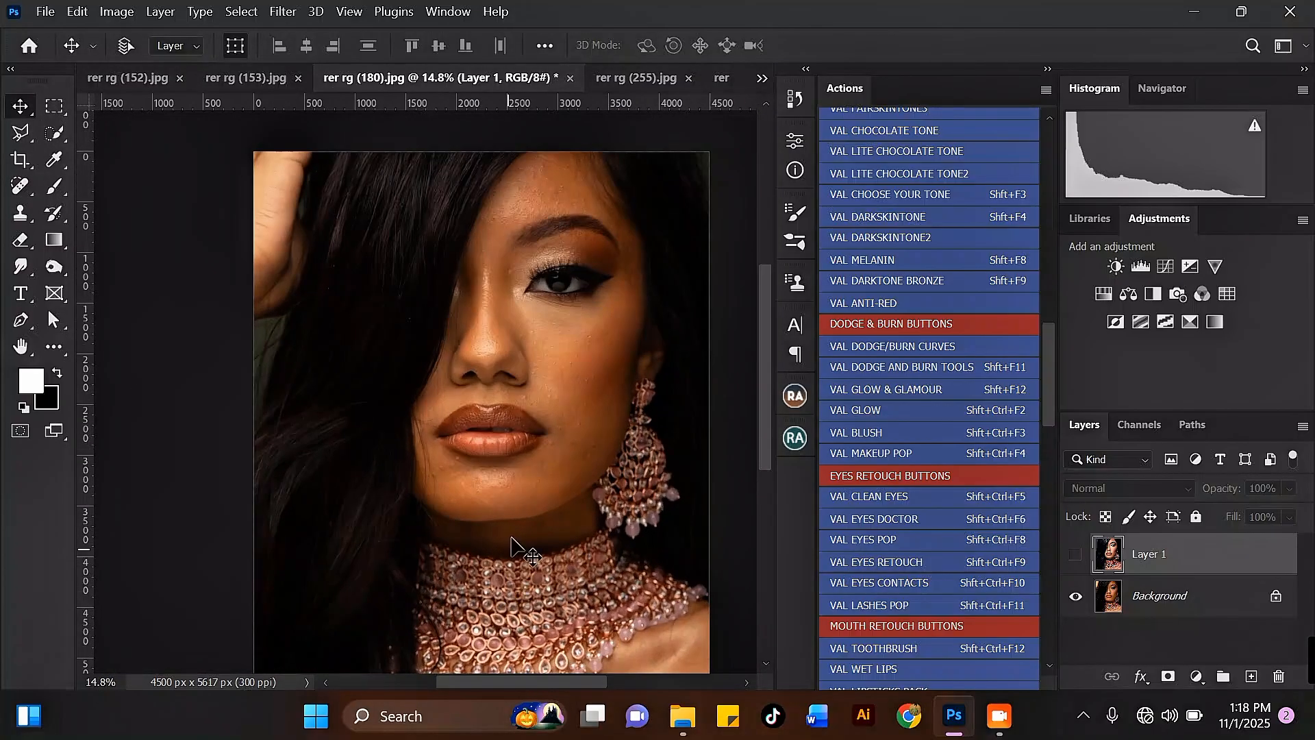
pyautogui.scroll(-2, 602, 367)
pyautogui.scroll(2, 582, 287)
pyautogui.scroll(1, 564, 159)
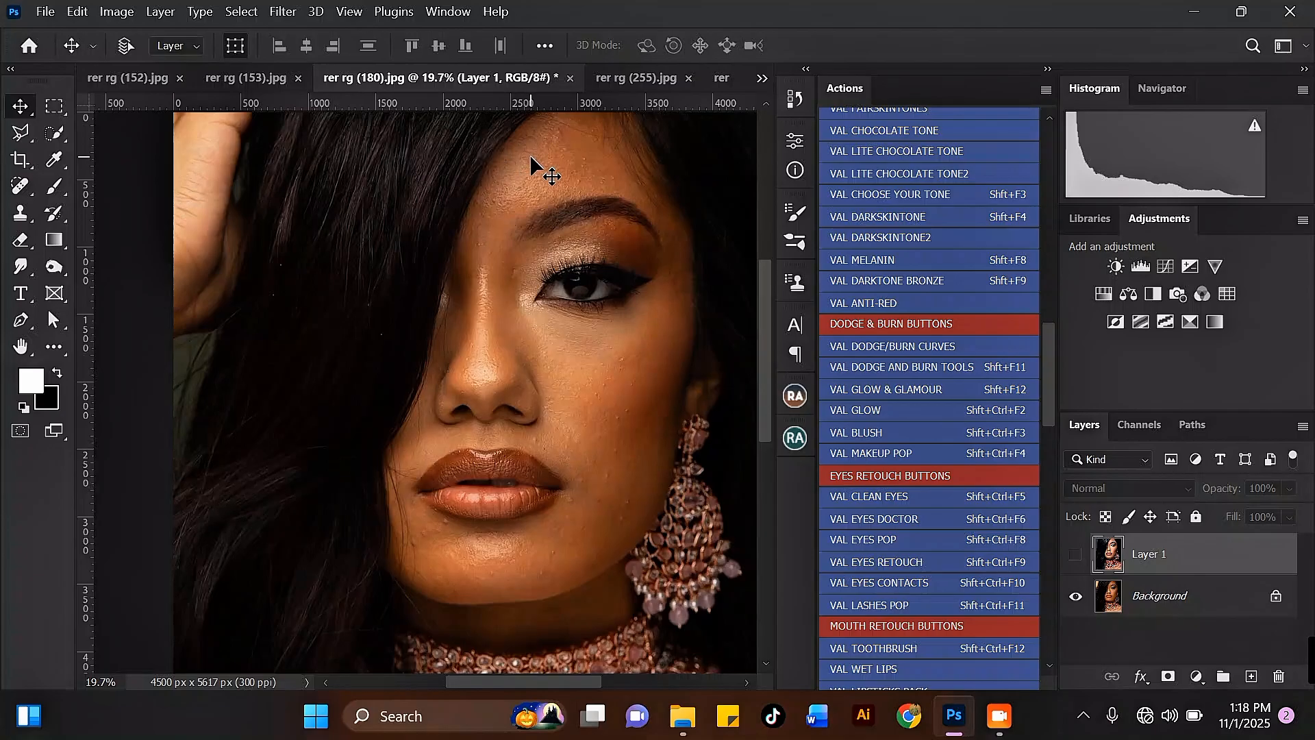
# Compare Layer 1 with the original by toggling its visibility, hide it, and select the Background layer.
pyautogui.click(1077, 554)
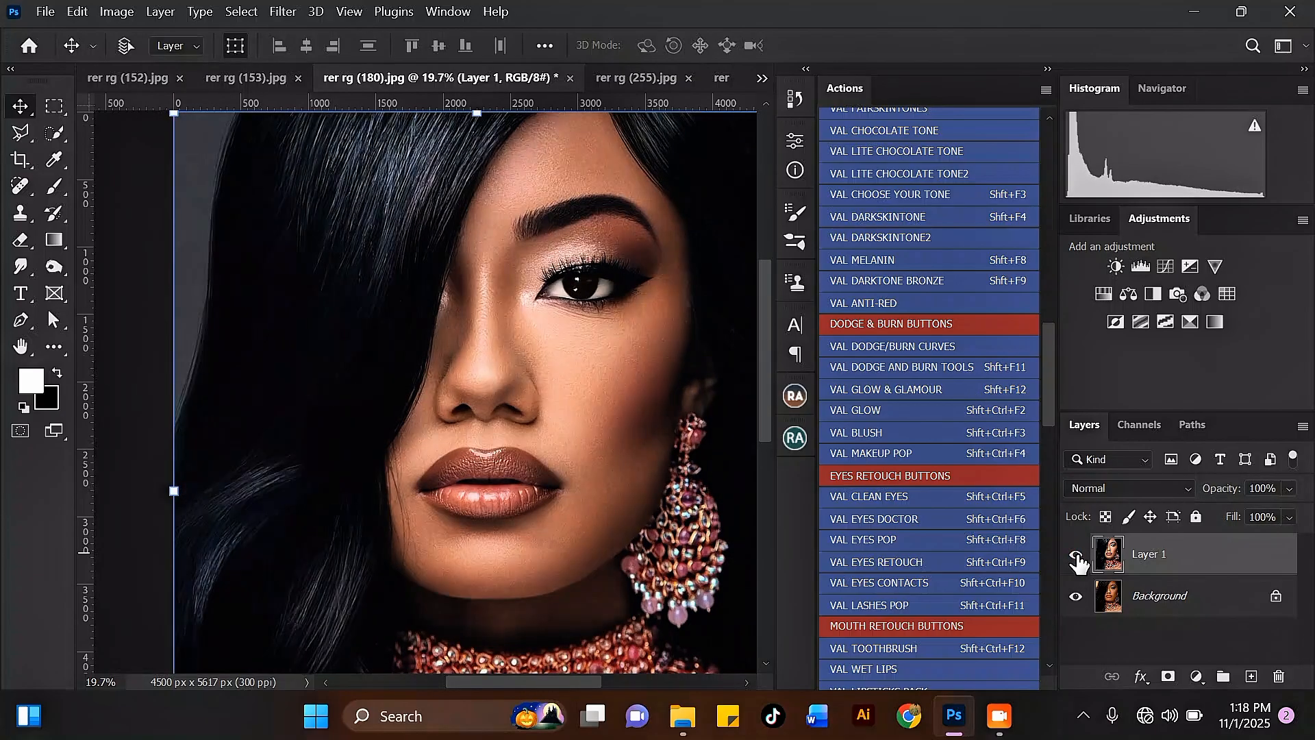
pyautogui.scroll(1, 739, 413)
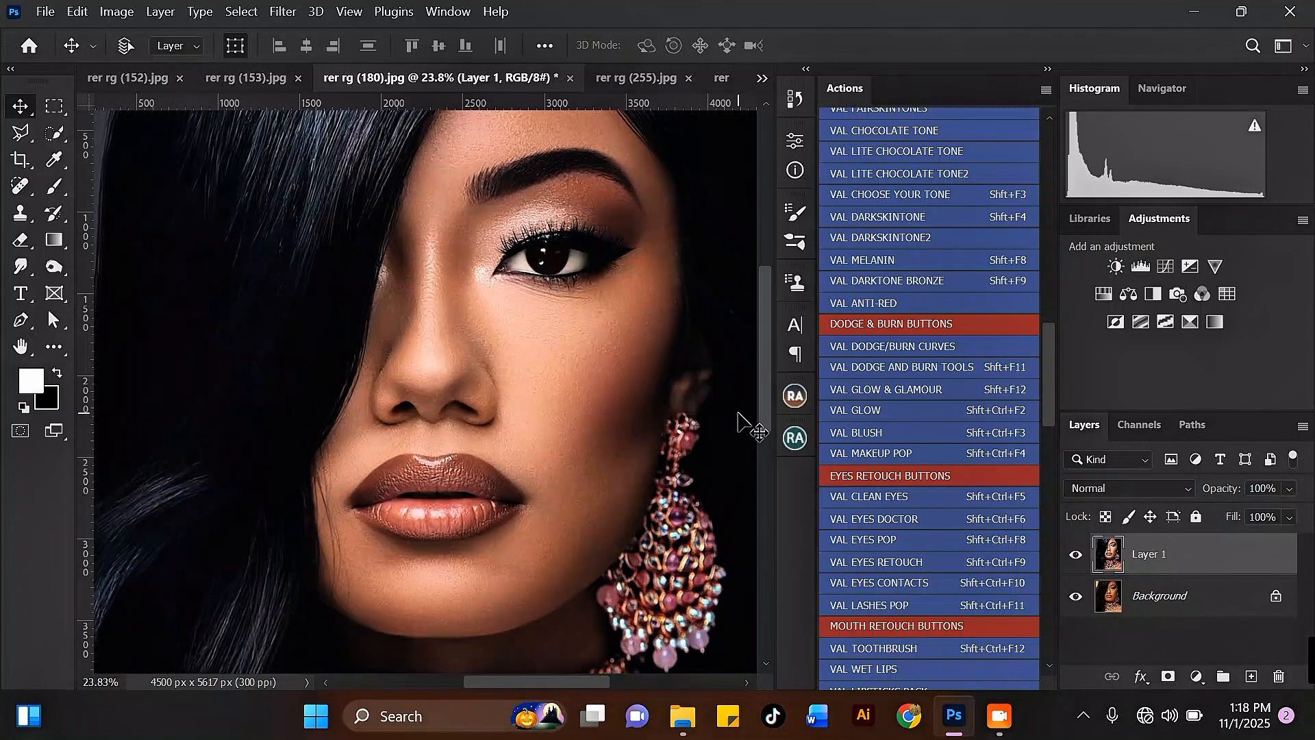
pyautogui.click(1076, 556)
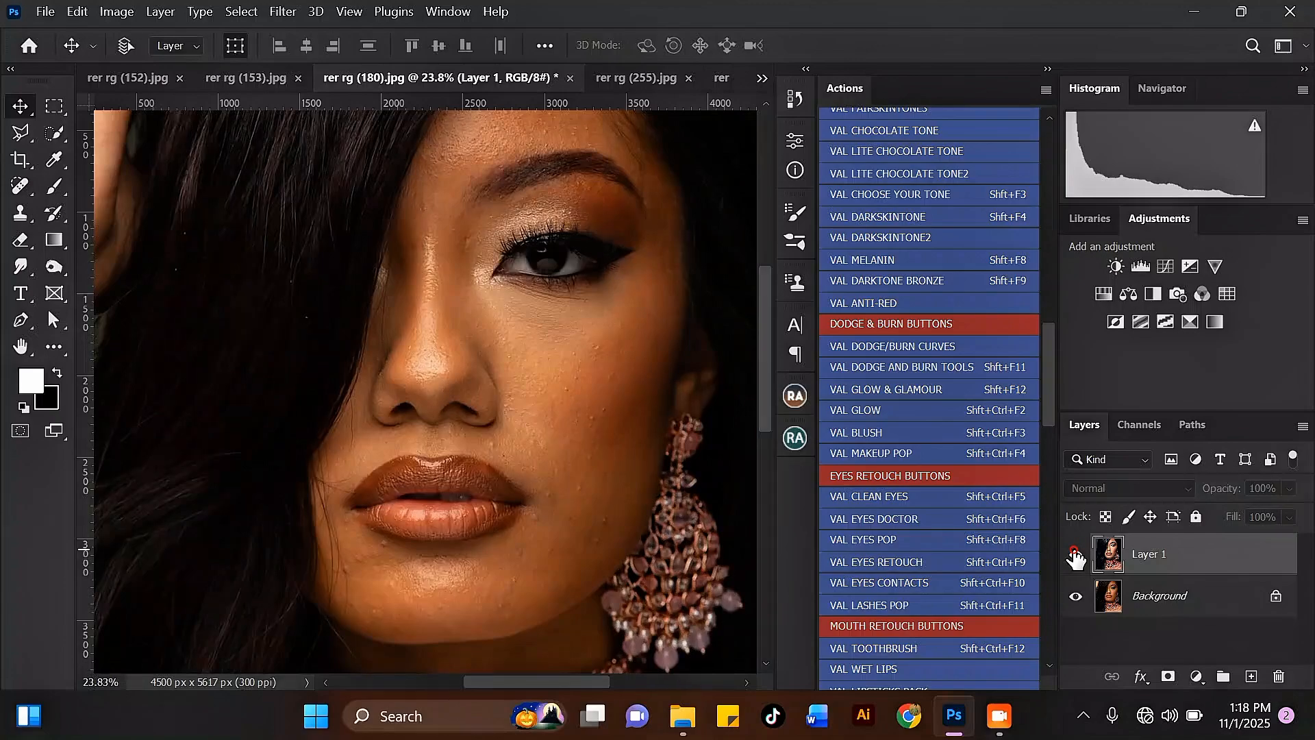
pyautogui.click(1075, 556)
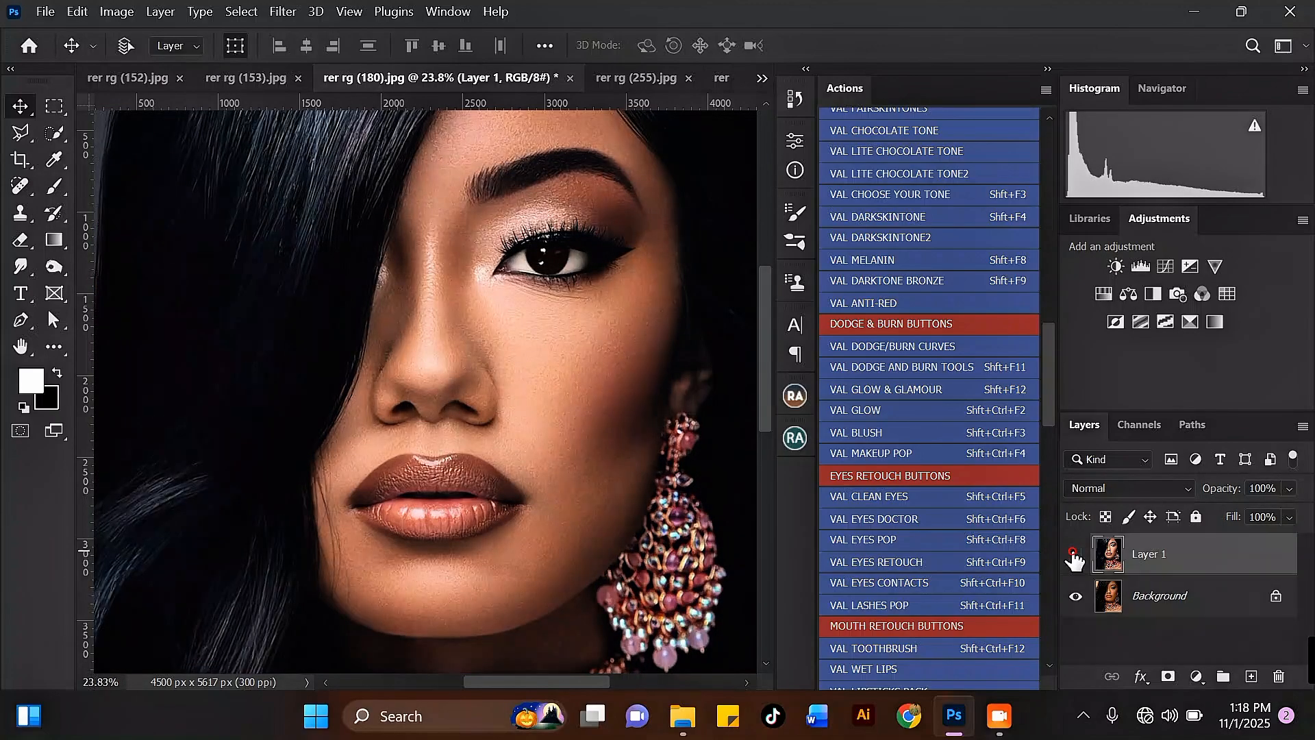
pyautogui.click(1075, 556)
pyautogui.click(1151, 591)
pyautogui.scroll(-3, 705, 320)
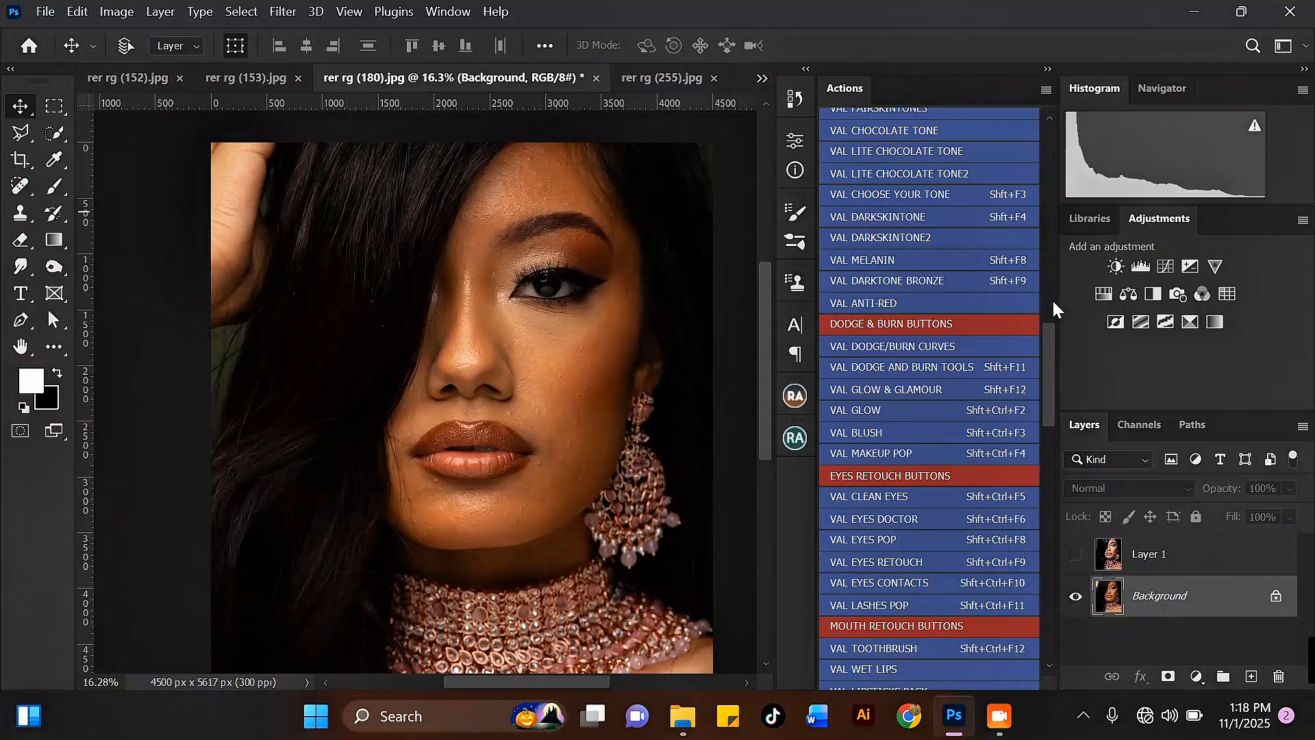
# Run the VAL MEDIAN FREQUENCY SP action on the Background layer.
pyautogui.moveTo(1050, 362)
pyautogui.mouseDown()
pyautogui.moveTo(1044, 632)
pyautogui.moveTo(1034, 319)
pyautogui.moveTo(1047, 143)
pyautogui.moveTo(1065, 398)
pyautogui.moveTo(1066, 216)
pyautogui.moveTo(1060, 289)
pyautogui.mouseUp()
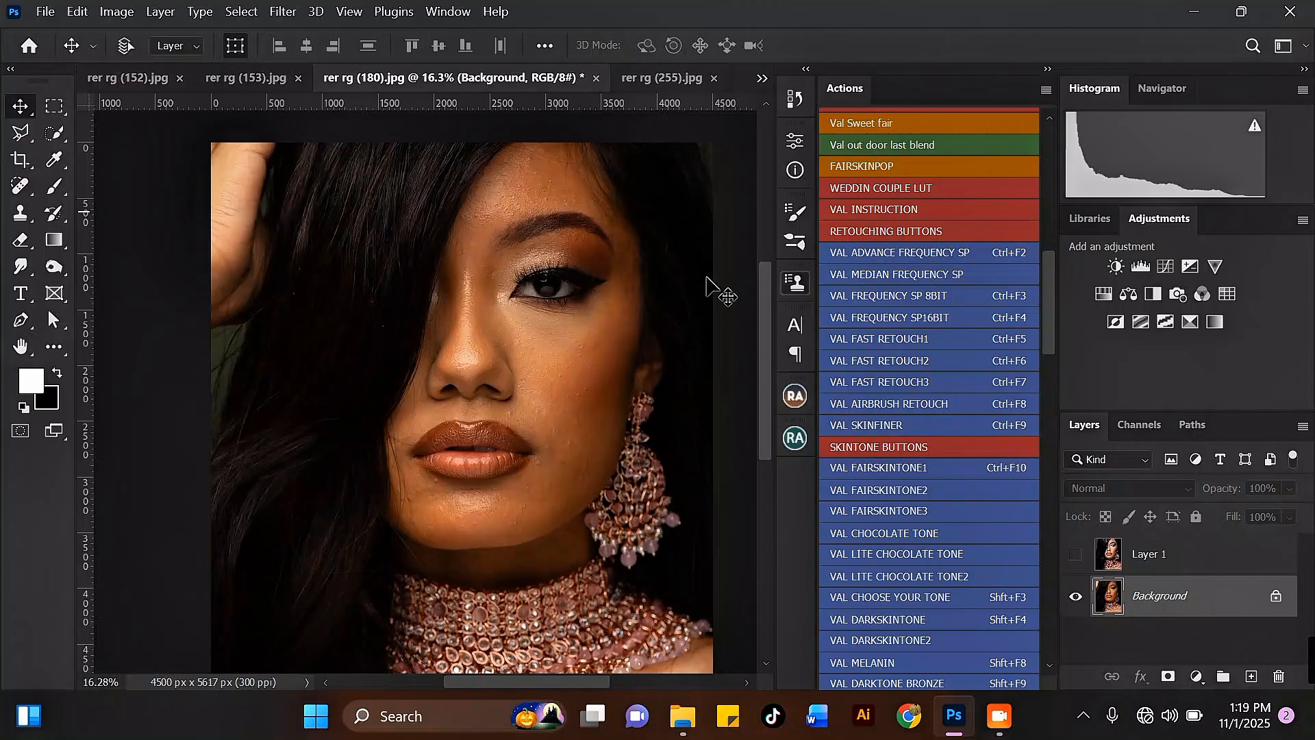
pyautogui.scroll(1, 596, 306)
pyautogui.scroll(1, 527, 269)
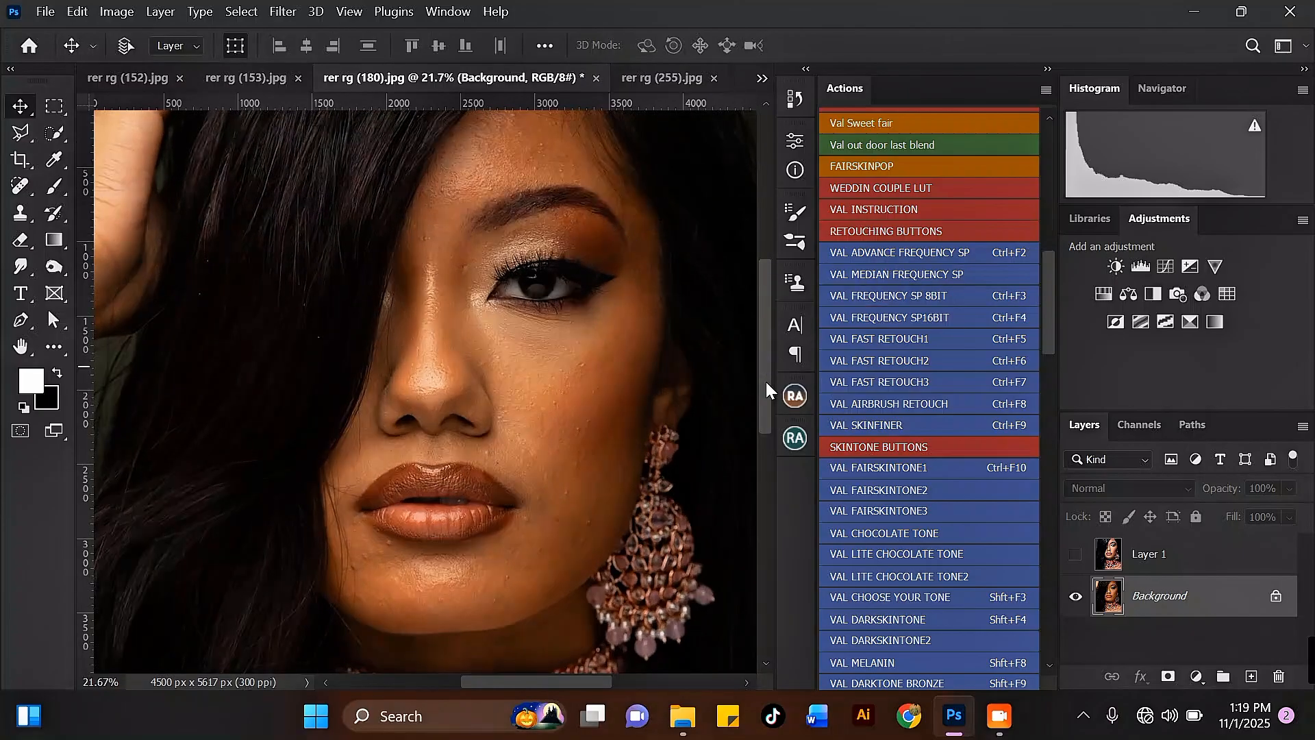
pyautogui.moveTo(766, 383); pyautogui.dragTo(764, 369)
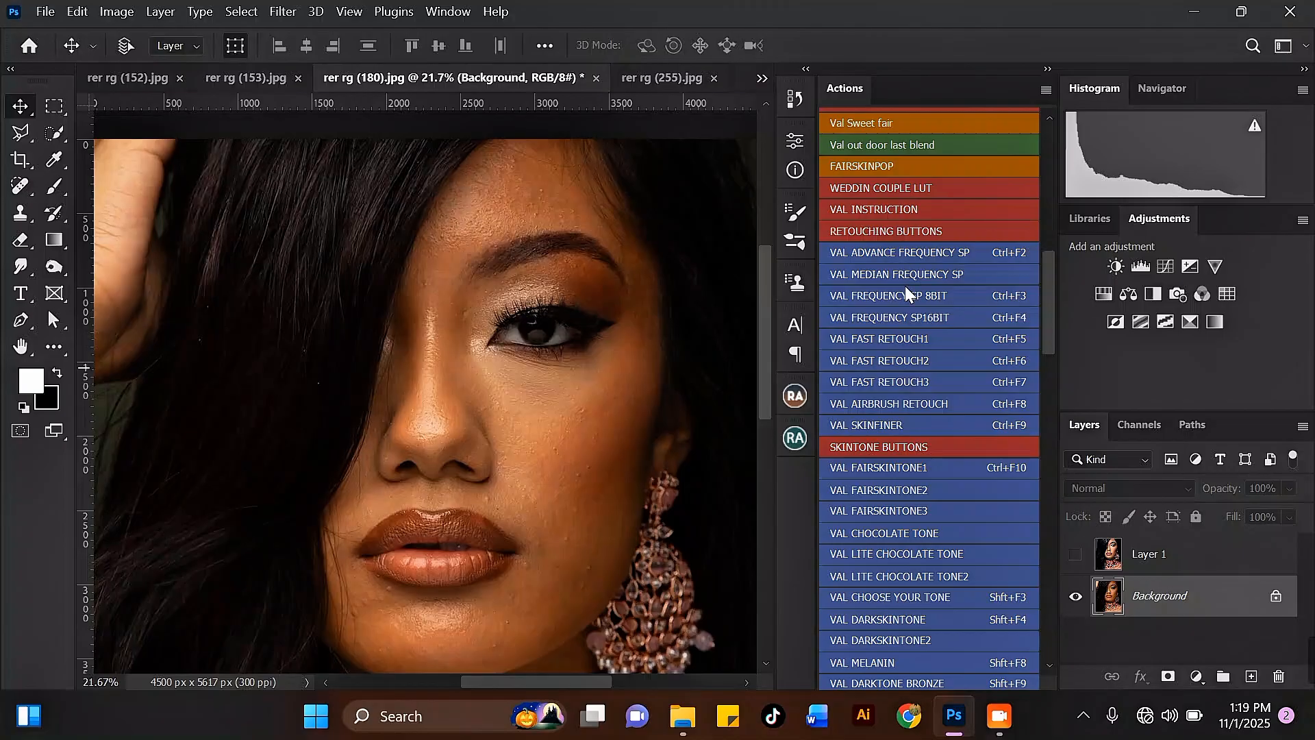
pyautogui.moveTo(1046, 279)
pyautogui.mouseDown()
pyautogui.moveTo(1034, 458)
pyautogui.moveTo(1049, 569)
pyautogui.moveTo(1042, 220)
pyautogui.moveTo(1054, 468)
pyautogui.moveTo(1030, 630)
pyautogui.moveTo(1050, 553)
pyautogui.moveTo(1046, 265)
pyautogui.mouseUp()
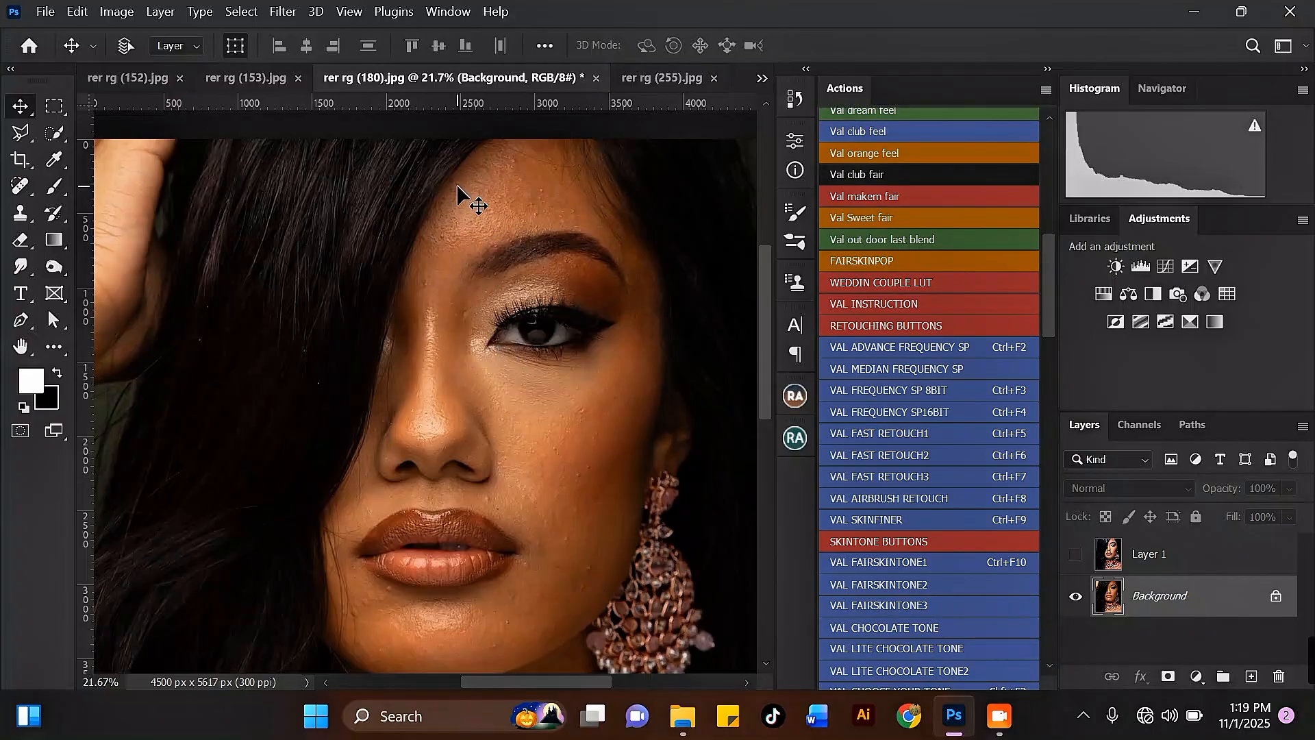
pyautogui.click(860, 369)
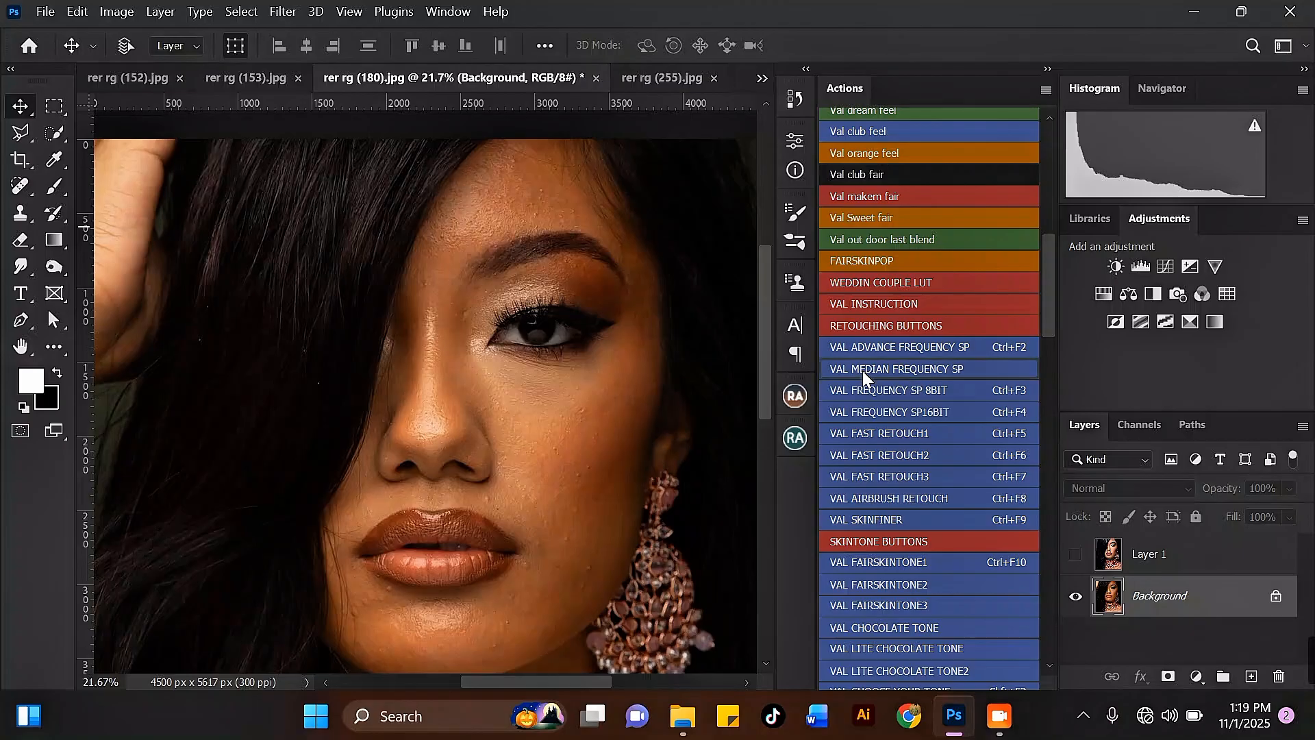
pyautogui.click(545, 294)
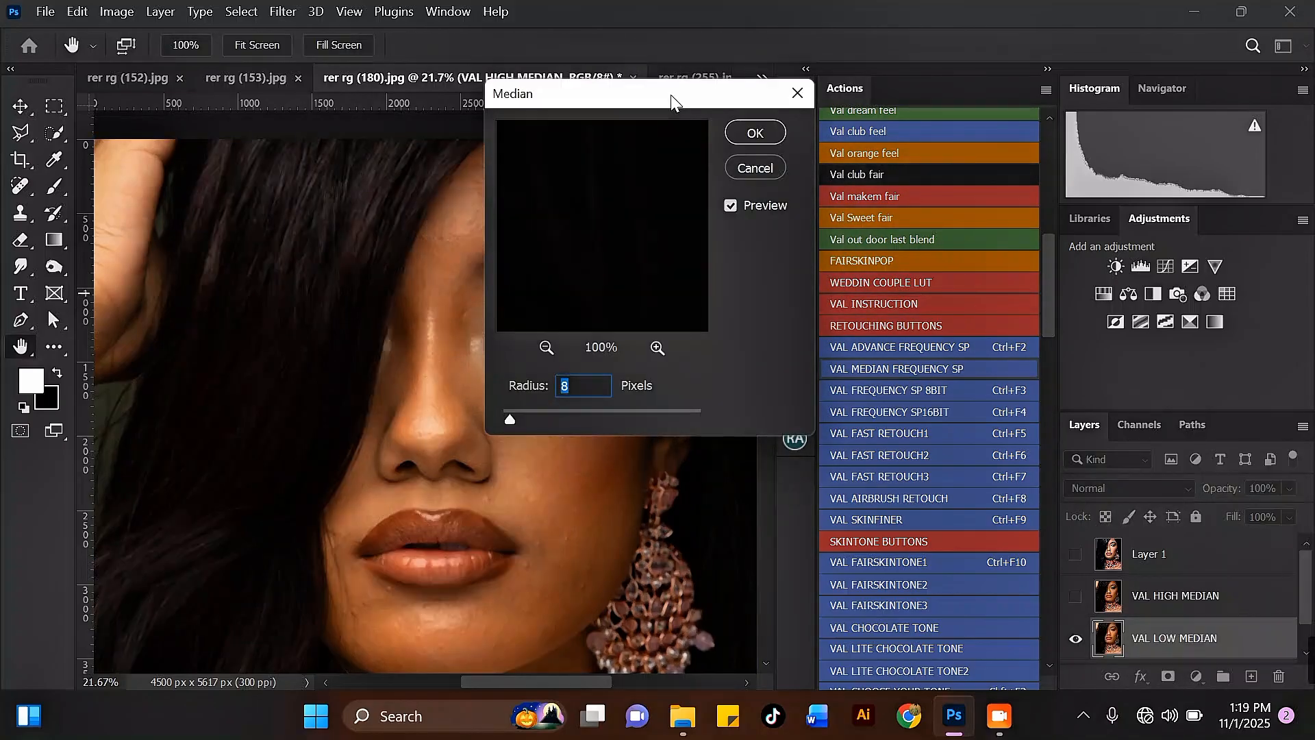
# Apply the Median filter with a radius of 8 pixels.
pyautogui.moveTo(671, 95); pyautogui.dragTo(985, 106)
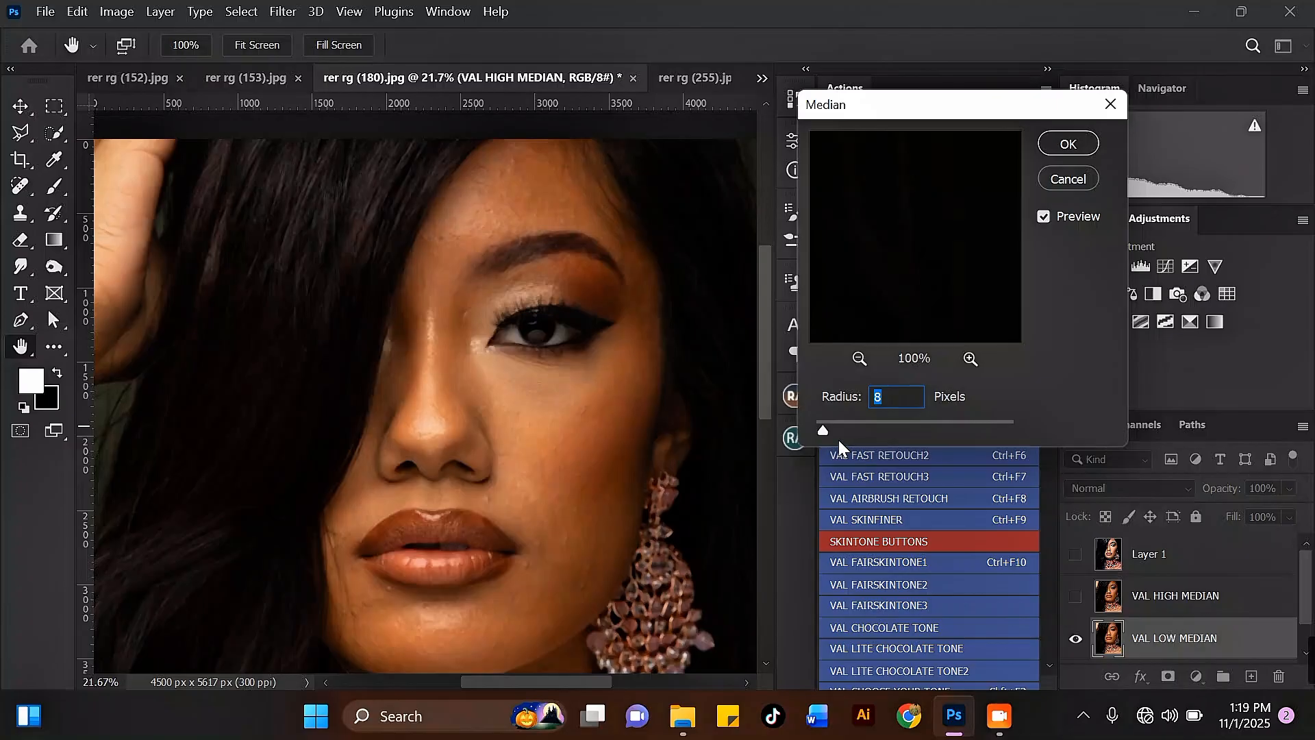
pyautogui.click(857, 359)
pyautogui.click(857, 358)
pyautogui.click(857, 359)
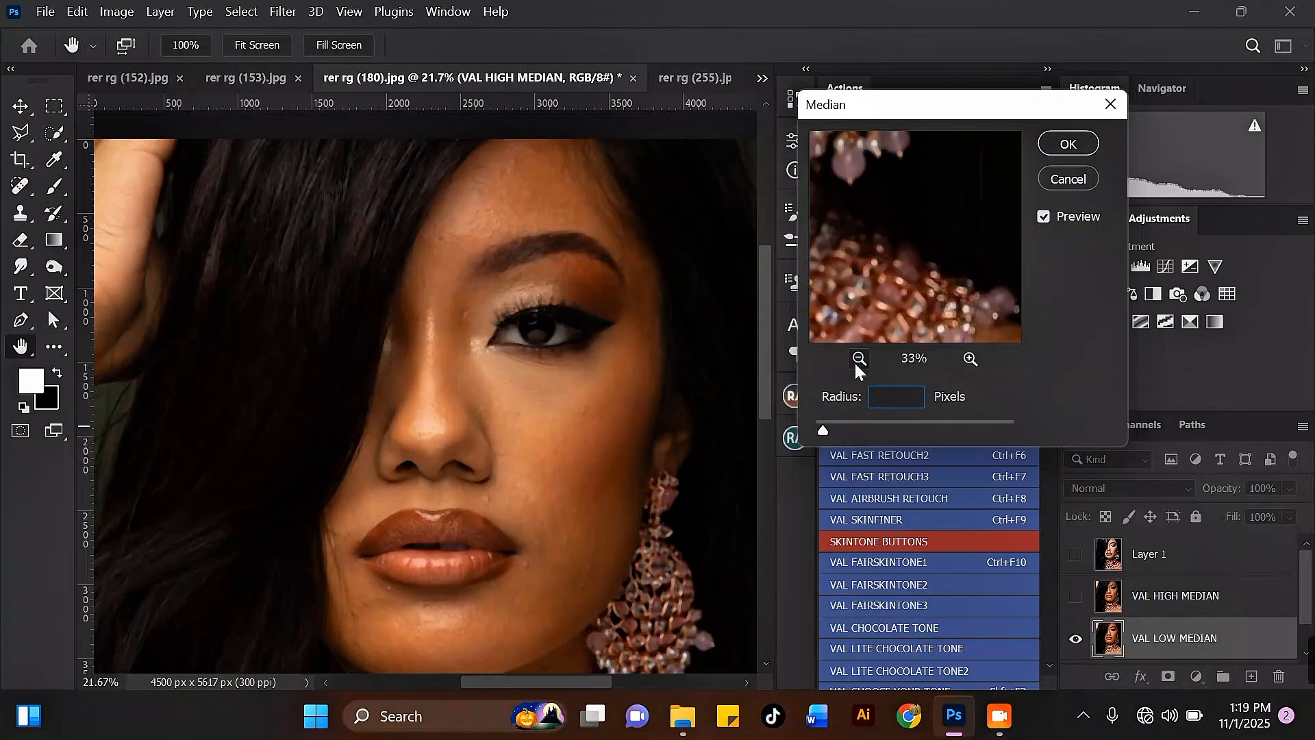
pyautogui.click(858, 359)
pyautogui.click(858, 359)
pyautogui.click(857, 359)
pyautogui.moveTo(860, 204); pyautogui.dragTo(899, 315)
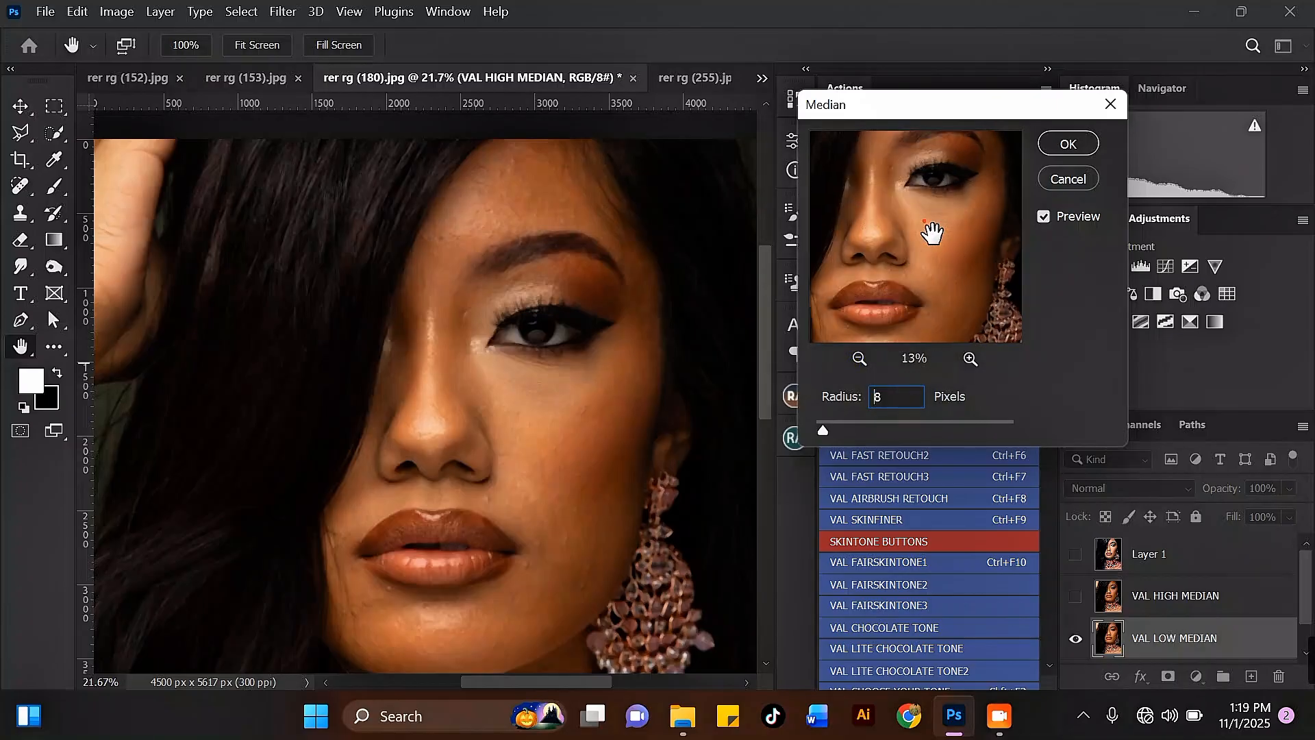
pyautogui.moveTo(932, 233); pyautogui.dragTo(940, 278)
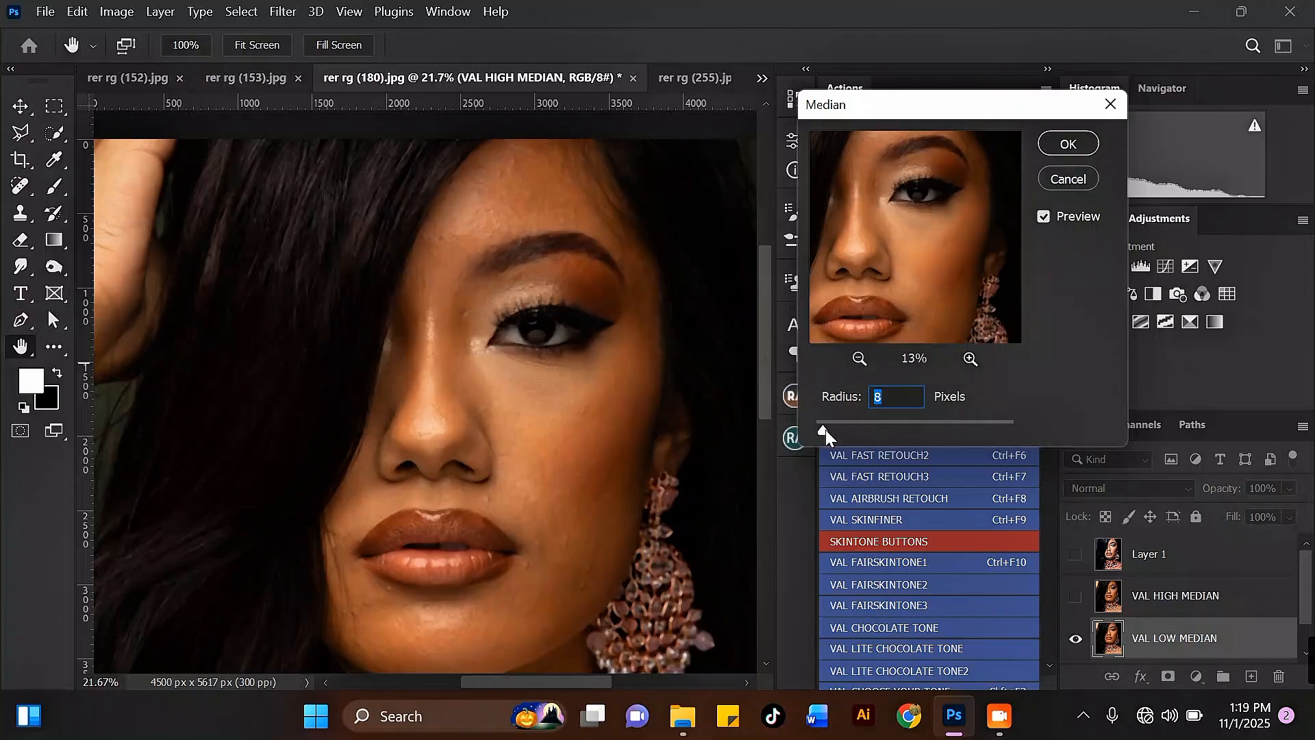
pyautogui.moveTo(824, 430); pyautogui.dragTo(830, 427)
pyautogui.click(1066, 143)
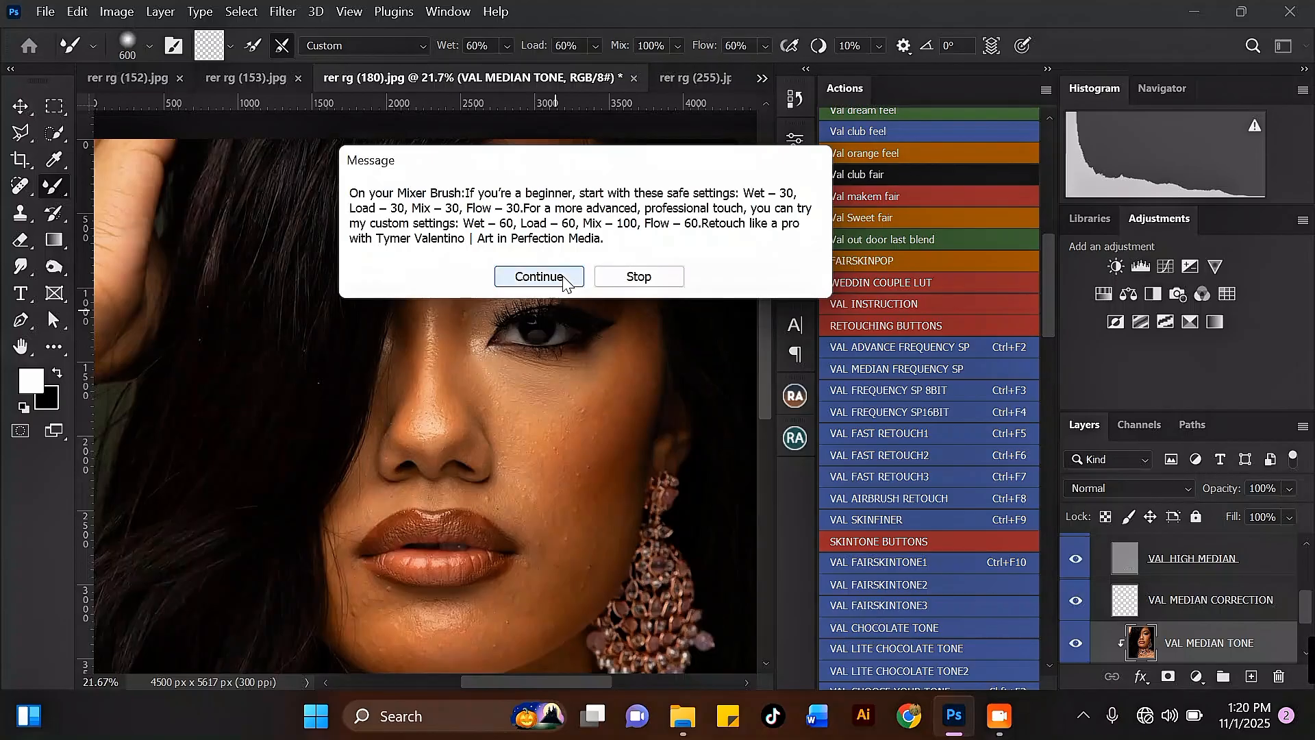
# Continue the action and smooth the upper forehead with the Mixer Brush at size 400 on the VAL MEDIAN TONE layer.
pyautogui.click(538, 277)
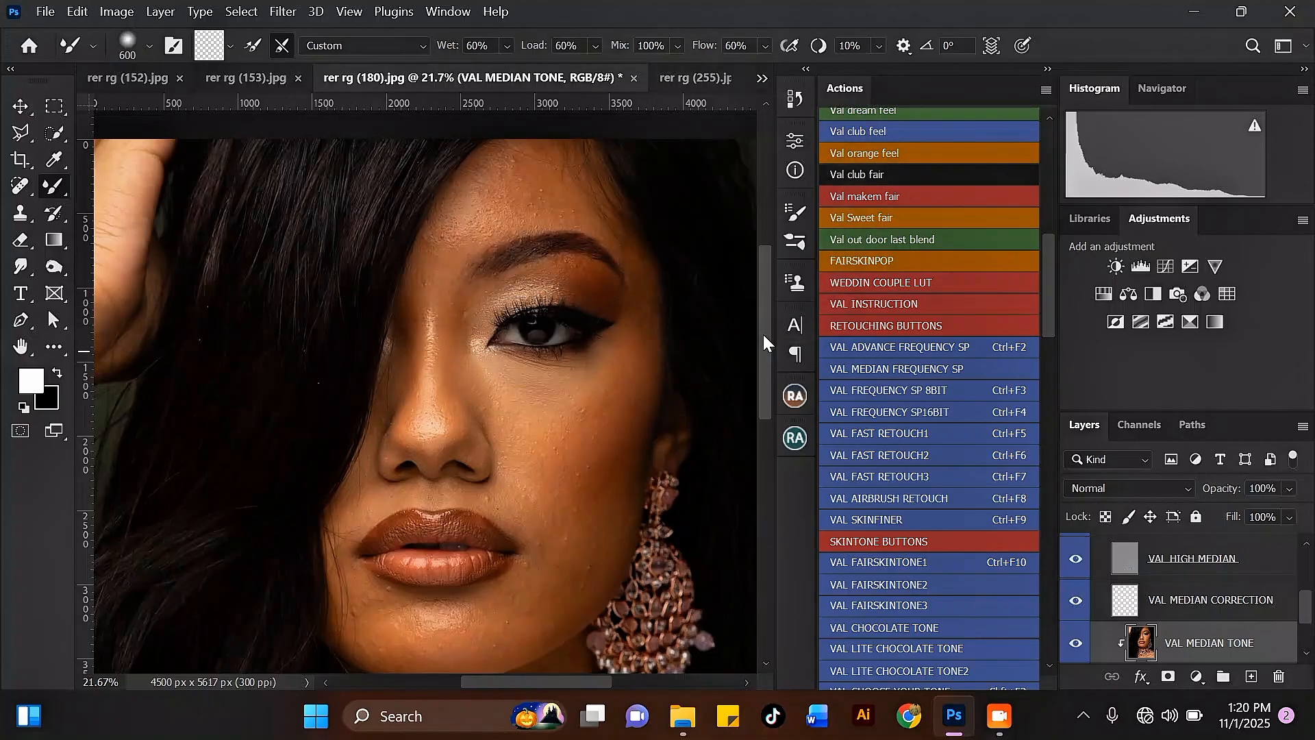
pyautogui.moveTo(762, 334); pyautogui.dragTo(730, 328)
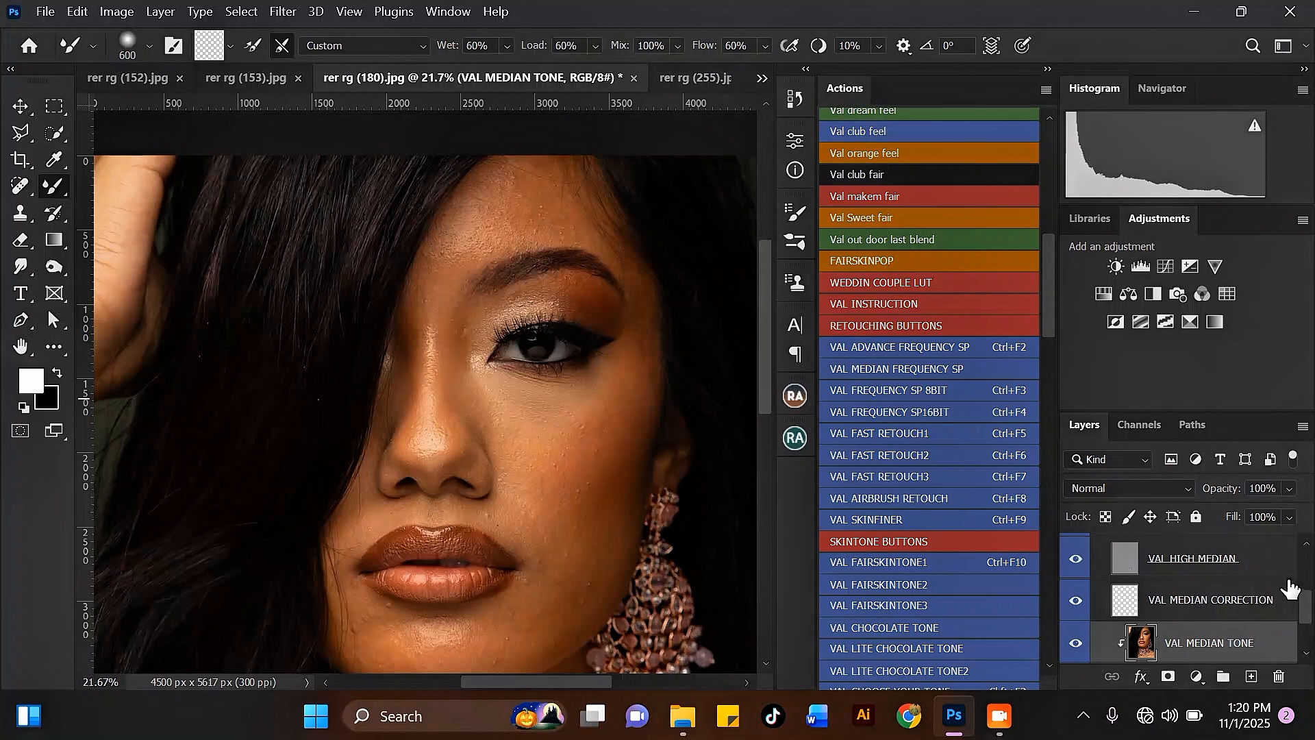
pyautogui.moveTo(1306, 606)
pyautogui.mouseDown()
pyautogui.moveTo(1304, 565)
pyautogui.moveTo(1306, 623)
pyautogui.mouseUp()
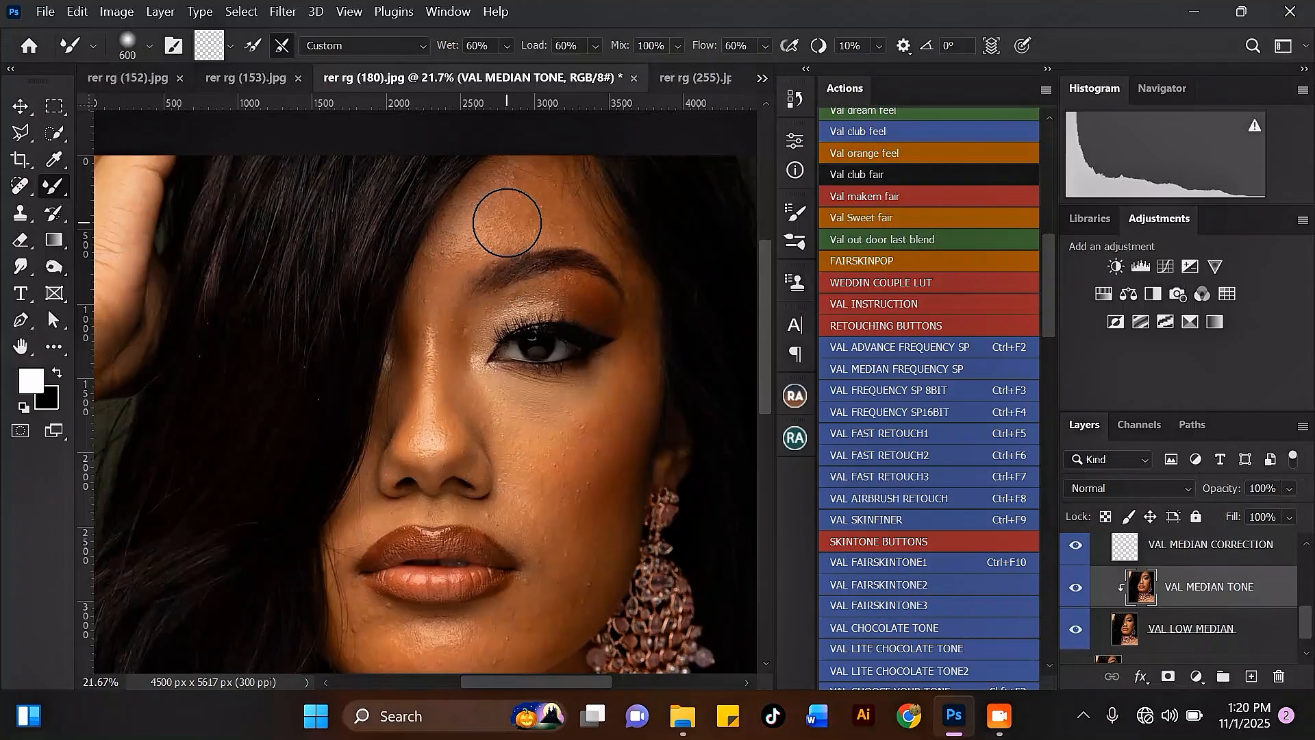
pyautogui.scroll(3, 511, 178)
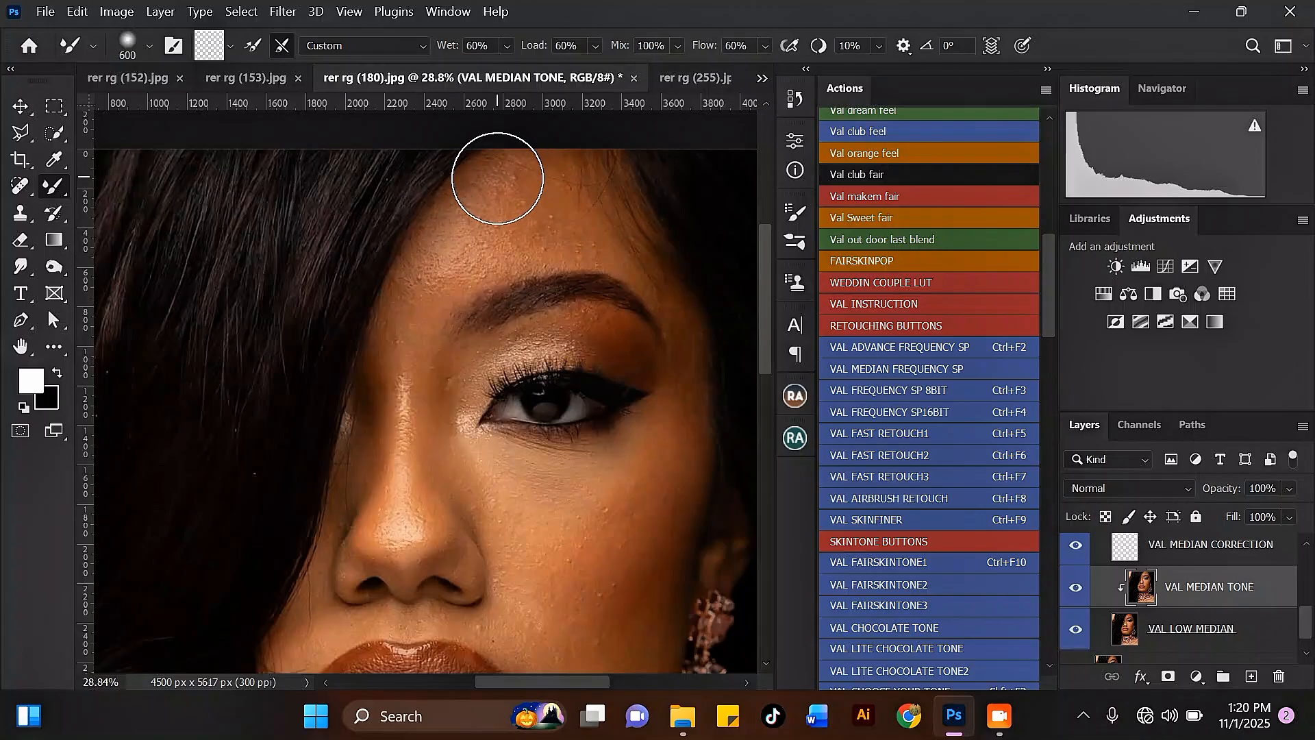
pyautogui.press('[')
pyautogui.press('[')
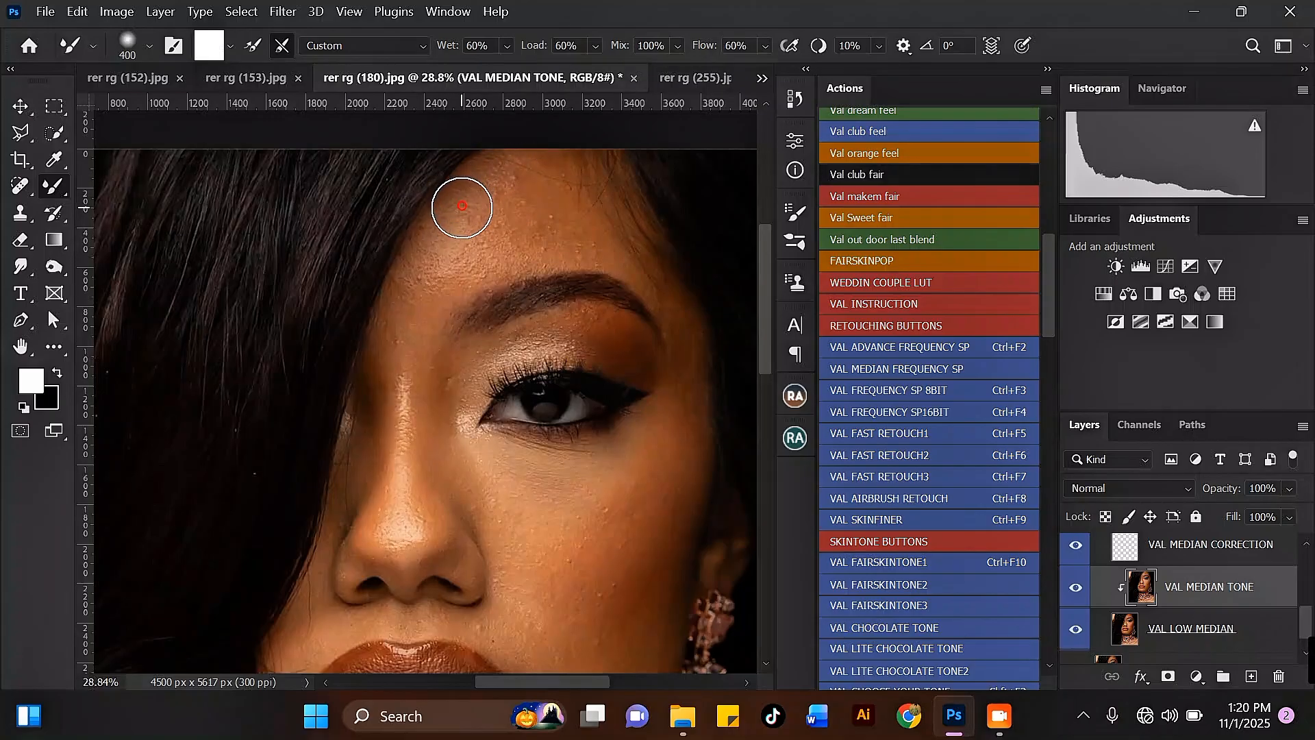
pyautogui.press(']')
pyautogui.moveTo(486, 195)
pyautogui.mouseDown()
pyautogui.moveTo(507, 179)
pyautogui.moveTo(557, 228)
pyautogui.moveTo(533, 163)
pyautogui.moveTo(491, 241)
pyautogui.moveTo(517, 245)
pyautogui.moveTo(525, 175)
pyautogui.moveTo(460, 263)
pyautogui.moveTo(424, 281)
pyautogui.moveTo(434, 248)
pyautogui.moveTo(453, 268)
pyautogui.moveTo(472, 244)
pyautogui.moveTo(511, 170)
pyautogui.moveTo(512, 235)
pyautogui.moveTo(467, 264)
pyautogui.moveTo(525, 242)
pyautogui.moveTo(507, 248)
pyautogui.moveTo(552, 177)
pyautogui.moveTo(587, 181)
pyautogui.mouseUp()
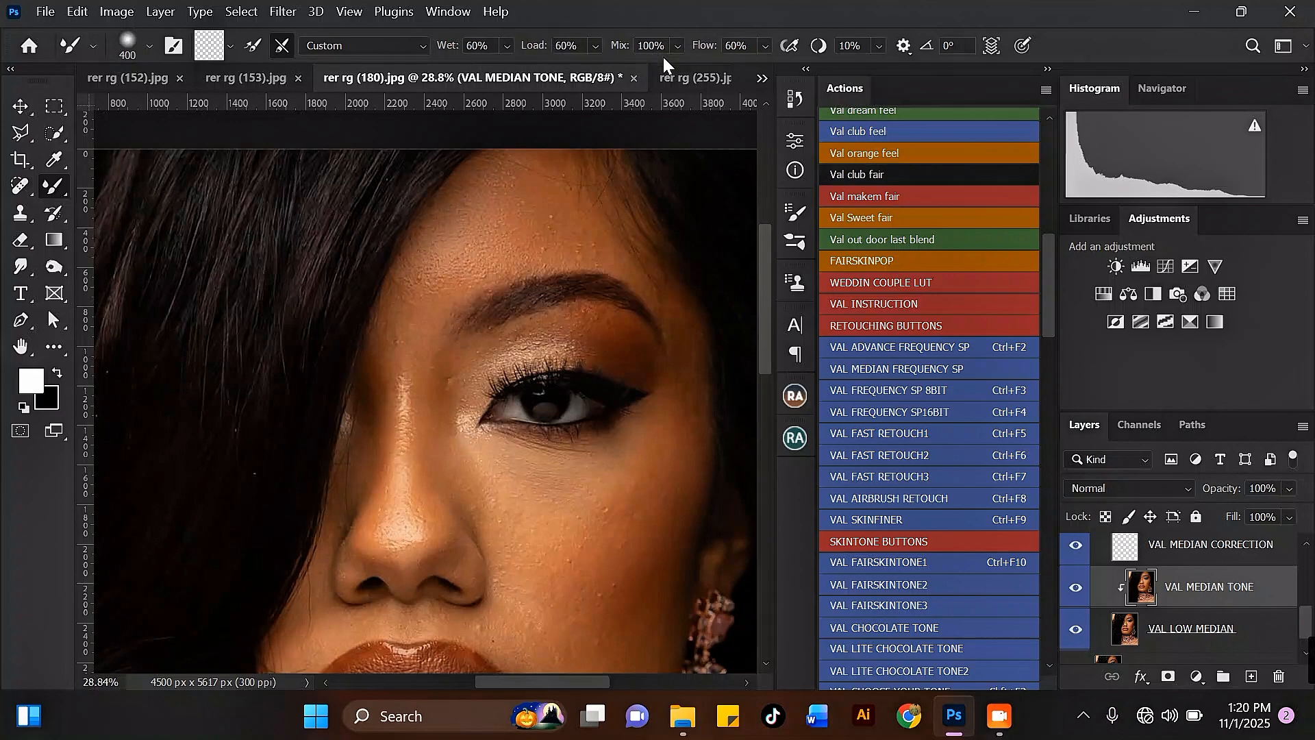
# Blend more of the forehead near the hairline with the 400-pixel Mixer Brush.
pyautogui.scroll(-2, 493, 158)
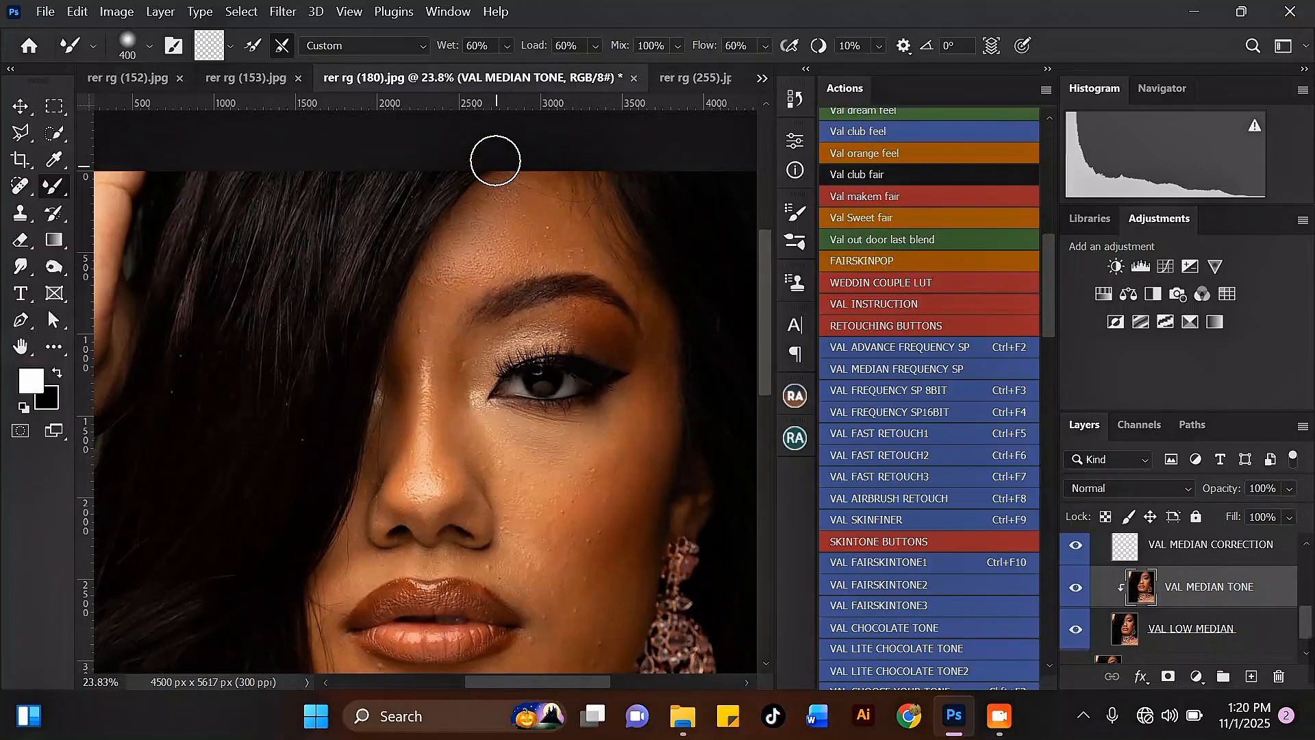
pyautogui.scroll(2, 508, 166)
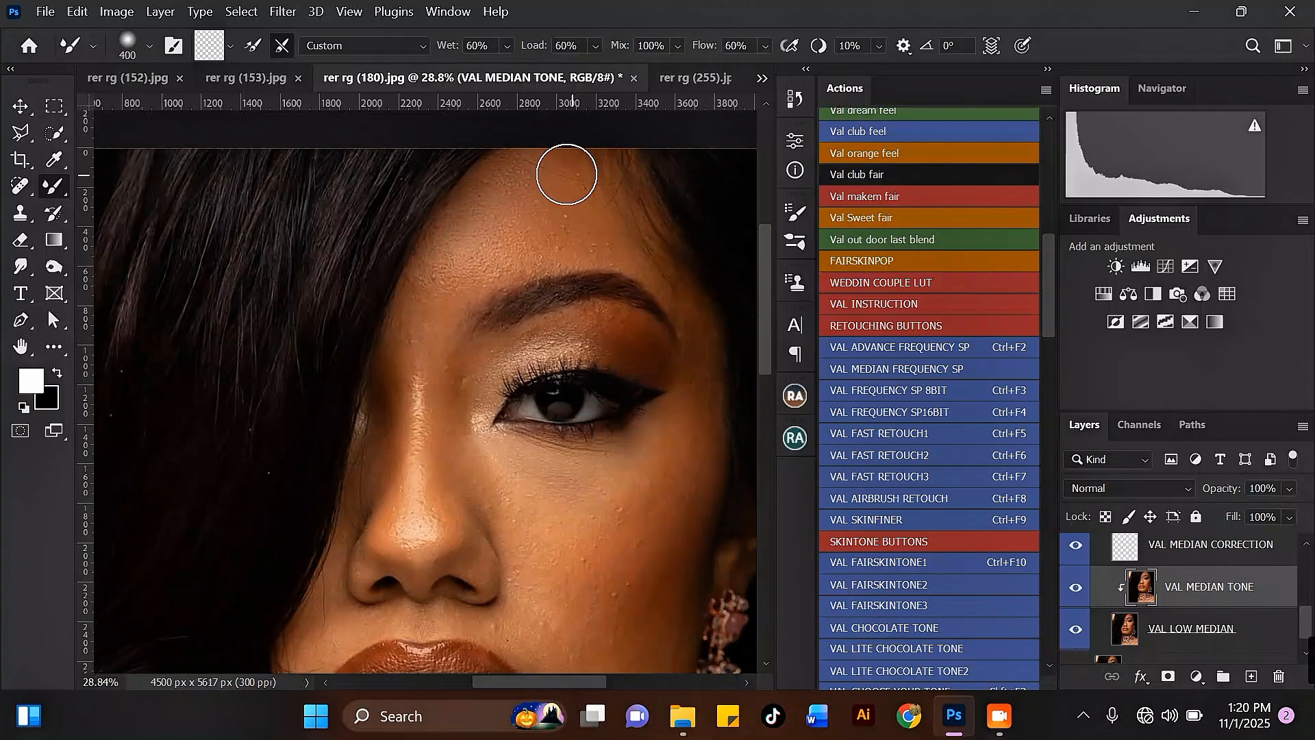
pyautogui.press(']')
pyautogui.press('[')
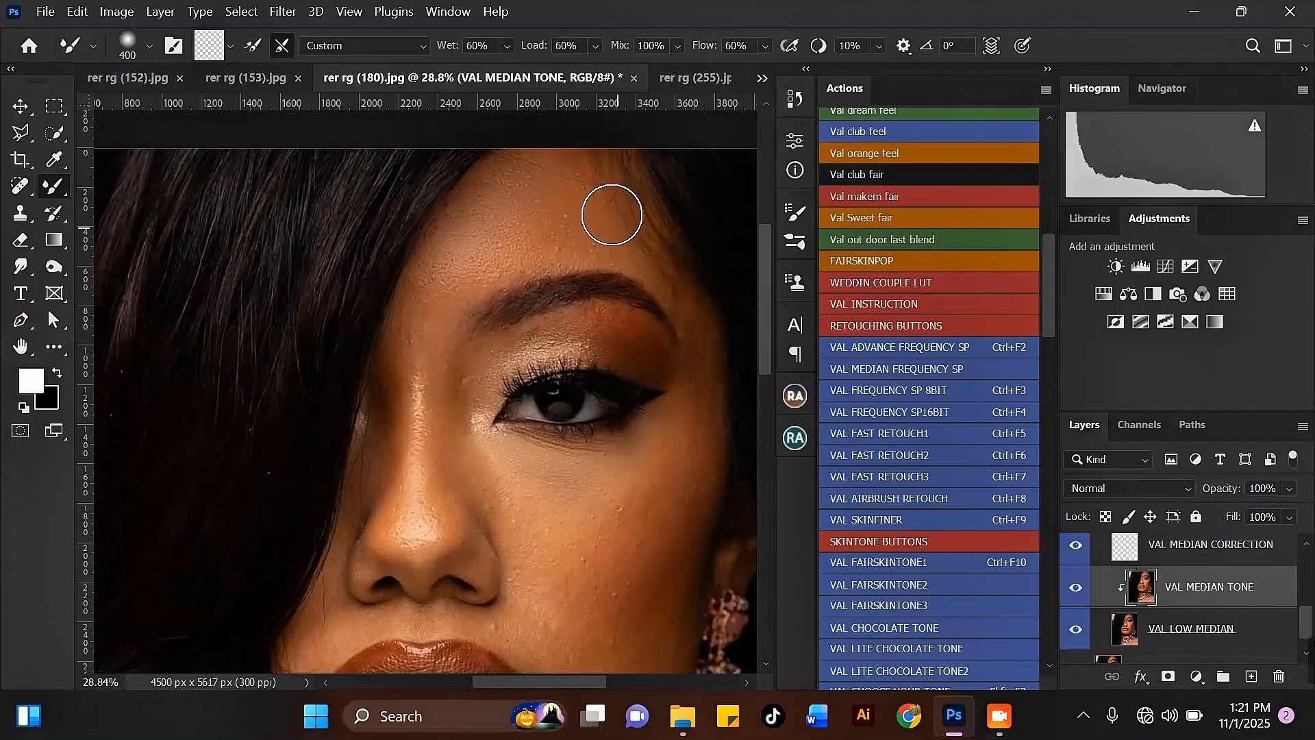
pyautogui.scroll(-4, 476, 144)
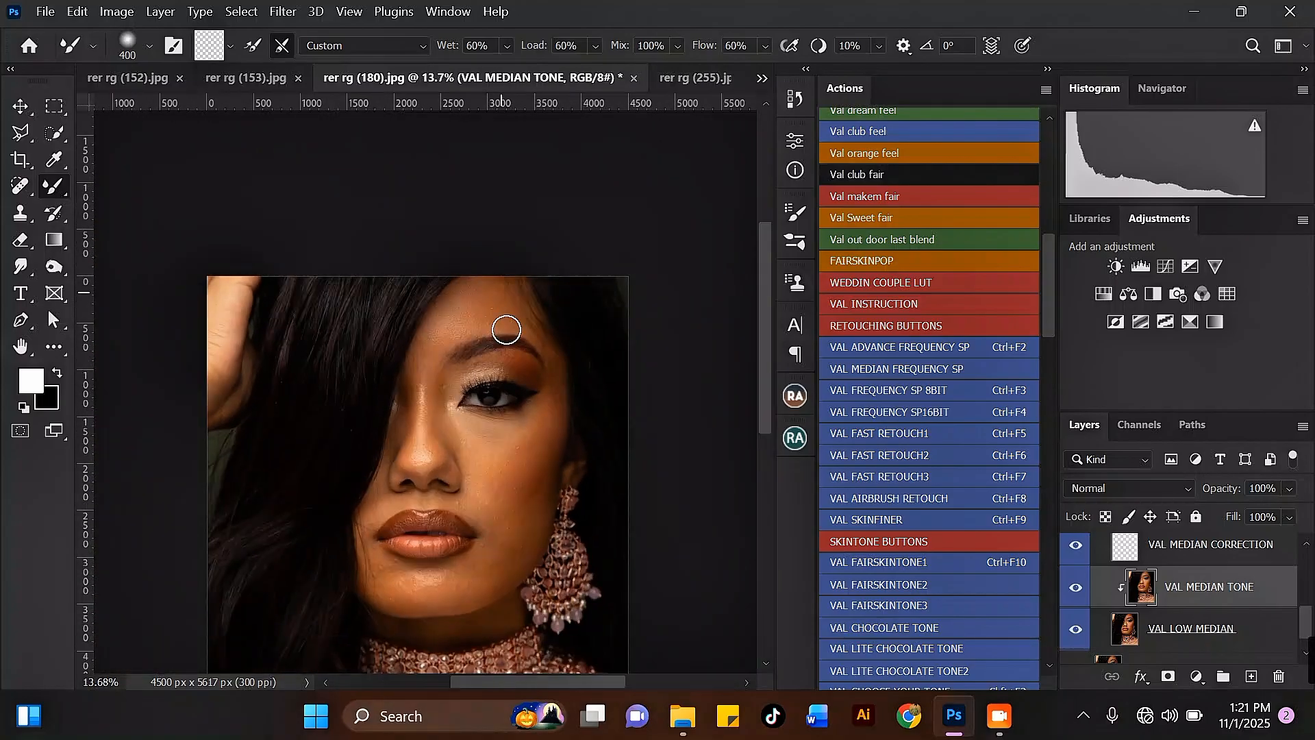
pyautogui.scroll(2, 465, 472)
pyautogui.moveTo(768, 329); pyautogui.dragTo(768, 343)
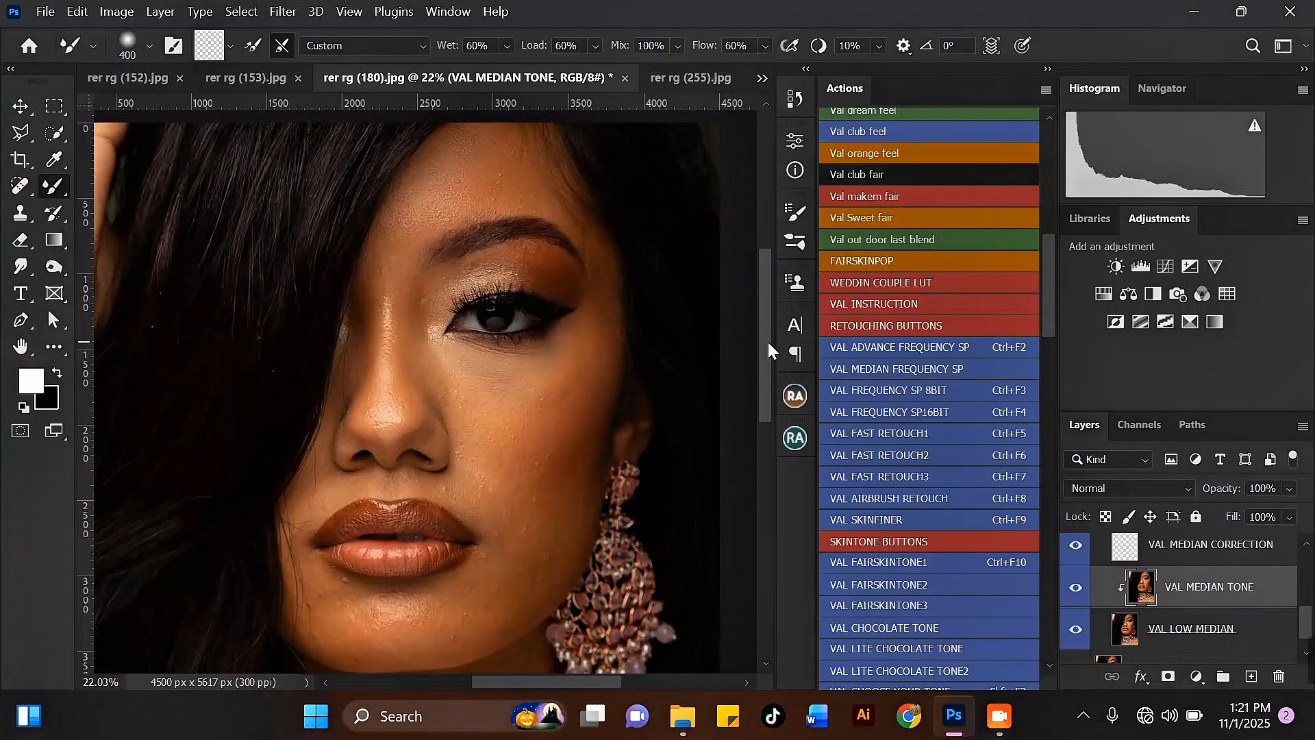
pyautogui.moveTo(436, 166)
pyautogui.mouseDown()
pyautogui.moveTo(452, 138)
pyautogui.moveTo(447, 171)
pyautogui.moveTo(477, 144)
pyautogui.moveTo(442, 193)
pyautogui.moveTo(476, 128)
pyautogui.mouseUp()
# Smooth the cheek beside the nose with the Mixer Brush at size 500.
pyautogui.press(']')
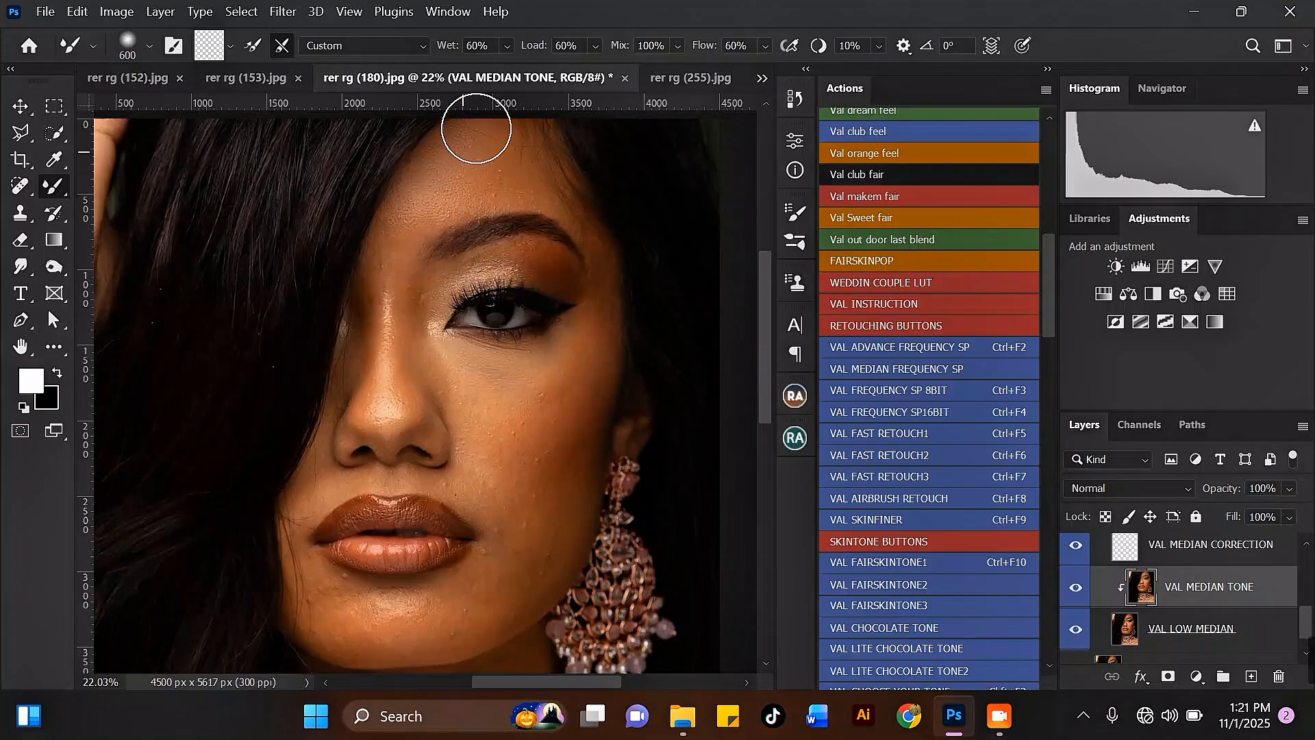
pyautogui.scroll(-4, 477, 128)
pyautogui.scroll(4, 531, 420)
pyautogui.press('[')
pyautogui.moveTo(541, 329)
pyautogui.mouseDown()
pyautogui.moveTo(496, 421)
pyautogui.moveTo(537, 315)
pyautogui.moveTo(522, 319)
pyautogui.moveTo(532, 343)
pyautogui.moveTo(511, 368)
pyautogui.moveTo(549, 324)
pyautogui.moveTo(542, 357)
pyautogui.moveTo(518, 420)
pyautogui.moveTo(542, 348)
pyautogui.moveTo(481, 448)
pyautogui.mouseUp()
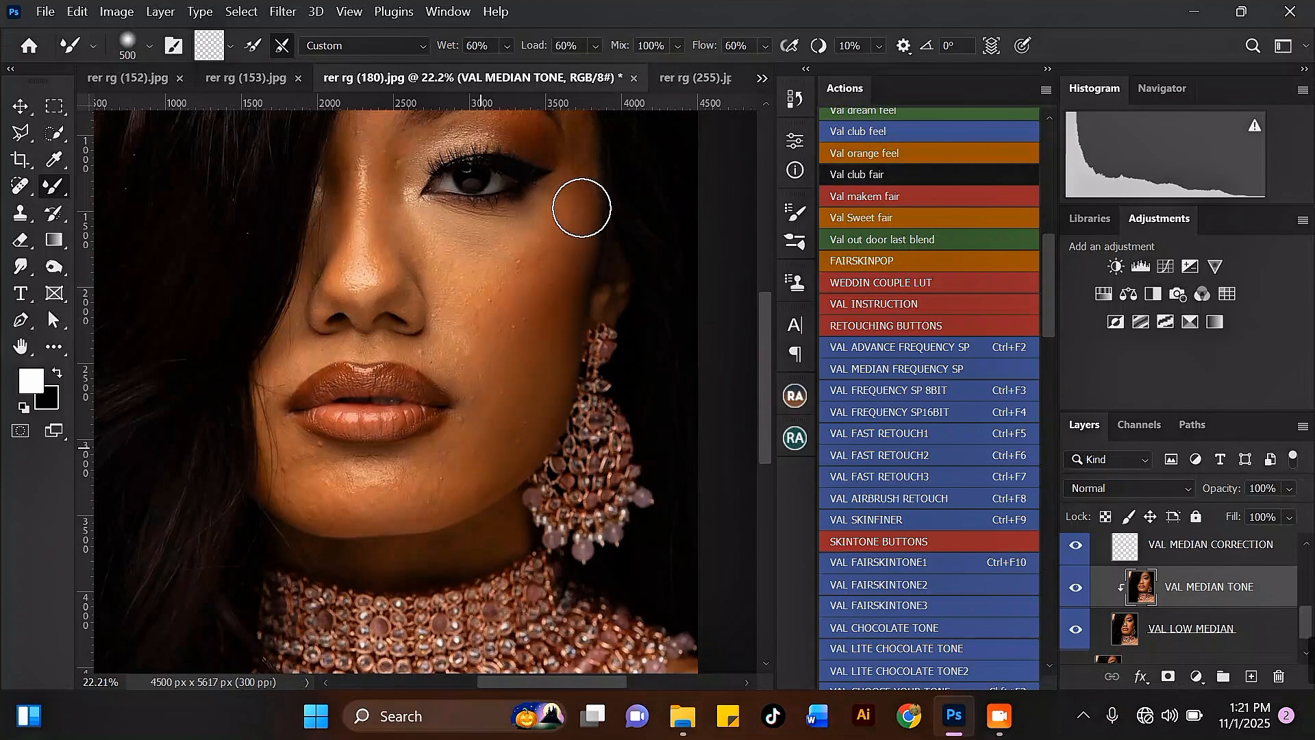
# Smooth the chin just below the lower lip with the Mixer Brush at size 400.
pyautogui.scroll(-4, 581, 209)
pyautogui.scroll(5, 510, 383)
pyautogui.press('[')
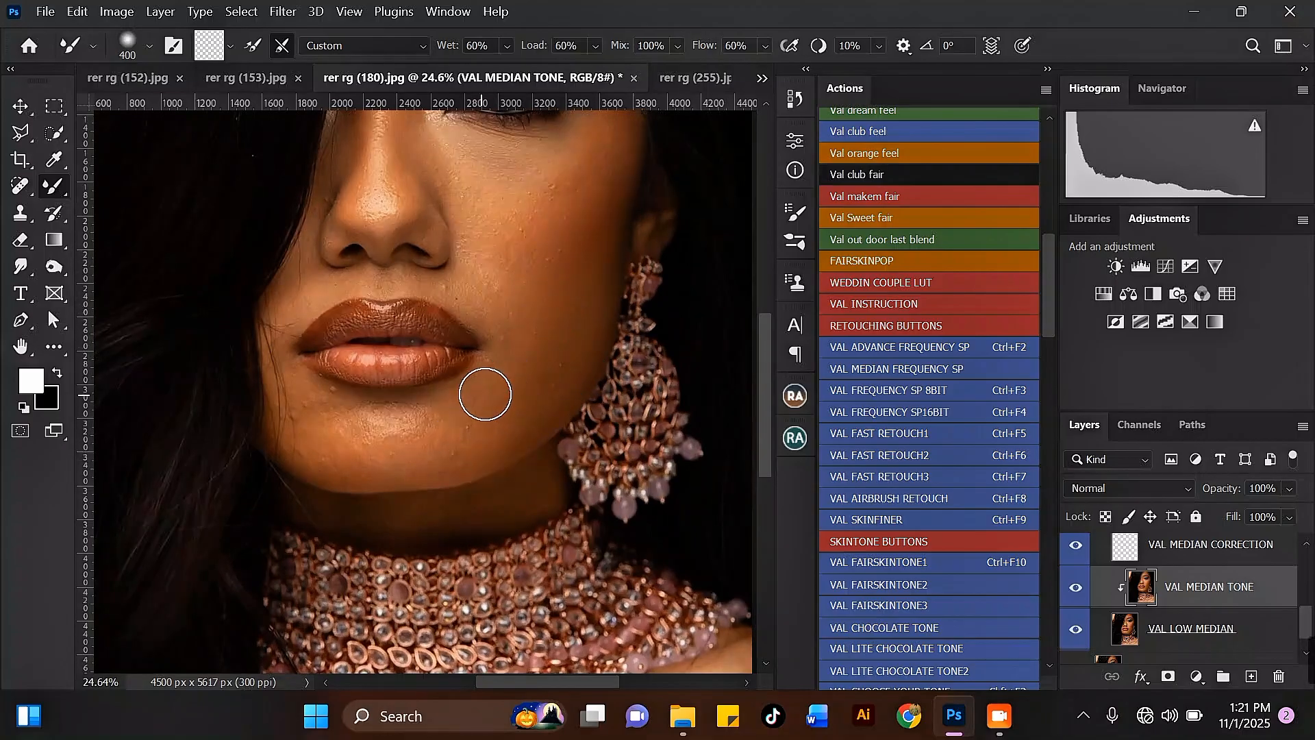
pyautogui.moveTo(517, 415)
pyautogui.mouseDown()
pyautogui.moveTo(534, 376)
pyautogui.moveTo(521, 383)
pyautogui.mouseUp()
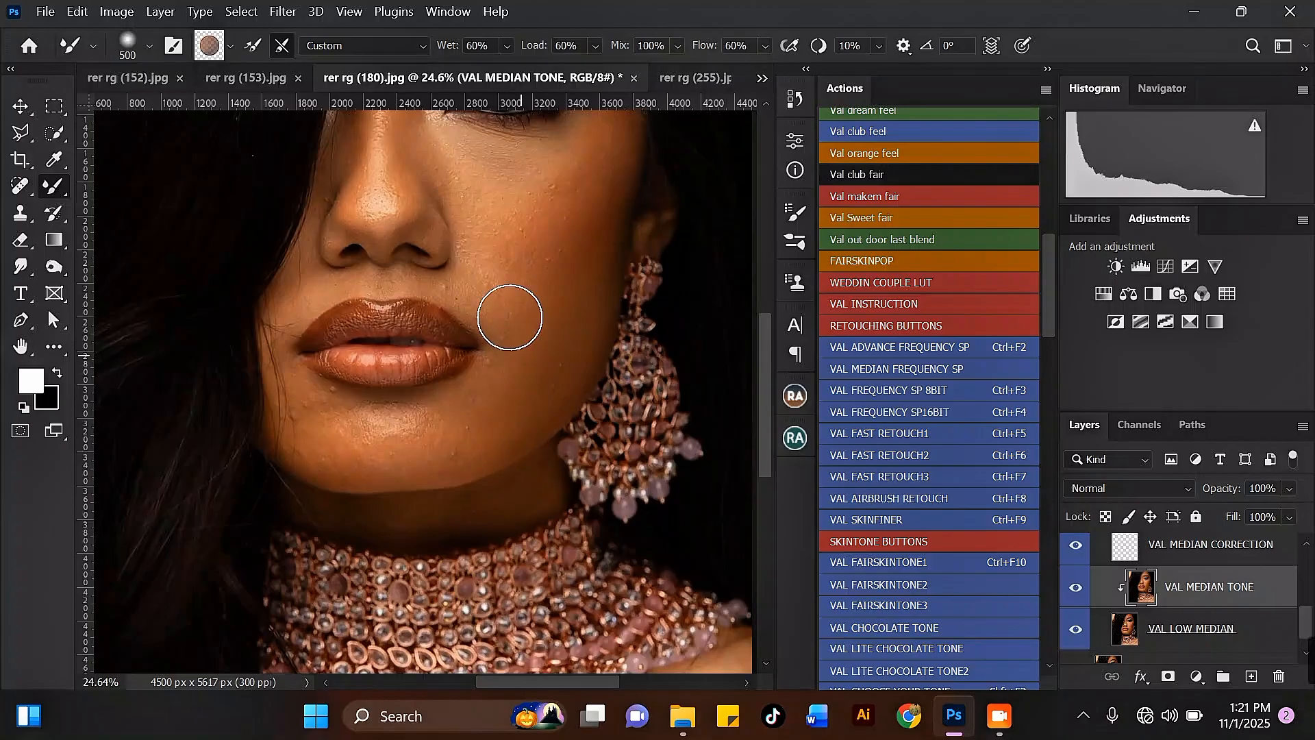
# Blend the chin and the jawline around the mouth with the Mixer Brush at size 300.
pyautogui.scroll(-3, 509, 317)
pyautogui.scroll(3, 314, 343)
pyautogui.moveTo(336, 357); pyautogui.dragTo(343, 374)
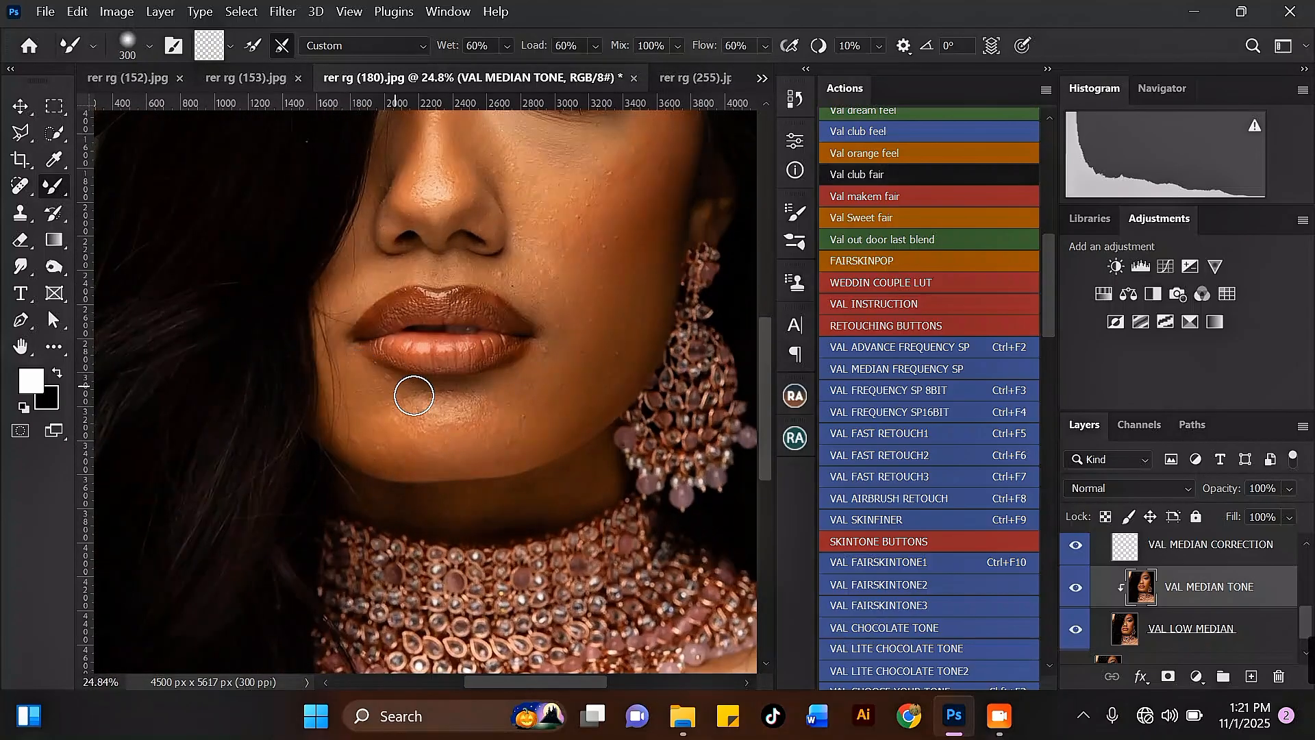
pyautogui.moveTo(352, 424)
pyautogui.mouseDown()
pyautogui.moveTo(444, 457)
pyautogui.moveTo(401, 466)
pyautogui.mouseUp()
pyautogui.moveTo(521, 452)
pyautogui.mouseDown()
pyautogui.moveTo(500, 455)
pyautogui.moveTo(563, 428)
pyautogui.moveTo(540, 383)
pyautogui.mouseUp()
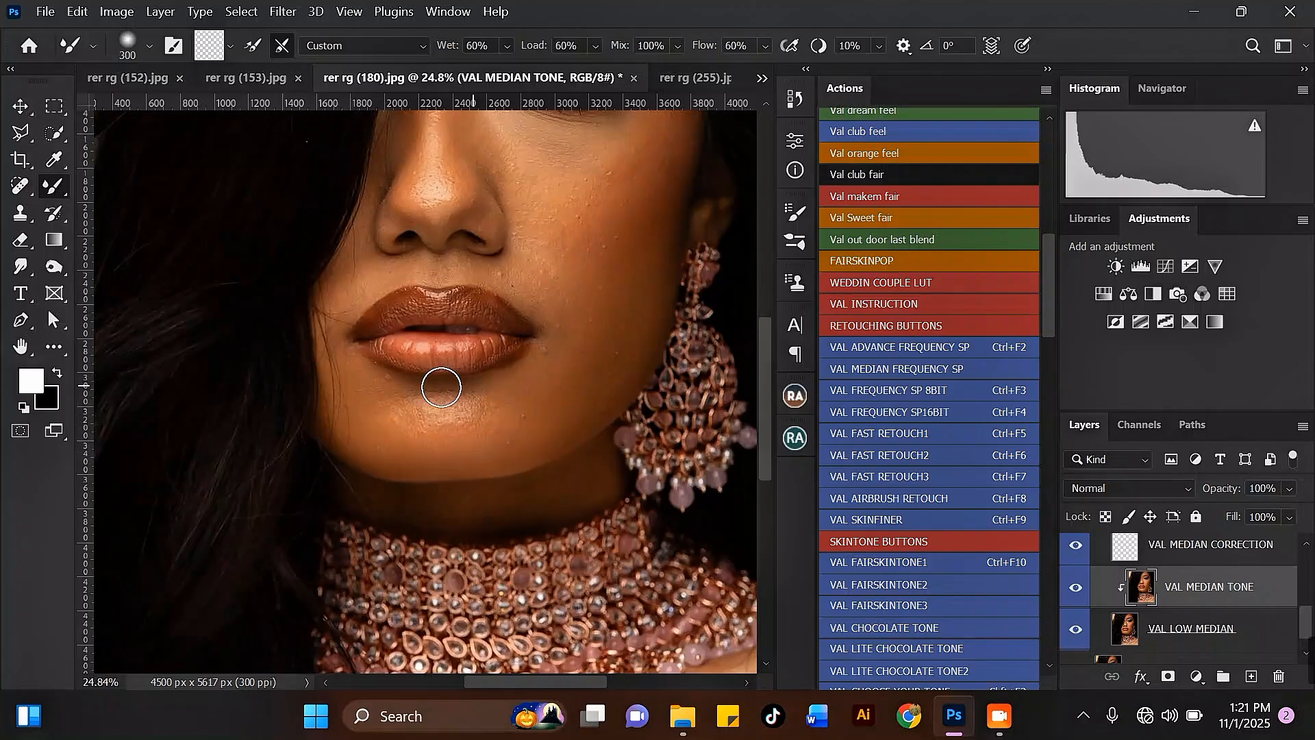
pyautogui.moveTo(428, 409)
pyautogui.mouseDown()
pyautogui.moveTo(493, 414)
pyautogui.moveTo(467, 420)
pyautogui.moveTo(504, 430)
pyautogui.moveTo(355, 430)
pyautogui.moveTo(394, 457)
pyautogui.moveTo(480, 455)
pyautogui.mouseUp()
# Undo a 500-pixel Mixer Brush stroke made on the upper cheek beside the nose.
pyautogui.press(']')
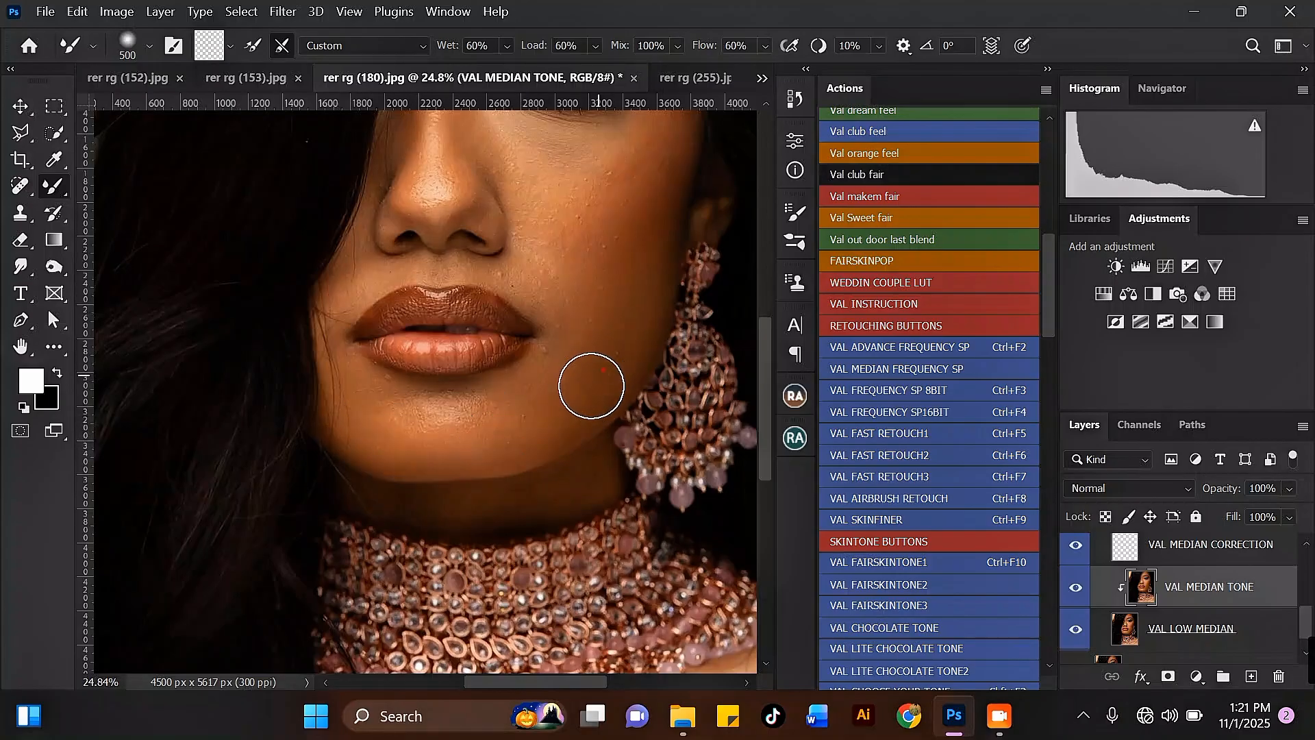
pyautogui.press(']')
pyautogui.moveTo(563, 135)
pyautogui.mouseDown()
pyautogui.moveTo(552, 133)
pyautogui.moveTo(546, 189)
pyautogui.mouseUp()
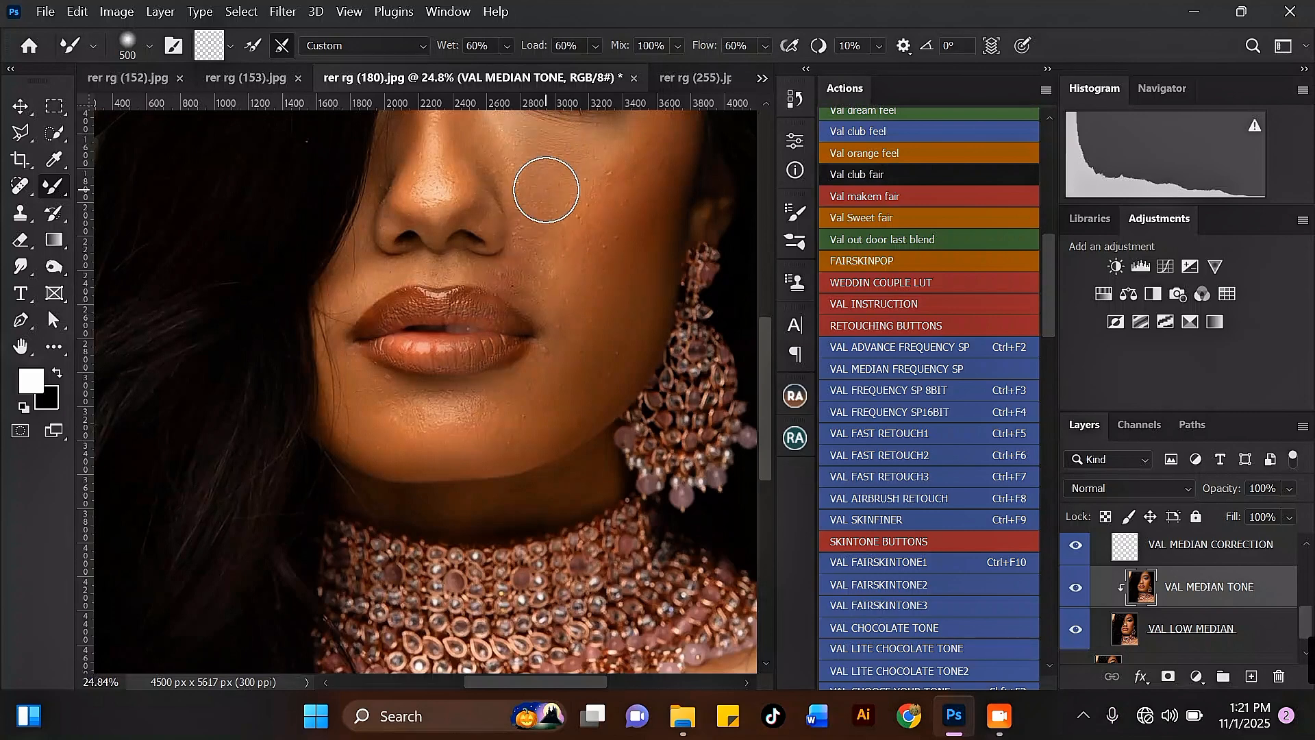
pyautogui.hotkey('ctrl', 'z')
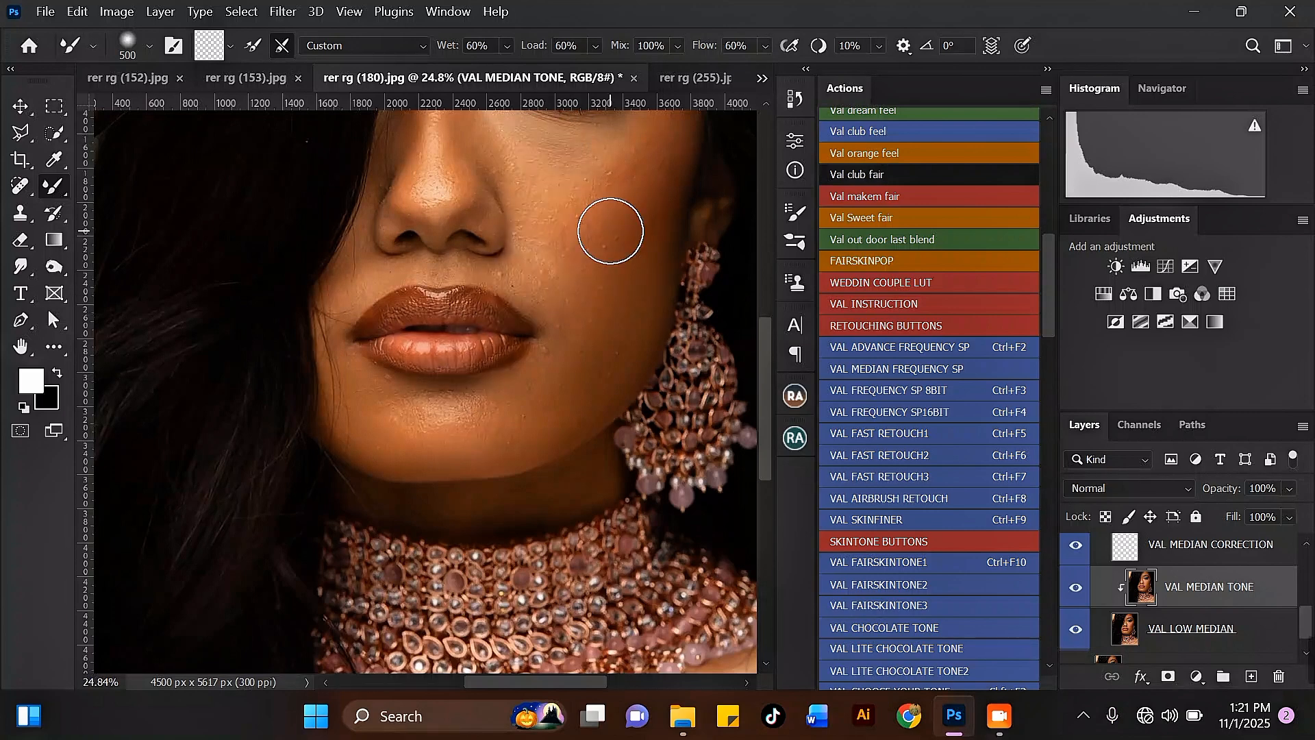
# Smooth the cheek beside the mouth corner with the Mixer Brush at size 400.
pyautogui.press('[')
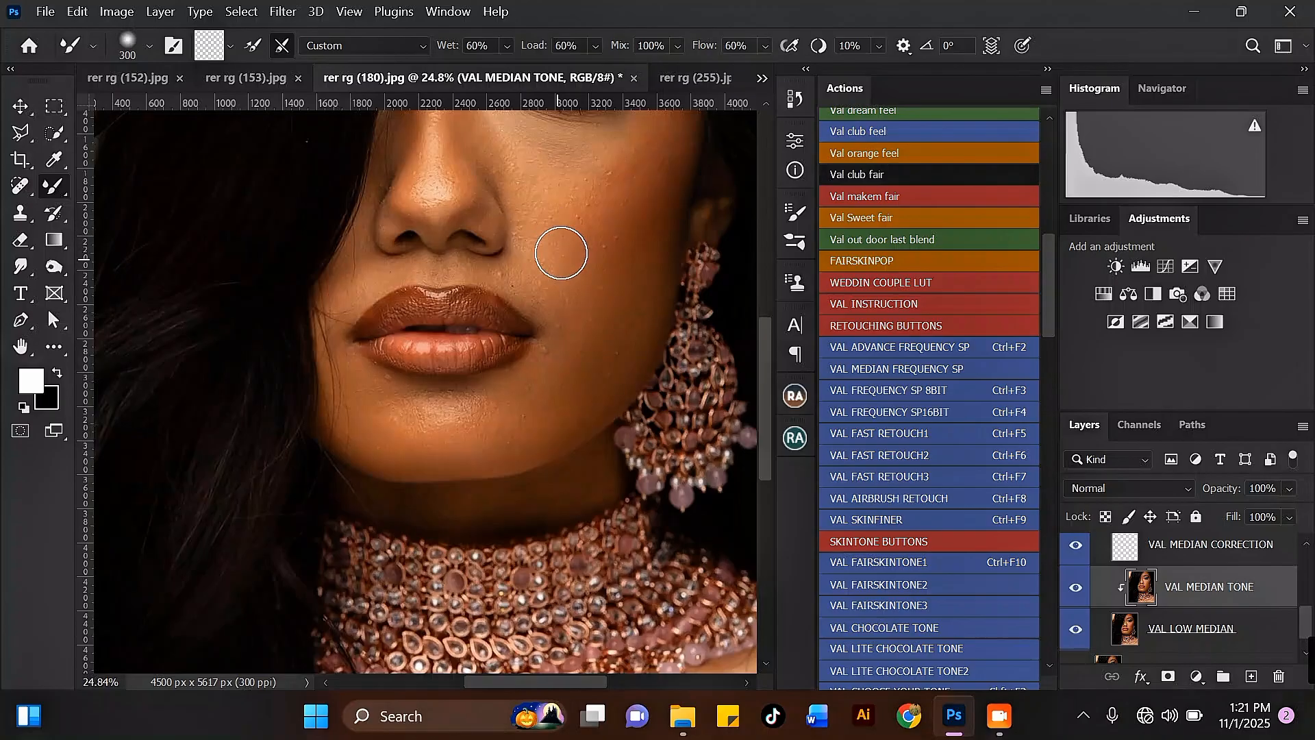
pyautogui.press(']')
pyautogui.moveTo(556, 270)
pyautogui.mouseDown()
pyautogui.moveTo(594, 272)
pyautogui.moveTo(606, 292)
pyautogui.mouseUp()
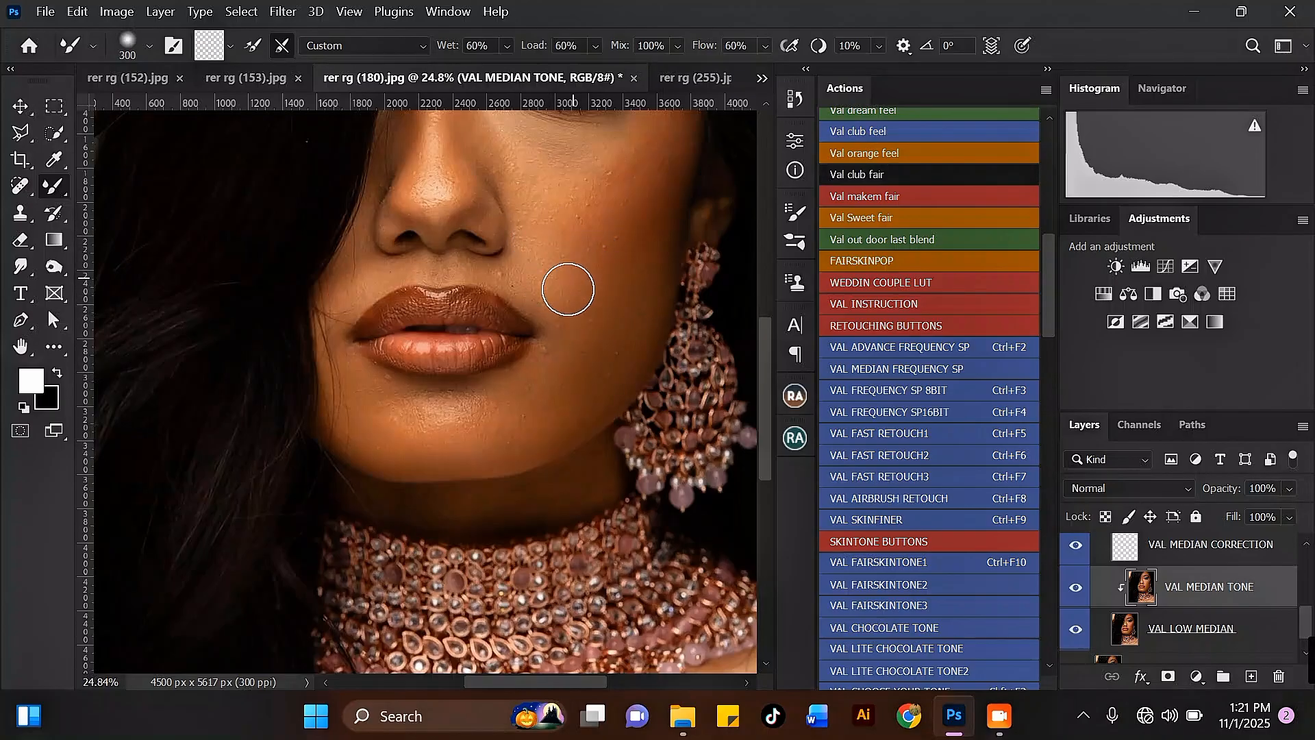
pyautogui.moveTo(568, 289)
pyautogui.mouseDown()
pyautogui.moveTo(569, 319)
pyautogui.moveTo(558, 254)
pyautogui.moveTo(595, 269)
pyautogui.moveTo(588, 320)
pyautogui.mouseUp()
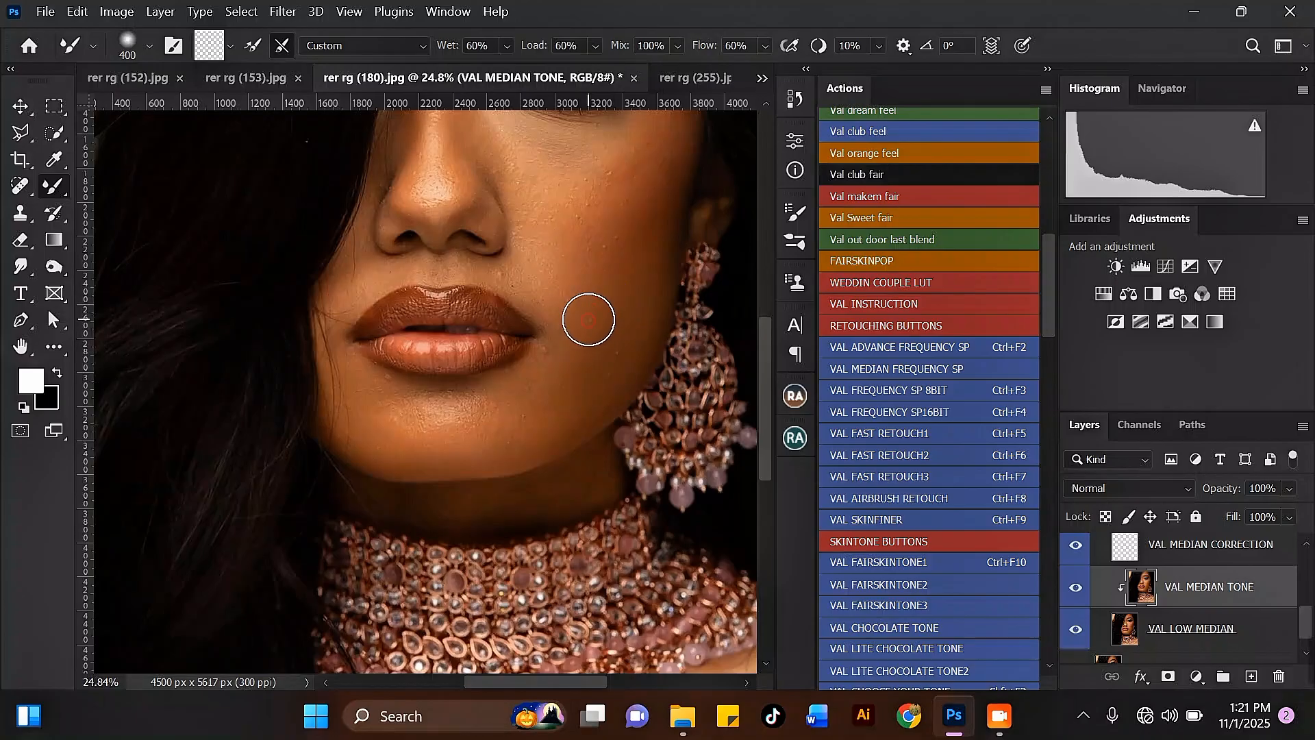
# Examine the chin, lips and cheek skin at different zoom levels.
pyautogui.press('[')
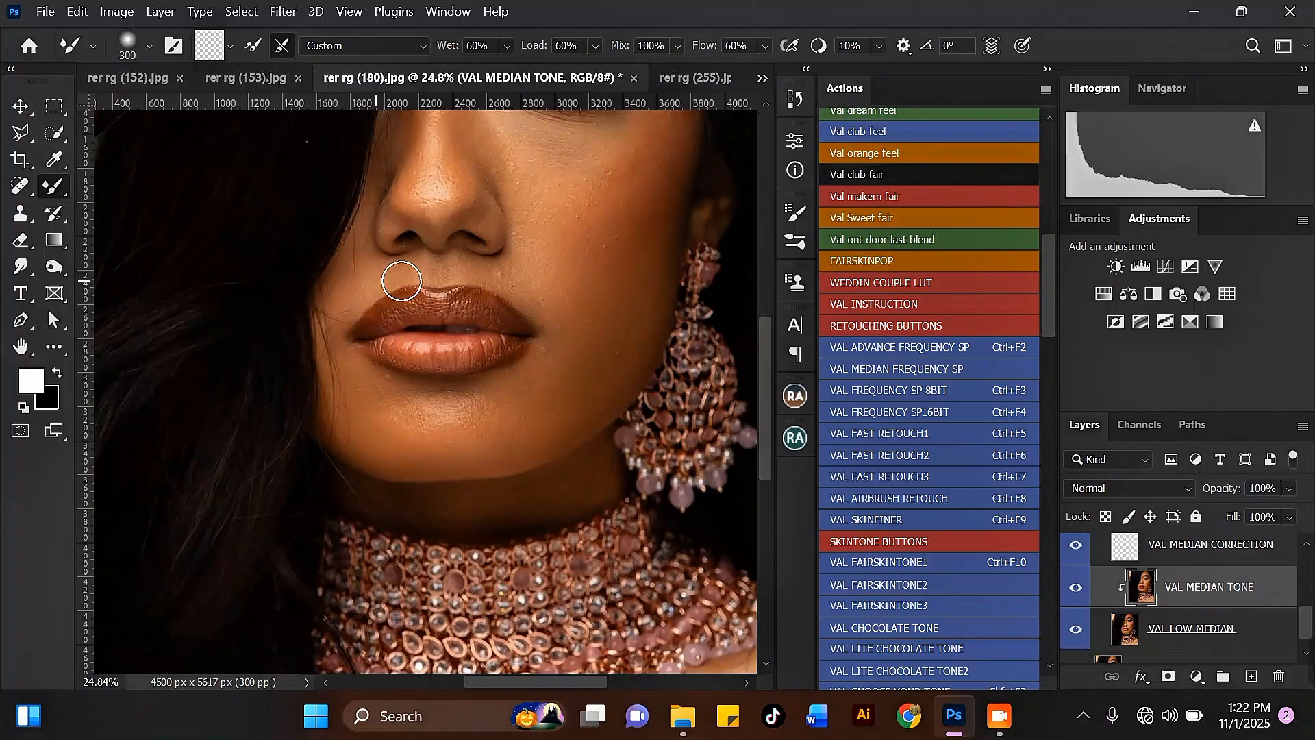
pyautogui.scroll(3, 402, 281)
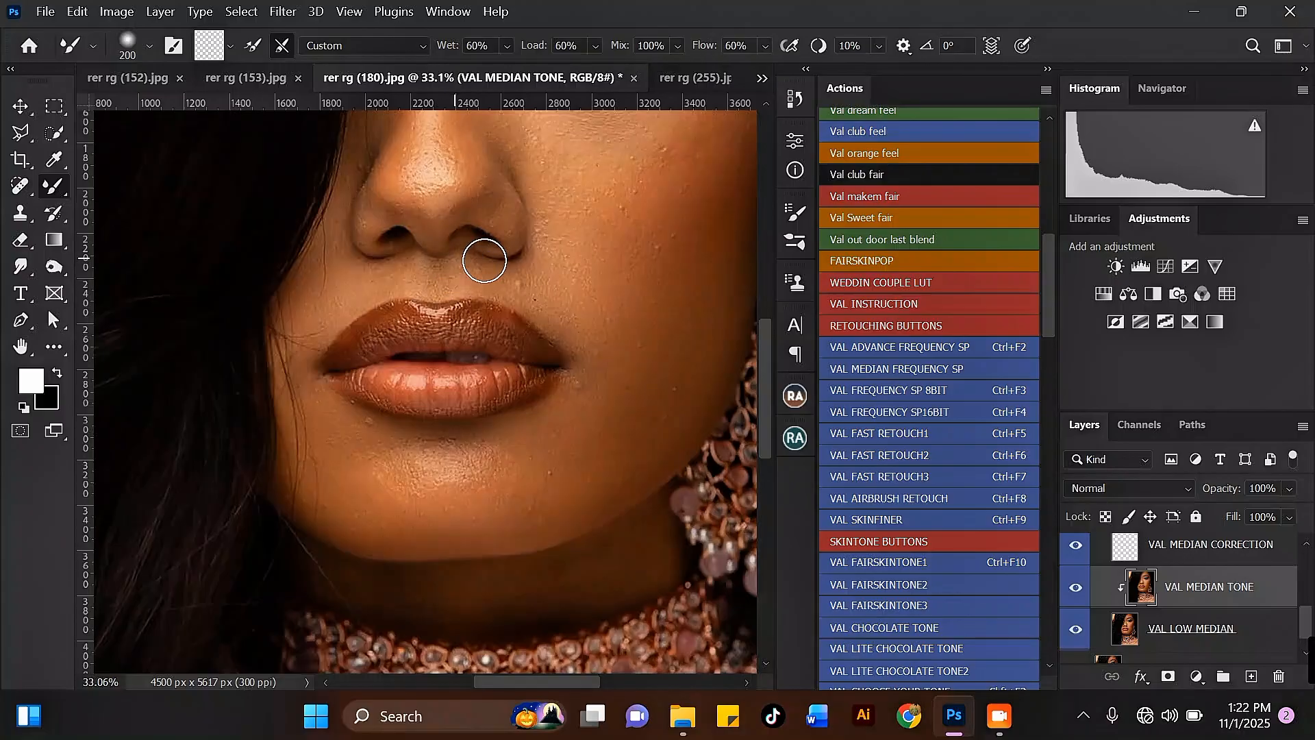
pyautogui.press(']')
pyautogui.scroll(-3, 442, 274)
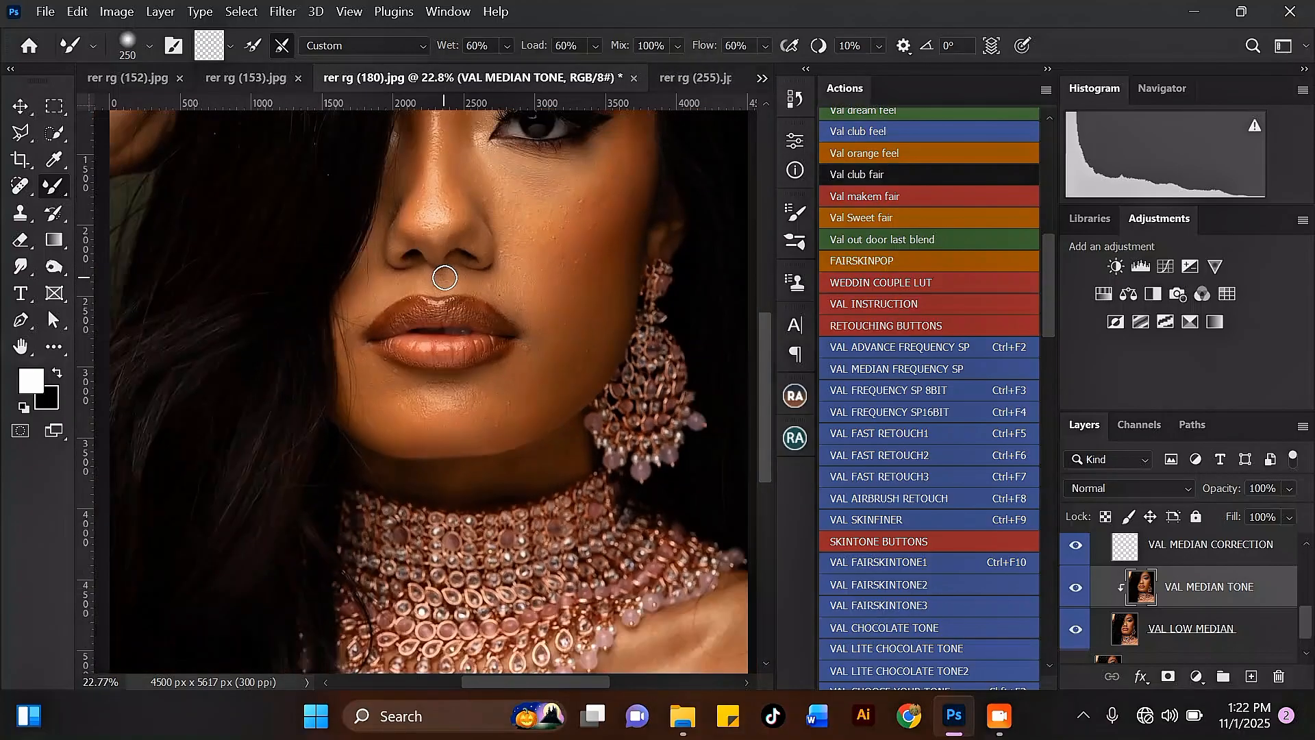
pyautogui.scroll(1, 444, 277)
pyautogui.press(']')
pyautogui.press(']')
pyautogui.press(']')
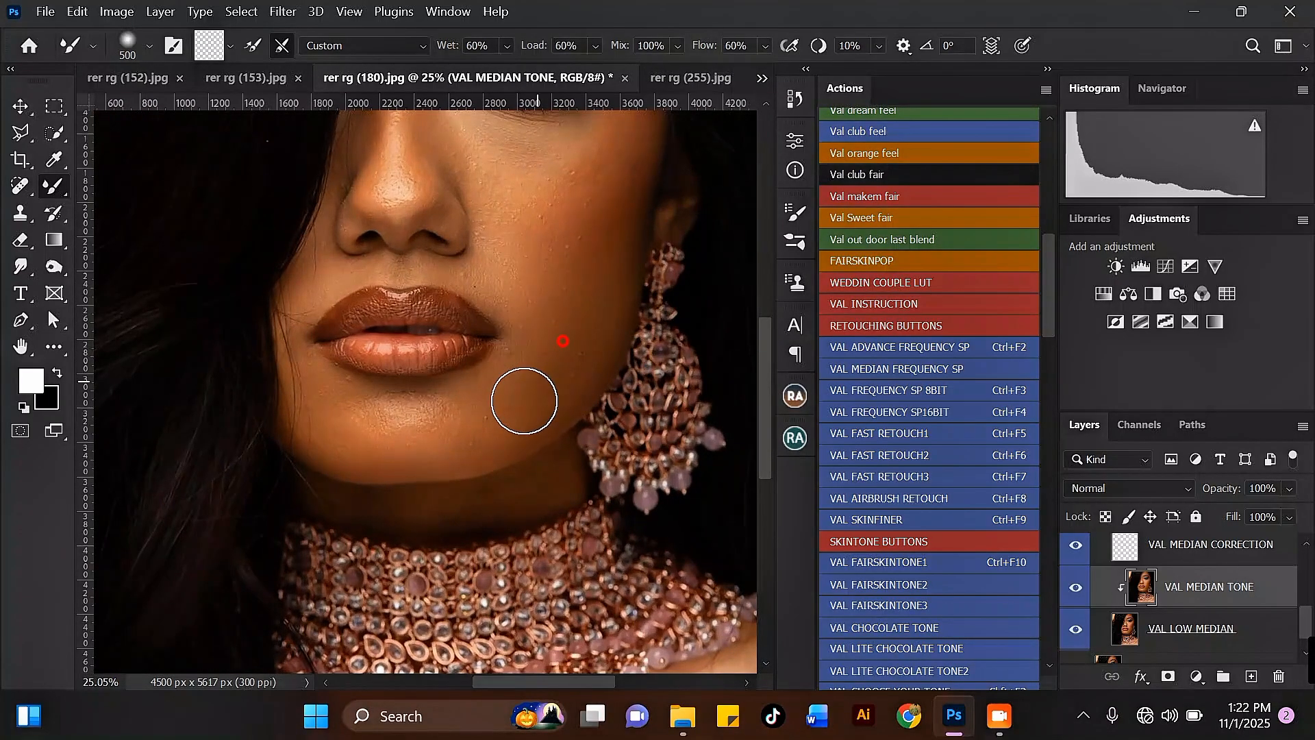
pyautogui.scroll(-1, 480, 424)
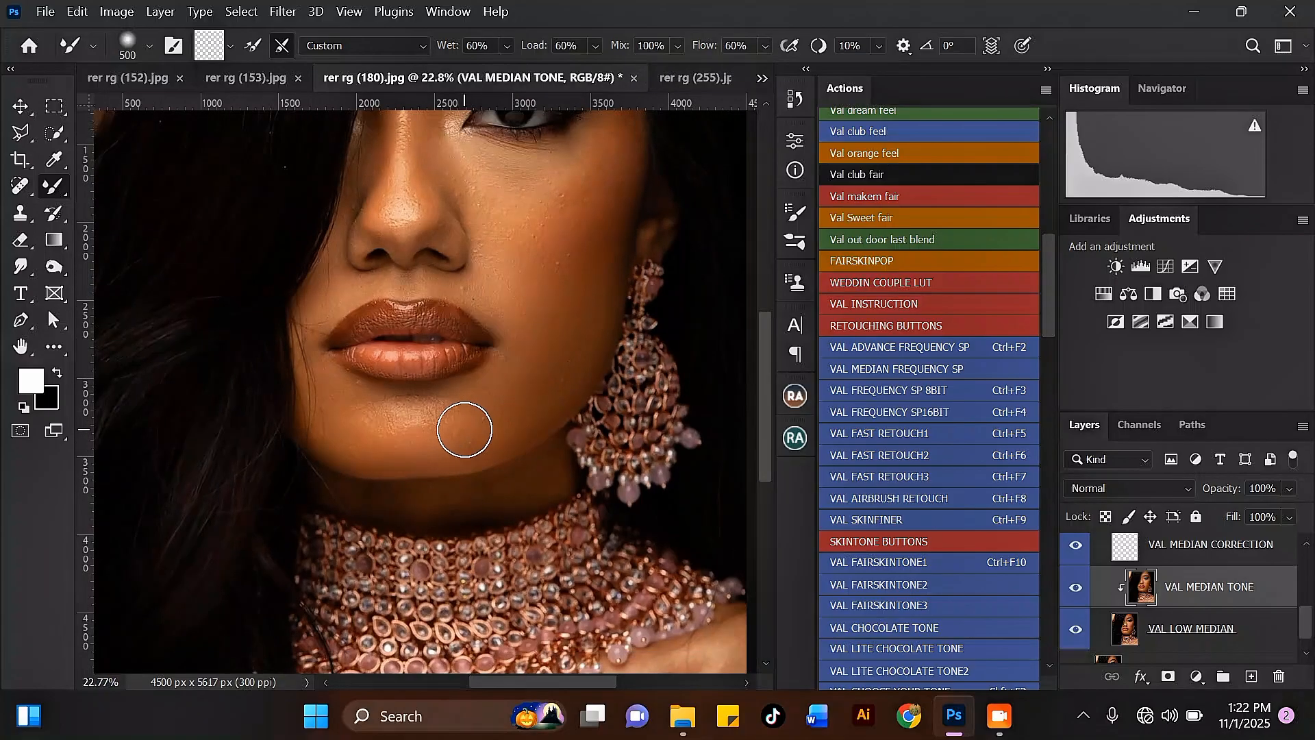
pyautogui.scroll(-1, 346, 434)
pyautogui.scroll(2, 346, 346)
pyautogui.press('[')
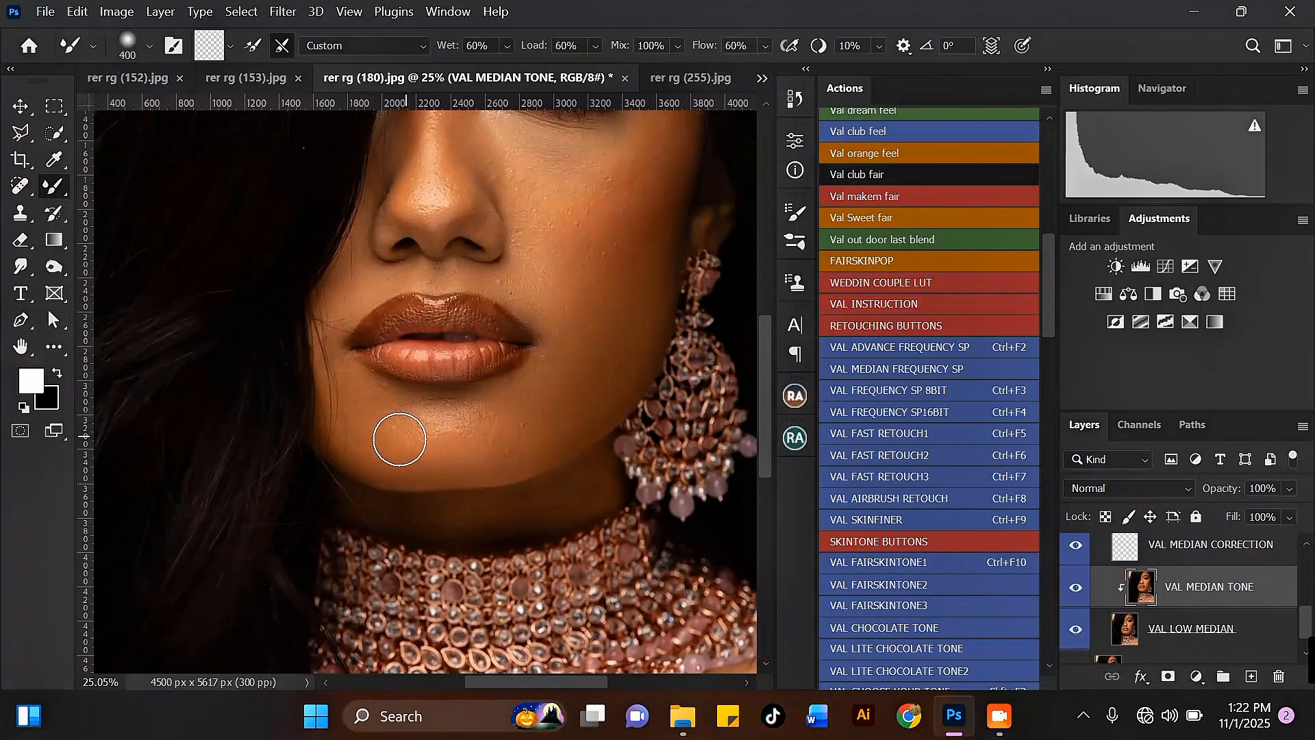
pyautogui.scroll(-3, 441, 417)
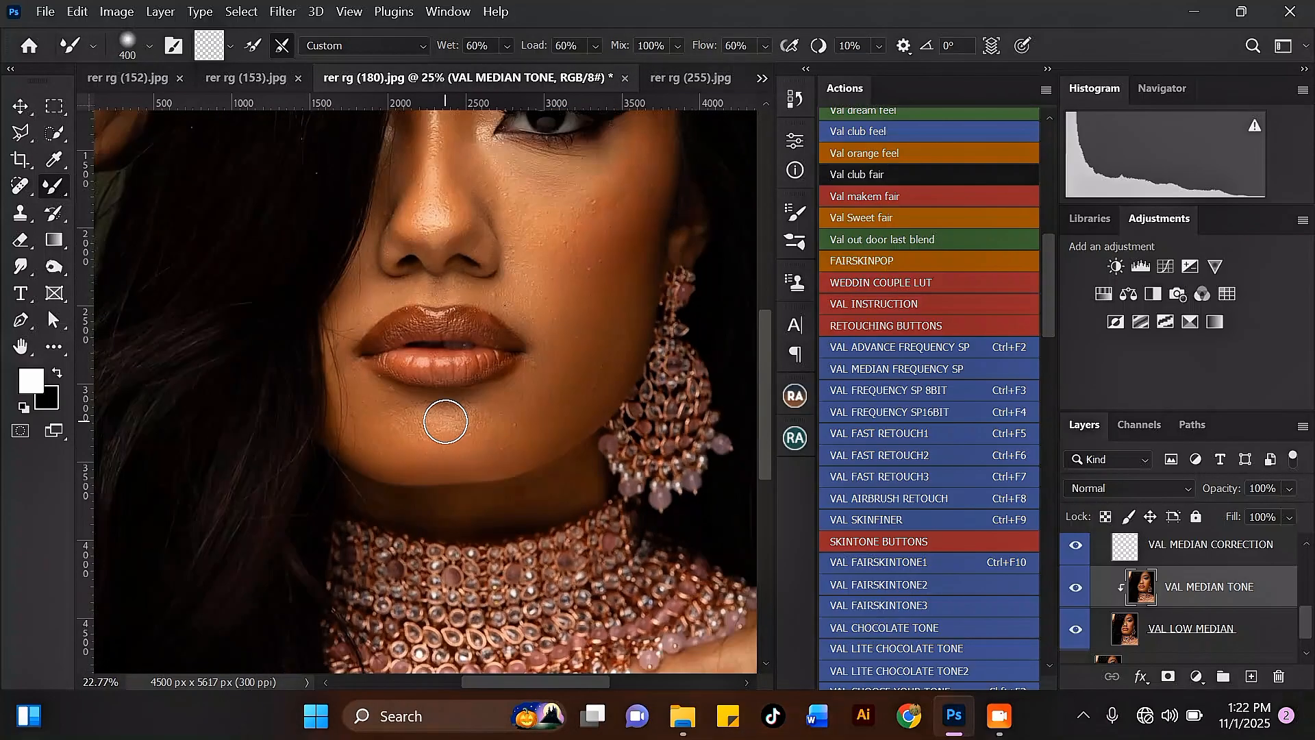
pyautogui.scroll(1, 598, 211)
pyautogui.press(']')
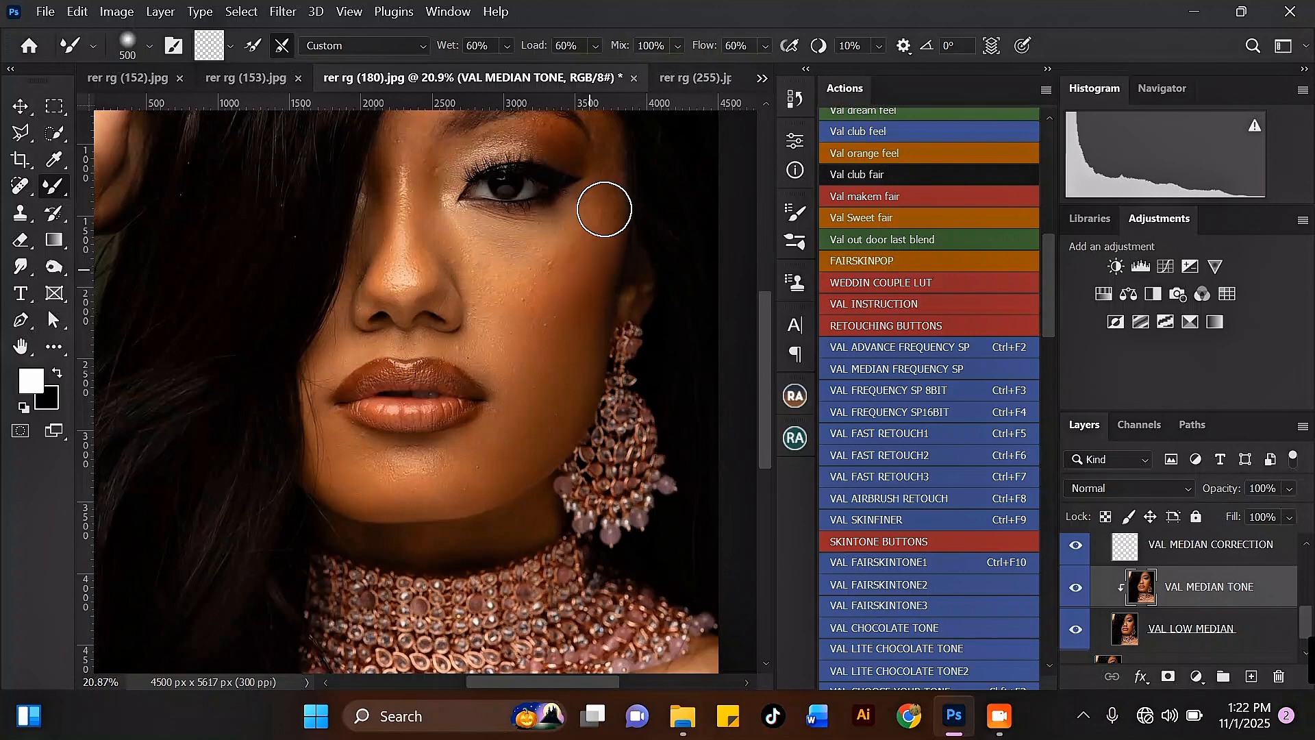
pyautogui.scroll(1, 604, 209)
pyautogui.press('[')
pyautogui.press('[')
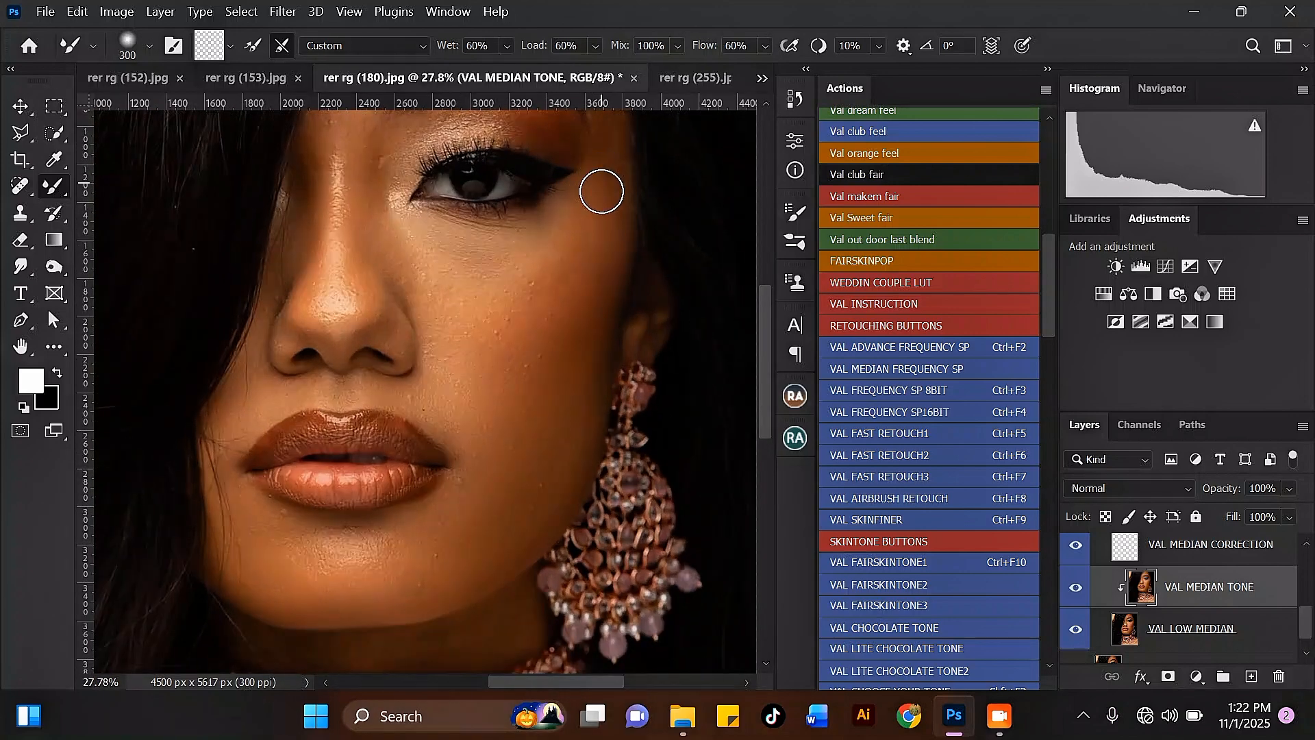
# Smooth the cheek below the eye with the Mixer Brush at size 500.
pyautogui.press(']')
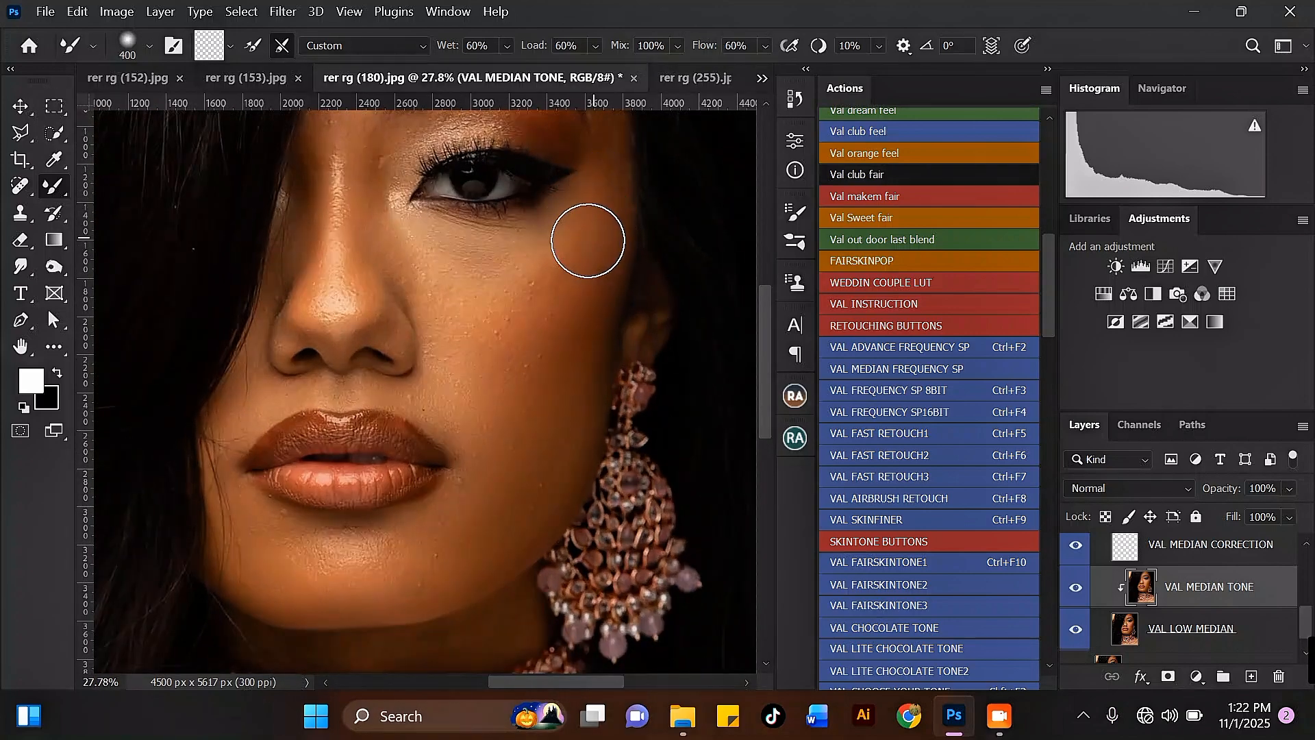
pyautogui.press(']')
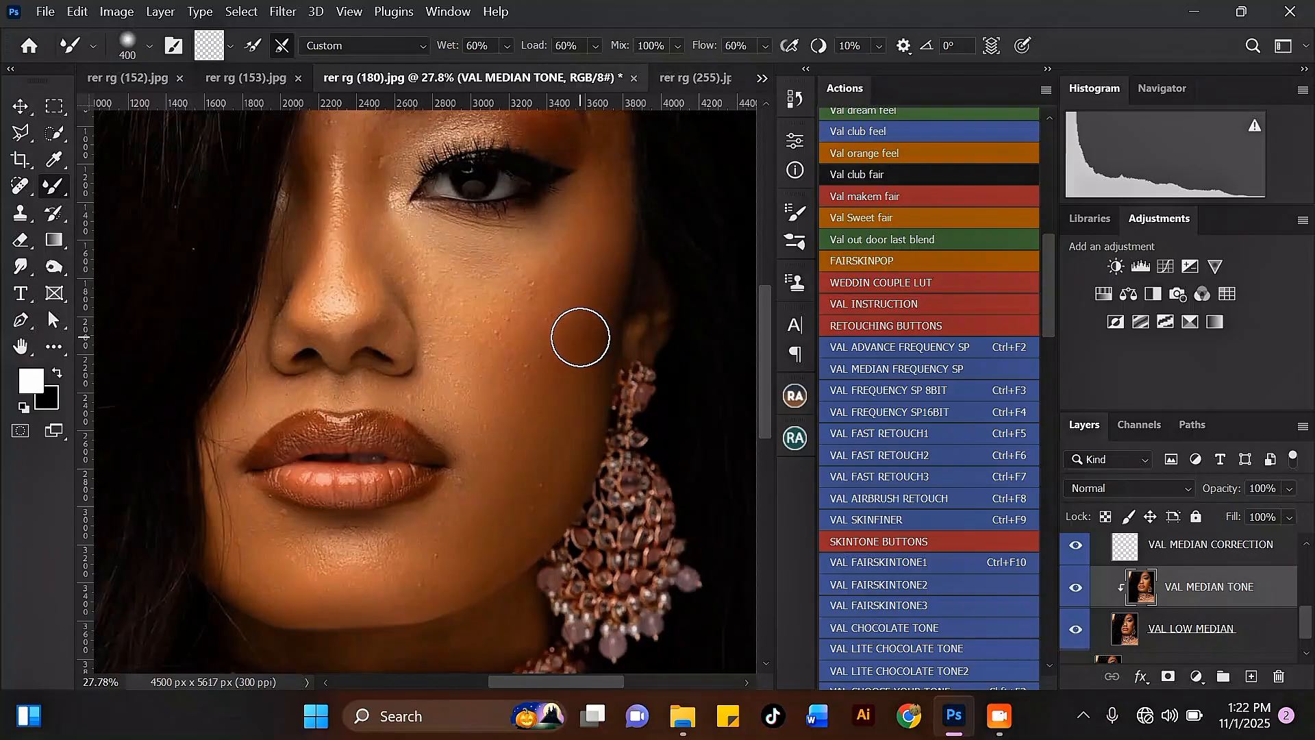
pyautogui.press('[')
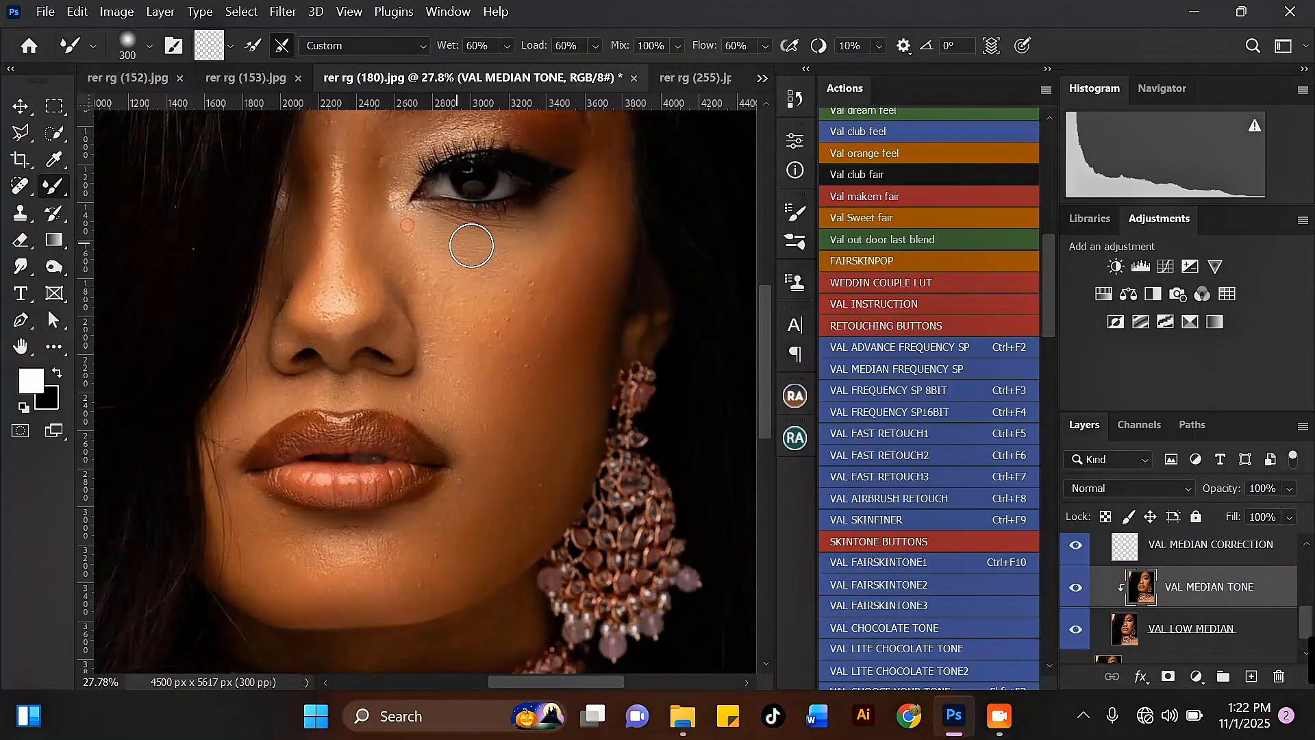
pyautogui.press(']')
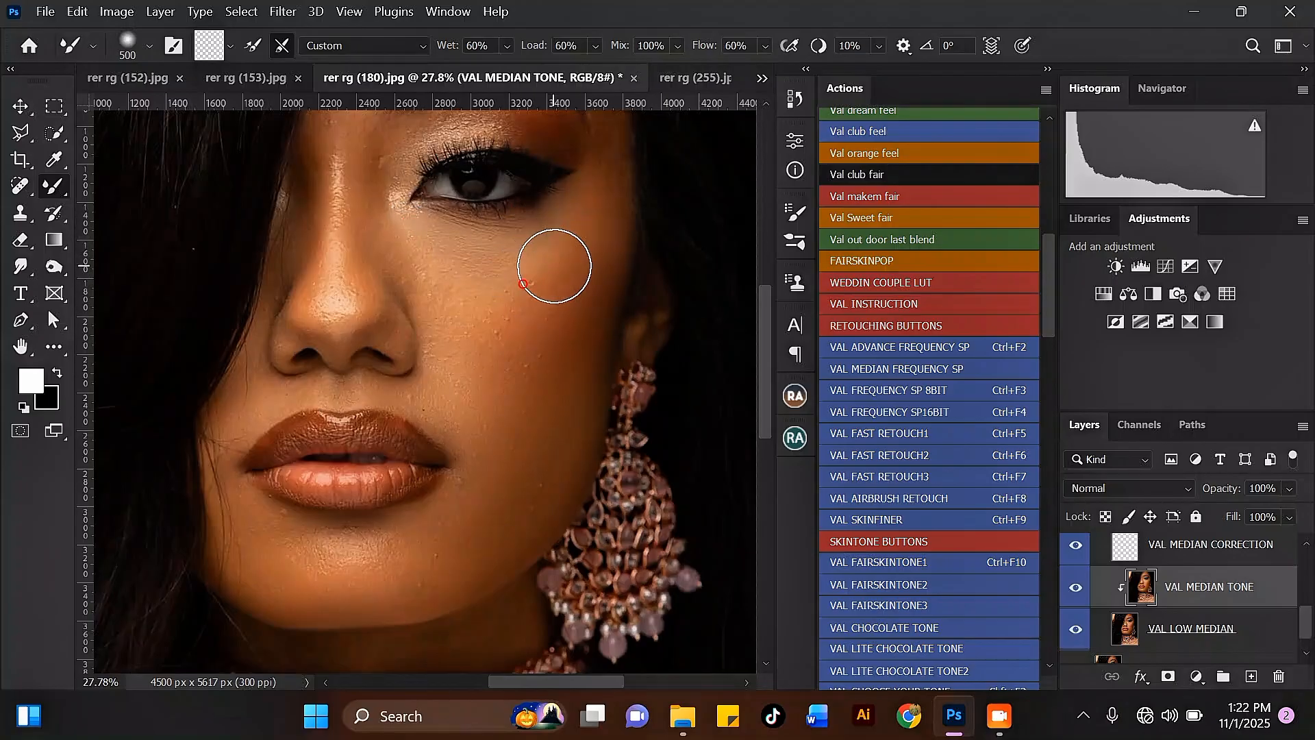
pyautogui.moveTo(554, 265)
pyautogui.mouseDown()
pyautogui.moveTo(545, 309)
pyautogui.moveTo(561, 321)
pyautogui.moveTo(600, 239)
pyautogui.moveTo(600, 279)
pyautogui.mouseUp()
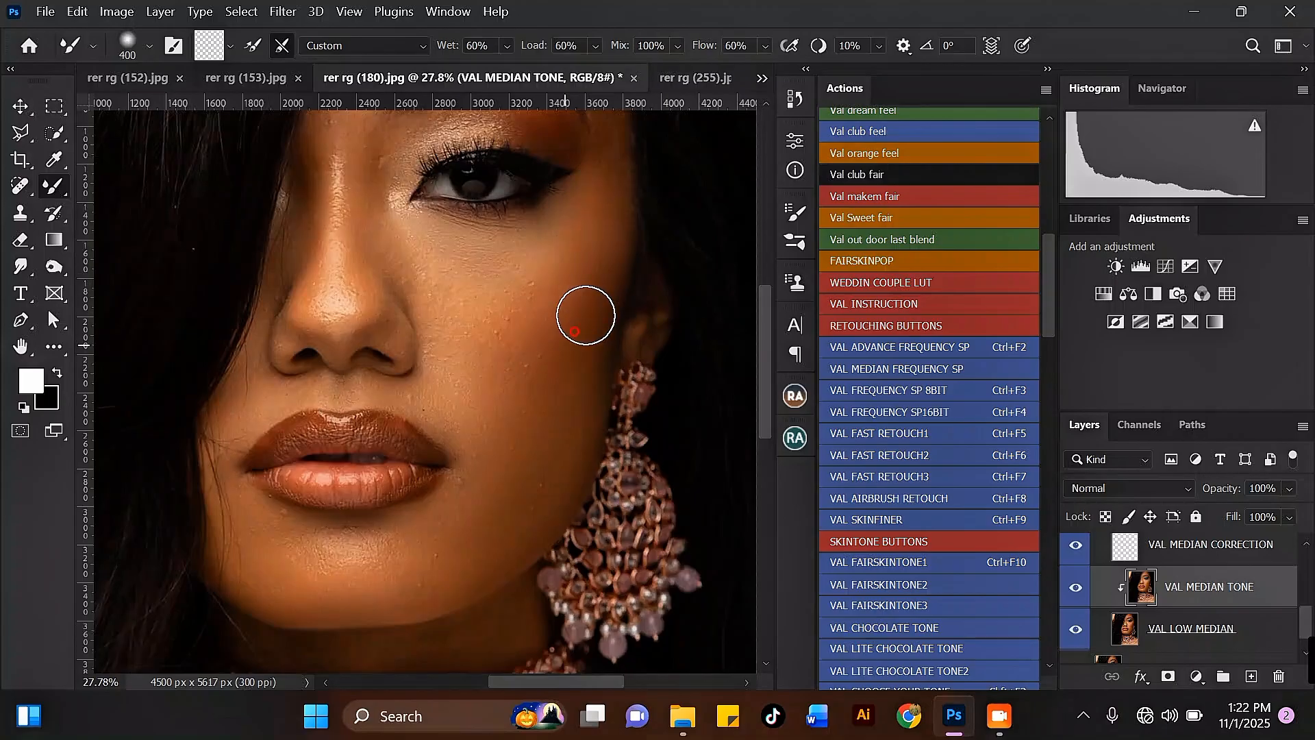
# Review the retouched face at several zoom levels and browse up the layer stack.
pyautogui.scroll(-2, 574, 331)
pyautogui.scroll(2, 554, 379)
pyautogui.press(']')
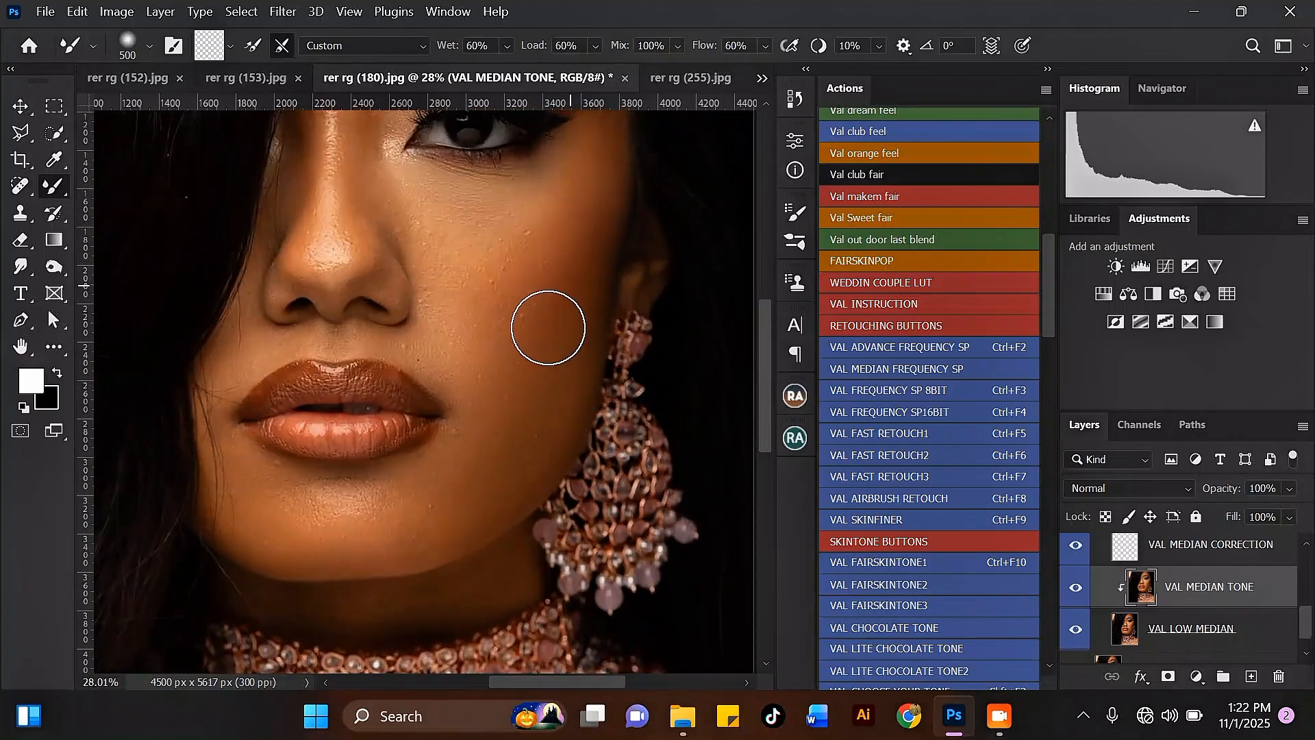
pyautogui.scroll(-2, 532, 329)
pyautogui.scroll(1, 576, 185)
pyautogui.press('[')
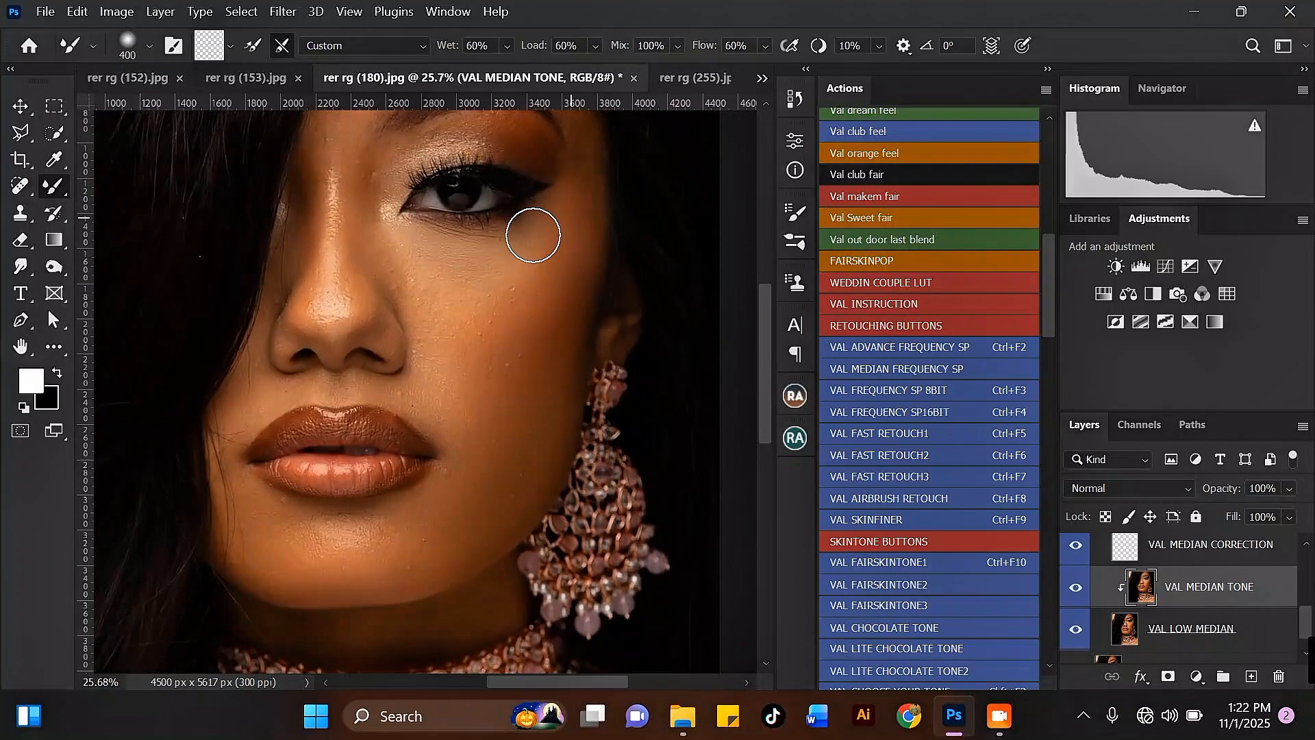
pyautogui.scroll(-2, 533, 235)
pyautogui.scroll(3, 381, 240)
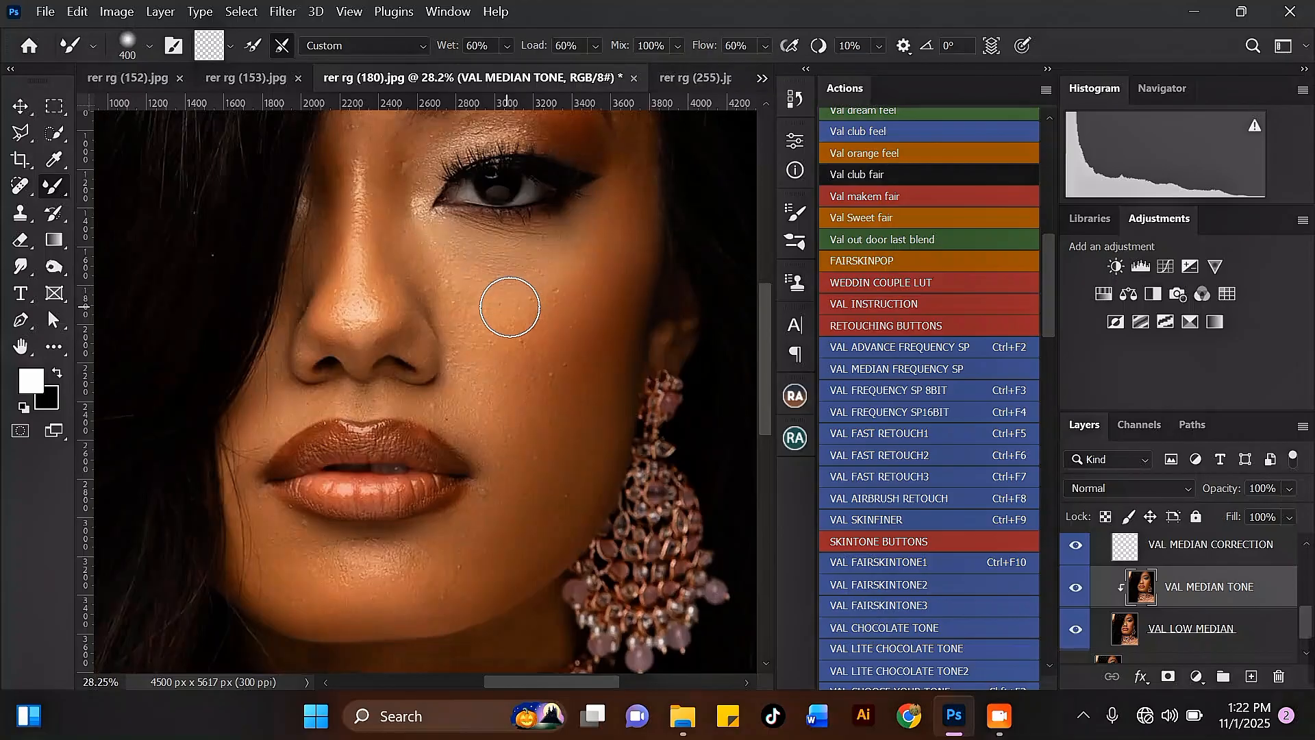
pyautogui.press(']')
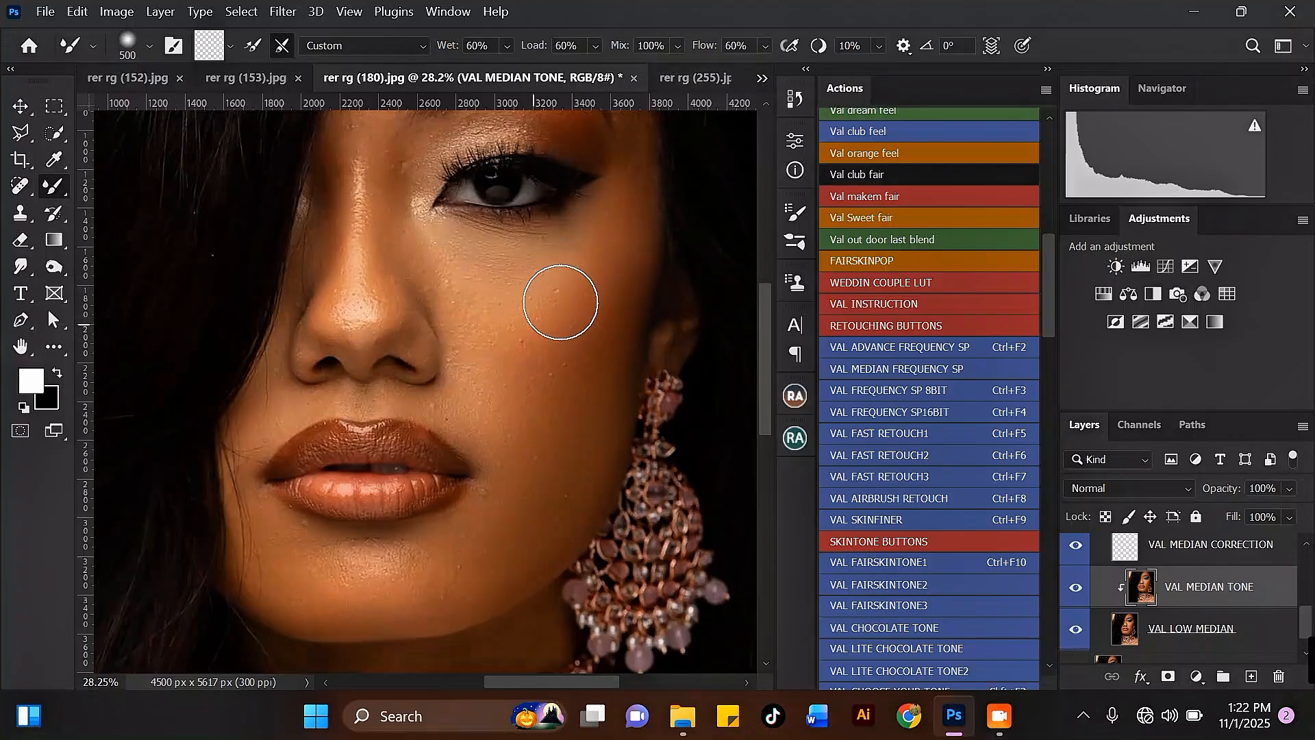
pyautogui.press('[')
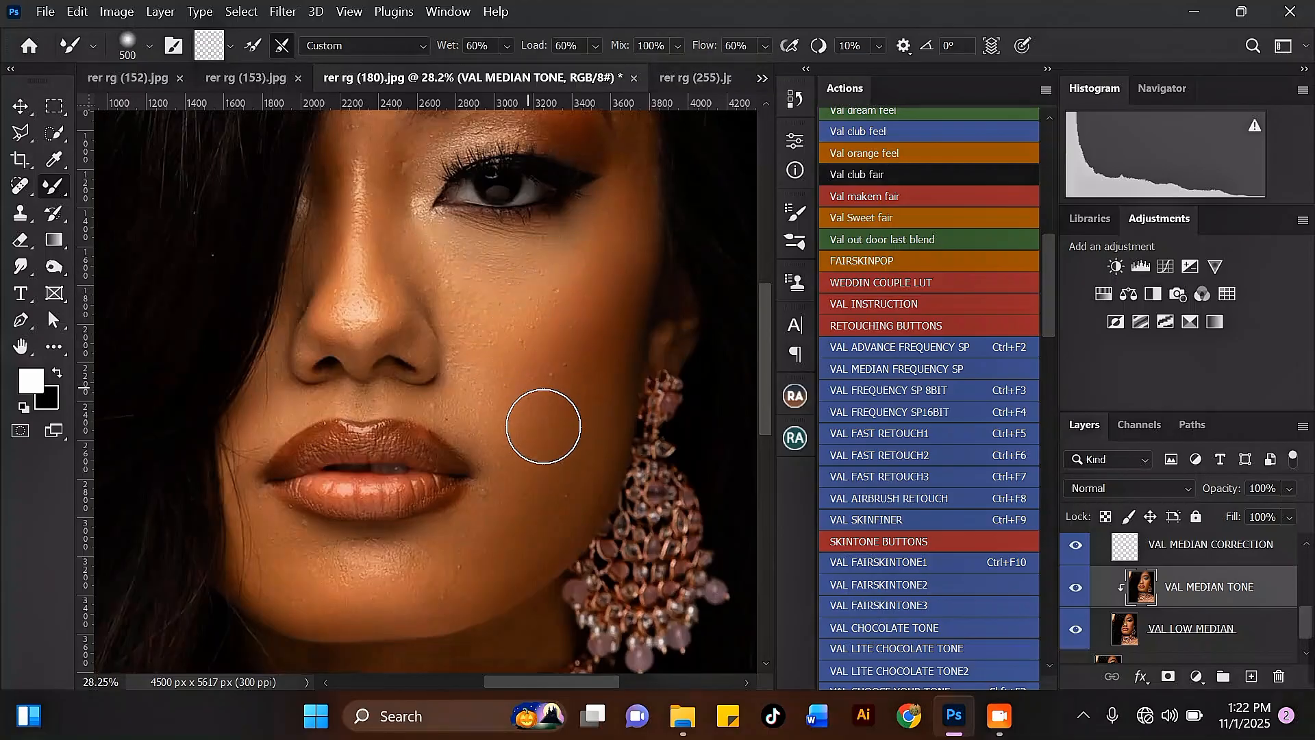
pyautogui.press(']')
pyautogui.scroll(-3, 592, 331)
pyautogui.scroll(2, 537, 431)
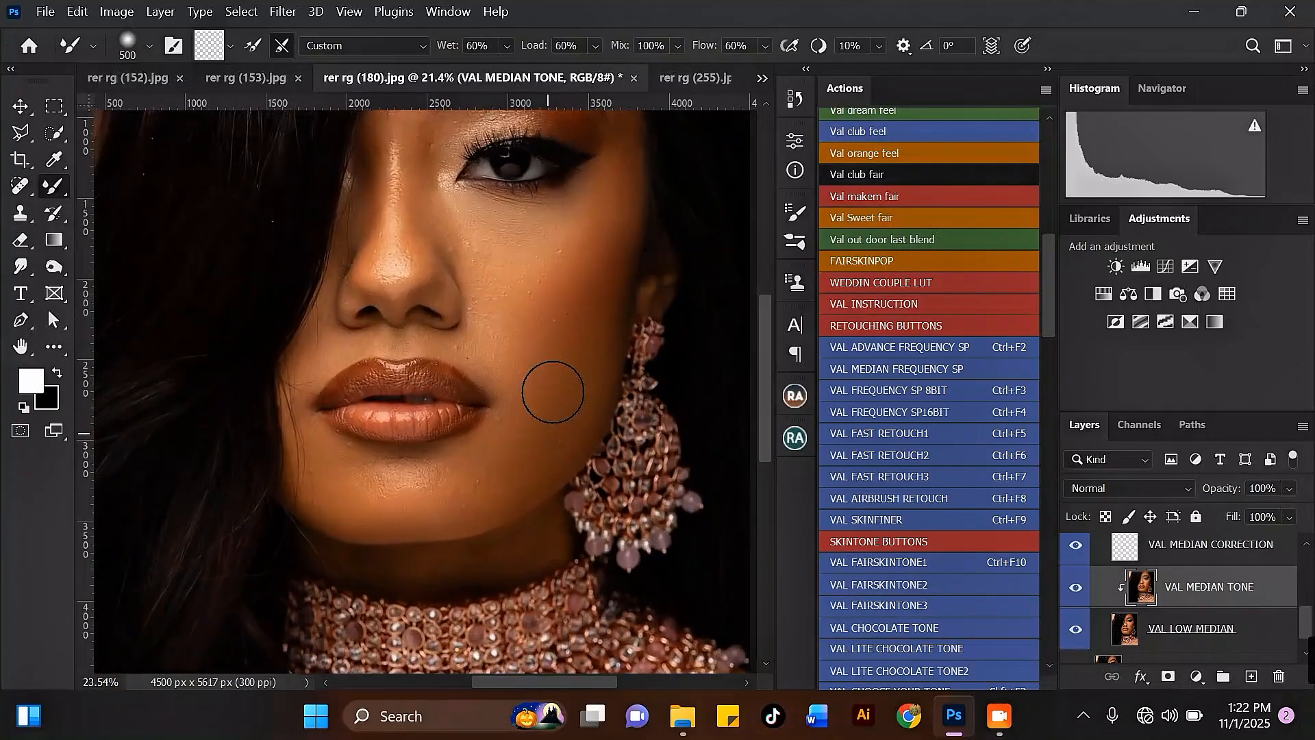
pyautogui.scroll(-3, 518, 406)
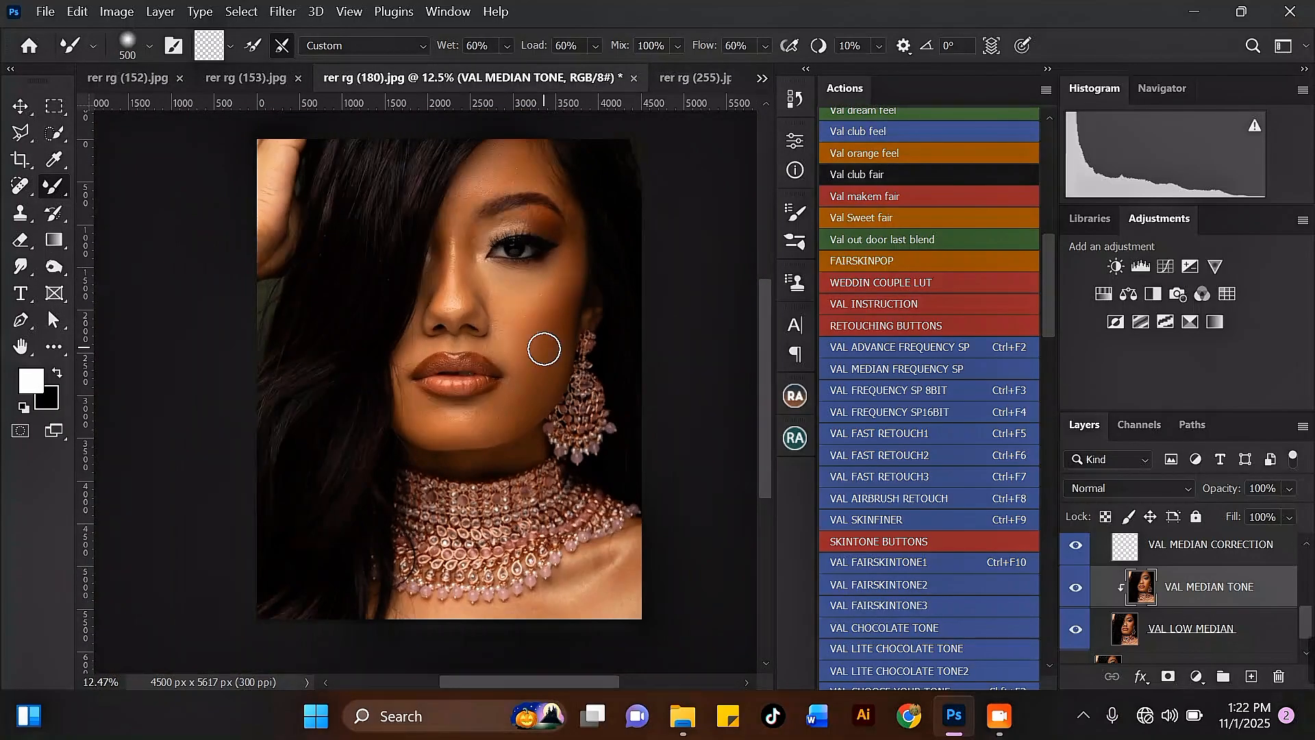
pyautogui.scroll(1, 544, 350)
pyautogui.press('[')
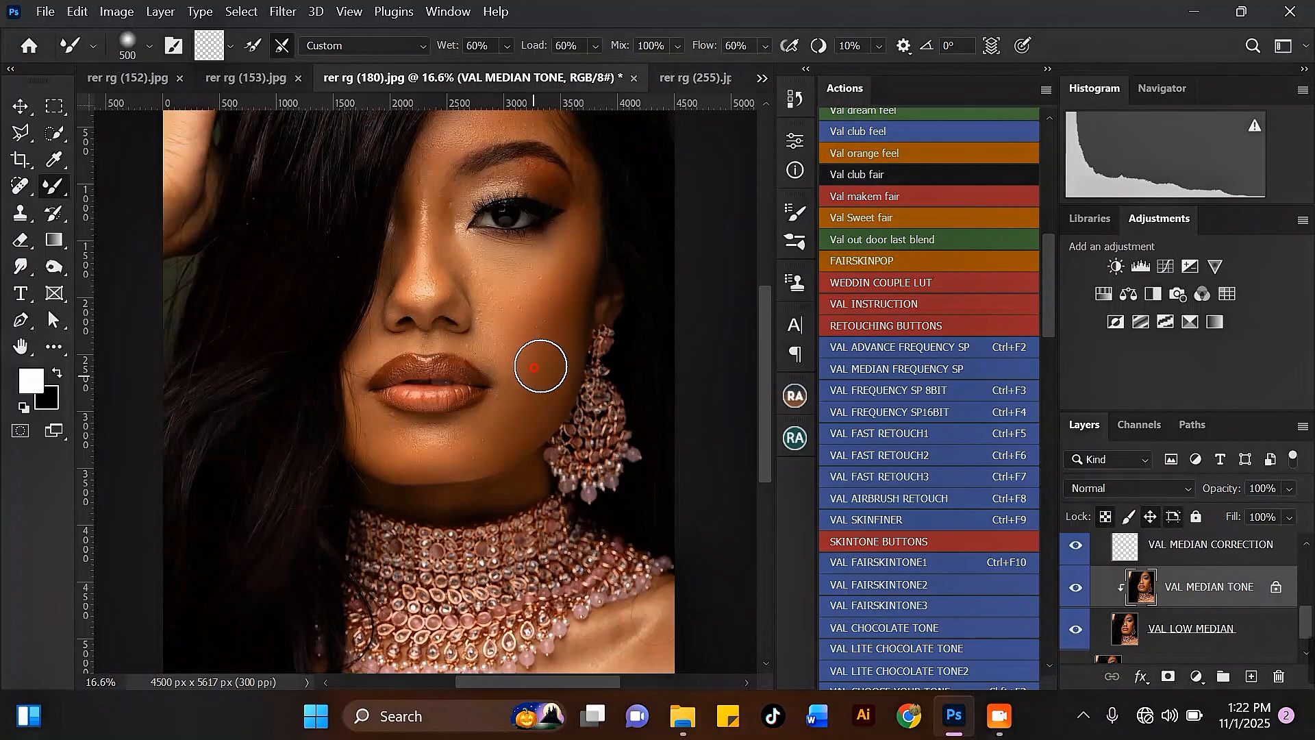
pyautogui.press(']')
pyautogui.scroll(-1, 532, 377)
pyautogui.scroll(-2, 532, 378)
pyautogui.scroll(3, 497, 187)
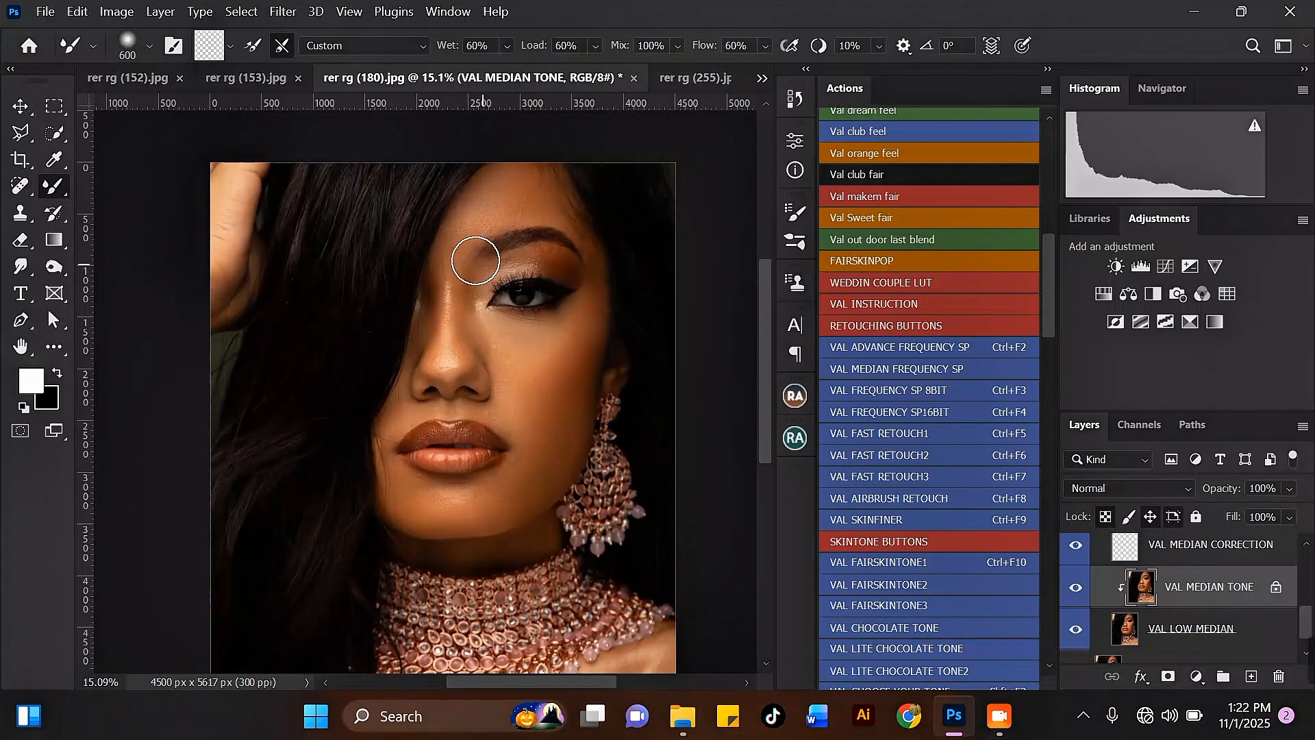
pyautogui.scroll(1, 441, 280)
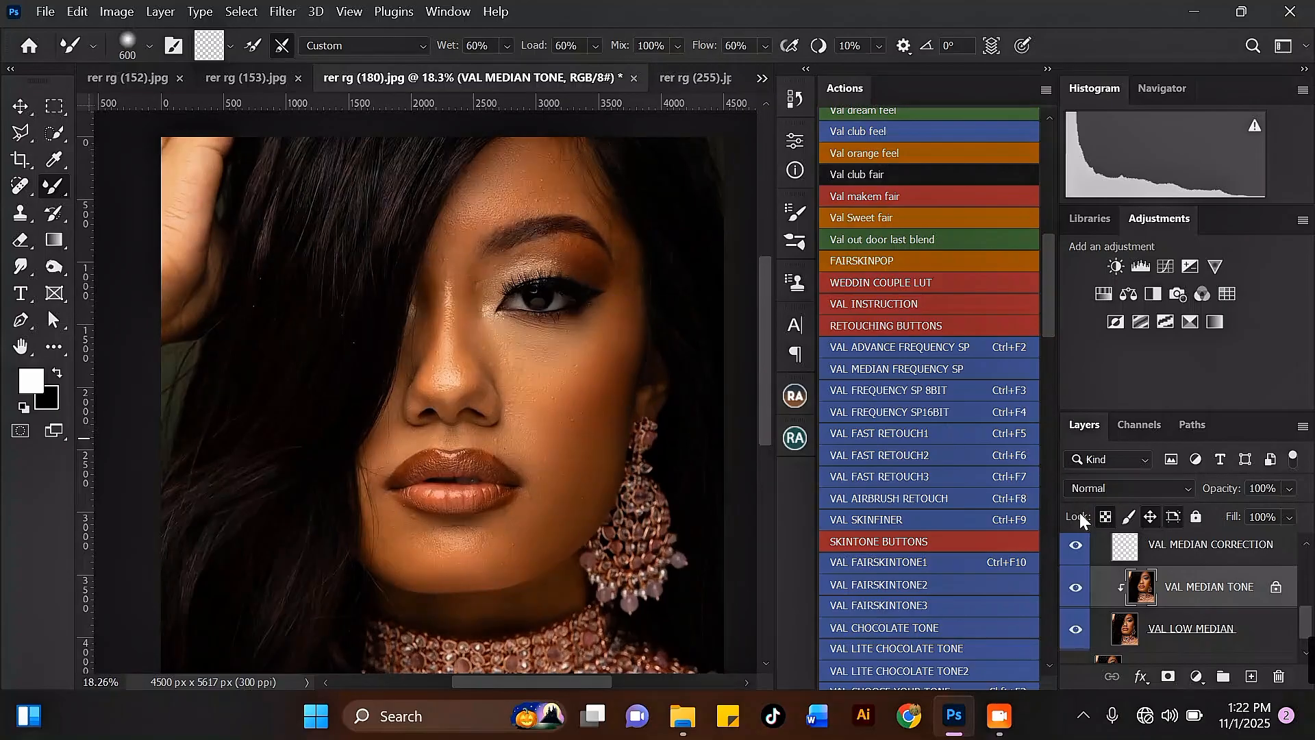
pyautogui.scroll(5, 1092, 578)
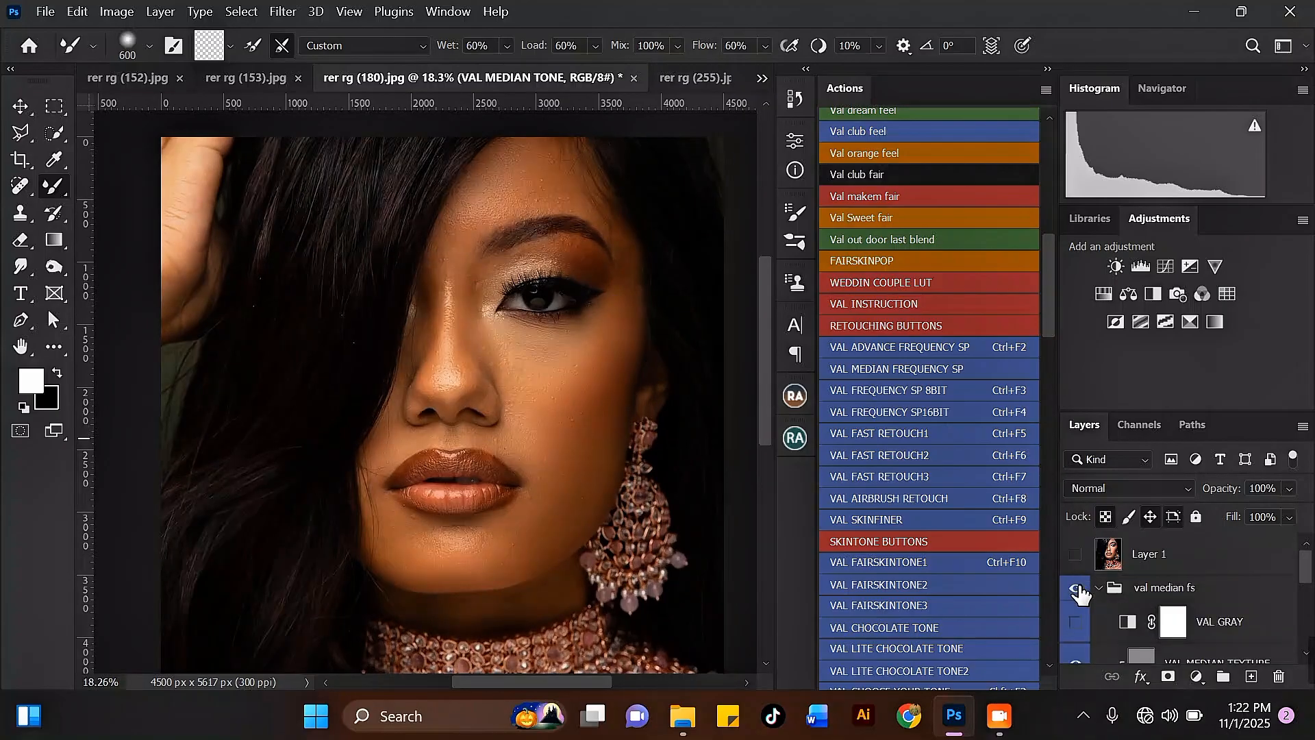
# Toggle the val median fs group's visibility, then smooth the cheek below the eye with the Mixer Brush at sizes 500 and 400.
pyautogui.click(1077, 589)
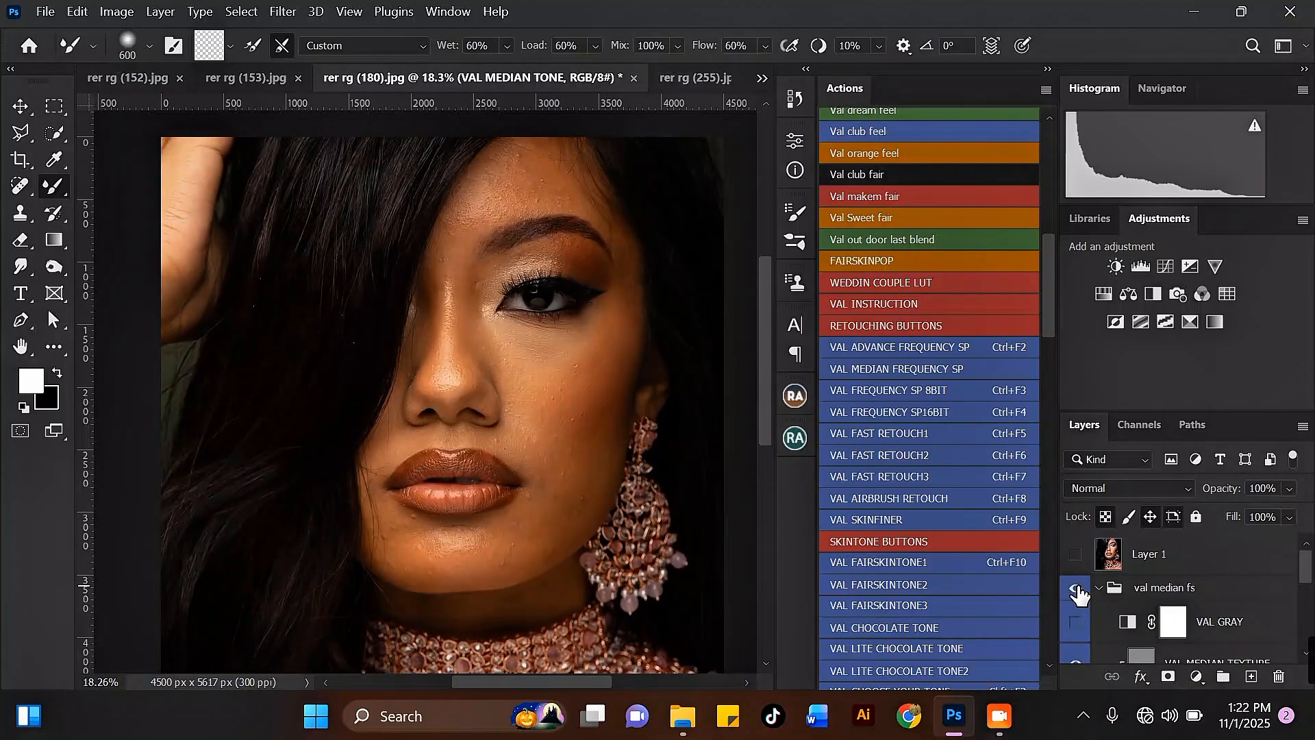
pyautogui.scroll(-3, 1082, 590)
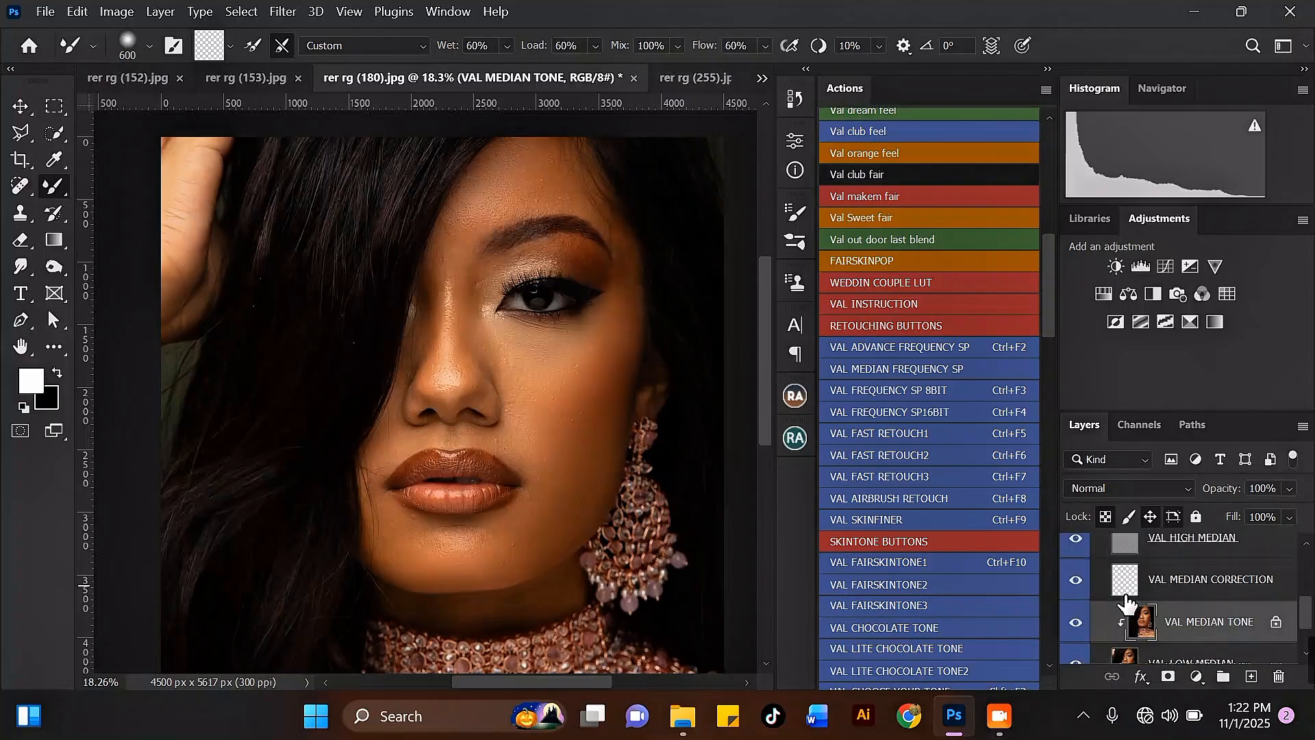
pyautogui.scroll(2, 566, 508)
pyautogui.press('[')
pyautogui.press('[')
pyautogui.press('[')
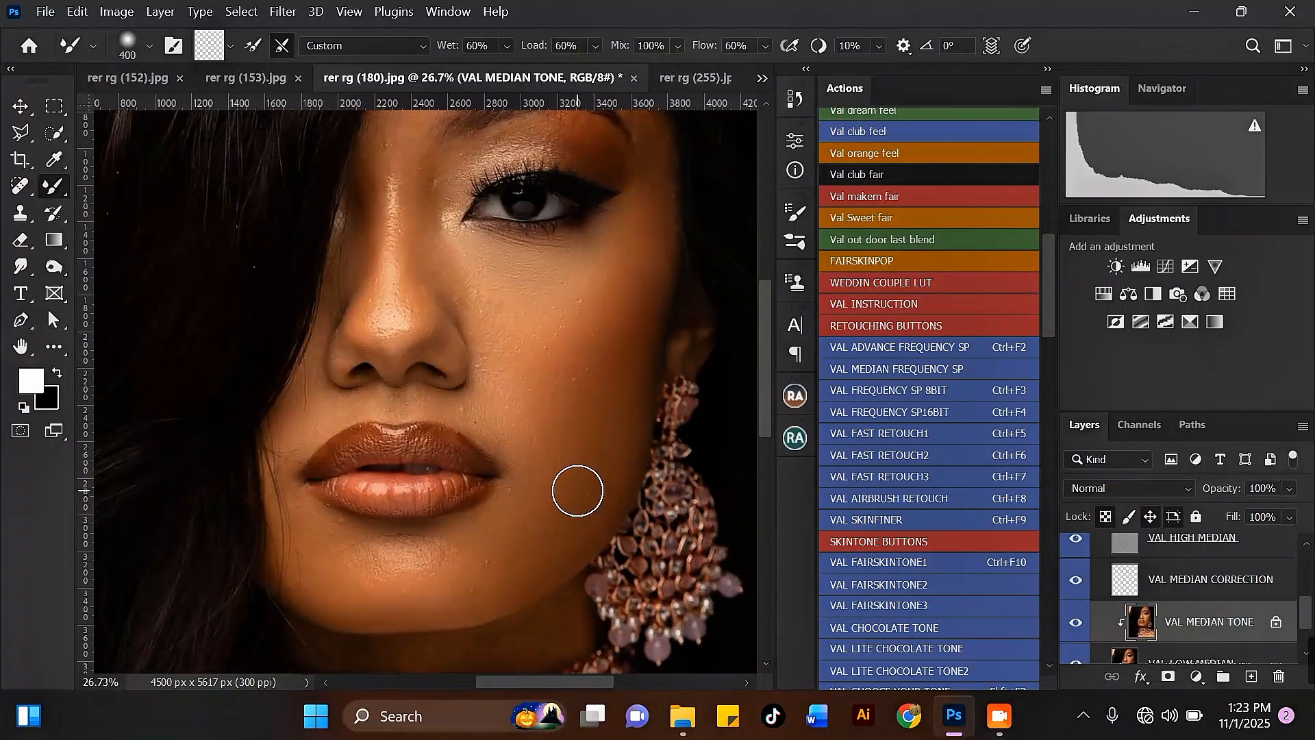
pyautogui.scroll(-2, 578, 490)
pyautogui.scroll(2, 457, 261)
pyautogui.press('[')
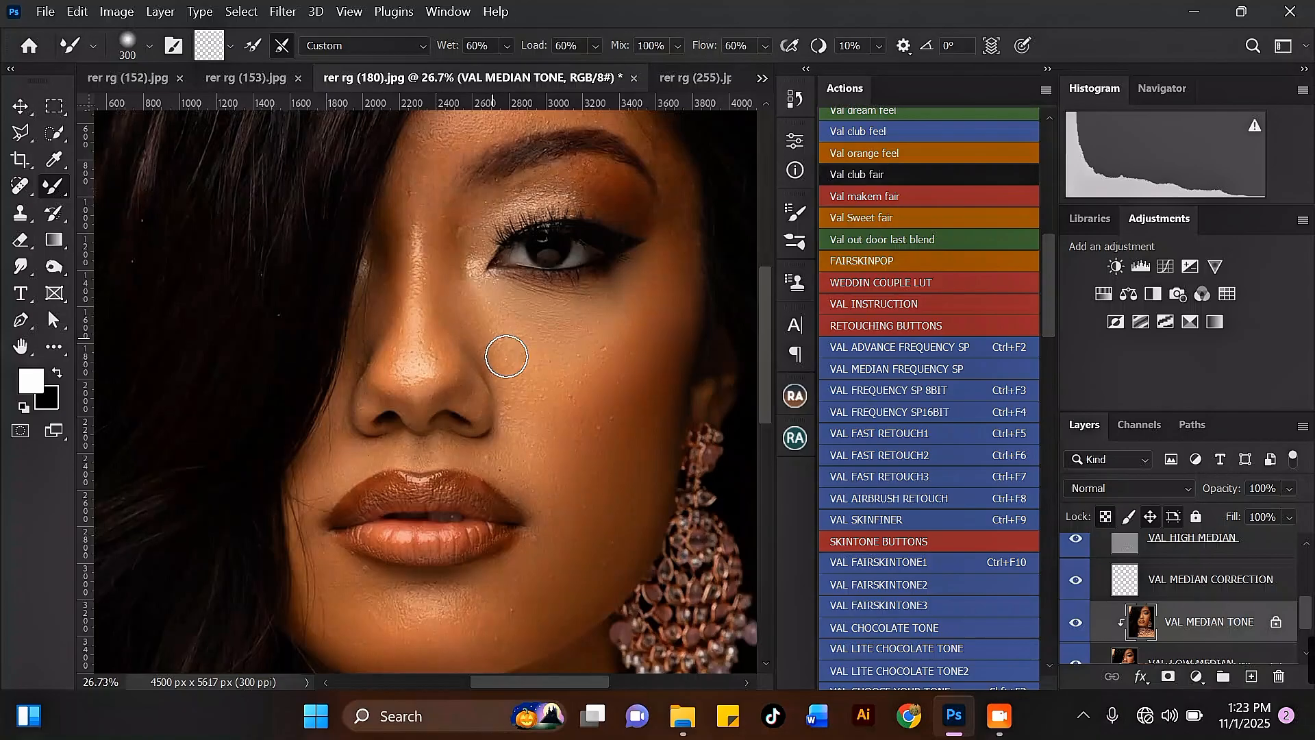
pyautogui.press(']')
pyautogui.press(']')
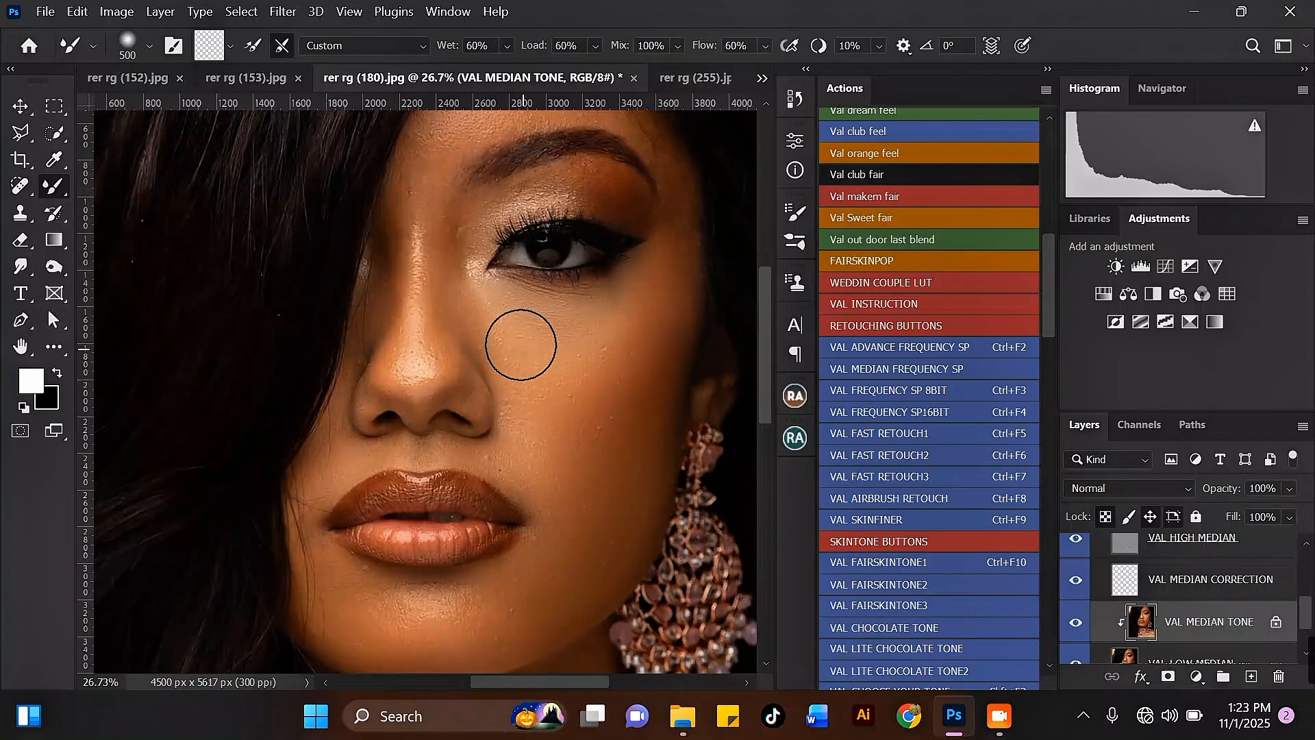
pyautogui.moveTo(593, 366); pyautogui.dragTo(631, 314)
pyautogui.press('[')
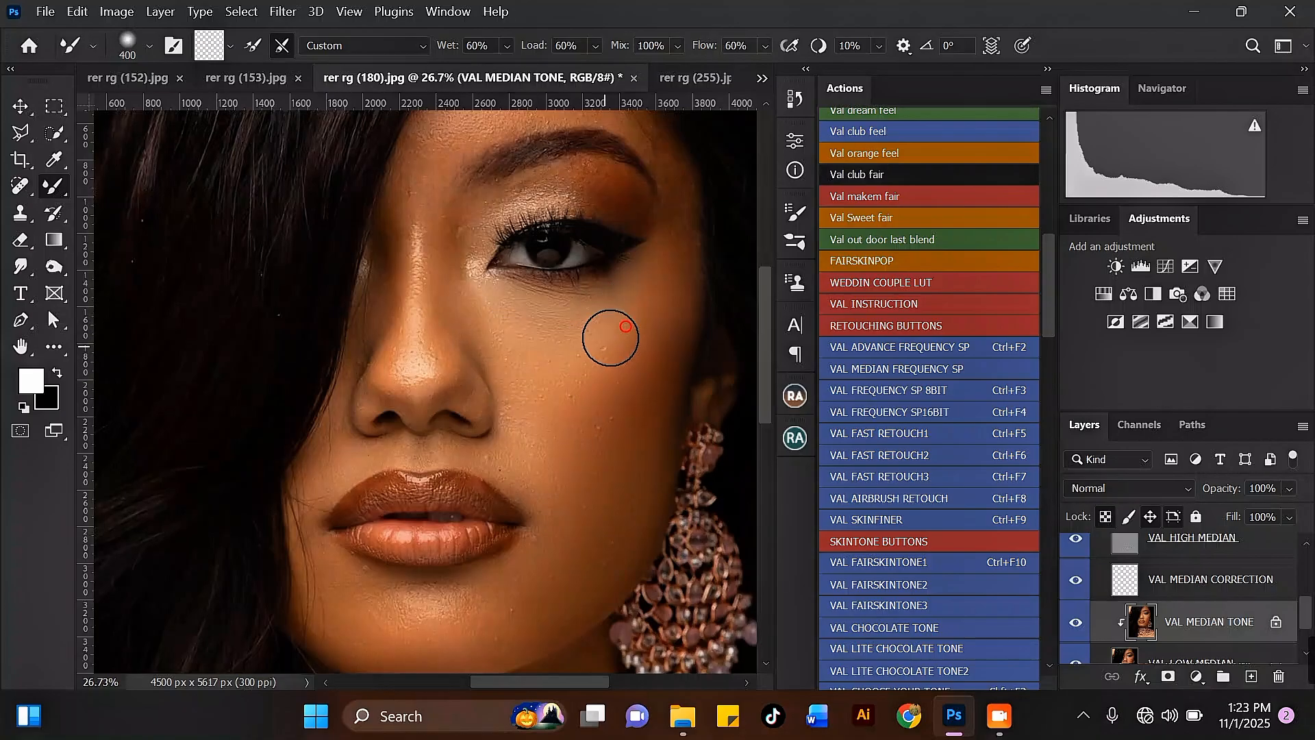
pyautogui.moveTo(593, 366)
pyautogui.mouseDown()
pyautogui.moveTo(637, 321)
pyautogui.moveTo(590, 361)
pyautogui.moveTo(622, 341)
pyautogui.mouseUp()
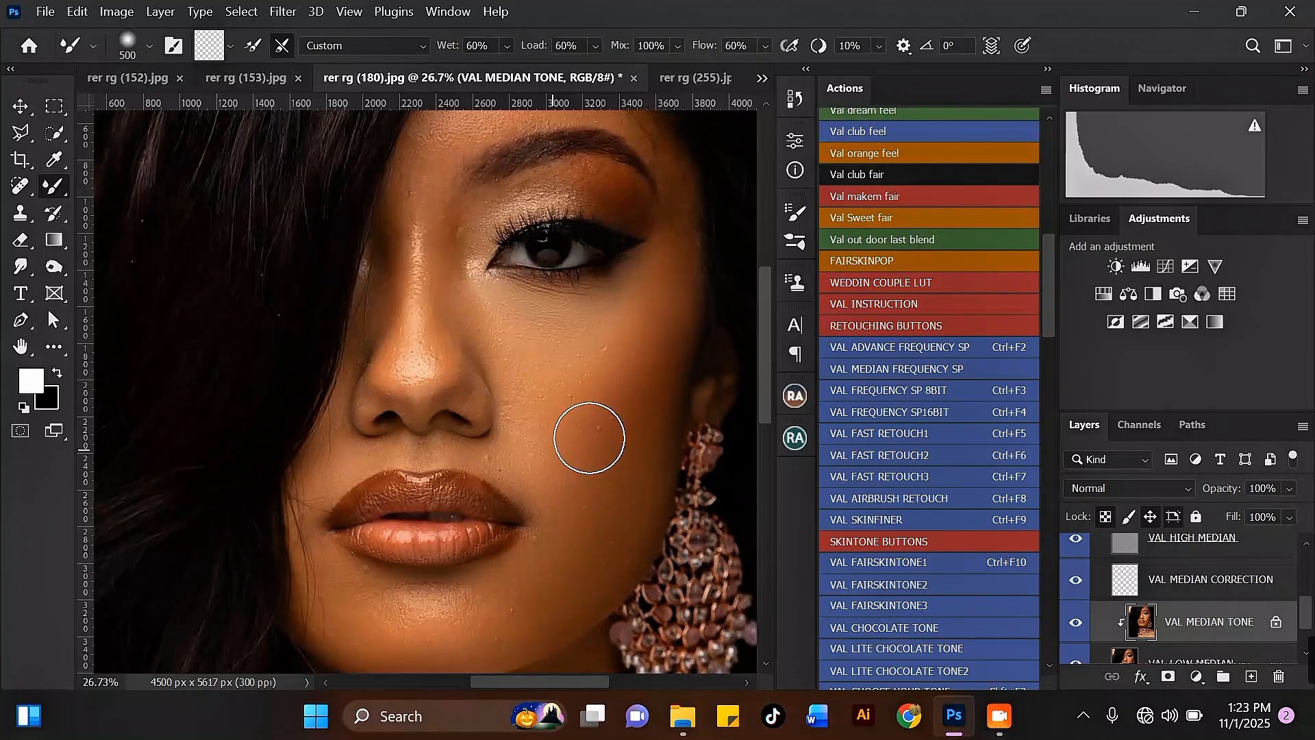
# Smooth the skin between the nostril and upper lip with the Mixer Brush at a smaller brush size.
pyautogui.press(']')
pyautogui.press('[')
pyautogui.press('[')
pyautogui.click(512, 449)
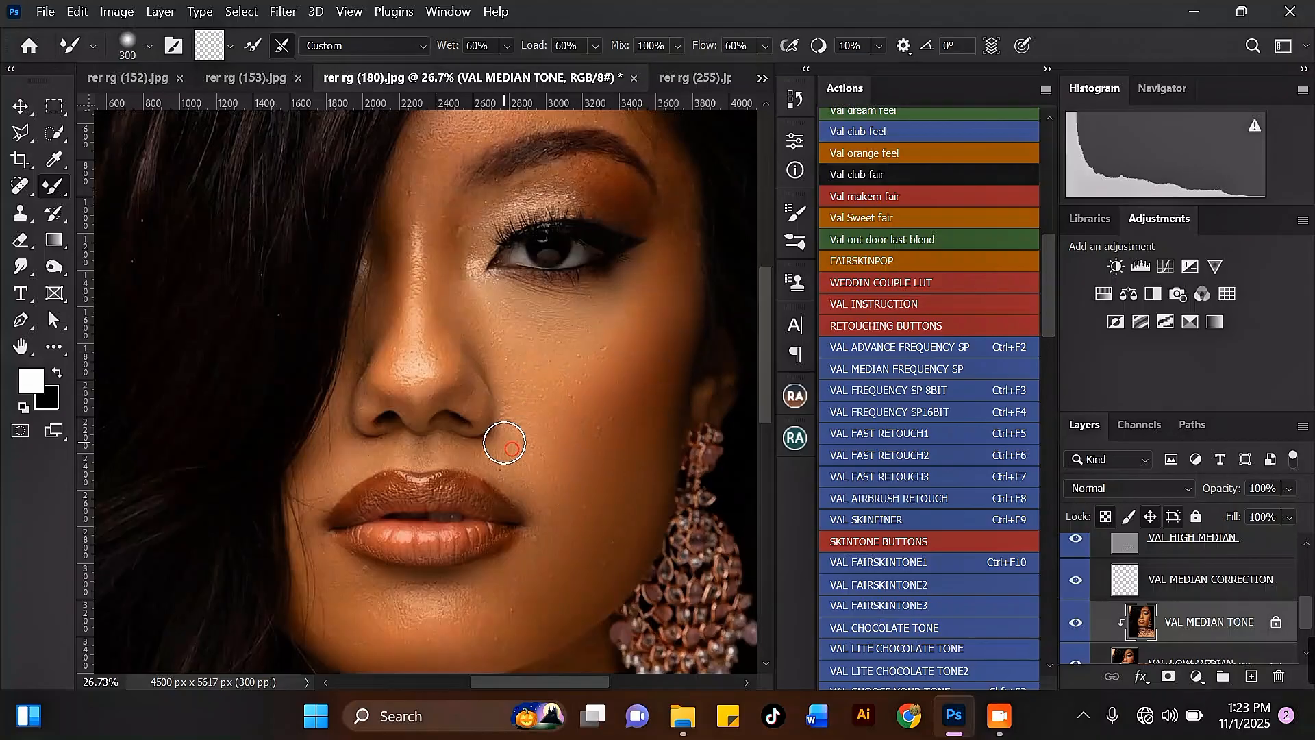
pyautogui.press('[')
pyautogui.moveTo(533, 472); pyautogui.dragTo(469, 456)
# Smooth the skin beside the left mouth corner with the Mixer Brush at size 300.
pyautogui.press(']')
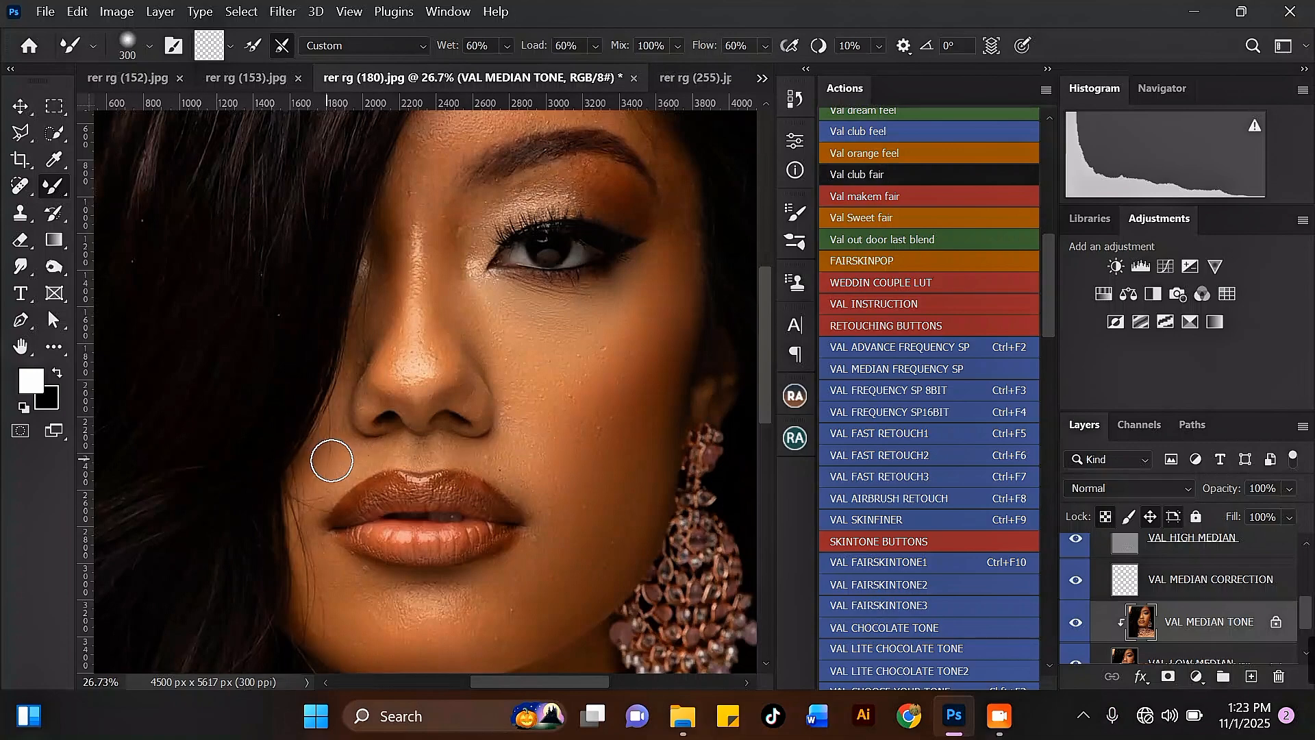
pyautogui.moveTo(373, 450)
pyautogui.mouseDown()
pyautogui.moveTo(317, 487)
pyautogui.moveTo(311, 515)
pyautogui.mouseUp()
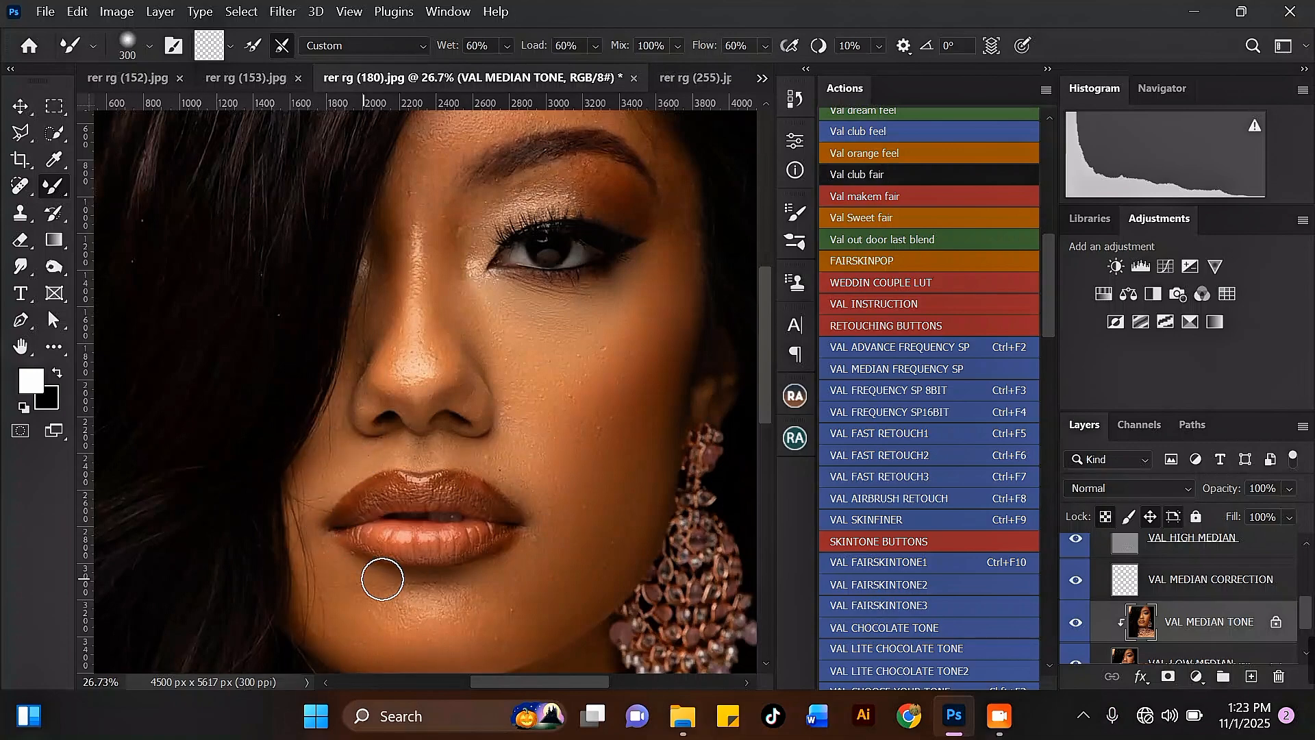
pyautogui.scroll(-2, 390, 495)
pyautogui.scroll(2, 471, 467)
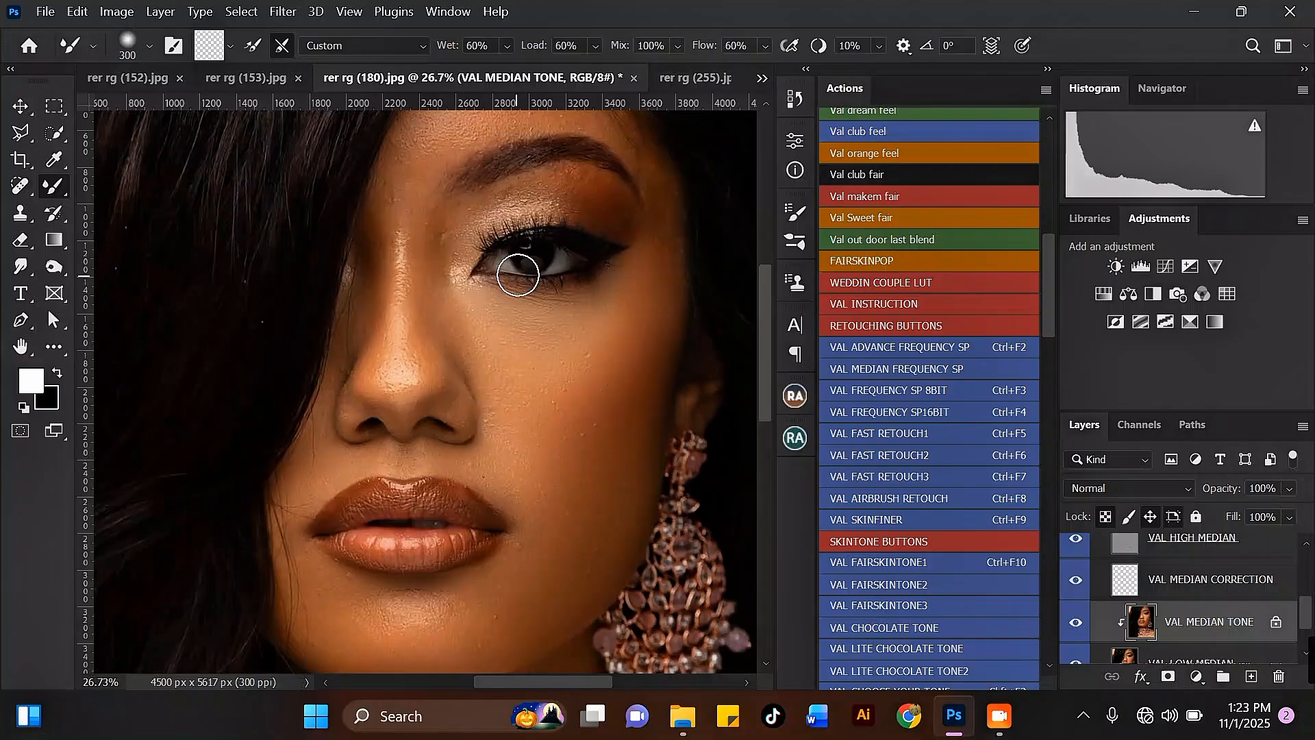
# Smooth the area under the eyebrow at size 300 and the cheek at size 400 with the Mixer Brush.
pyautogui.press(']')
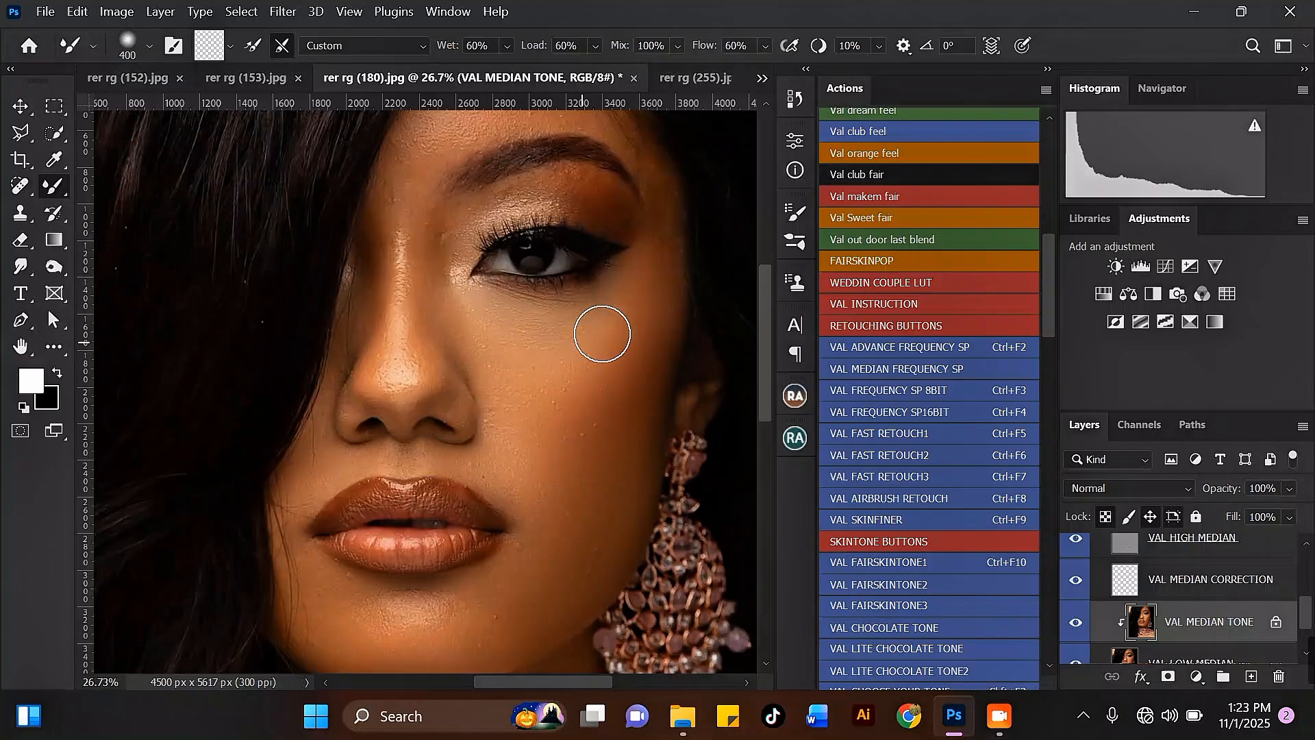
pyautogui.press(']')
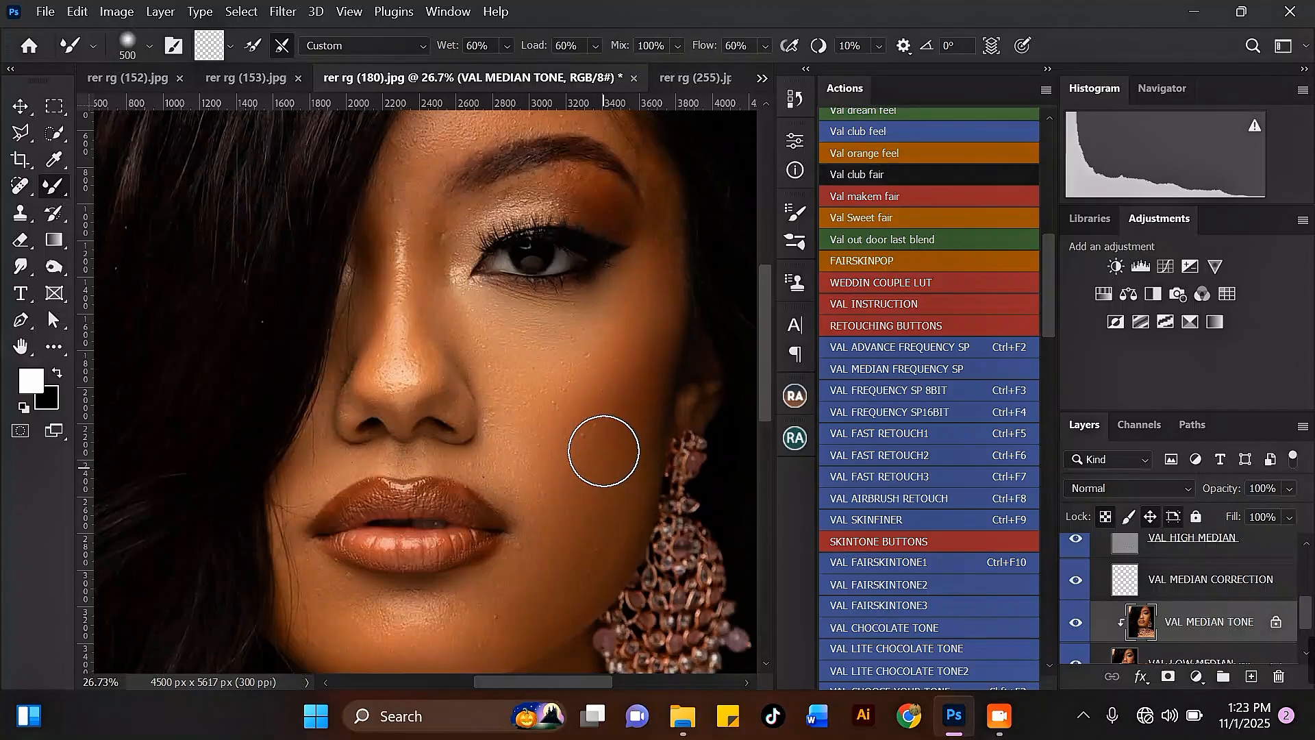
pyautogui.press('[')
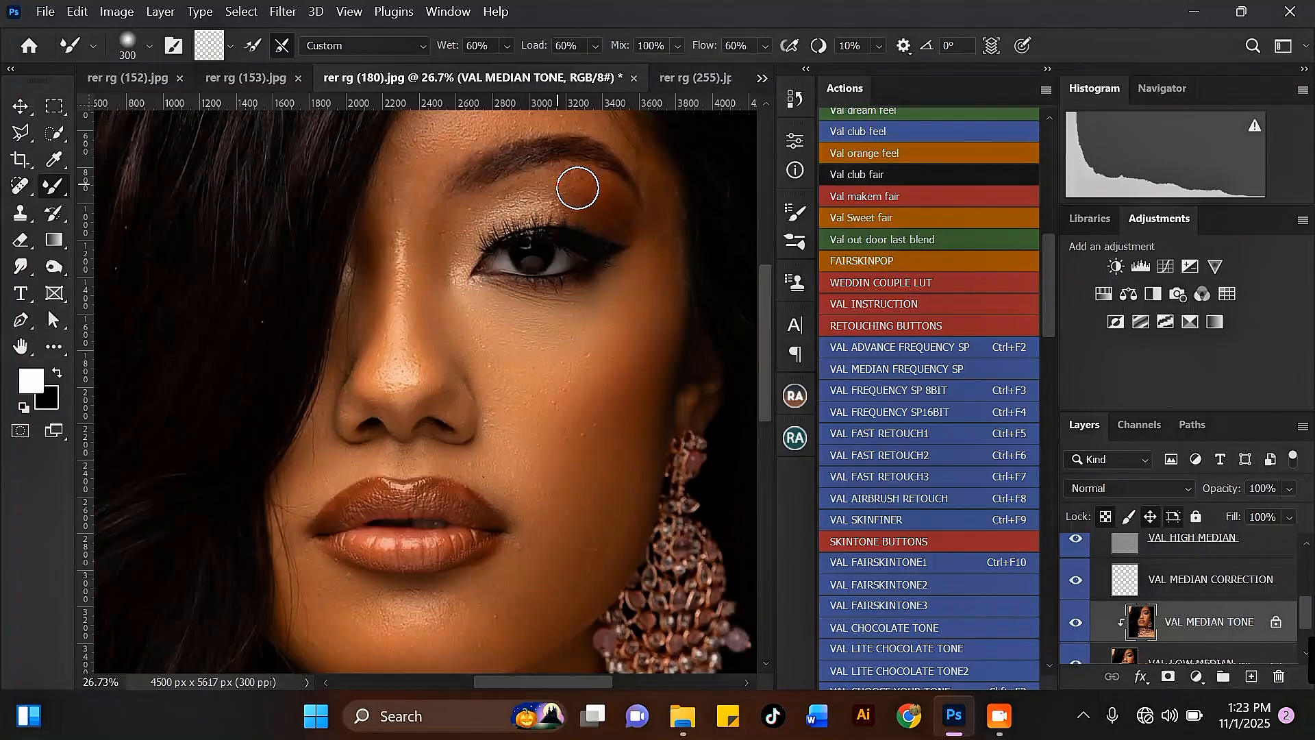
pyautogui.moveTo(542, 189)
pyautogui.mouseDown()
pyautogui.moveTo(588, 186)
pyautogui.moveTo(610, 208)
pyautogui.moveTo(548, 192)
pyautogui.moveTo(613, 205)
pyautogui.moveTo(592, 179)
pyautogui.moveTo(534, 177)
pyautogui.moveTo(498, 199)
pyautogui.moveTo(527, 186)
pyautogui.moveTo(640, 214)
pyautogui.mouseUp()
pyautogui.press(']')
pyautogui.moveTo(556, 312)
pyautogui.mouseDown()
pyautogui.moveTo(561, 367)
pyautogui.moveTo(591, 355)
pyautogui.moveTo(577, 375)
pyautogui.moveTo(563, 365)
pyautogui.moveTo(548, 429)
pyautogui.mouseUp()
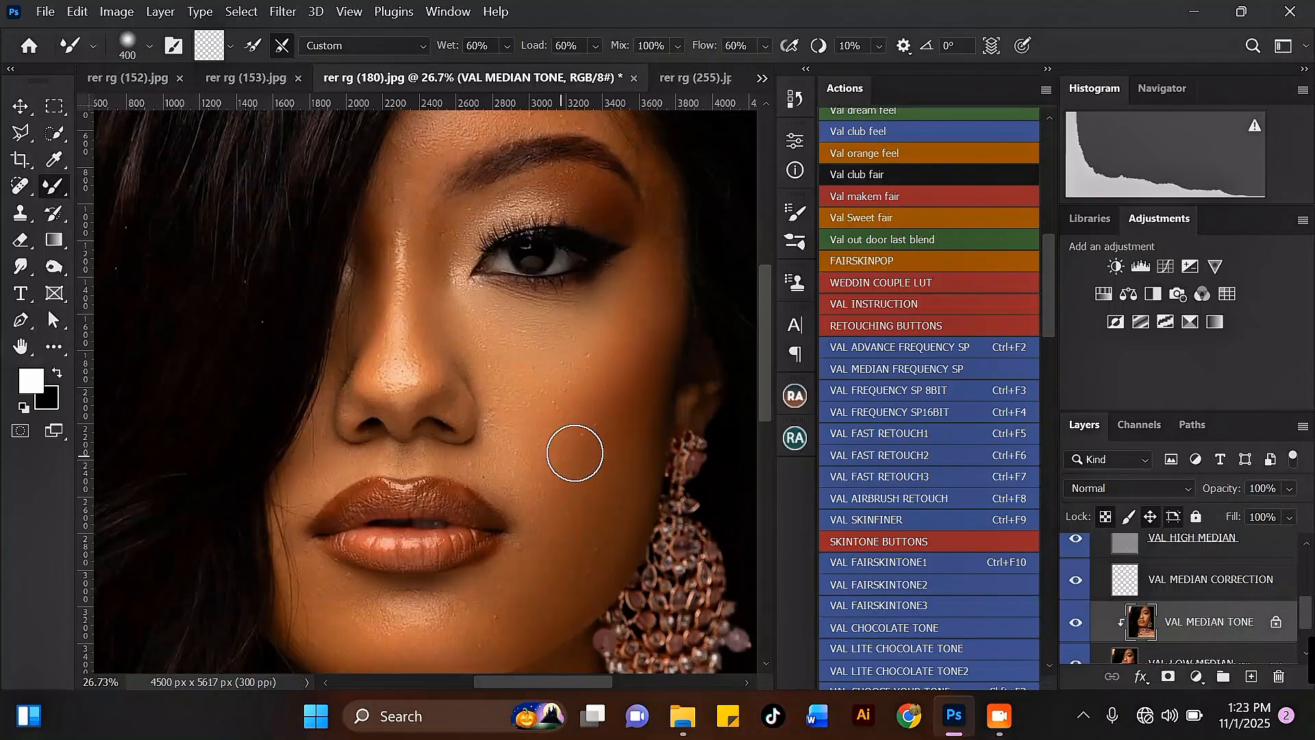
# Smooth the temple beside the eyebrow's outer end with the Mixer Brush at size 300.
pyautogui.scroll(-1, 633, 172)
pyautogui.scroll(1, 636, 177)
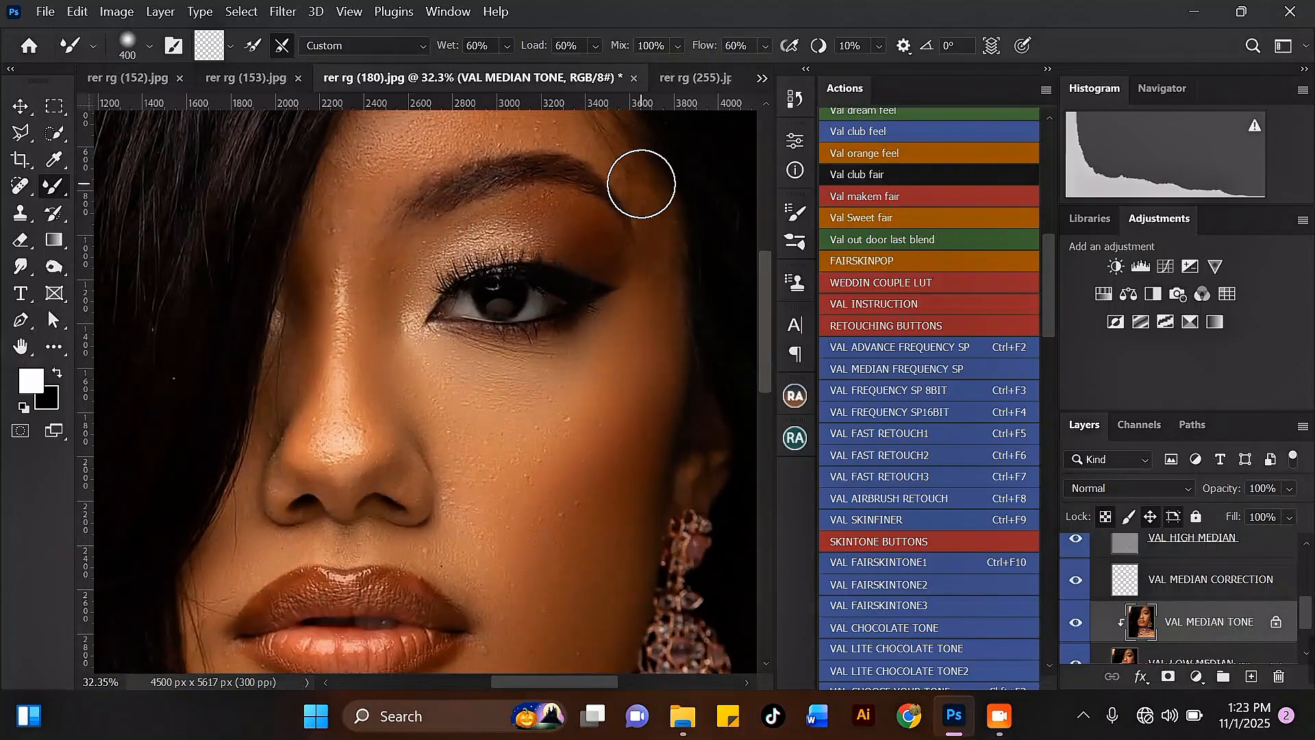
pyautogui.press('[')
pyautogui.moveTo(642, 179)
pyautogui.mouseDown()
pyautogui.moveTo(659, 218)
pyautogui.moveTo(660, 276)
pyautogui.mouseUp()
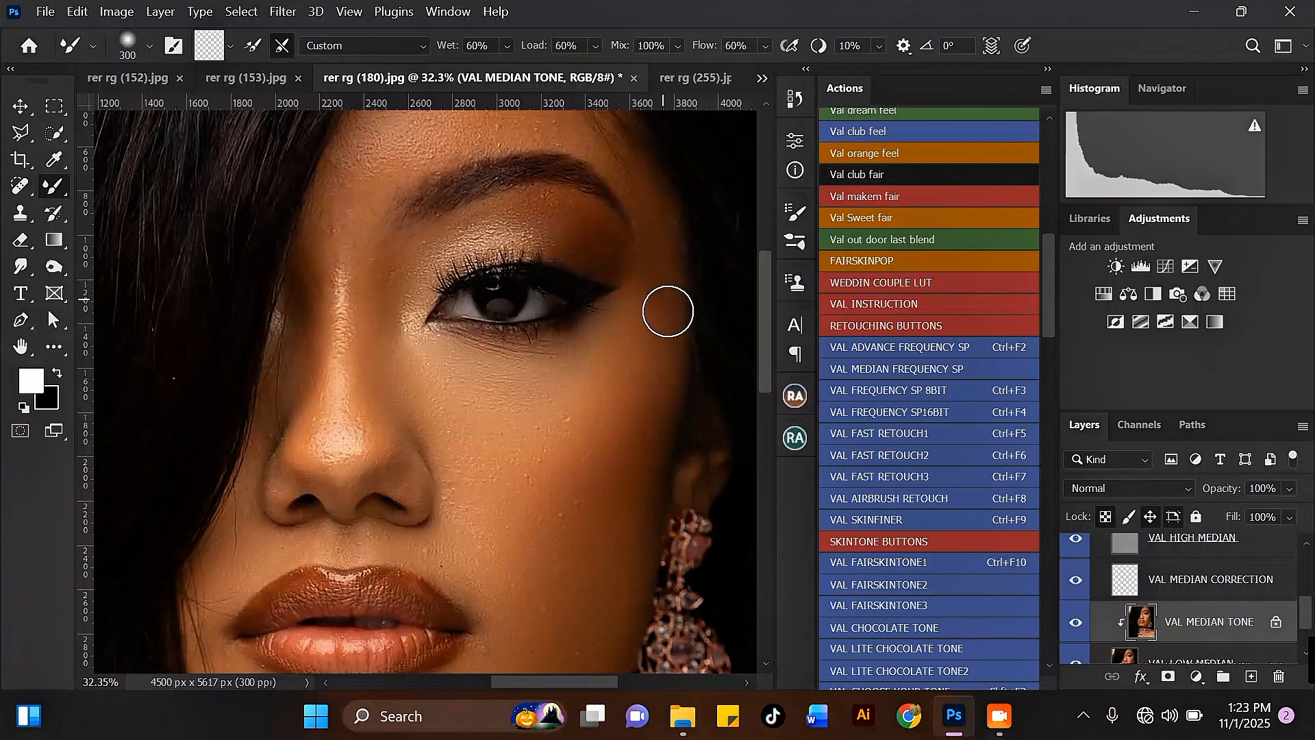
pyautogui.scroll(-4, 585, 301)
pyautogui.press(']')
pyautogui.scroll(3, 593, 141)
pyautogui.moveTo(600, 185); pyautogui.dragTo(609, 212)
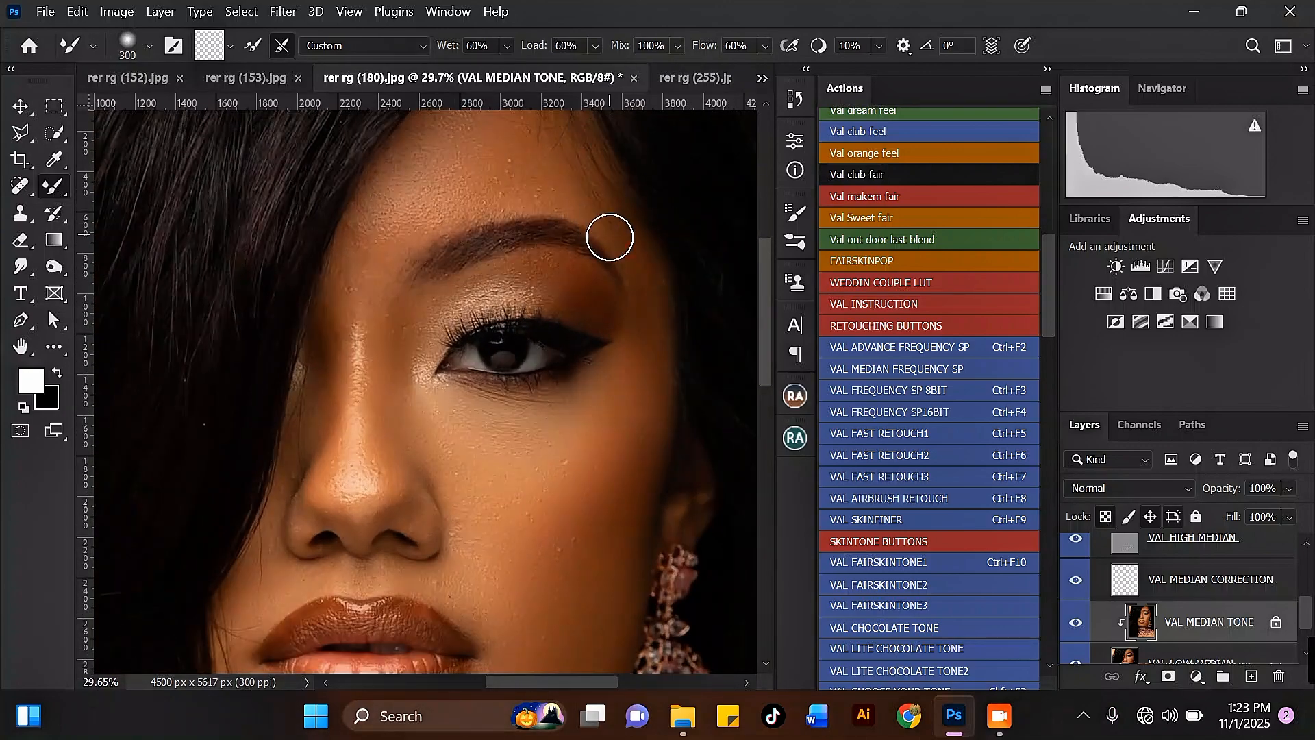
# Smooth the forehead just above the eyebrow with the Mixer Brush at size 300.
pyautogui.press(']')
pyautogui.scroll(-2, 537, 164)
pyautogui.scroll(2, 561, 202)
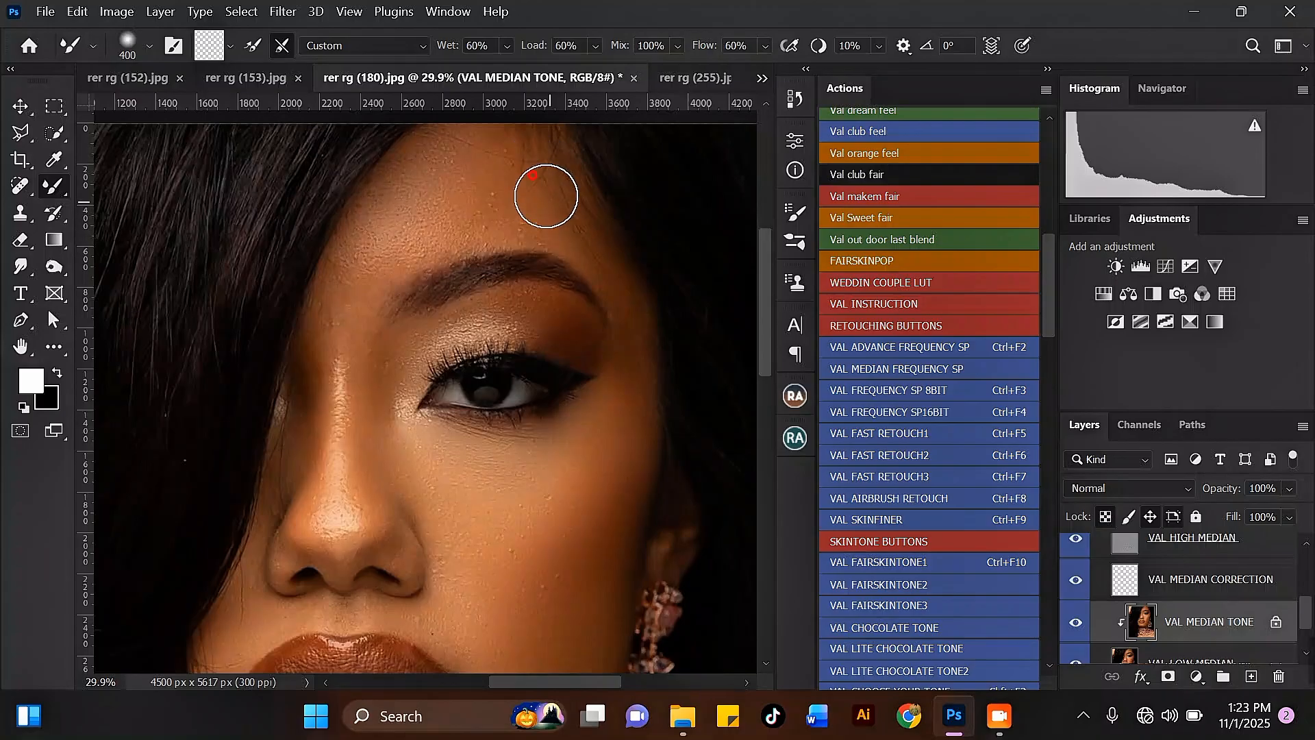
pyautogui.scroll(-2, 514, 172)
pyautogui.scroll(2, 496, 258)
pyautogui.press('[')
pyautogui.moveTo(545, 263); pyautogui.dragTo(562, 270)
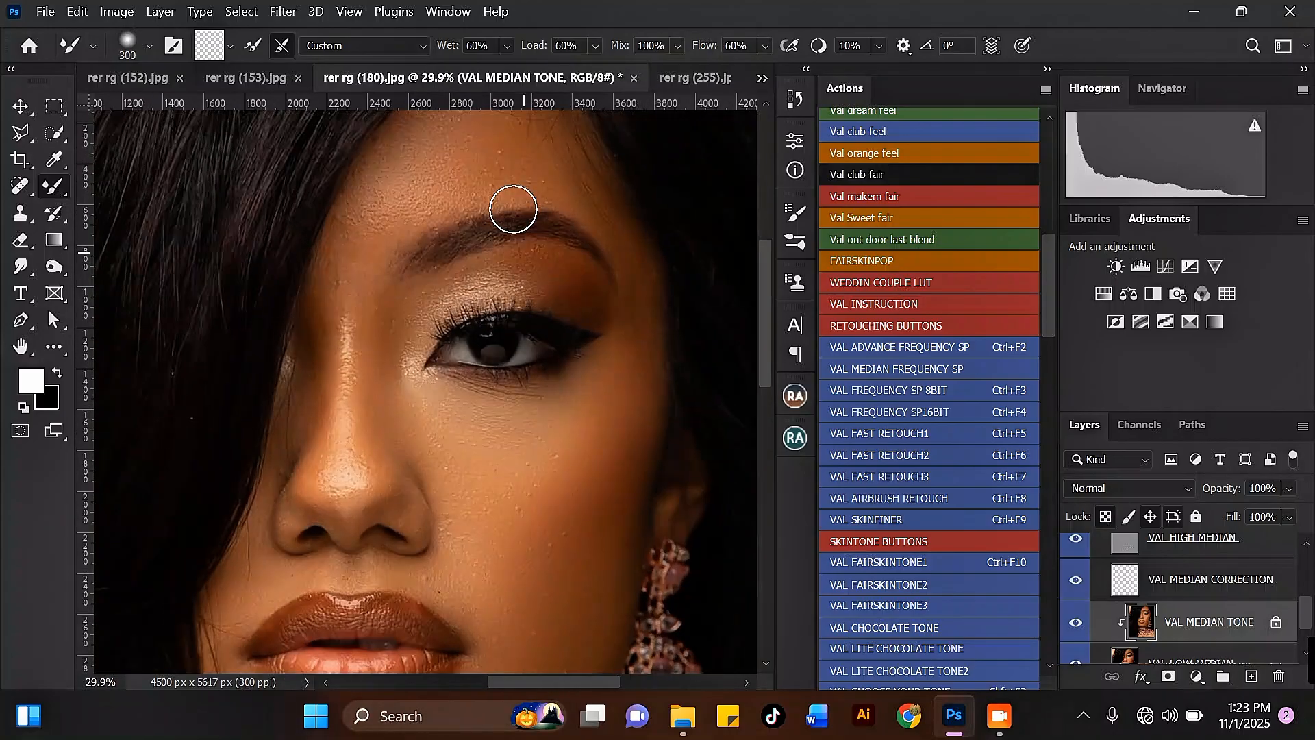
# Smooth the side of the nose with the Mixer Brush at size 300.
pyautogui.scroll(1, 417, 273)
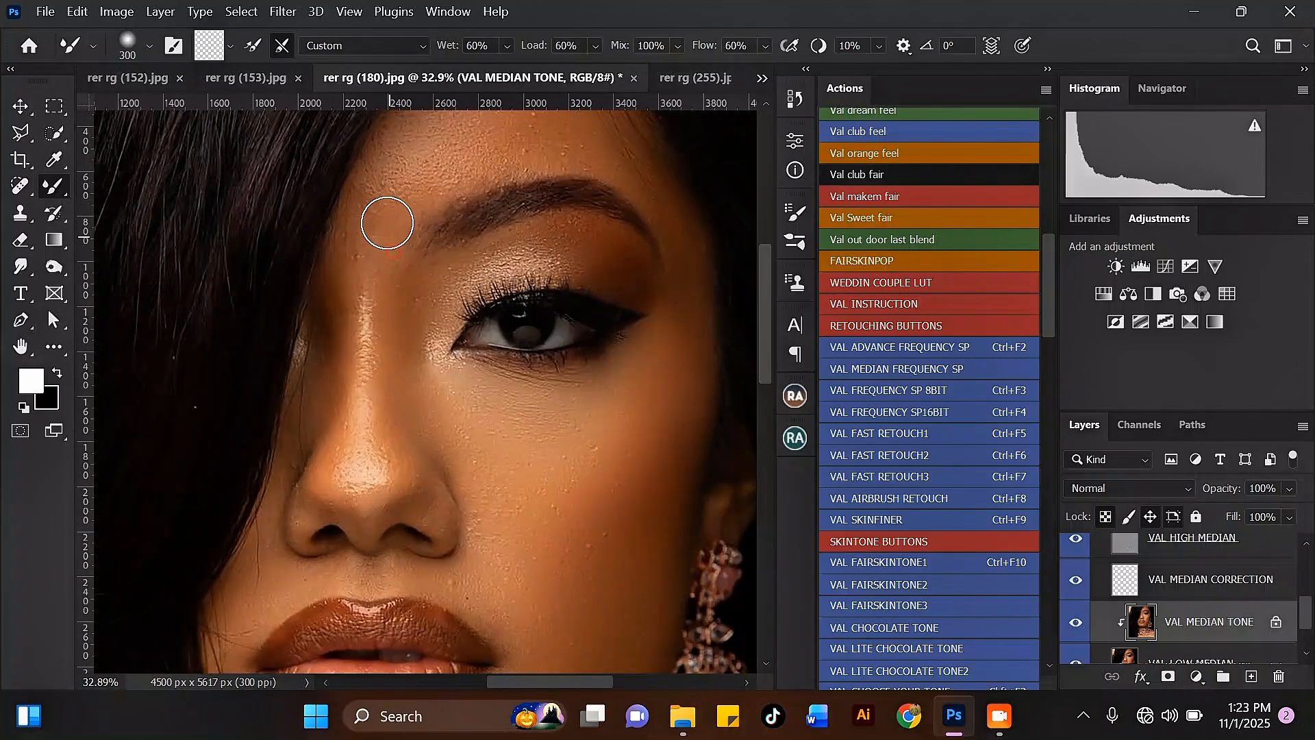
pyautogui.press(']')
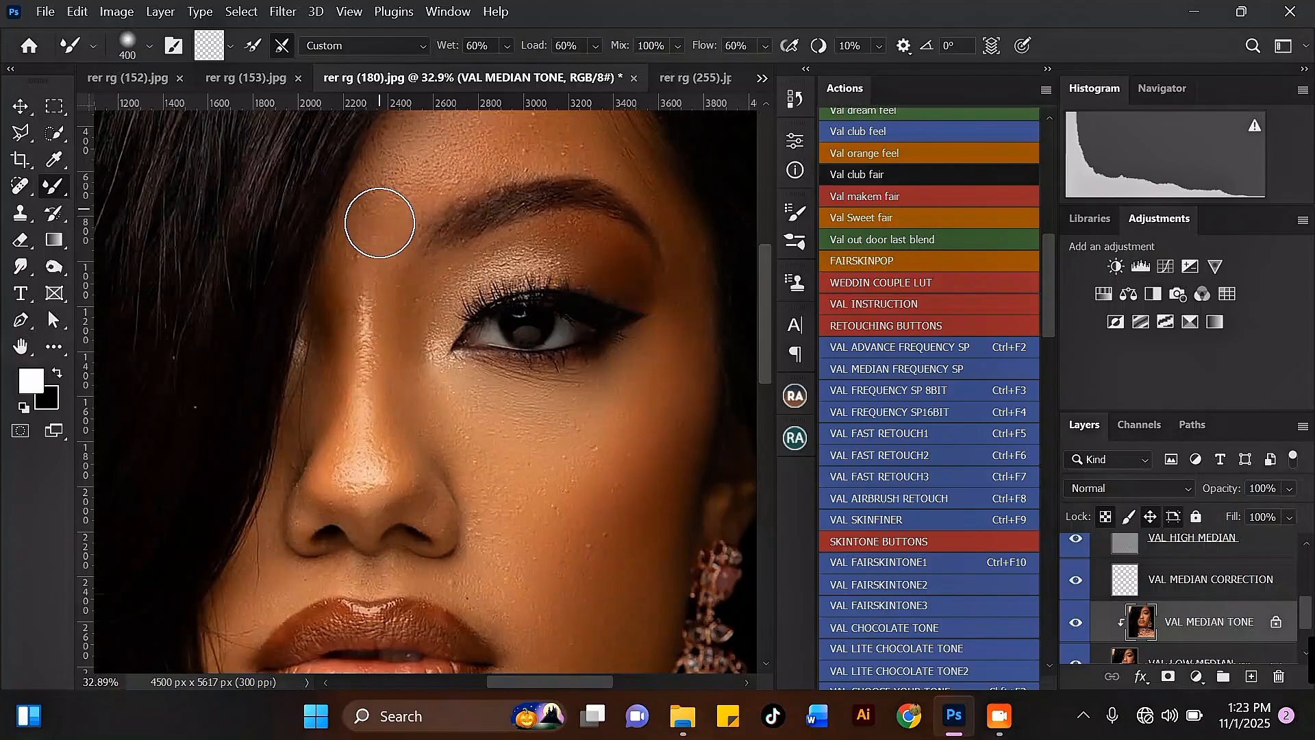
pyautogui.press('[')
pyautogui.press('[')
pyautogui.scroll(-2, 353, 314)
pyautogui.scroll(1, 355, 308)
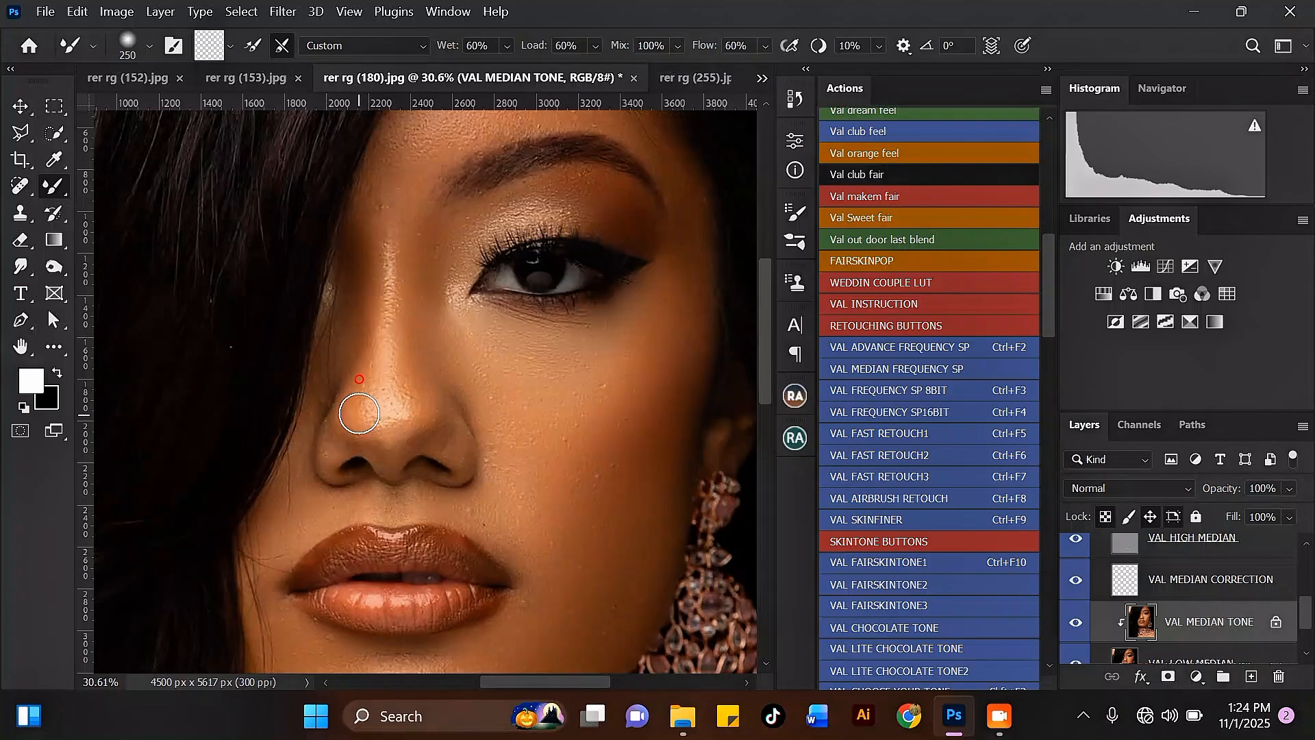
pyautogui.press(']')
pyautogui.moveTo(387, 442)
pyautogui.mouseDown()
pyautogui.moveTo(411, 406)
pyautogui.moveTo(452, 427)
pyautogui.mouseUp()
# Review the retouched face at several zoom levels and toggle the val median fs group's visibility to compare.
pyautogui.scroll(-6, 462, 328)
pyautogui.scroll(2, 493, 432)
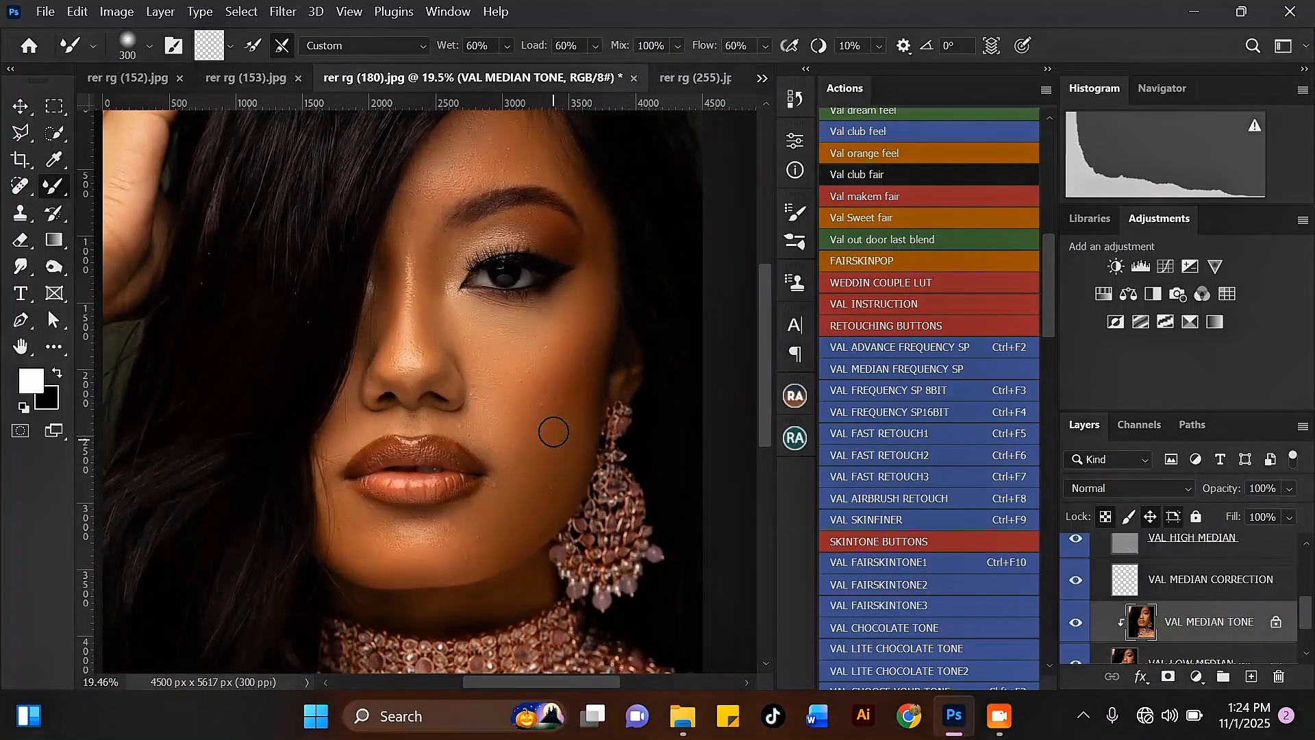
pyautogui.scroll(2, 412, 337)
pyautogui.press('[')
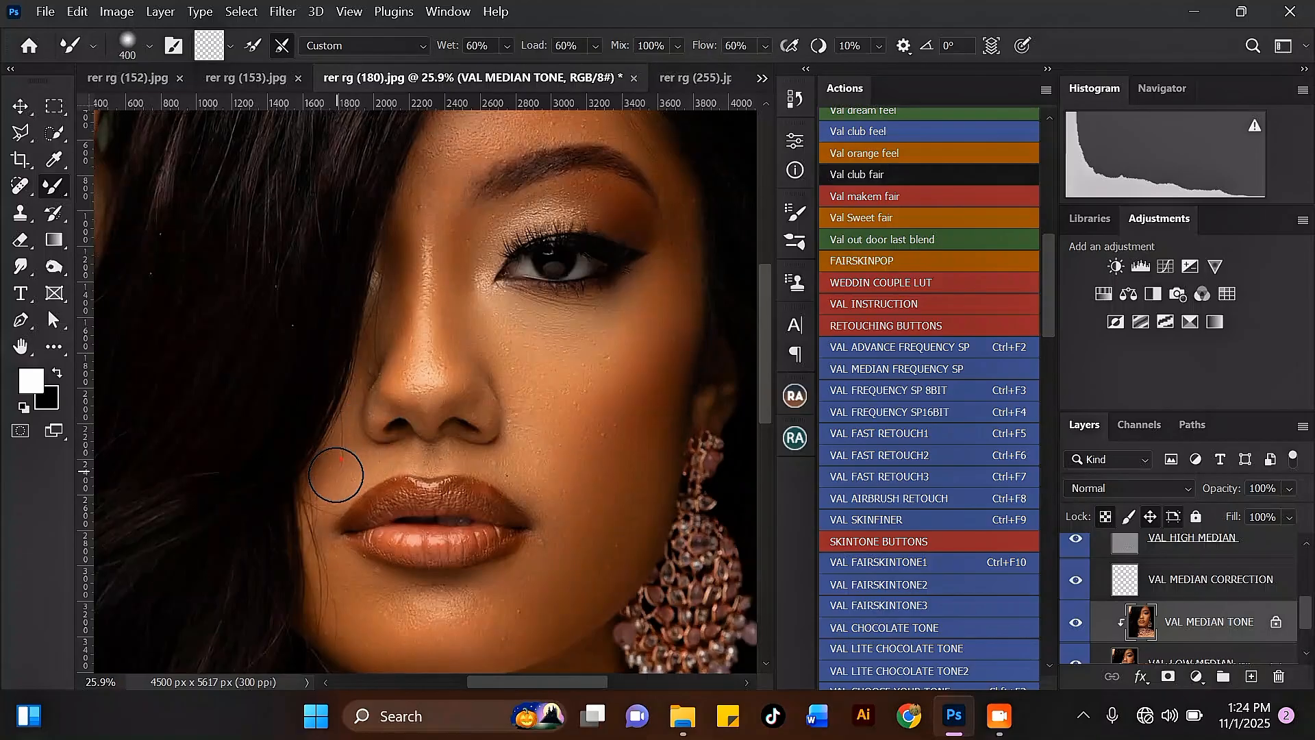
pyautogui.scroll(-4, 411, 315)
pyautogui.scroll(3, 415, 280)
pyautogui.press('[')
pyautogui.press('[')
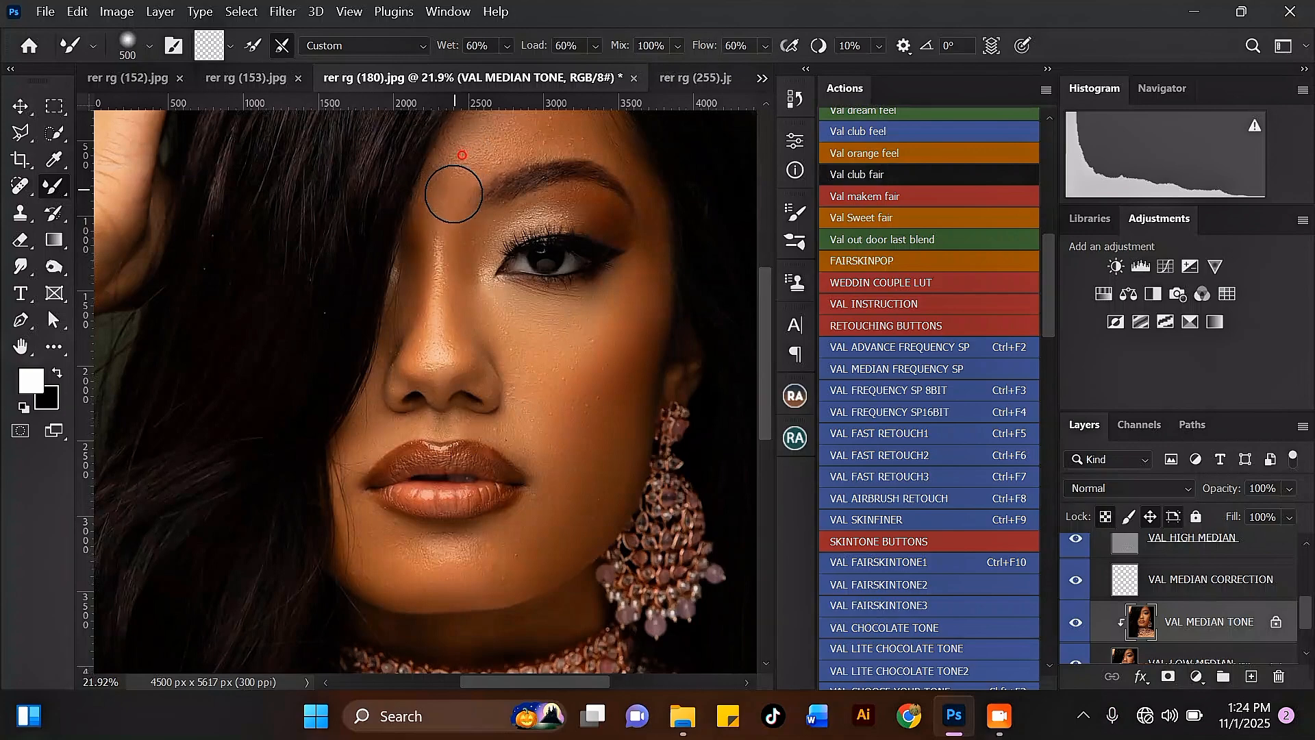
pyautogui.scroll(-1, 465, 198)
pyautogui.press(']')
pyautogui.press(']')
pyautogui.scroll(1, 465, 198)
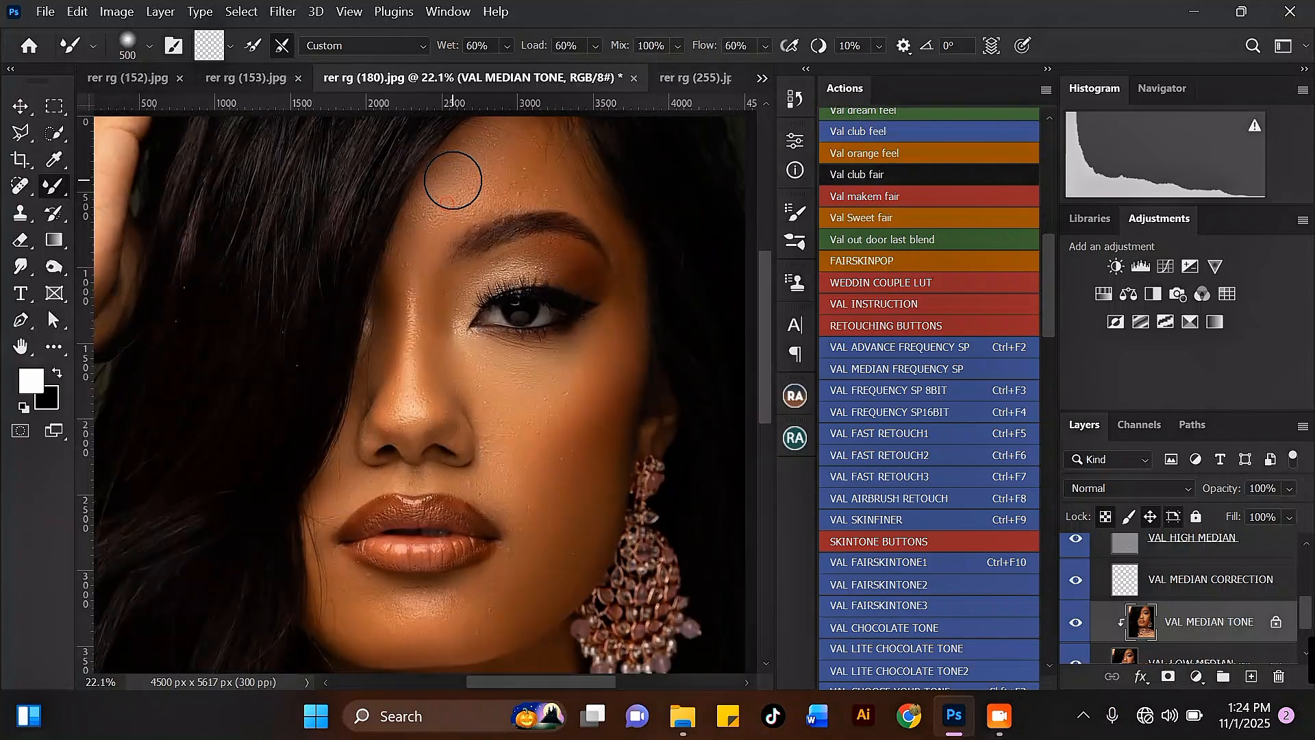
pyautogui.press(']')
pyautogui.scroll(-4, 548, 178)
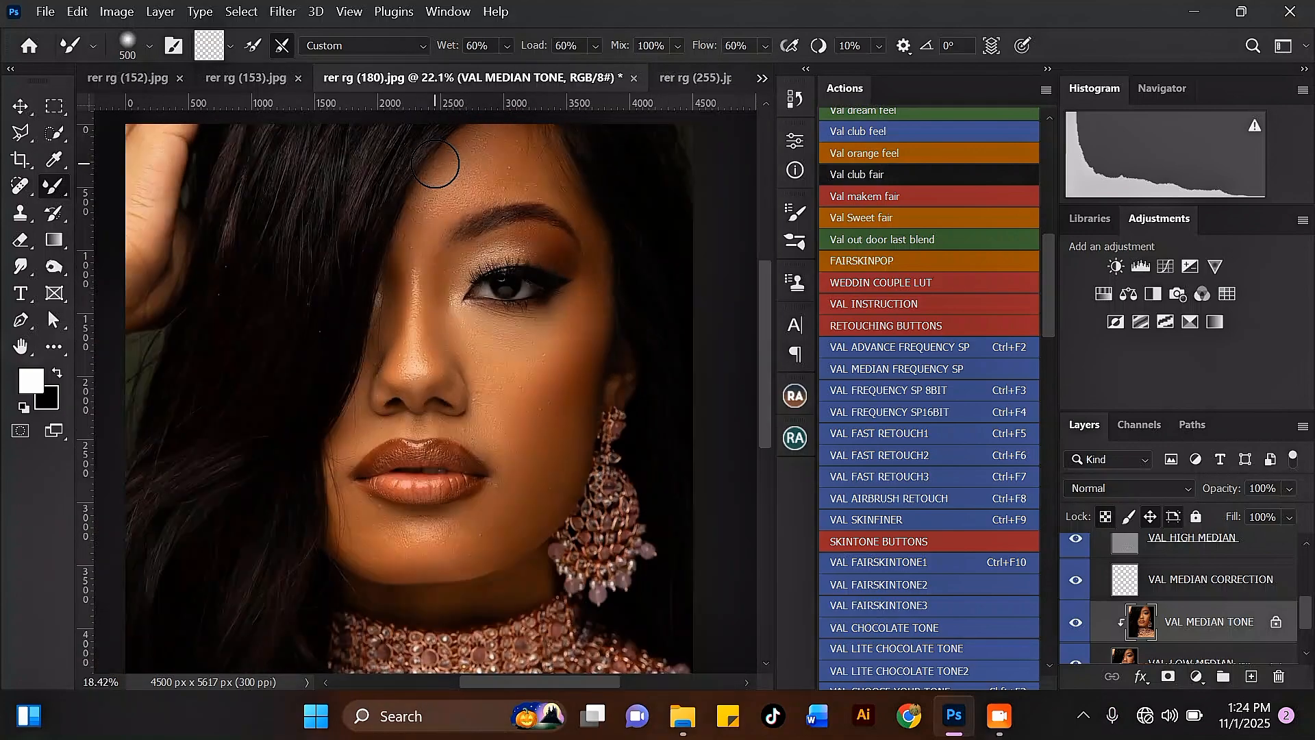
pyautogui.scroll(2, 521, 320)
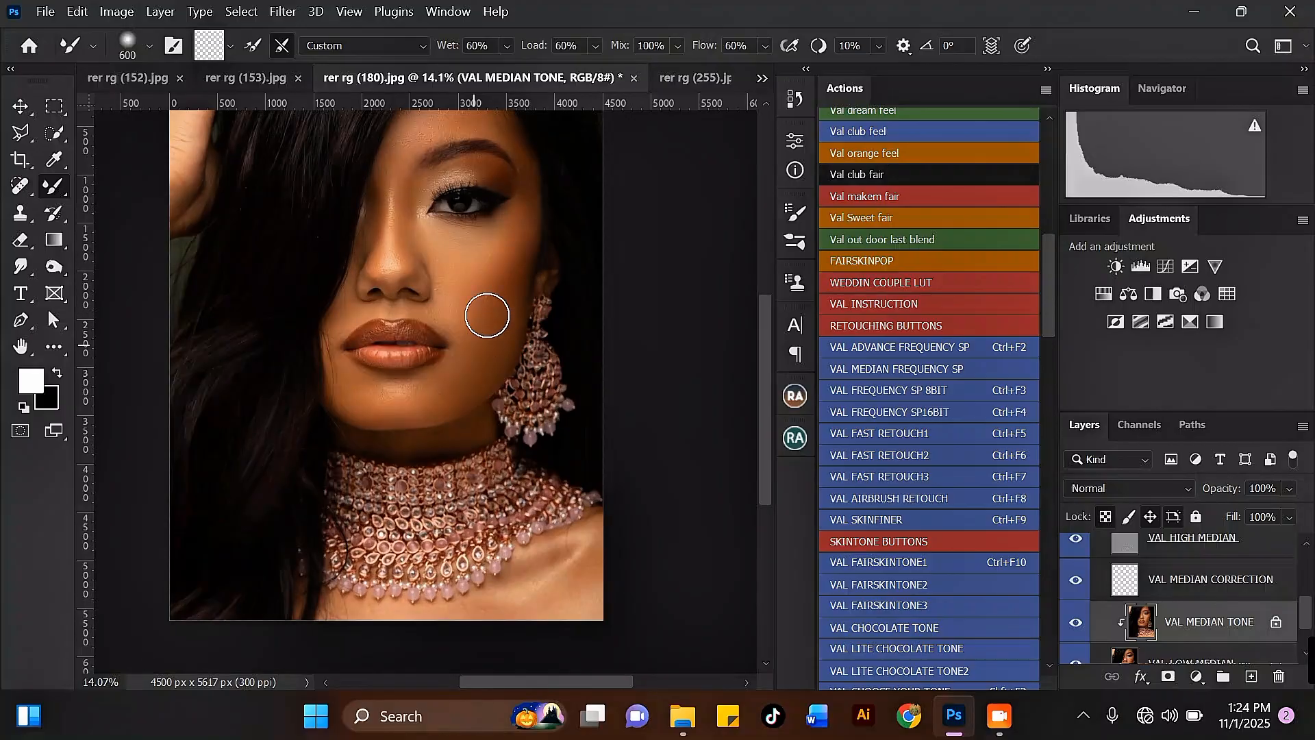
pyautogui.scroll(1, 465, 287)
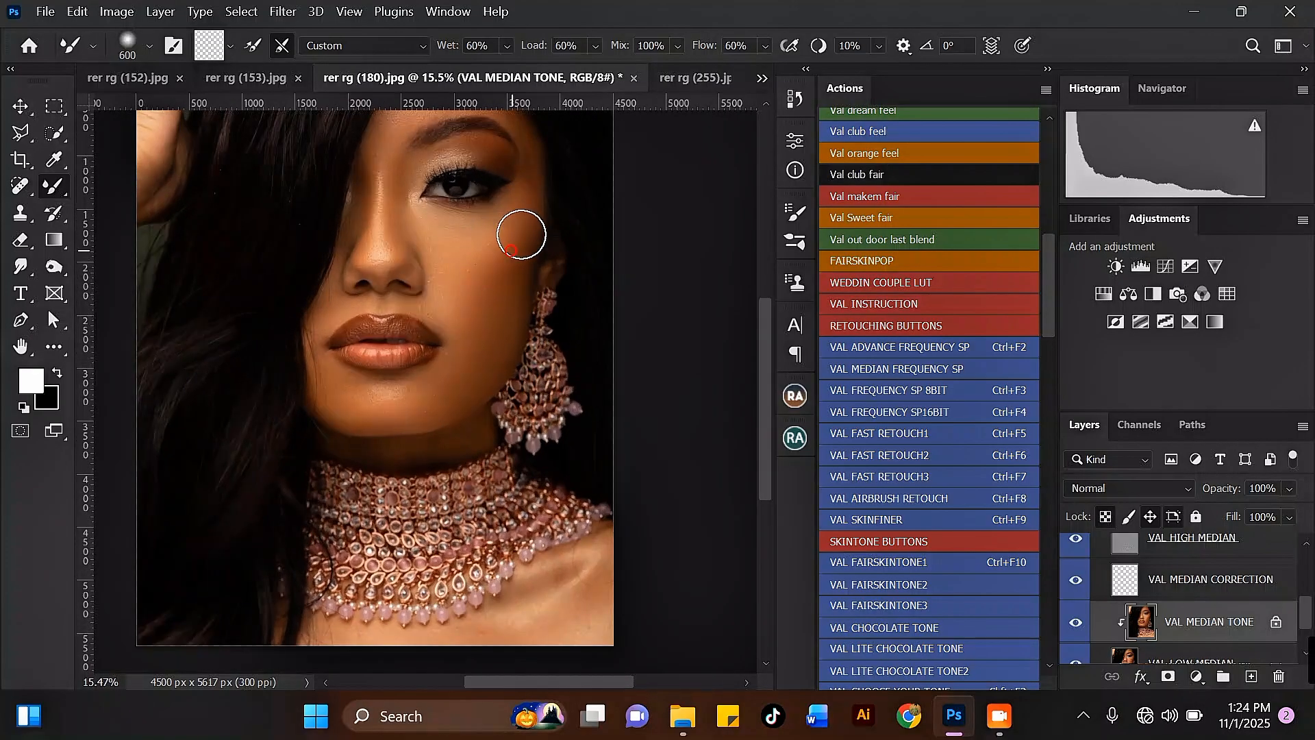
pyautogui.scroll(-2, 521, 212)
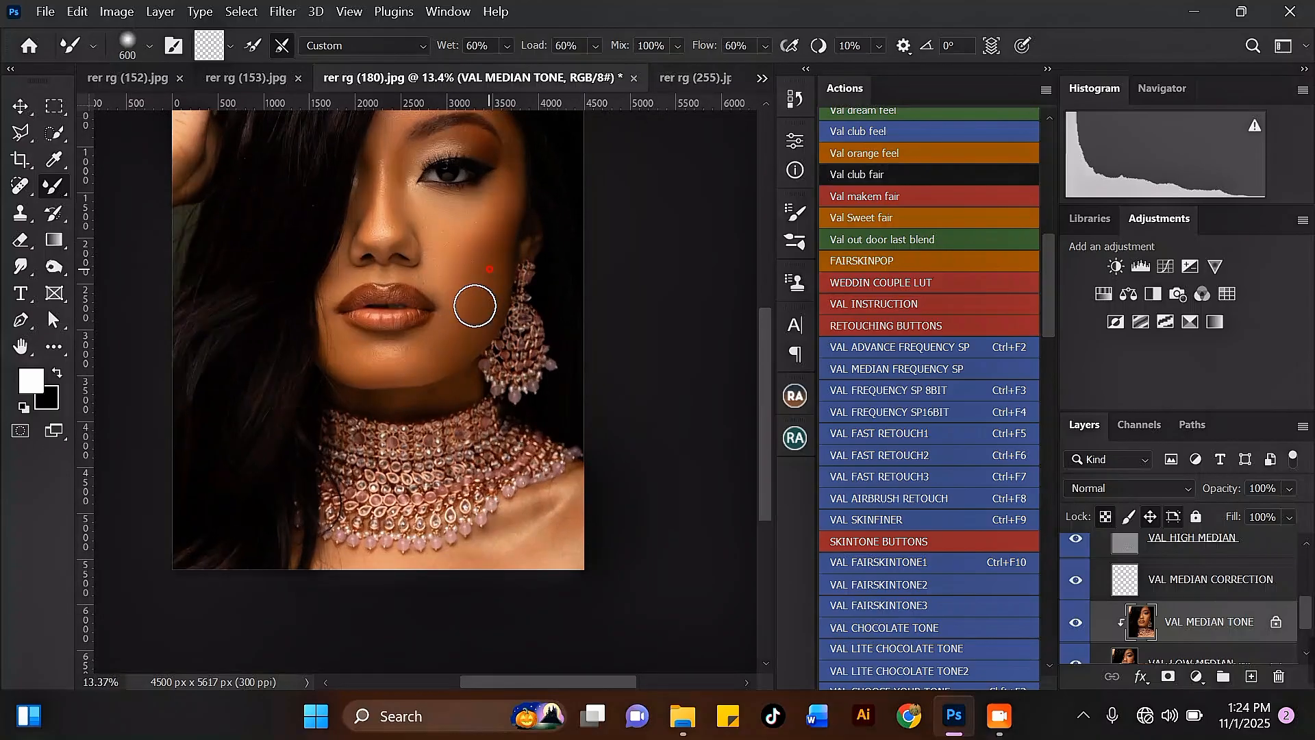
pyautogui.scroll(-4, 480, 233)
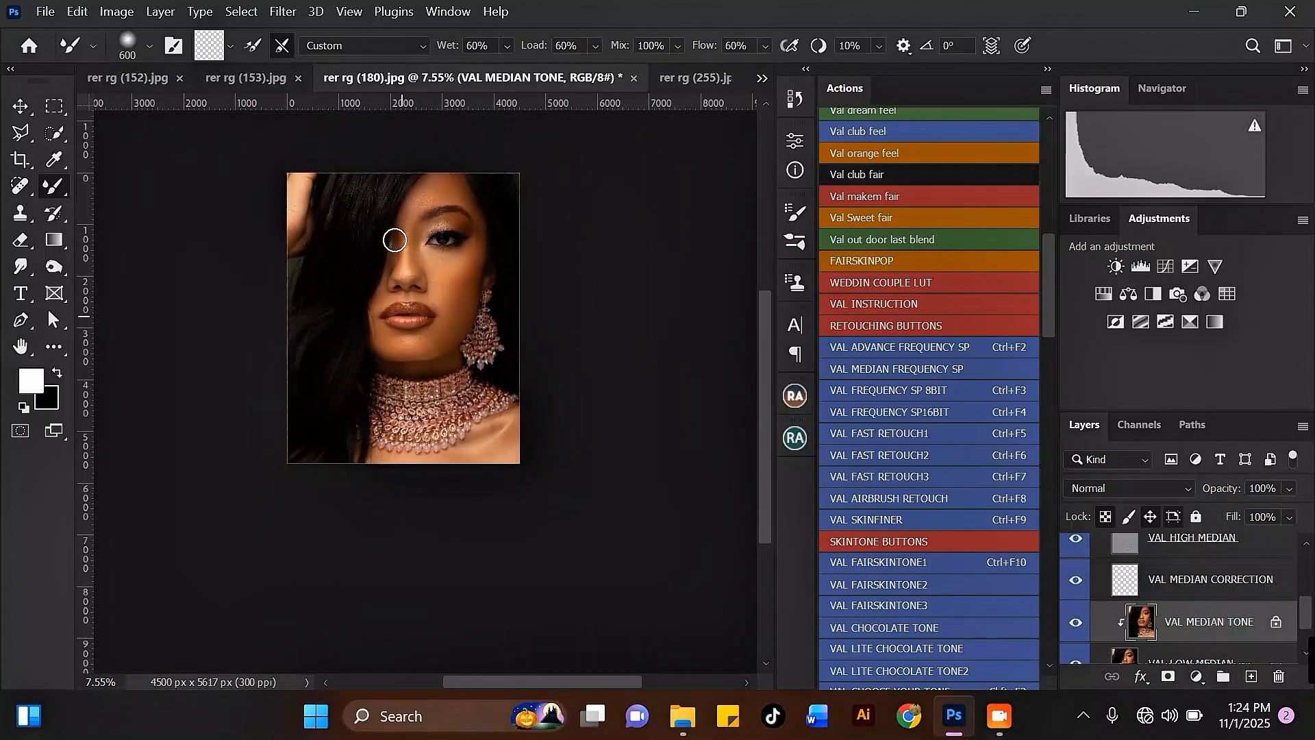
pyautogui.scroll(4, 387, 186)
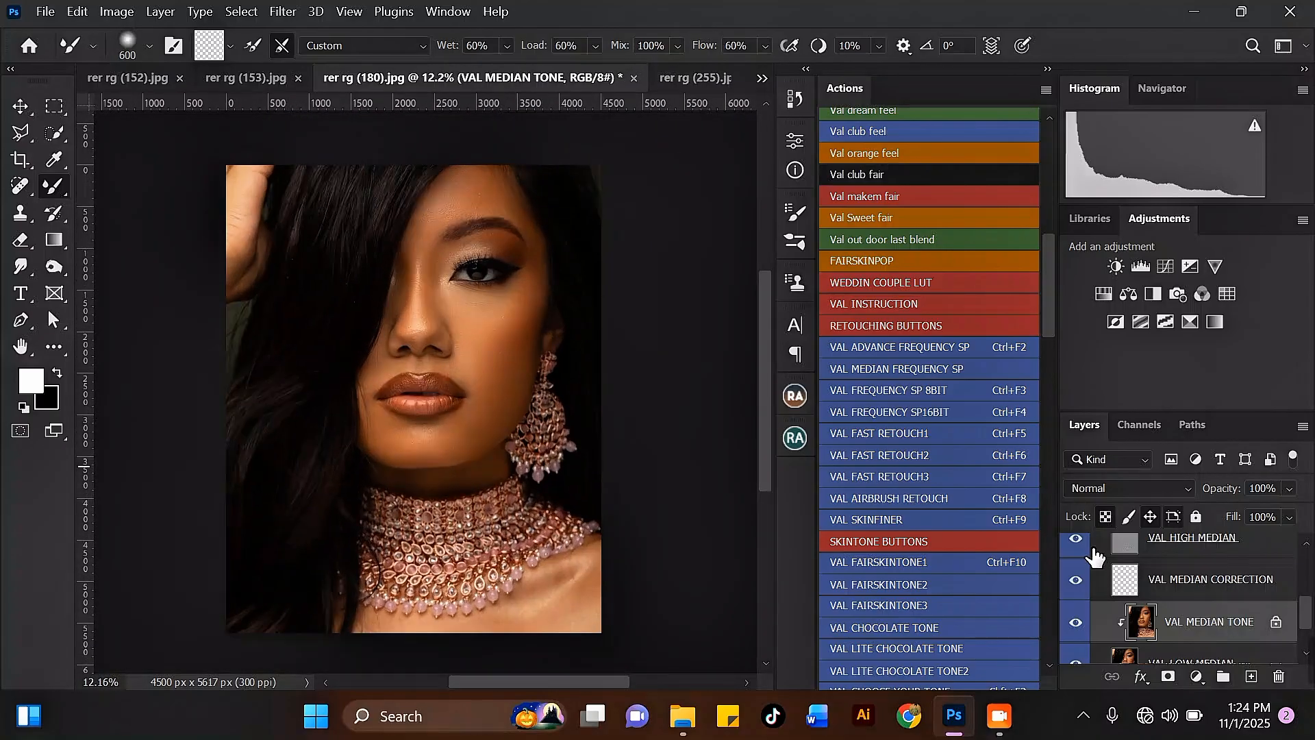
pyautogui.scroll(3, 1093, 556)
pyautogui.click(1077, 549)
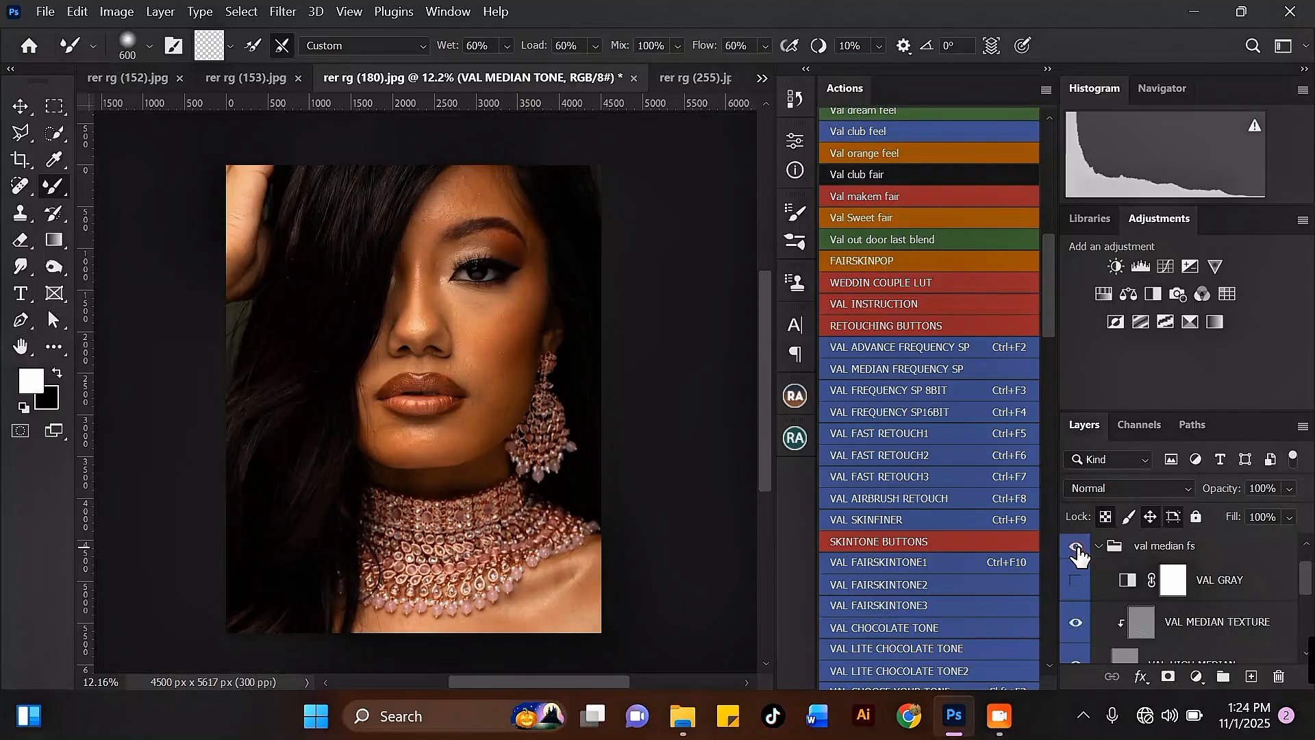
pyautogui.scroll(3, 493, 323)
pyautogui.press('[')
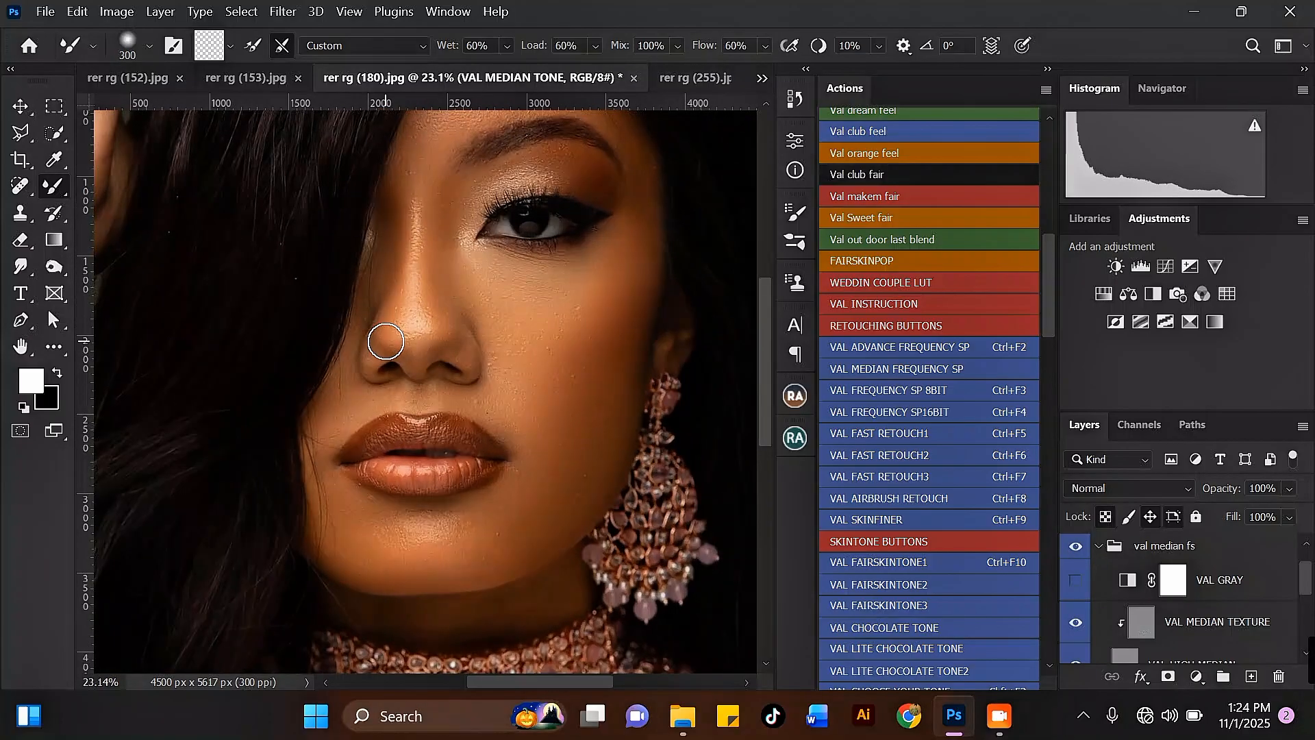
# Smooth the shoulder skin beside the necklace with the Mixer Brush at size 400.
pyautogui.press(']')
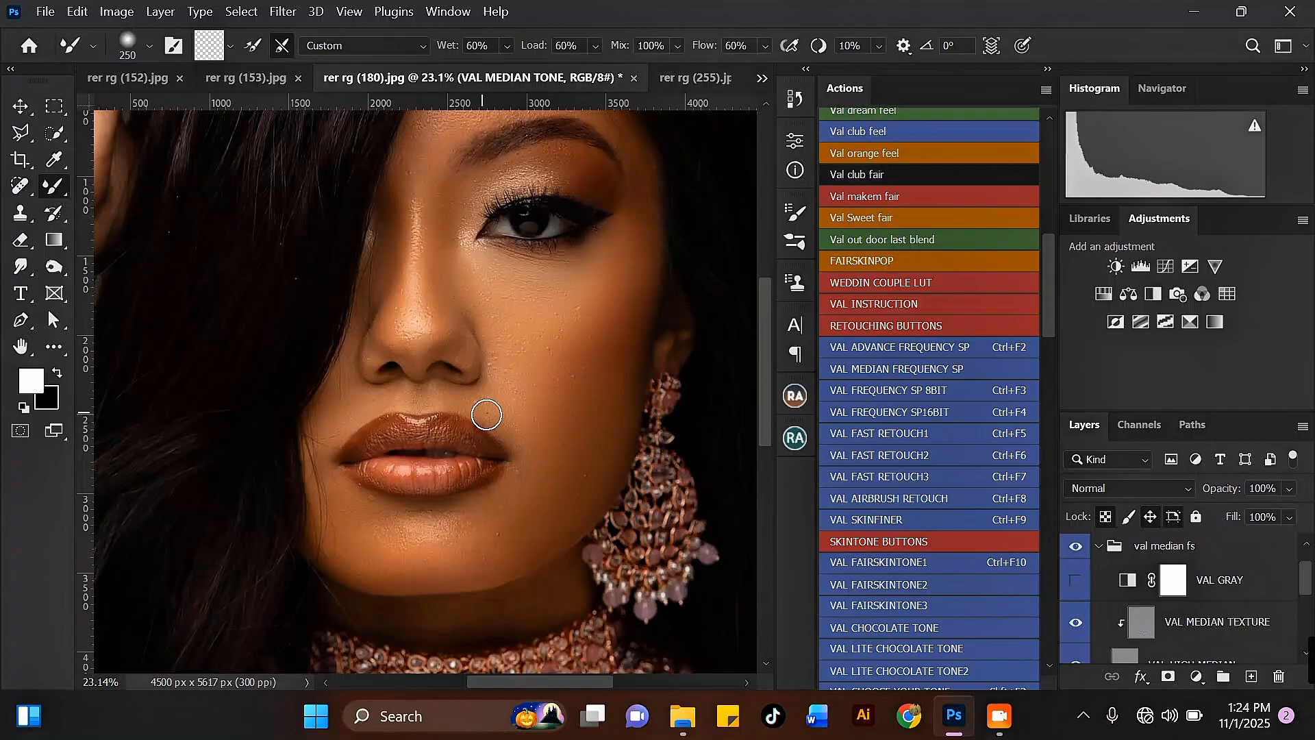
pyautogui.press(']')
pyautogui.press(']')
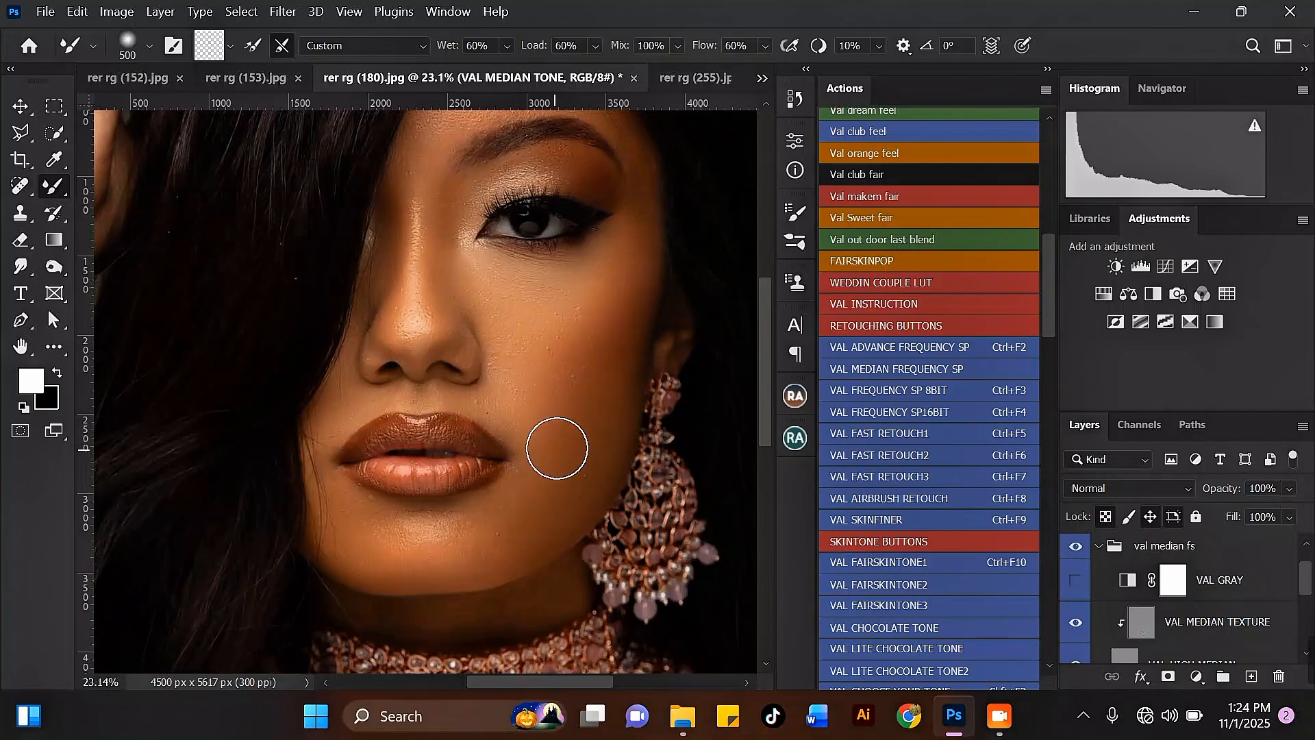
pyautogui.scroll(-7, 417, 209)
pyautogui.scroll(3, 456, 412)
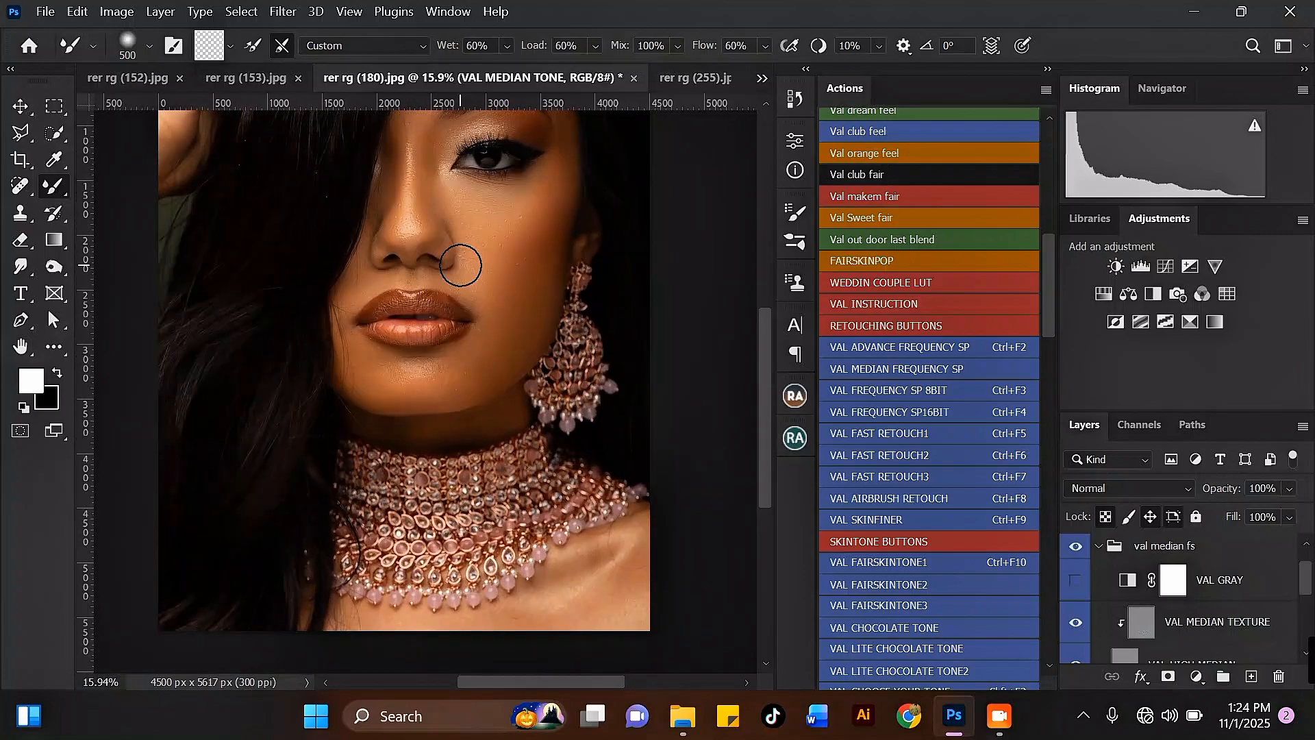
pyautogui.scroll(-3, 461, 265)
pyautogui.scroll(1, 582, 540)
pyautogui.scroll(3, 582, 541)
pyautogui.press('[')
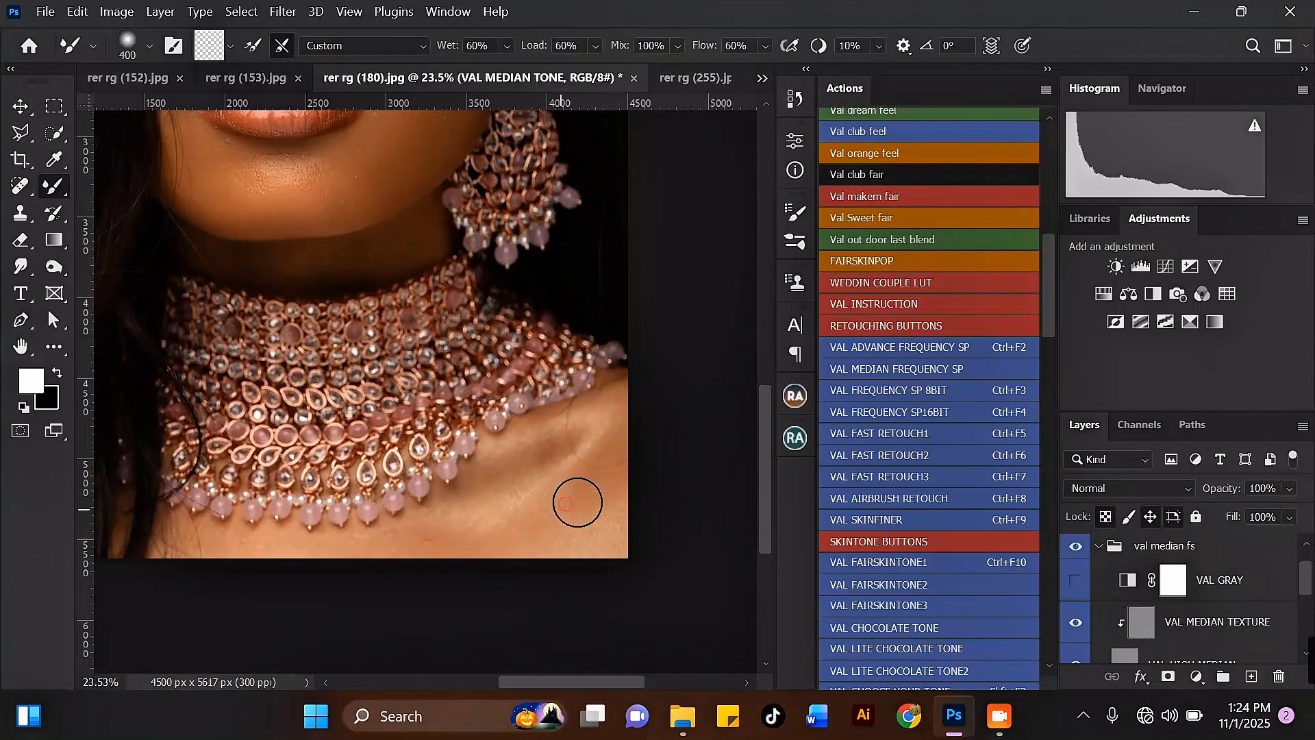
pyautogui.moveTo(577, 502); pyautogui.dragTo(601, 466)
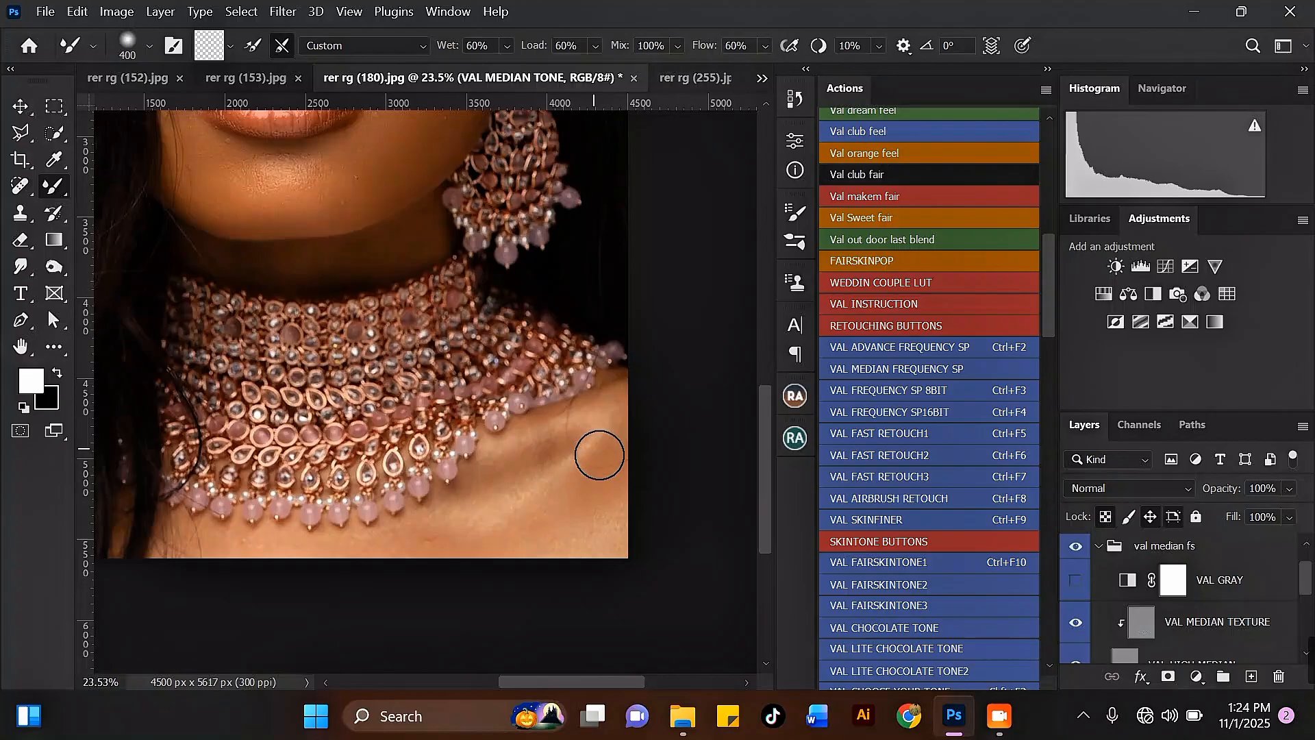
# Smooth more of the shoulder below the necklace with the Mixer Brush at sizes 500 and 300.
pyautogui.press(']')
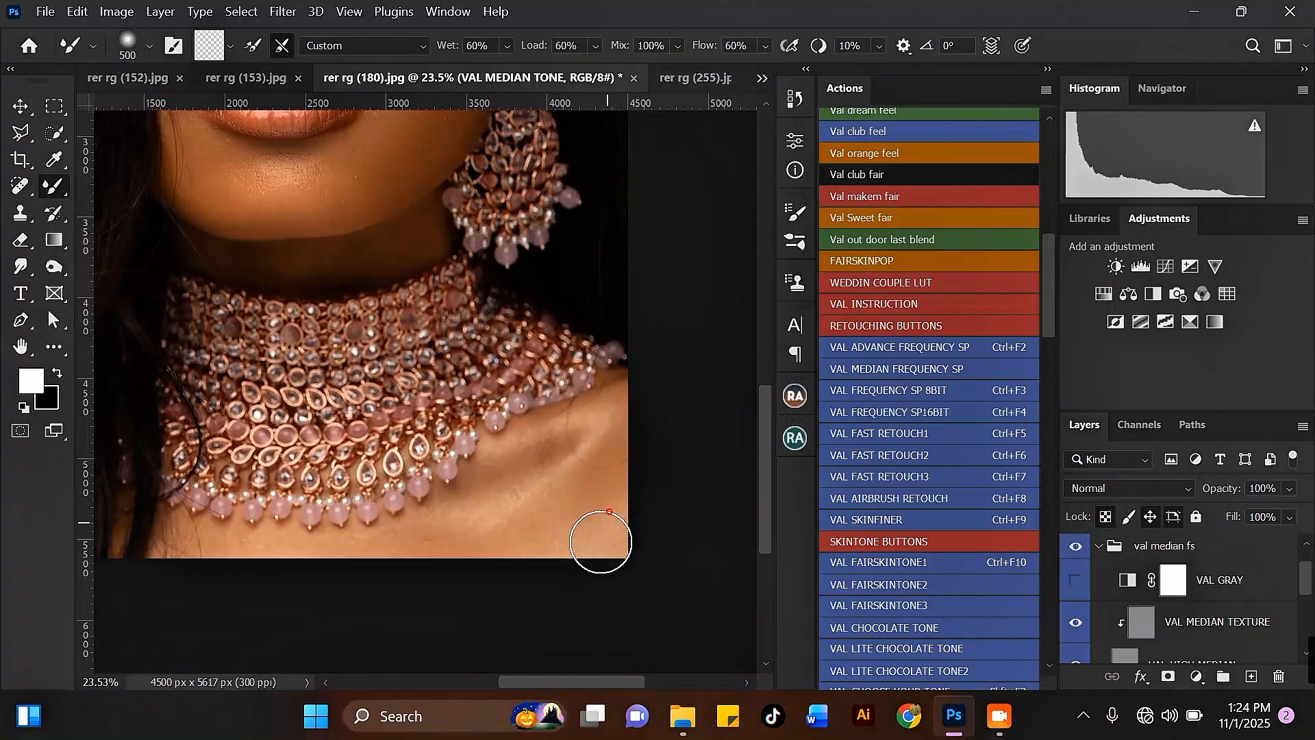
pyautogui.moveTo(531, 525)
pyautogui.mouseDown()
pyautogui.moveTo(413, 548)
pyautogui.moveTo(473, 516)
pyautogui.mouseUp()
pyautogui.press('[')
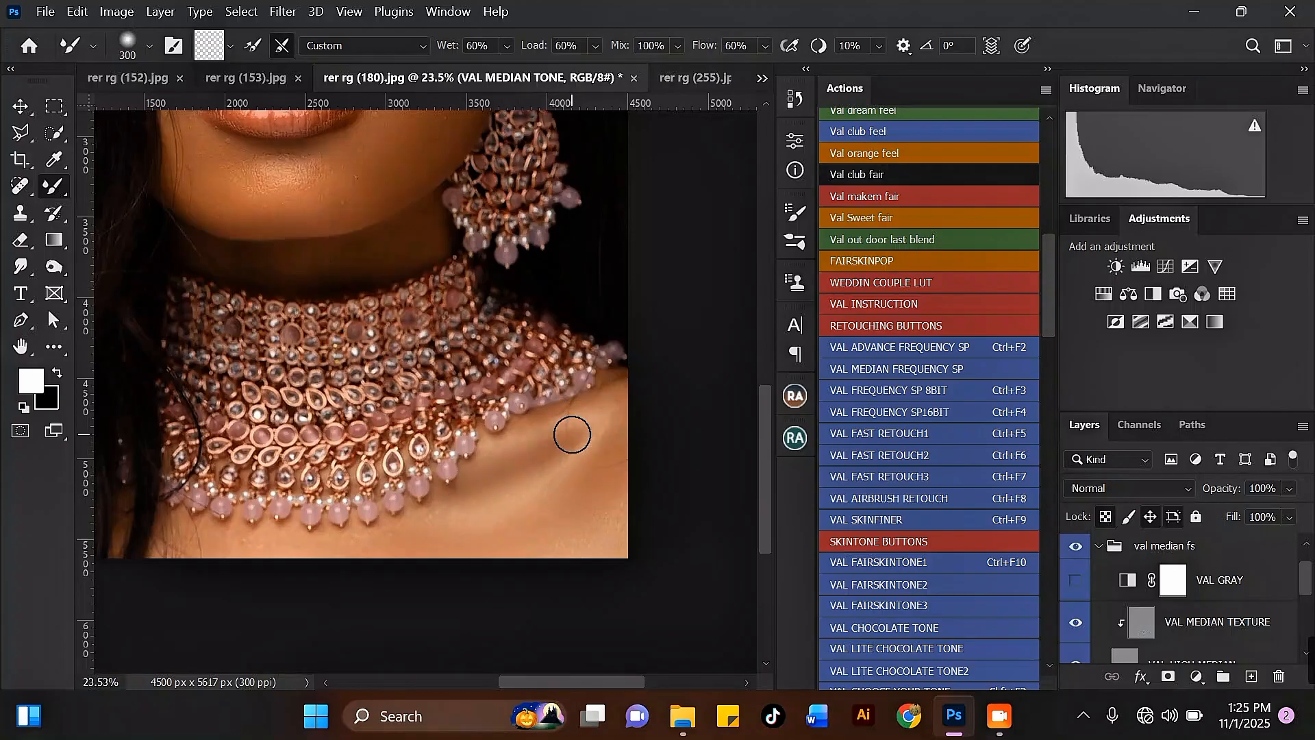
pyautogui.moveTo(581, 412); pyautogui.dragTo(546, 430)
# Smooth the chest skin along the necklace's lower edge with the Mixer Brush at size 400.
pyautogui.press('[')
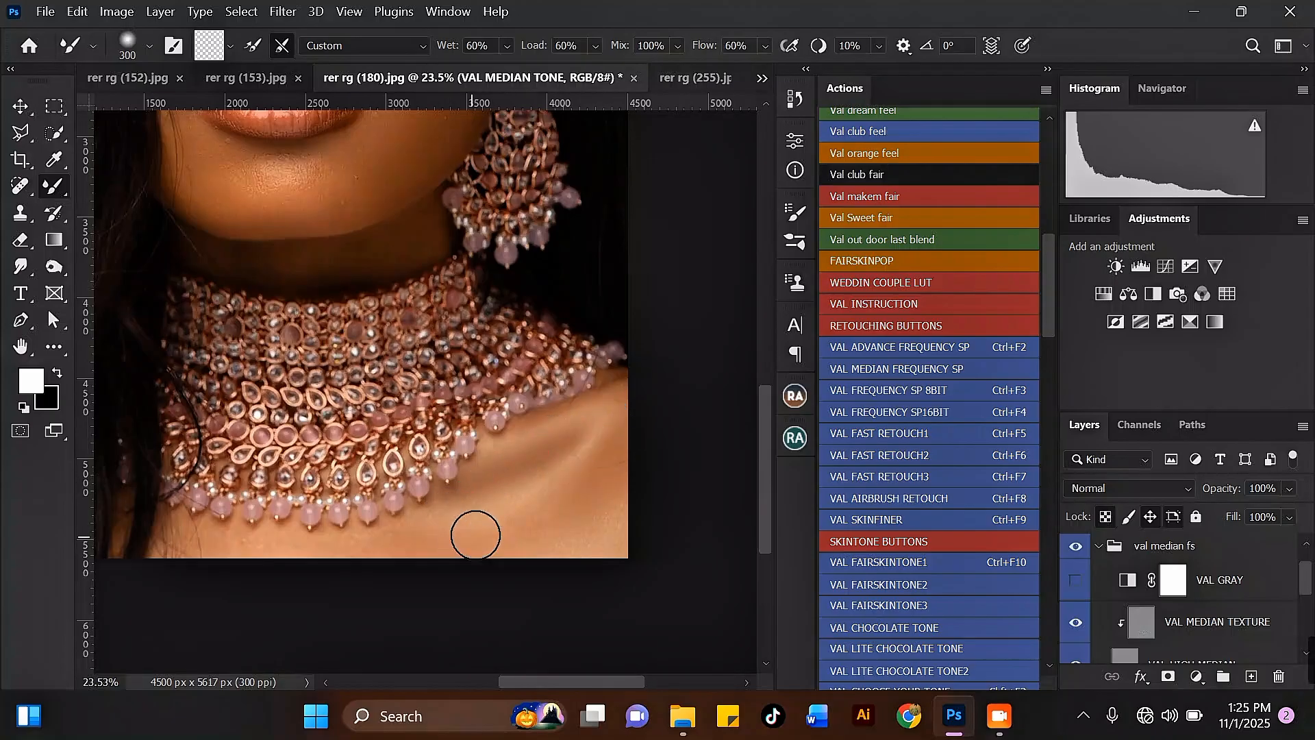
pyautogui.scroll(-1, 438, 405)
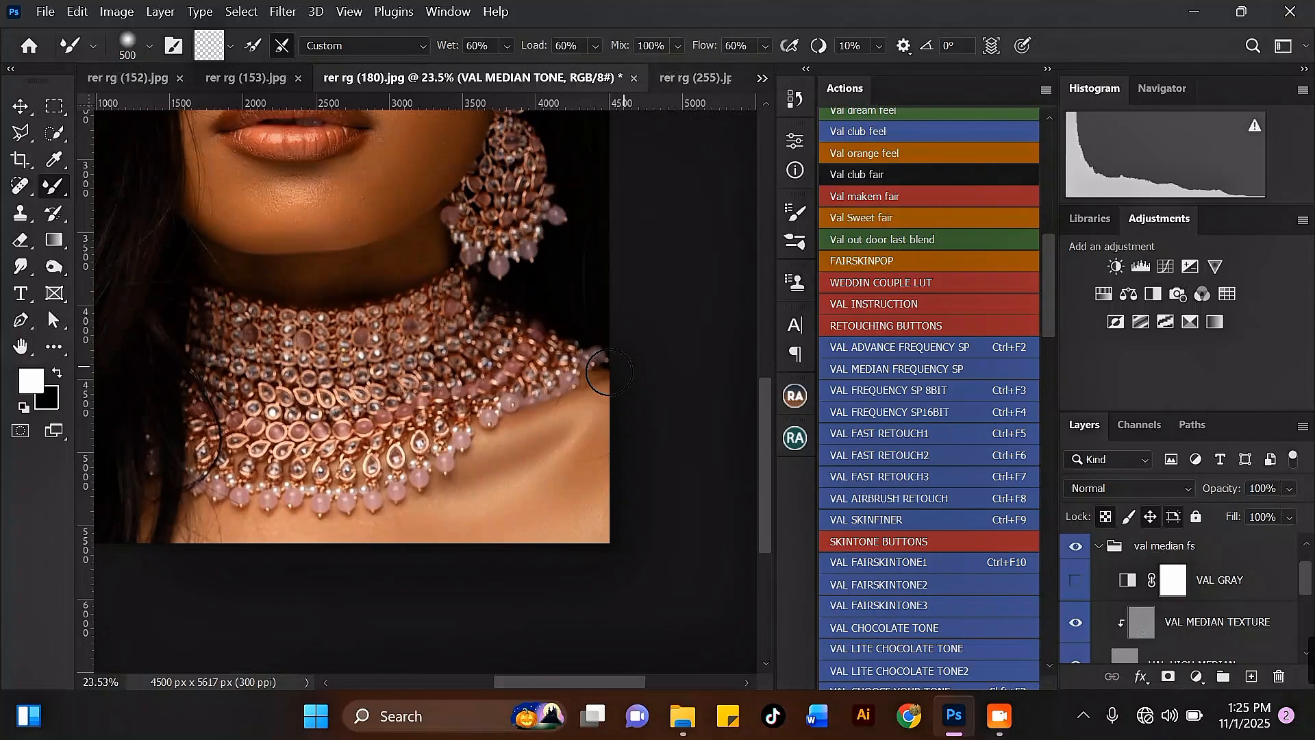
pyautogui.scroll(2, 411, 520)
pyautogui.press('[')
pyautogui.moveTo(400, 506); pyautogui.dragTo(191, 499)
# Smooth the chin below the lower lip with a Mixer Brush dab at size 300.
pyautogui.scroll(-2, 530, 536)
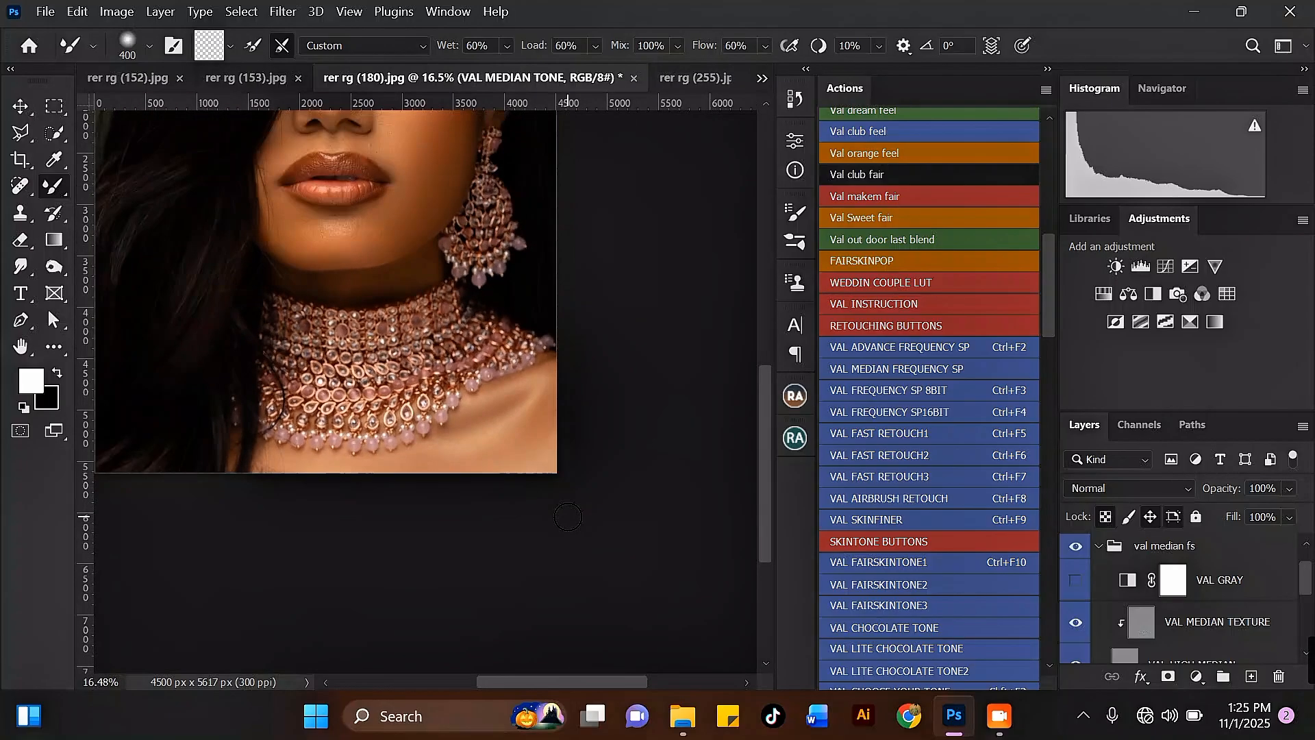
pyautogui.scroll(3, 503, 473)
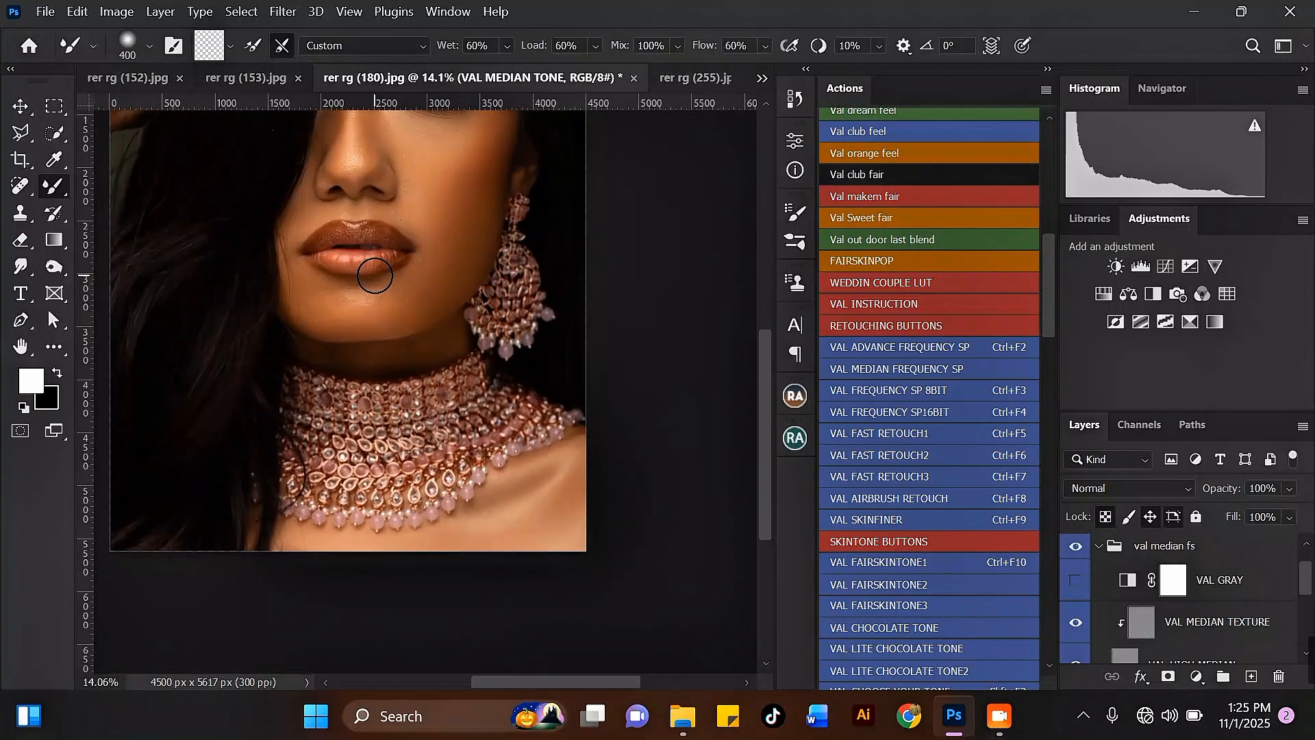
pyautogui.press('[')
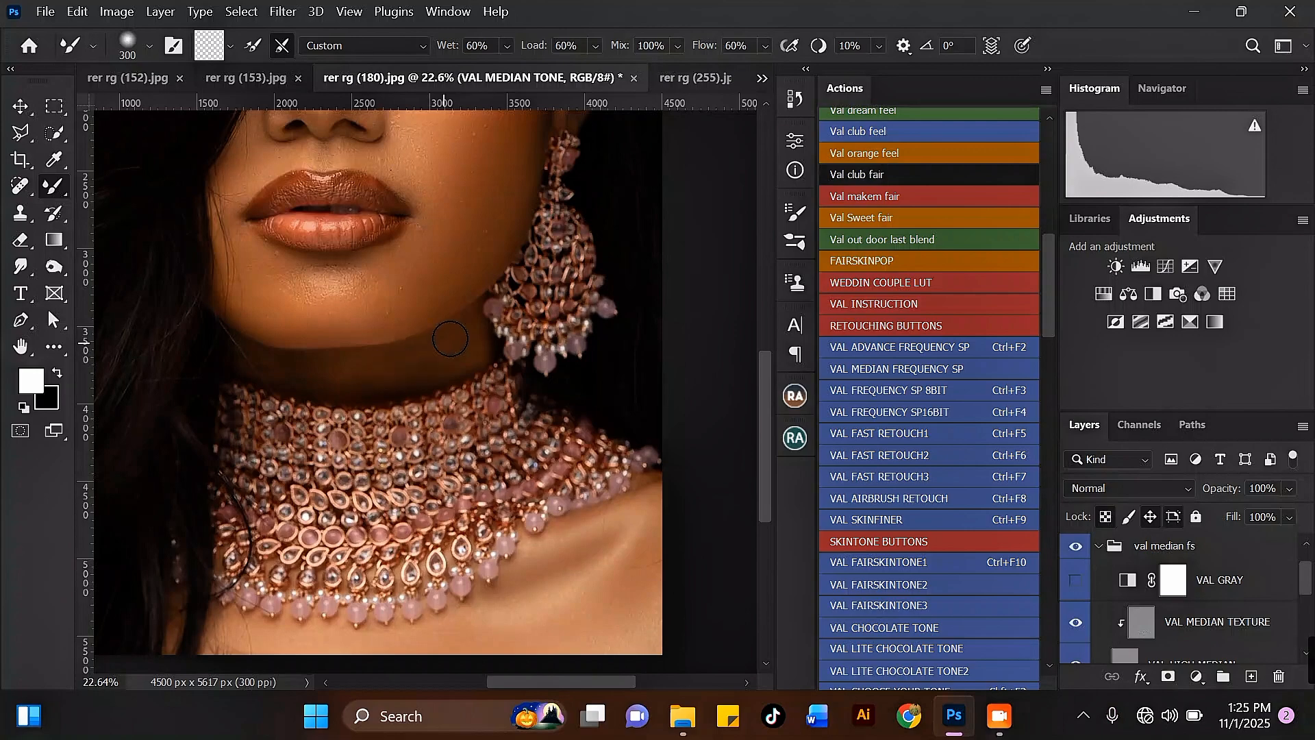
pyautogui.scroll(1, 407, 364)
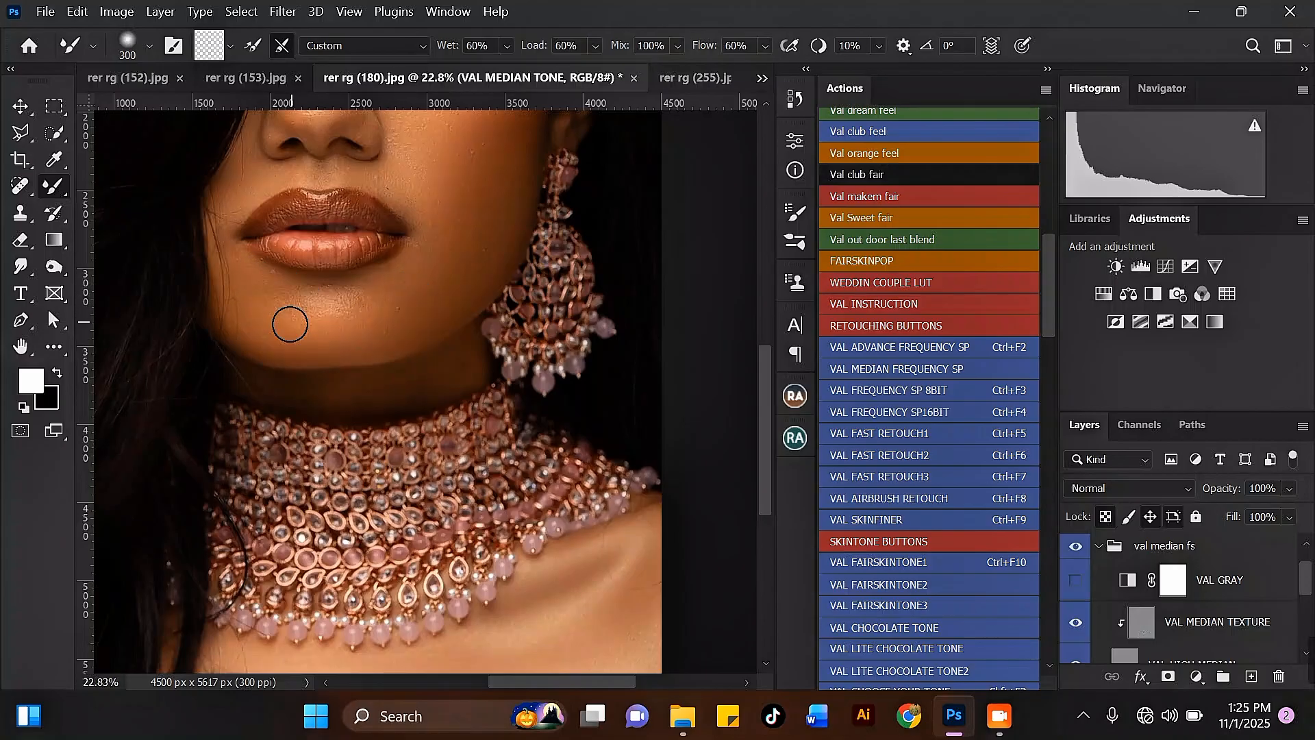
pyautogui.click(290, 324)
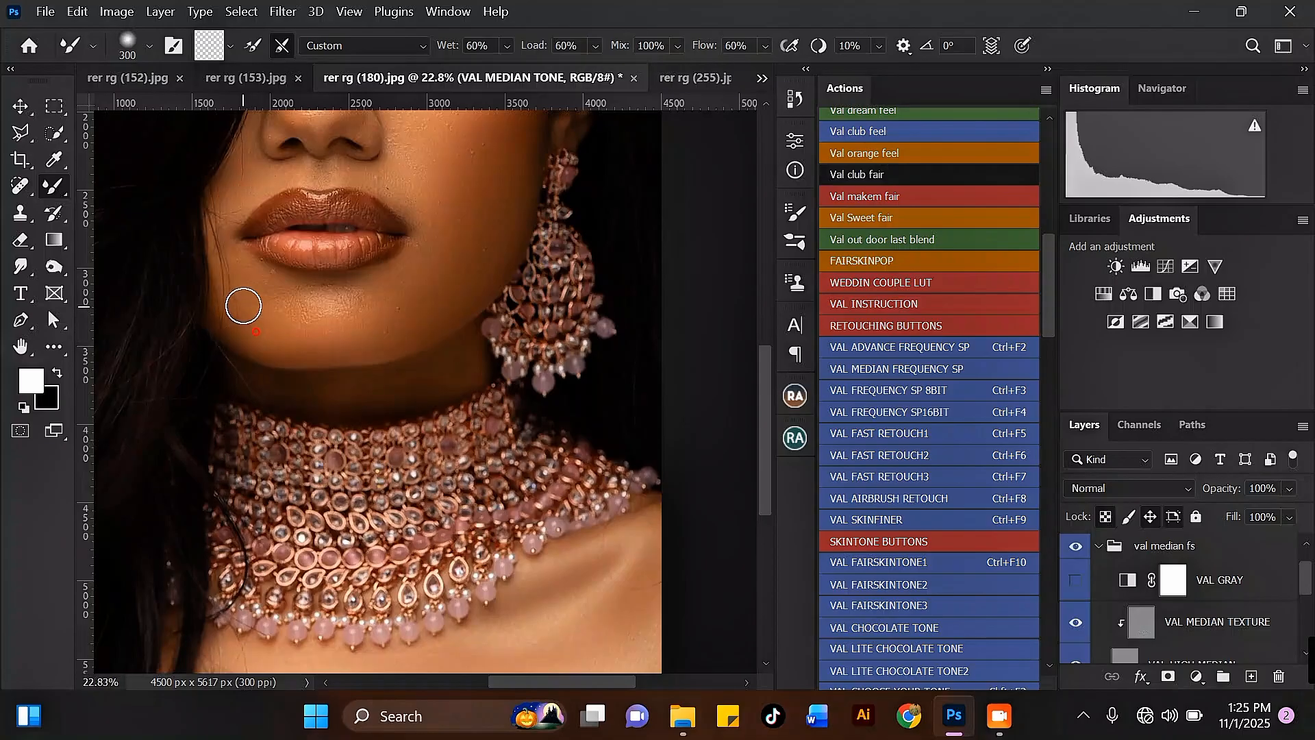
# Examine the face, forehead and eyebrow area at various zoom levels.
pyautogui.scroll(-5, 429, 346)
pyautogui.scroll(4, 458, 193)
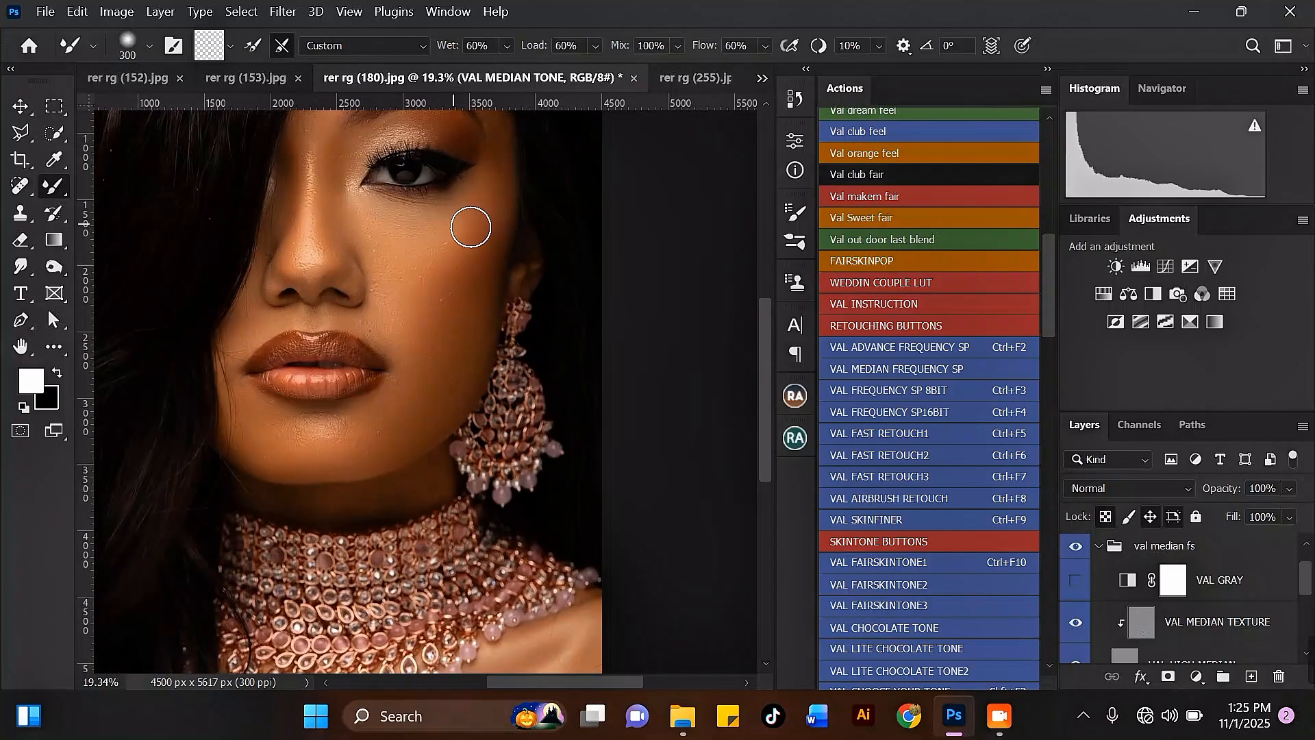
pyautogui.press(']')
pyautogui.press(']')
pyautogui.press(']')
pyautogui.scroll(-5, 415, 358)
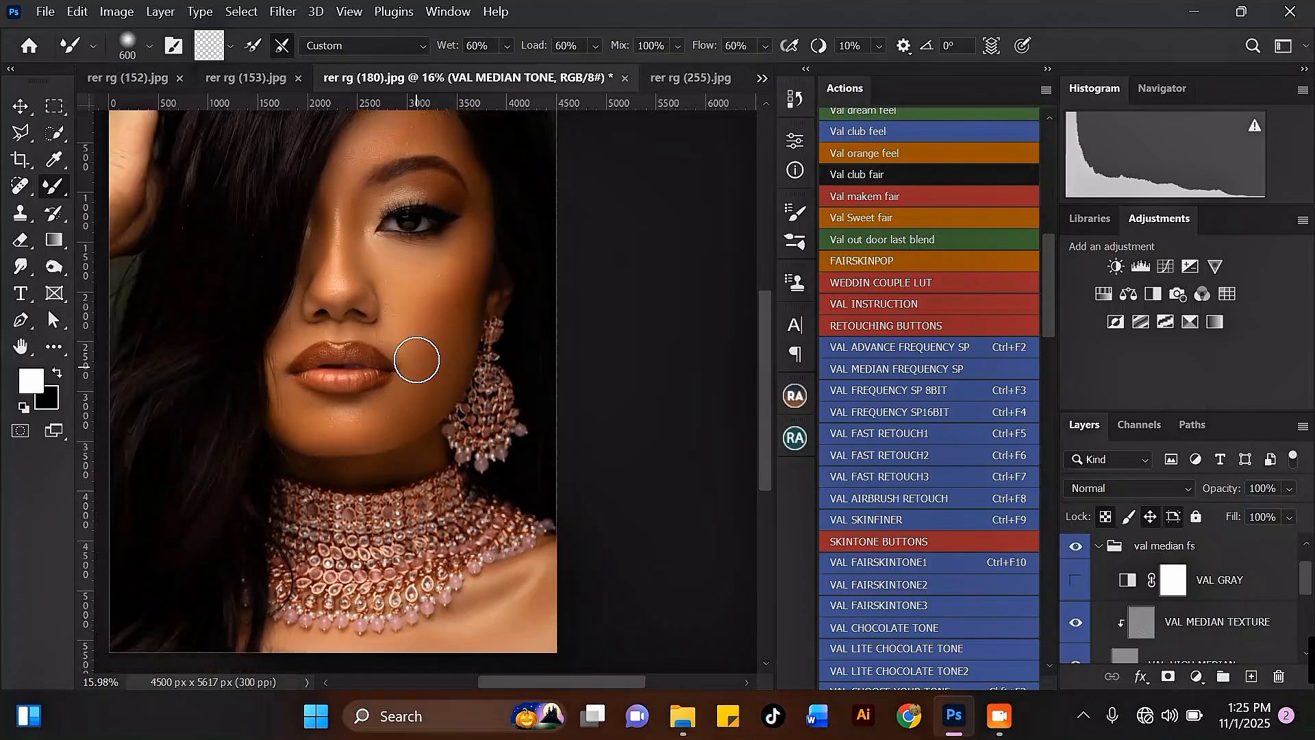
pyautogui.scroll(5, 402, 170)
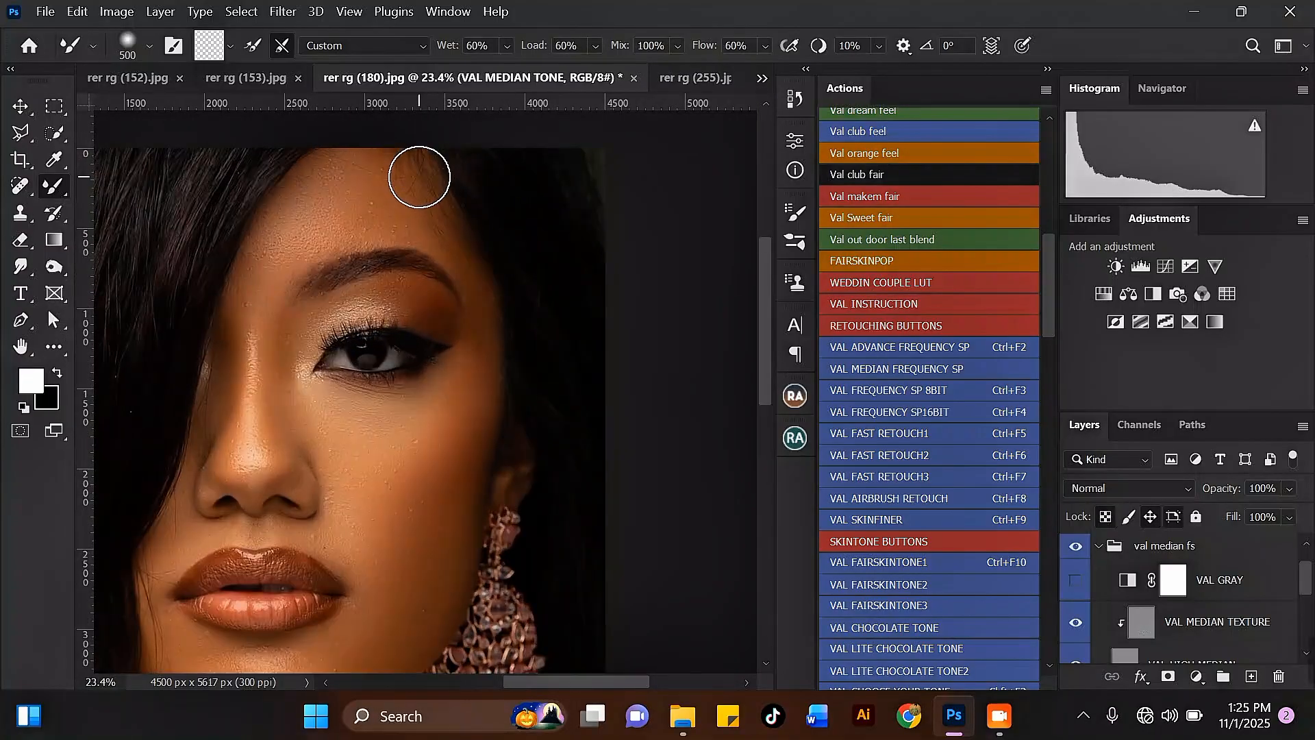
pyautogui.press('[')
pyautogui.press('[')
pyautogui.scroll(1, 308, 313)
pyautogui.press('[')
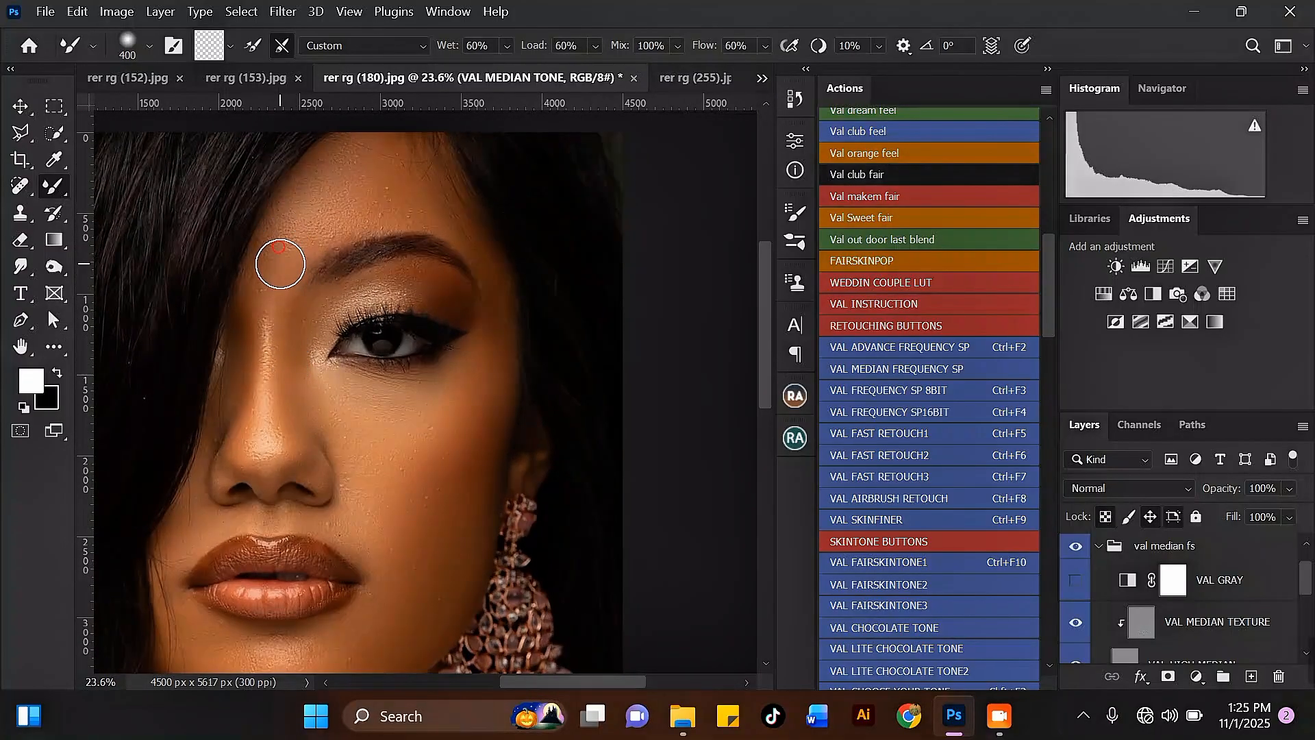
pyautogui.scroll(-2, 397, 273)
pyautogui.press(']')
pyautogui.scroll(-4, 422, 280)
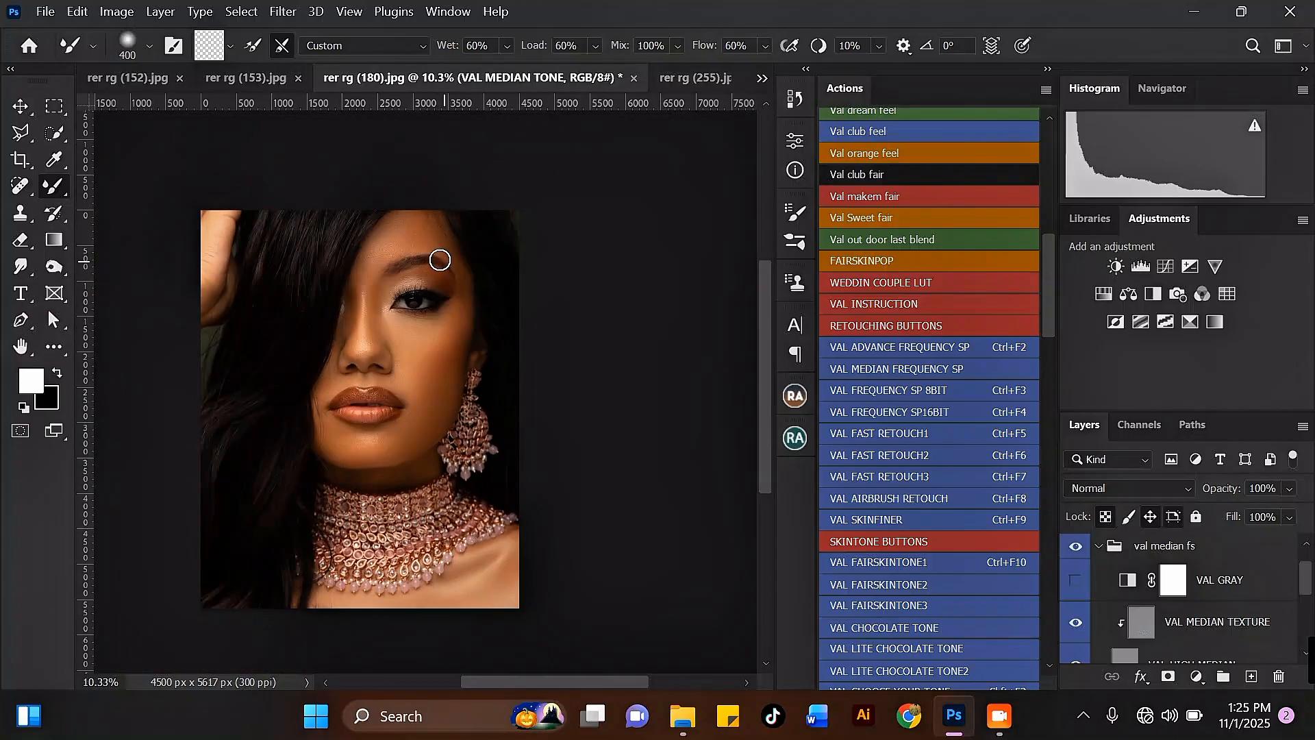
pyautogui.scroll(1, 409, 244)
pyautogui.scroll(6, 376, 229)
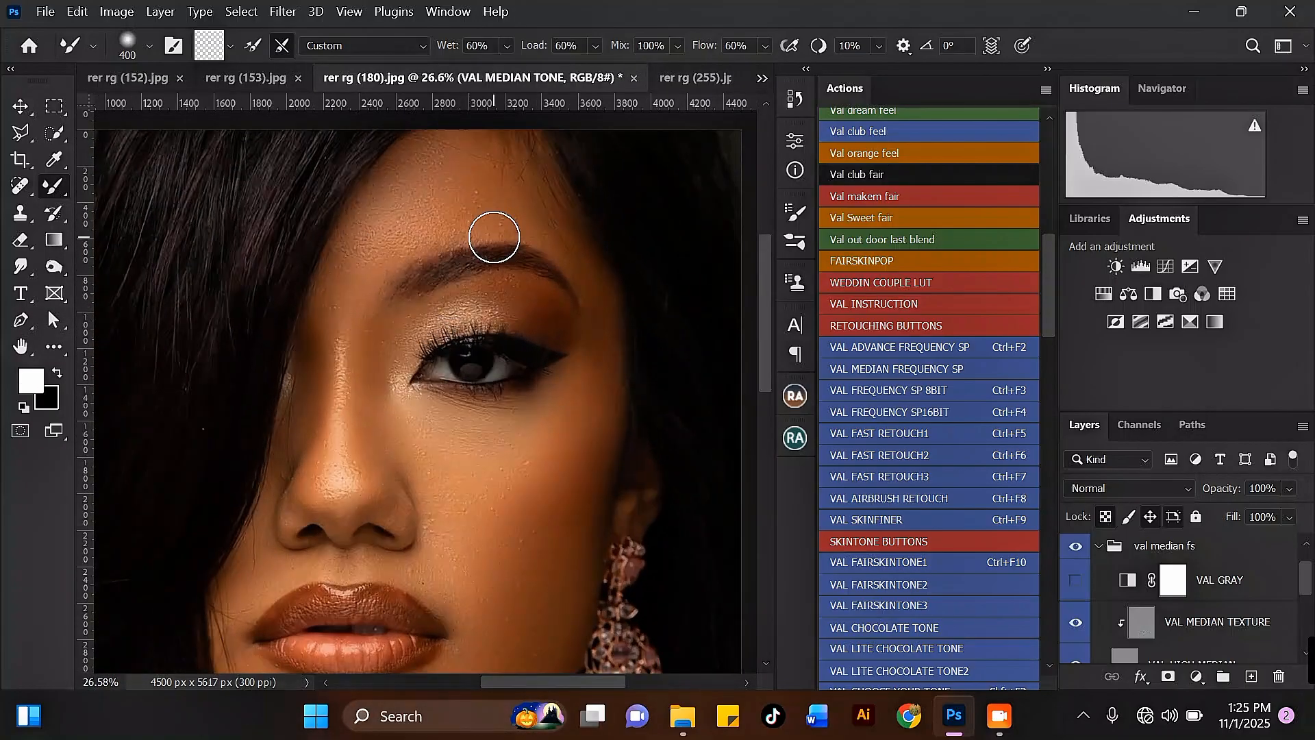
pyautogui.scroll(-4, 411, 455)
pyautogui.scroll(4, 472, 342)
pyautogui.scroll(-2, 501, 312)
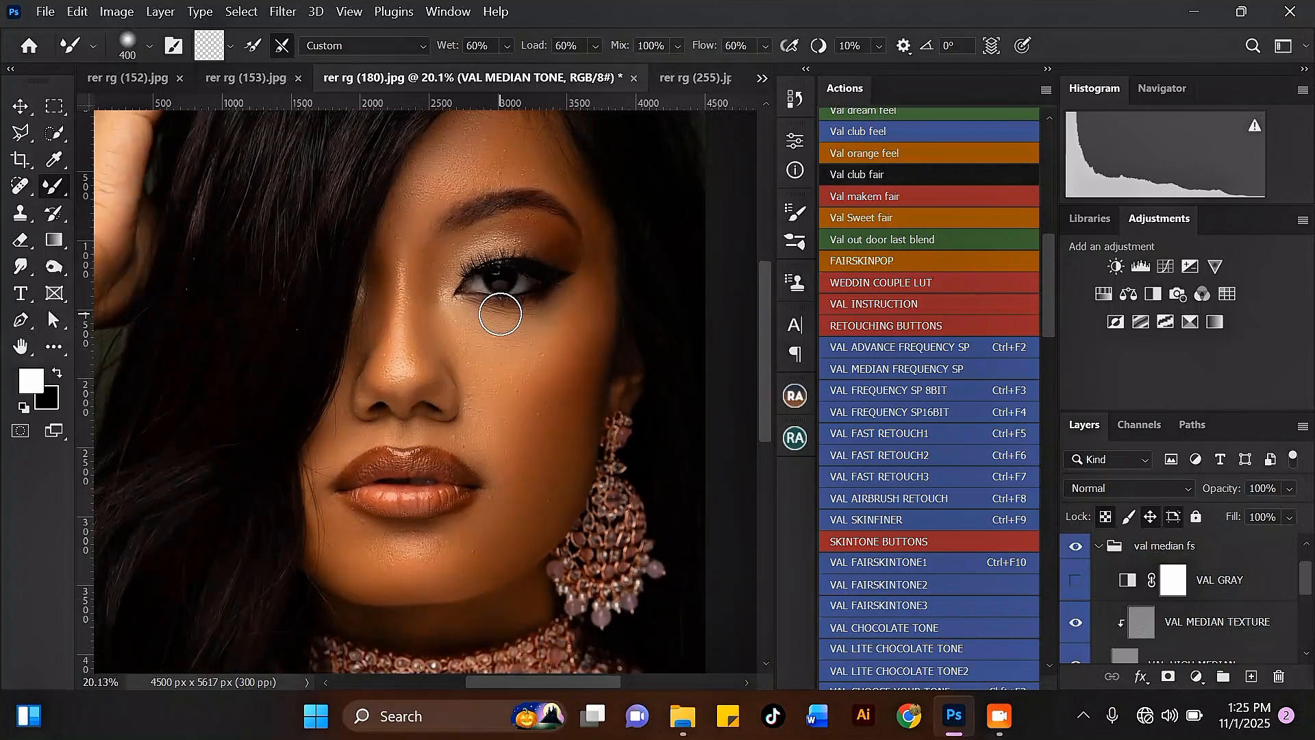
# Toggle the val median fs group's visibility to compare before and after, and zoom into the cheek.
pyautogui.click(1077, 547)
pyautogui.click(1076, 547)
pyautogui.scroll(4, 469, 461)
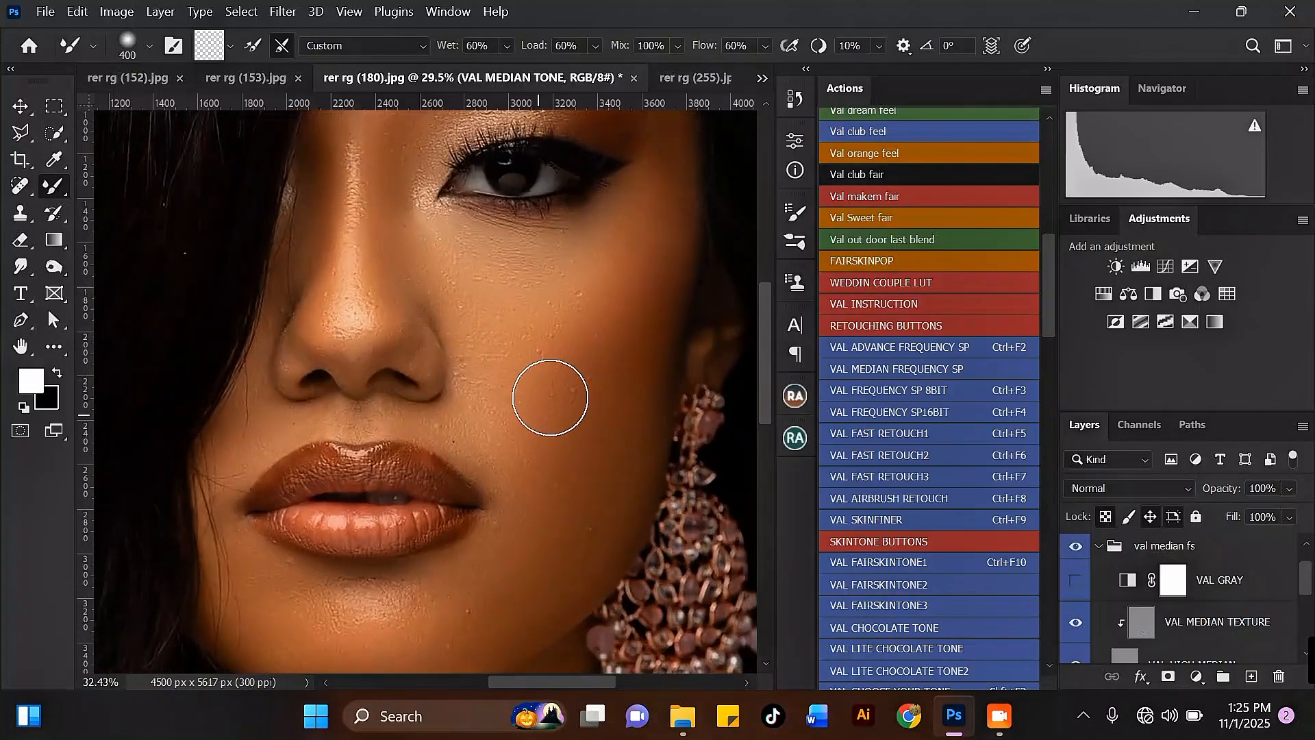
pyautogui.scroll(-2, 566, 212)
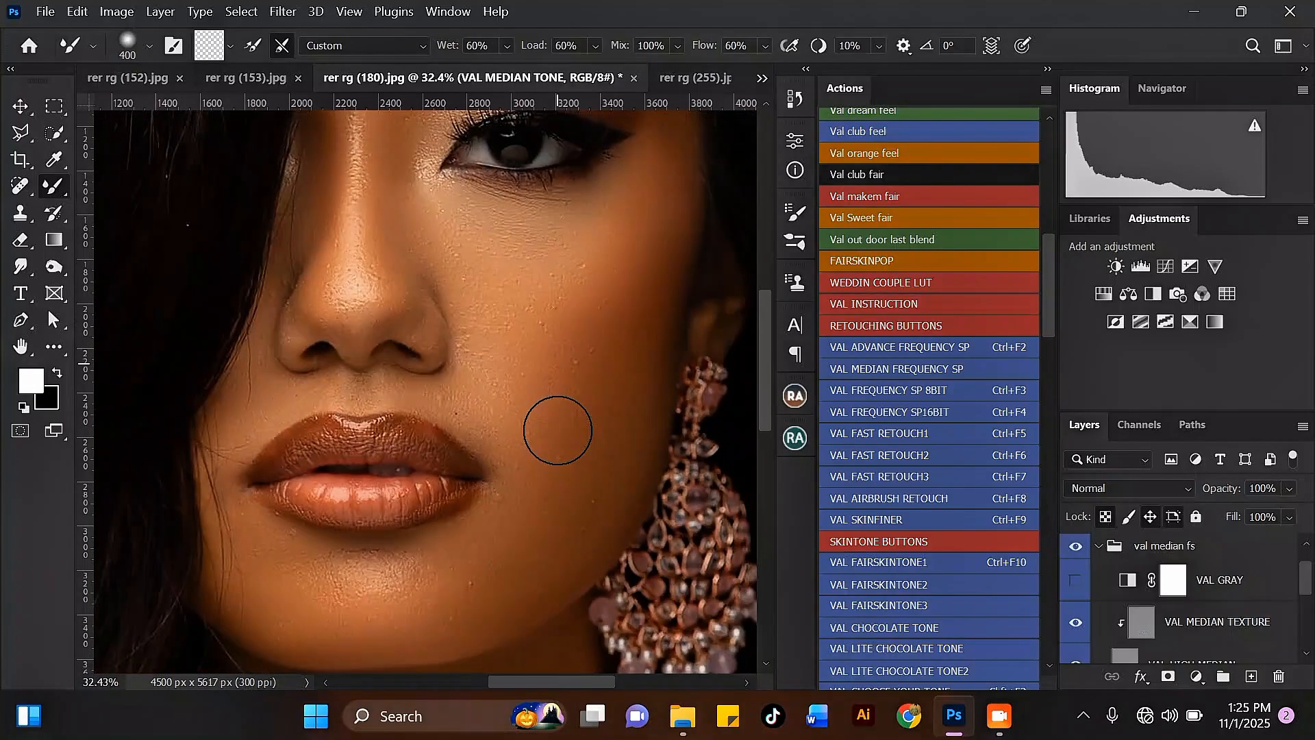
pyautogui.scroll(2, 508, 493)
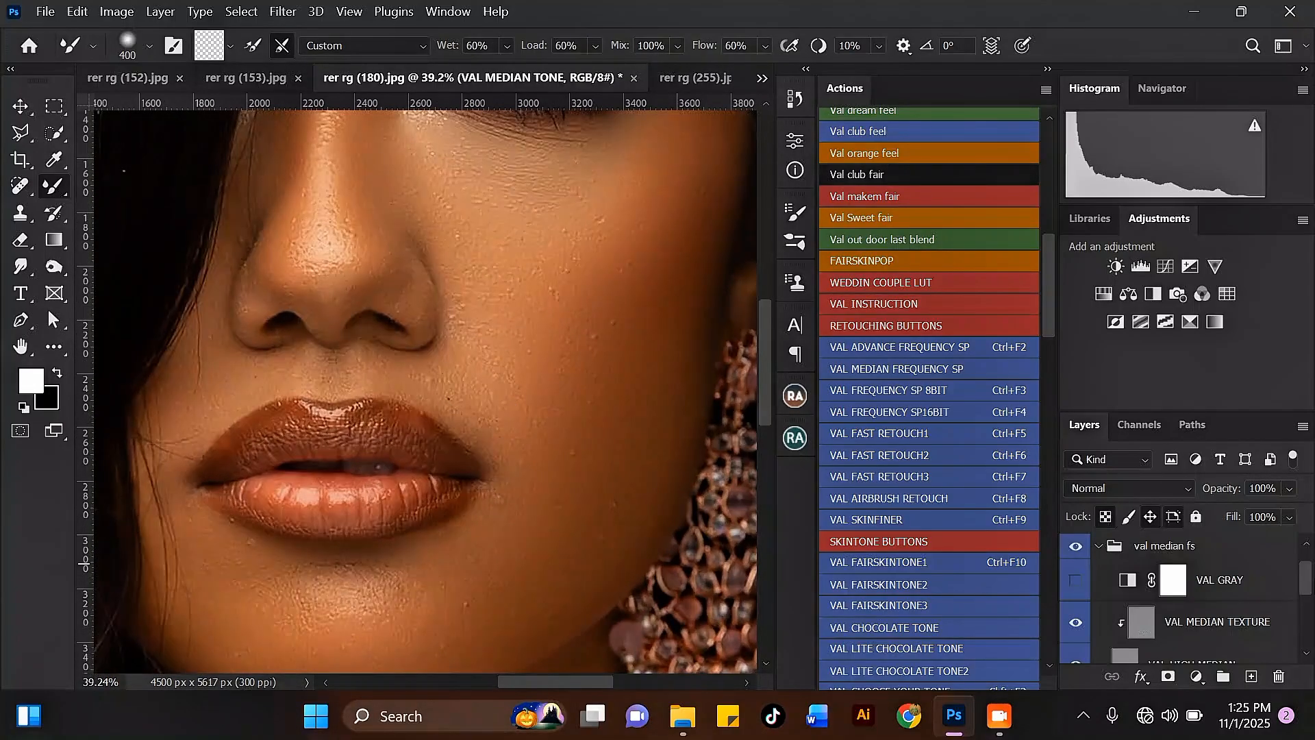
# On the VAL MEDIAN TEXTURE layer, clone out bumps on the upper cheek with the Clone Stamp at size 100.
pyautogui.moveTo(1307, 578); pyautogui.dragTo(1310, 587)
pyautogui.click(1223, 597)
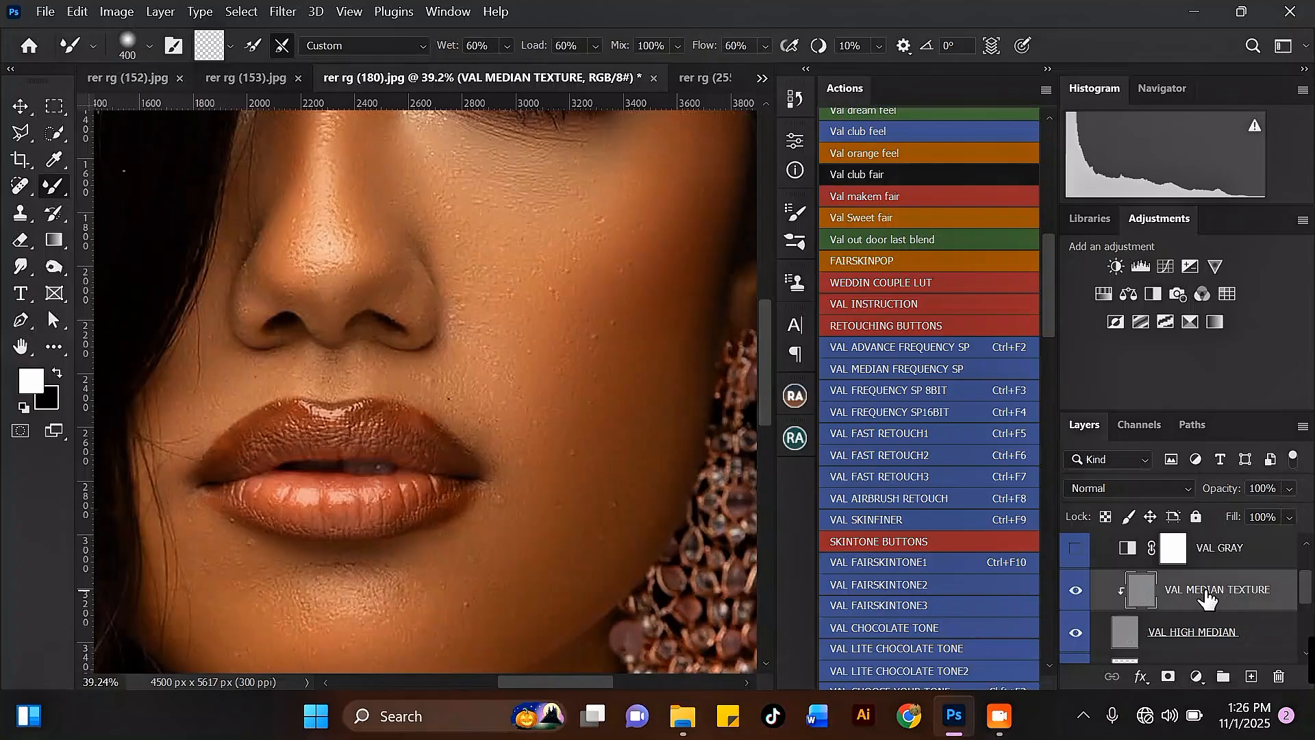
pyautogui.click(21, 215)
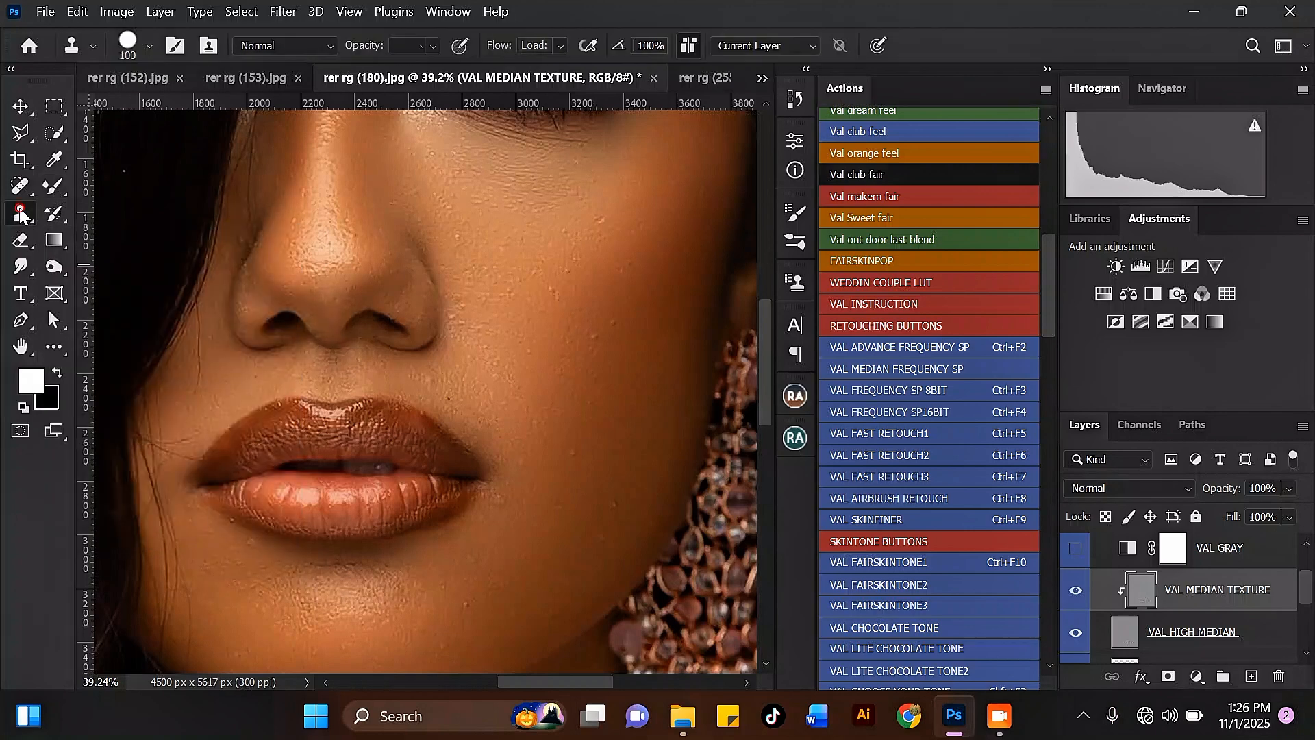
pyautogui.keyDown('alt'); pyautogui.click(632, 225); pyautogui.keyUp('alt')
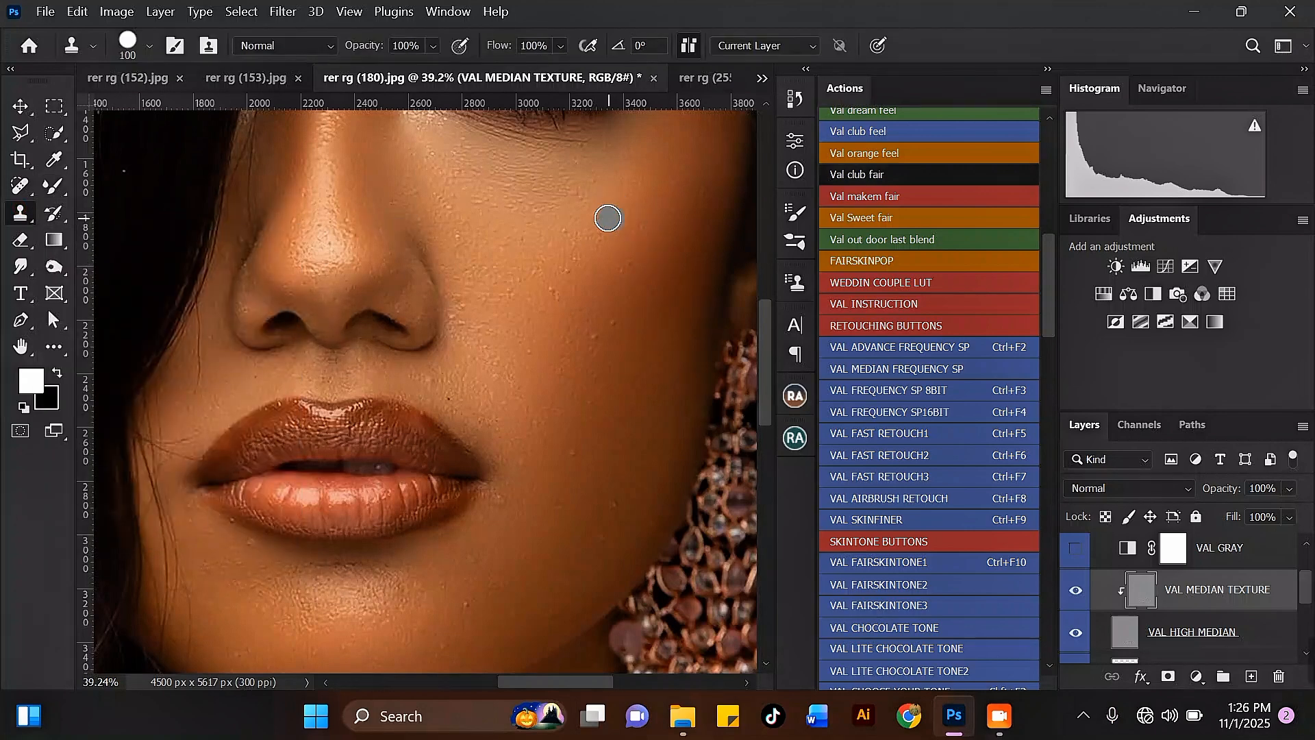
pyautogui.click(603, 218)
pyautogui.keyDown('alt'); pyautogui.click(631, 308); pyautogui.keyUp('alt')
pyautogui.moveTo(626, 266); pyautogui.dragTo(637, 279)
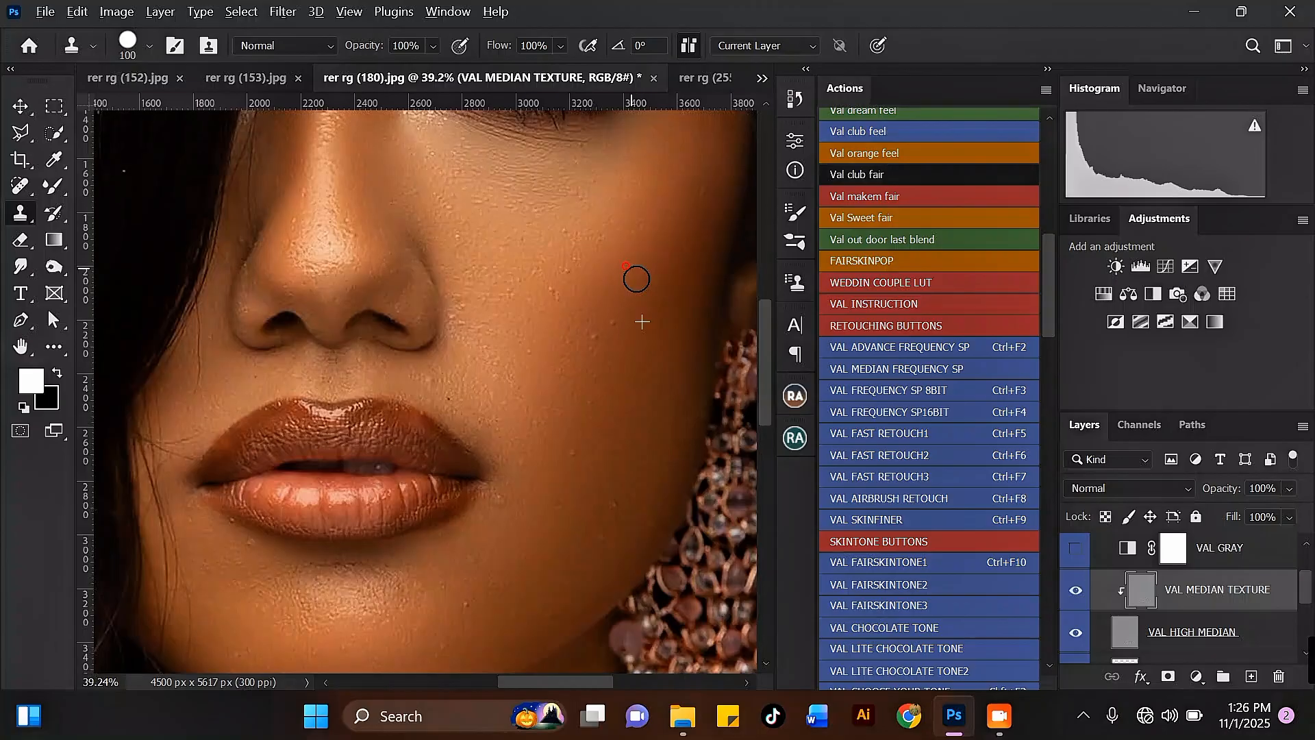
pyautogui.click(619, 318)
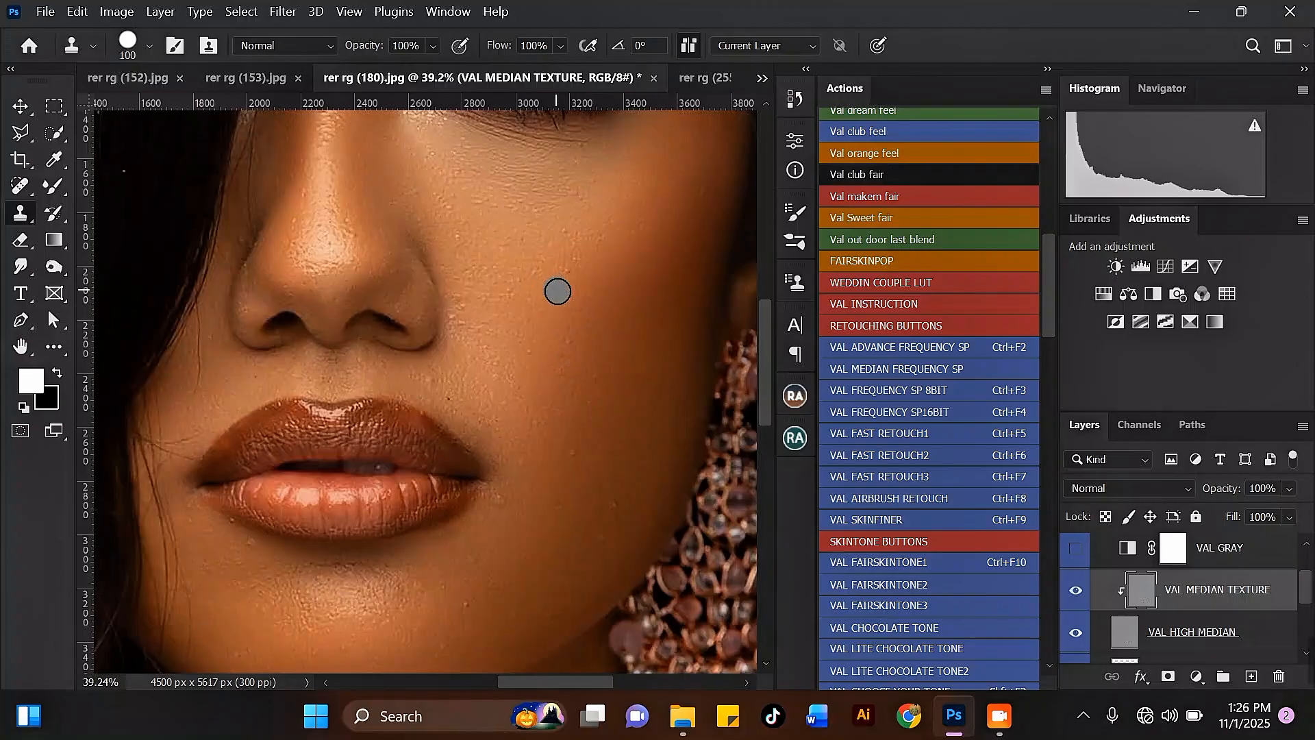
# Clone out bumps on the lower cheek beside the mouth corner with the Clone Stamp.
pyautogui.keyDown('alt'); pyautogui.click(594, 438); pyautogui.keyUp('alt')
pyautogui.click(570, 452)
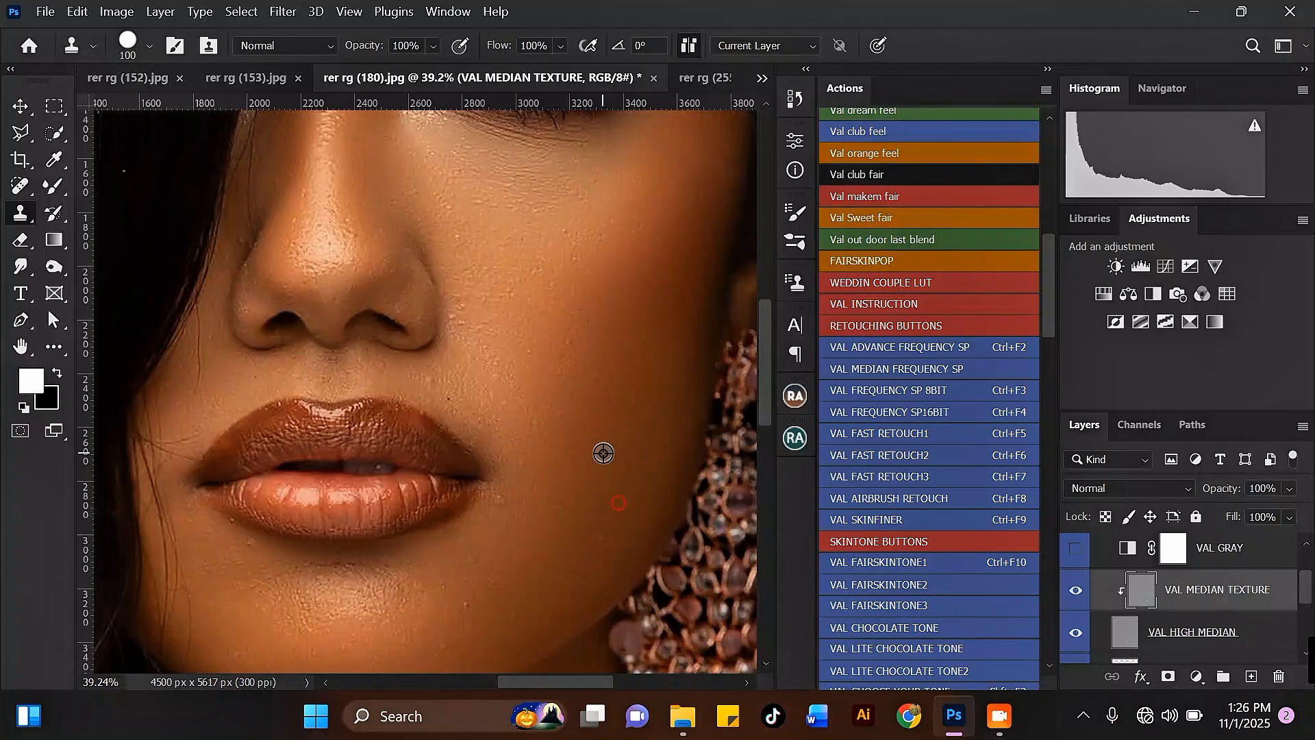
pyautogui.keyDown('alt'); pyautogui.click(606, 543); pyautogui.keyUp('alt')
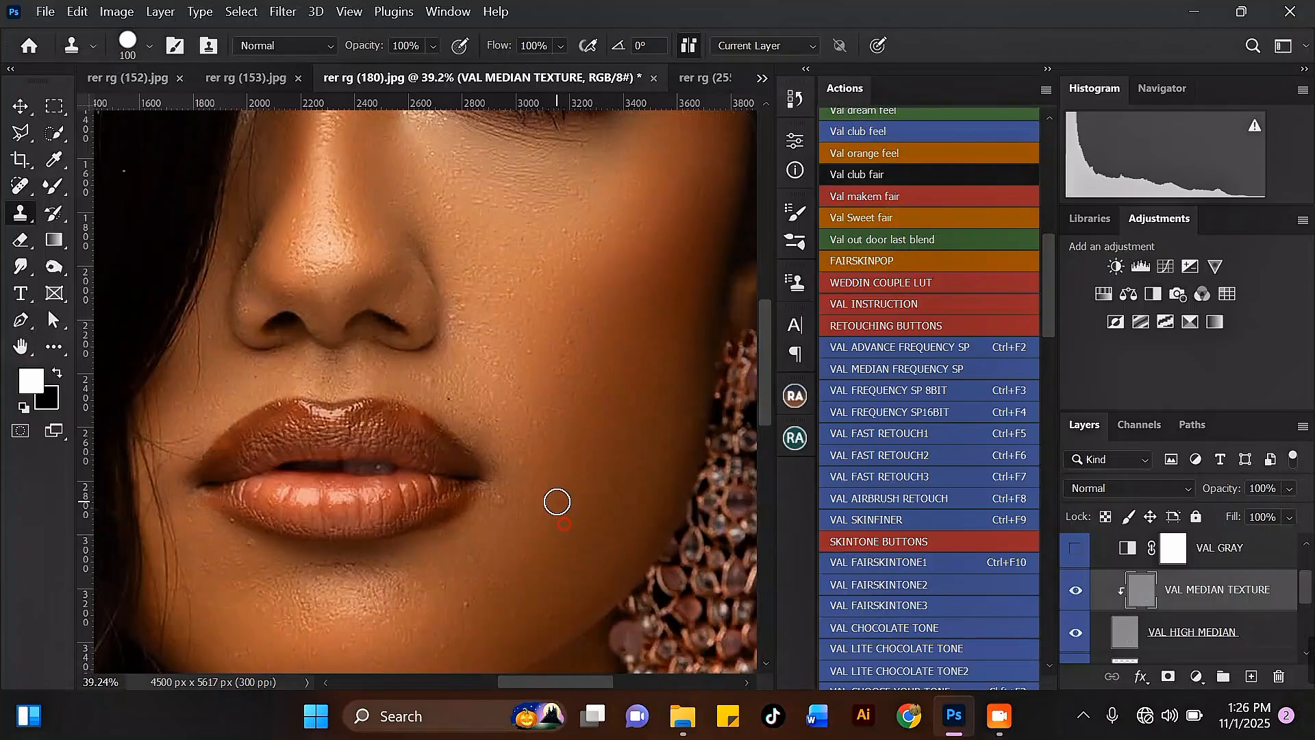
pyautogui.keyDown('alt'); pyautogui.click(501, 525); pyautogui.keyUp('alt')
pyautogui.click(503, 498)
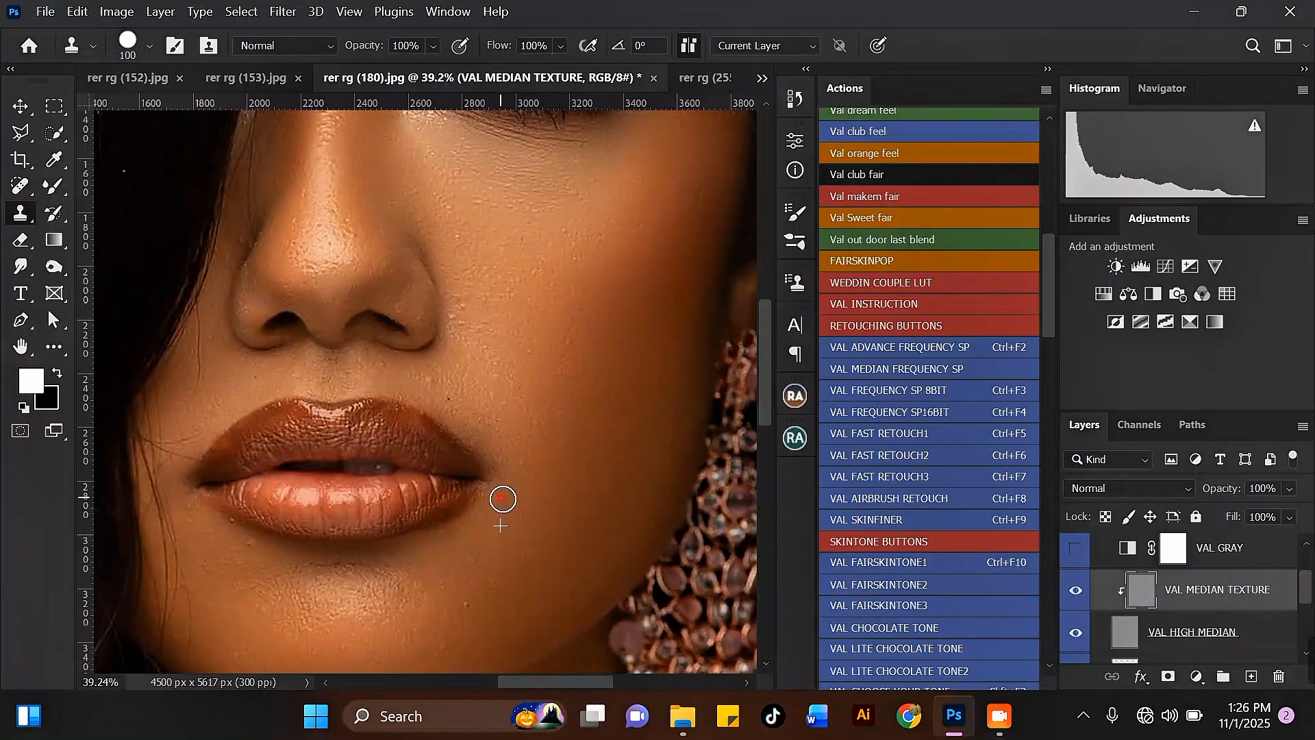
# Clone out remaining bumps on the cheek near the lip and on the chin with the Clone Stamp.
pyautogui.keyDown('alt'); pyautogui.click(546, 438); pyautogui.keyUp('alt')
pyautogui.click(532, 417)
pyautogui.click(518, 387)
pyautogui.keyDown('alt'); pyautogui.click(542, 416); pyautogui.keyUp('alt')
pyautogui.keyDown('alt'); pyautogui.click(496, 607); pyautogui.keyUp('alt')
pyautogui.click(467, 607)
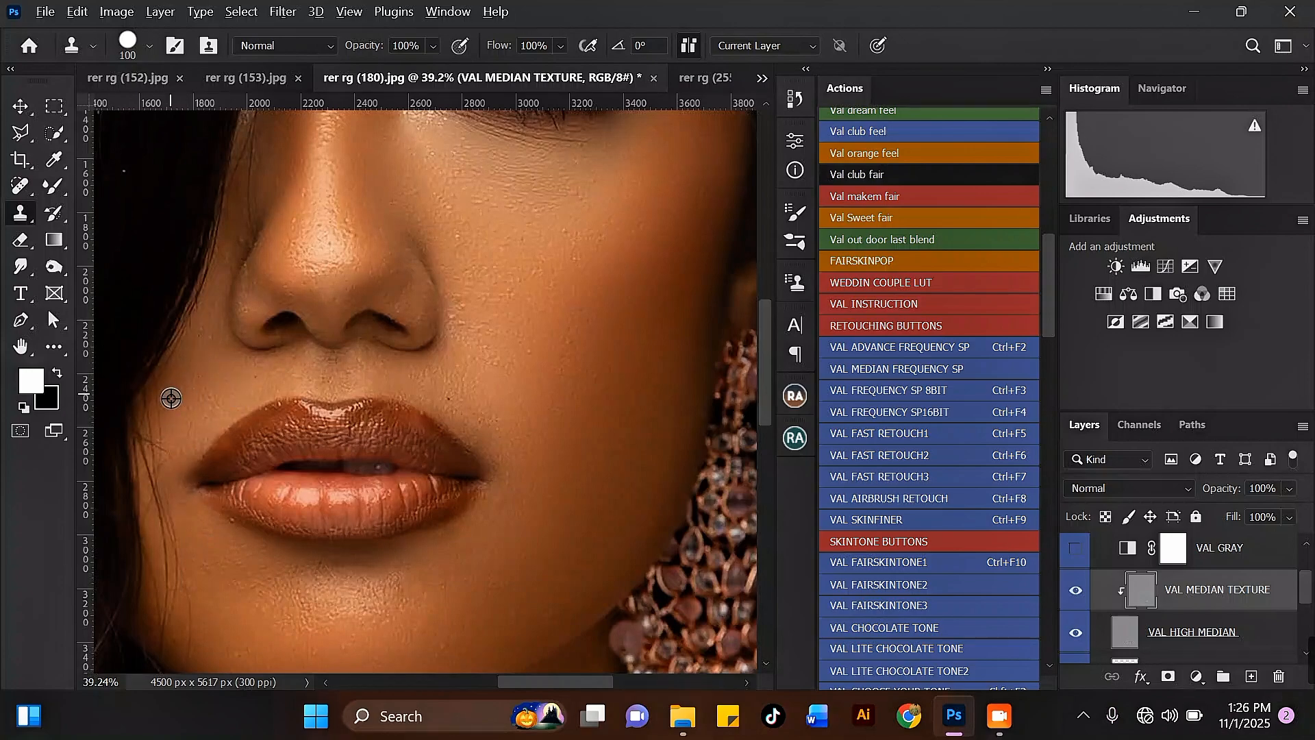
pyautogui.scroll(-2, 208, 387)
pyautogui.scroll(2, 373, 302)
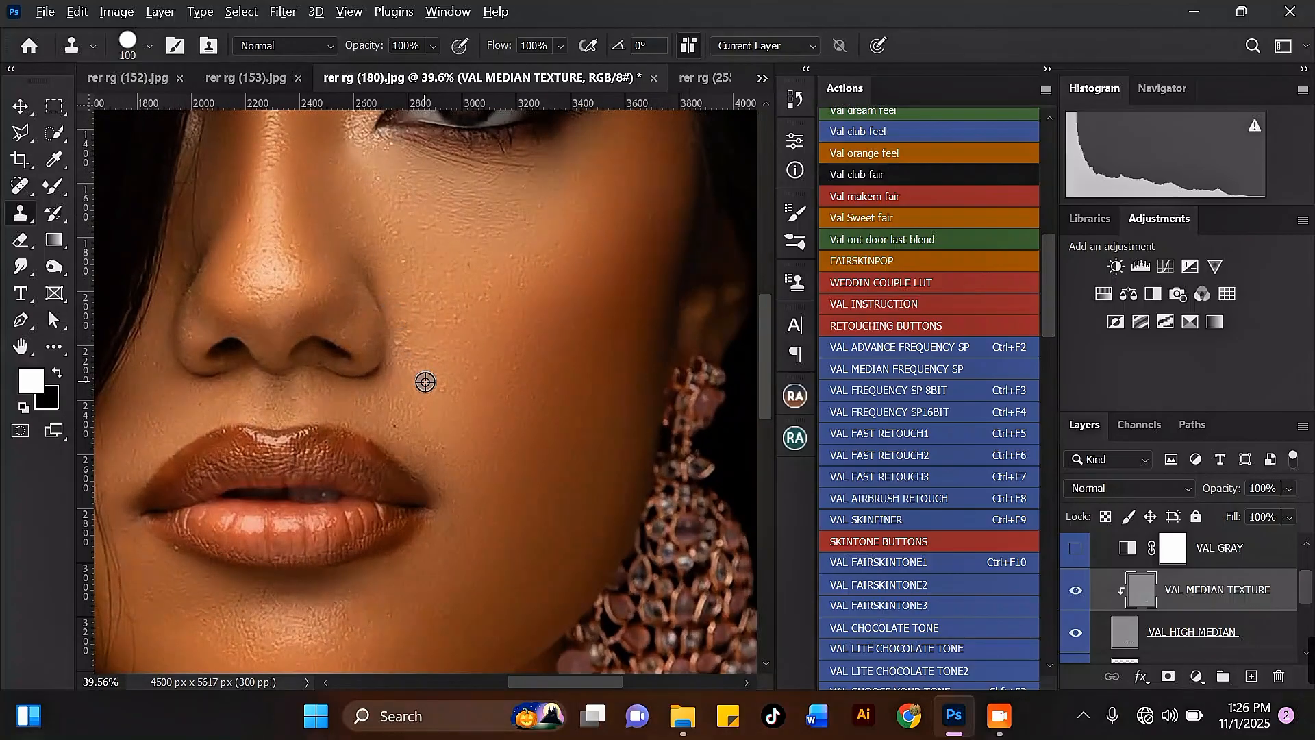
# Clone out bumps on the cheek below the eye and near the brow with the Clone Stamp.
pyautogui.scroll(-2, 410, 202)
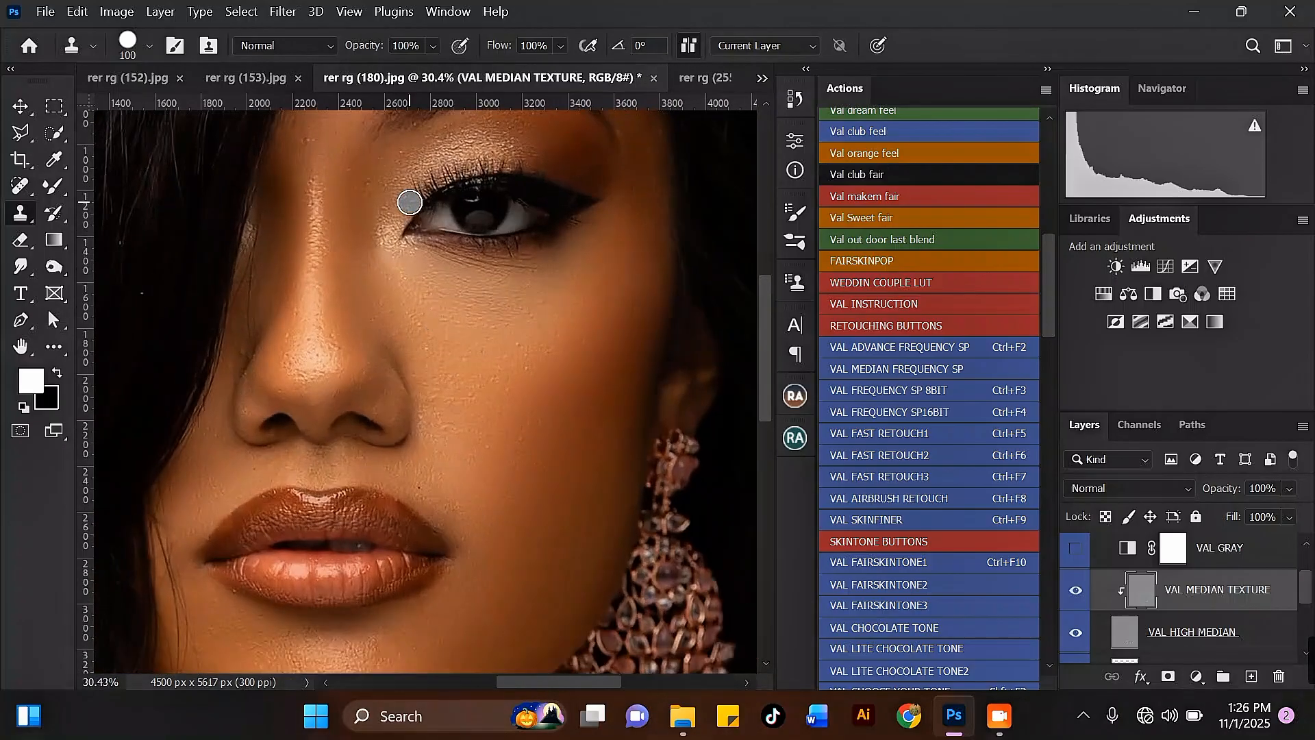
pyautogui.scroll(2, 409, 202)
pyautogui.moveTo(505, 282)
pyautogui.mouseDown()
pyautogui.moveTo(479, 265)
pyautogui.moveTo(535, 270)
pyautogui.moveTo(485, 267)
pyautogui.mouseUp()
pyautogui.keyDown('alt'); pyautogui.click(502, 290); pyautogui.keyUp('alt')
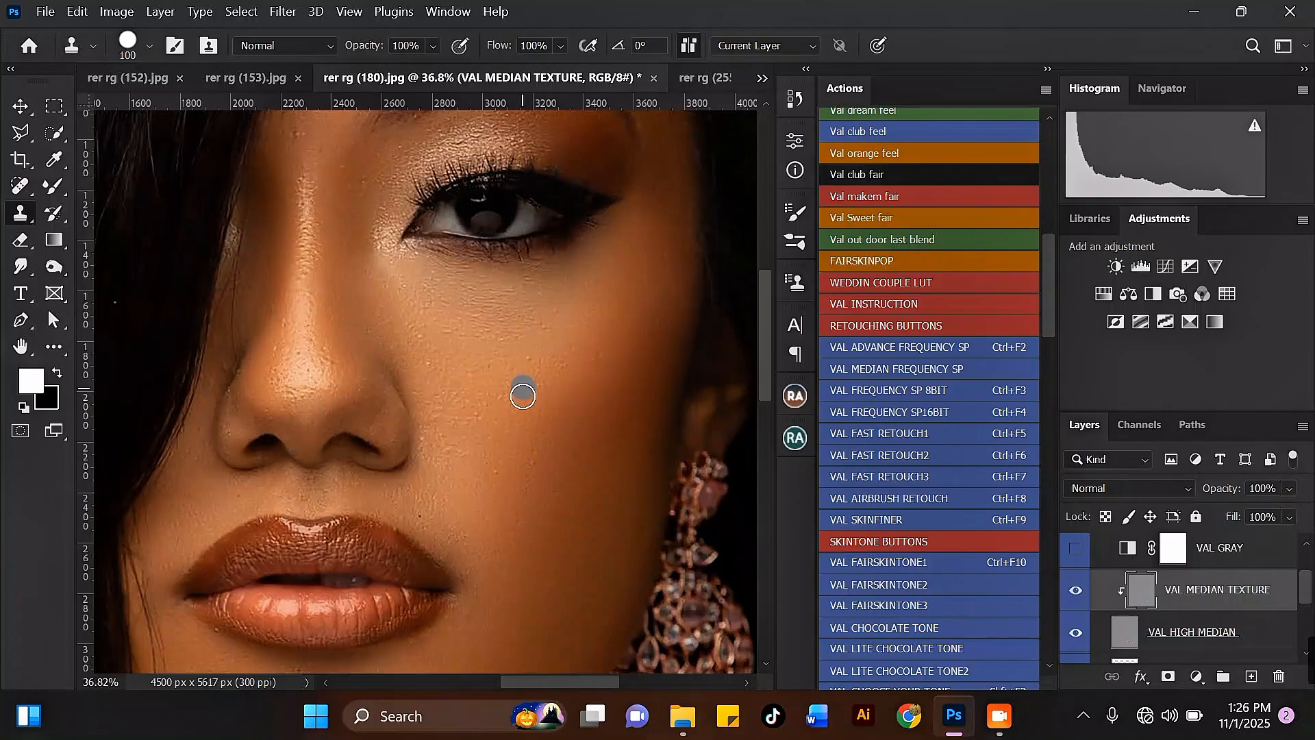
pyautogui.scroll(-4, 530, 476)
pyautogui.scroll(5, 393, 175)
pyautogui.moveTo(367, 228); pyautogui.dragTo(362, 255)
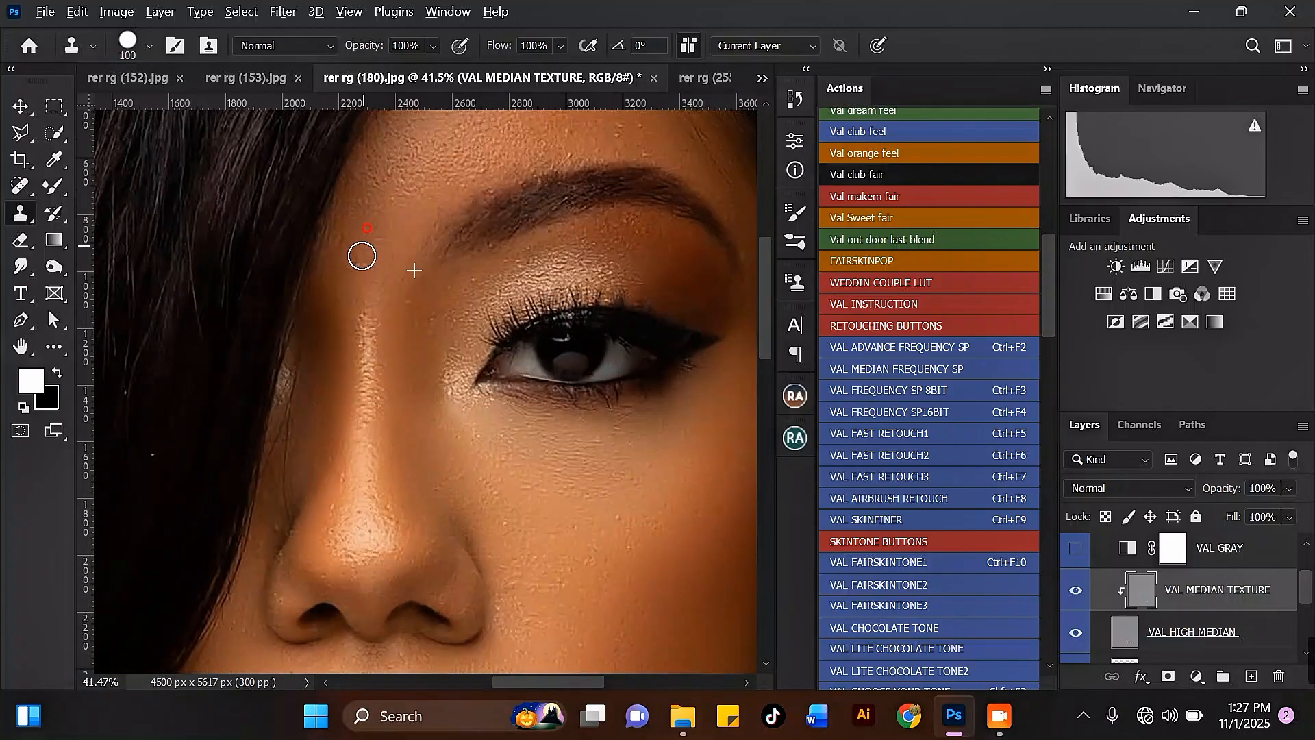
pyautogui.keyDown('alt'); pyautogui.click(434, 338); pyautogui.keyUp('alt')
pyautogui.scroll(-4, 294, 438)
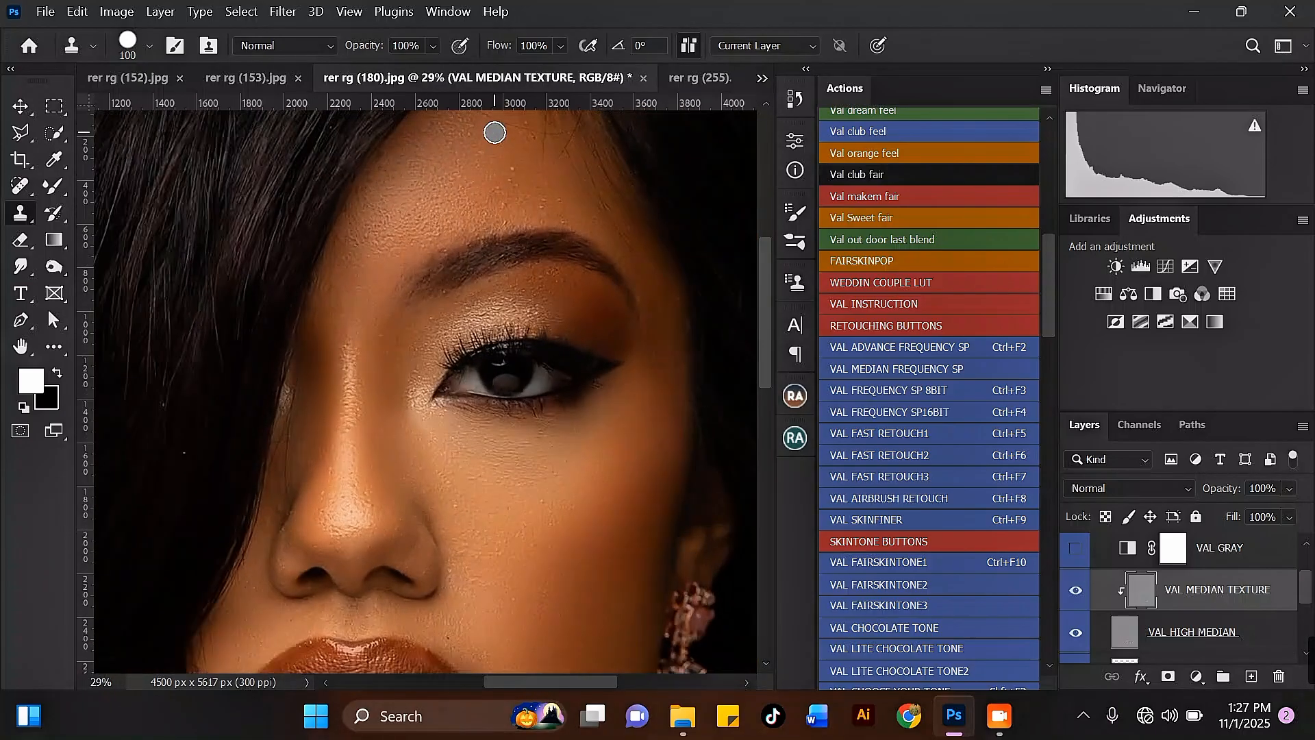
# Clone out bumps across the forehead above the eyebrow with the Clone Stamp.
pyautogui.scroll(2, 495, 132)
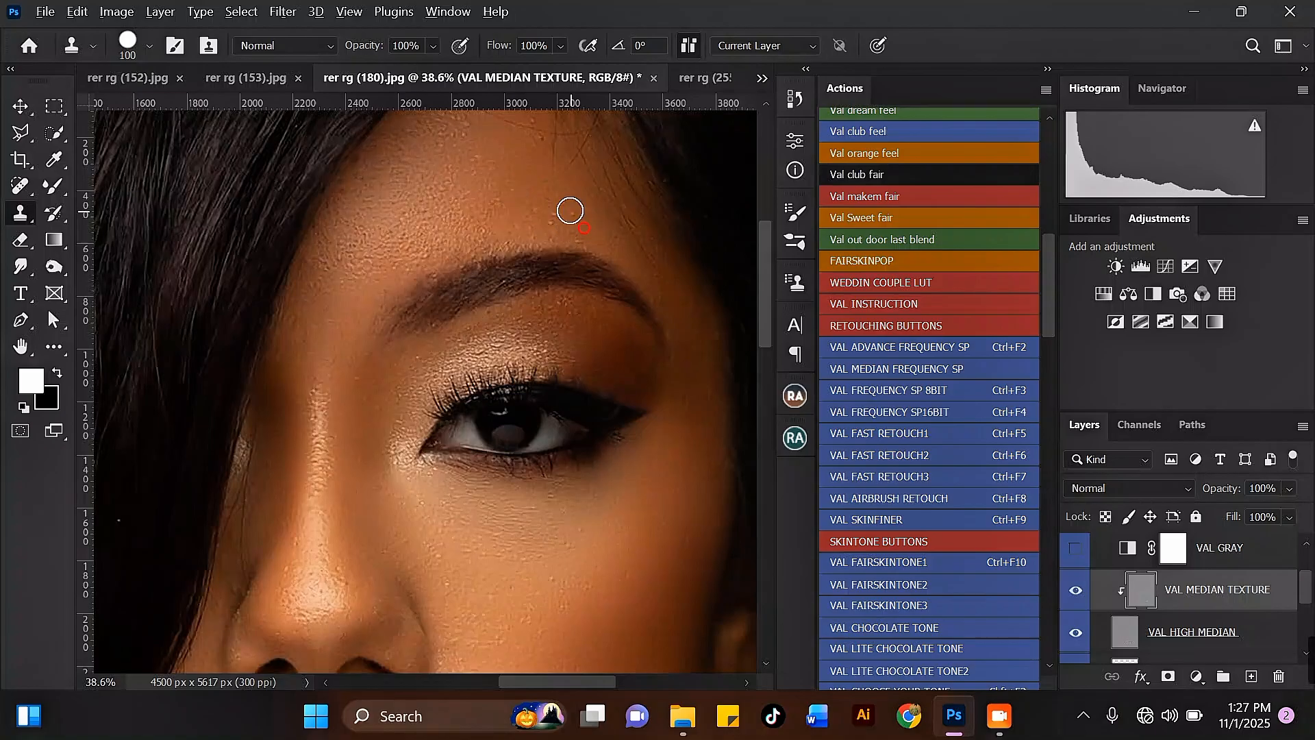
pyautogui.keyDown('alt'); pyautogui.click(498, 208); pyautogui.keyUp('alt')
pyautogui.scroll(-4, 379, 309)
pyautogui.scroll(4, 498, 162)
pyautogui.keyDown('alt'); pyautogui.click(467, 236); pyautogui.keyUp('alt')
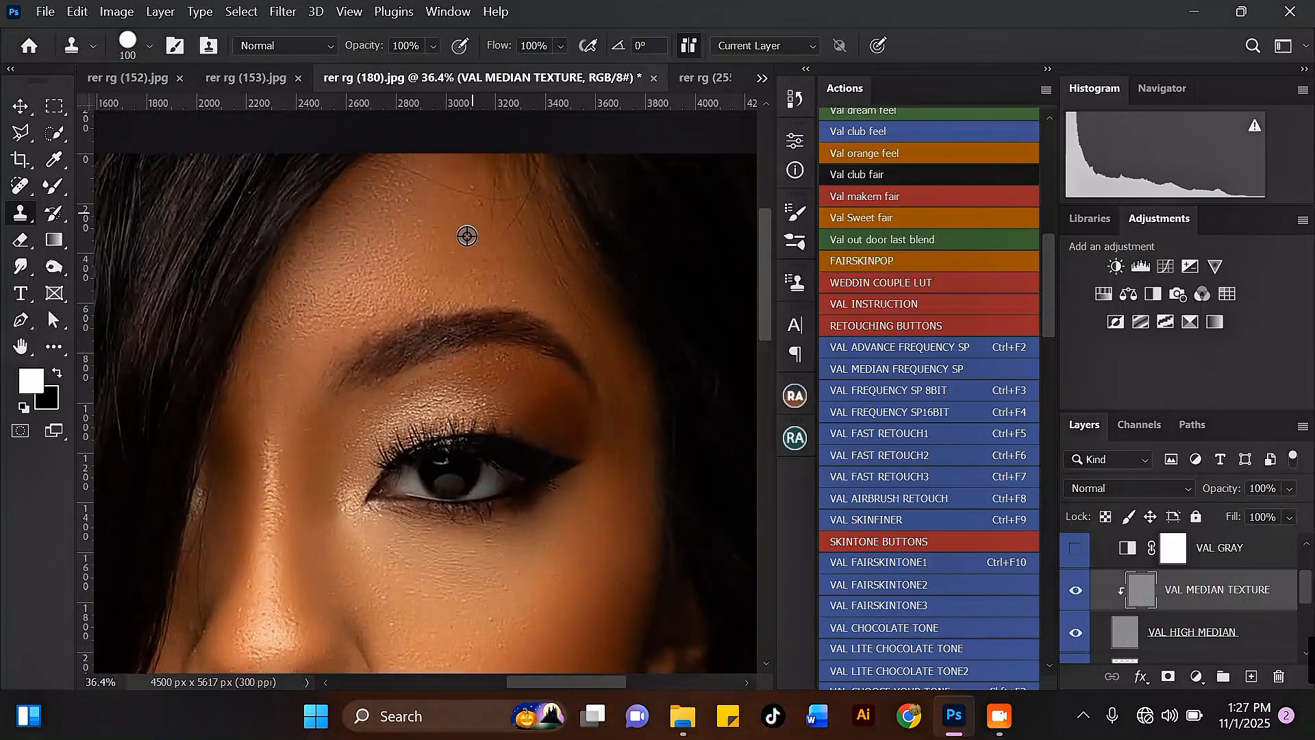
pyautogui.moveTo(482, 191)
pyautogui.mouseDown()
pyautogui.moveTo(411, 173)
pyautogui.moveTo(492, 204)
pyautogui.moveTo(499, 232)
pyautogui.moveTo(516, 196)
pyautogui.moveTo(525, 244)
pyautogui.moveTo(568, 288)
pyautogui.mouseUp()
pyautogui.keyDown('alt'); pyautogui.click(472, 211); pyautogui.keyUp('alt')
pyautogui.keyDown('alt'); pyautogui.click(530, 253); pyautogui.keyUp('alt')
pyautogui.keyDown('alt'); pyautogui.click(557, 288); pyautogui.keyUp('alt')
pyautogui.moveTo(532, 243)
pyautogui.mouseDown()
pyautogui.moveTo(512, 205)
pyautogui.moveTo(479, 169)
pyautogui.moveTo(506, 225)
pyautogui.moveTo(538, 235)
pyautogui.moveTo(510, 227)
pyautogui.moveTo(488, 183)
pyautogui.mouseUp()
pyautogui.keyDown('alt'); pyautogui.click(530, 263); pyautogui.keyUp('alt')
pyautogui.keyDown('alt'); pyautogui.click(503, 222); pyautogui.keyUp('alt')
pyautogui.scroll(-12, 493, 194)
pyautogui.scroll(3, 426, 388)
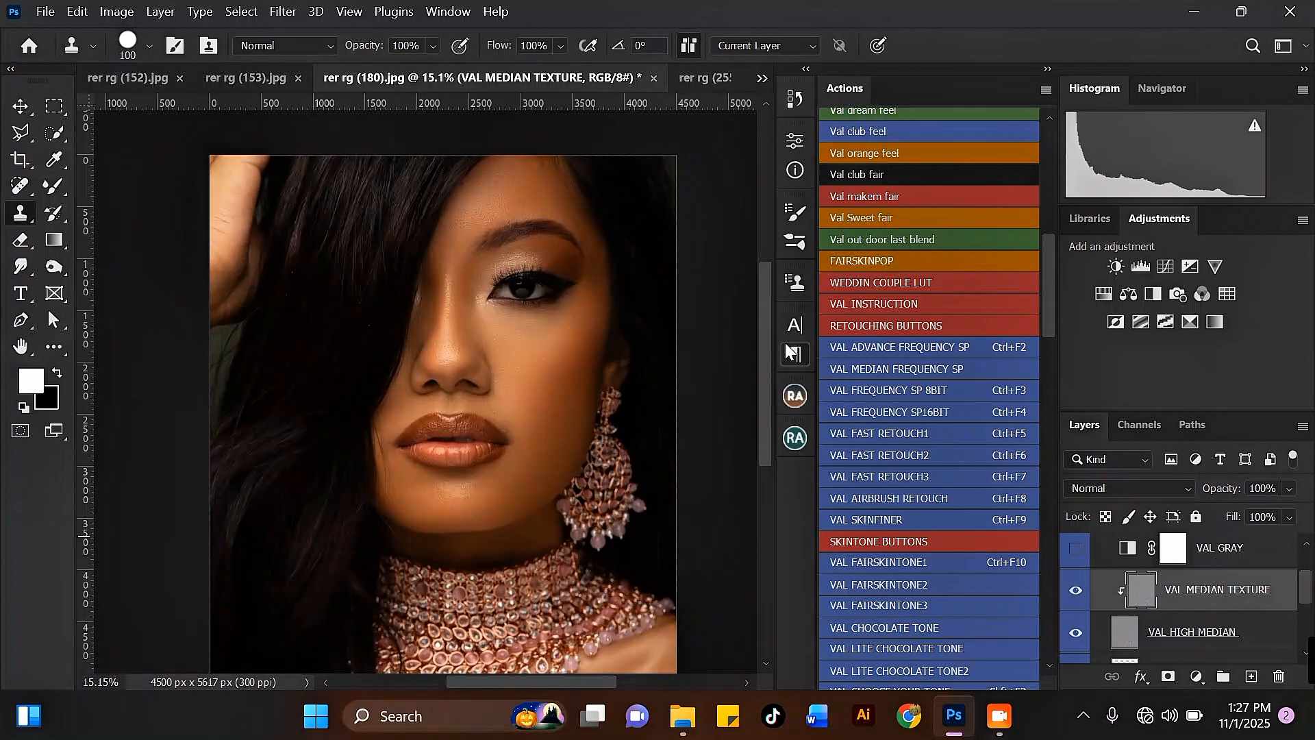
# Collapse the val median fs group and merge it into a single layer.
pyautogui.scroll(2, 1178, 589)
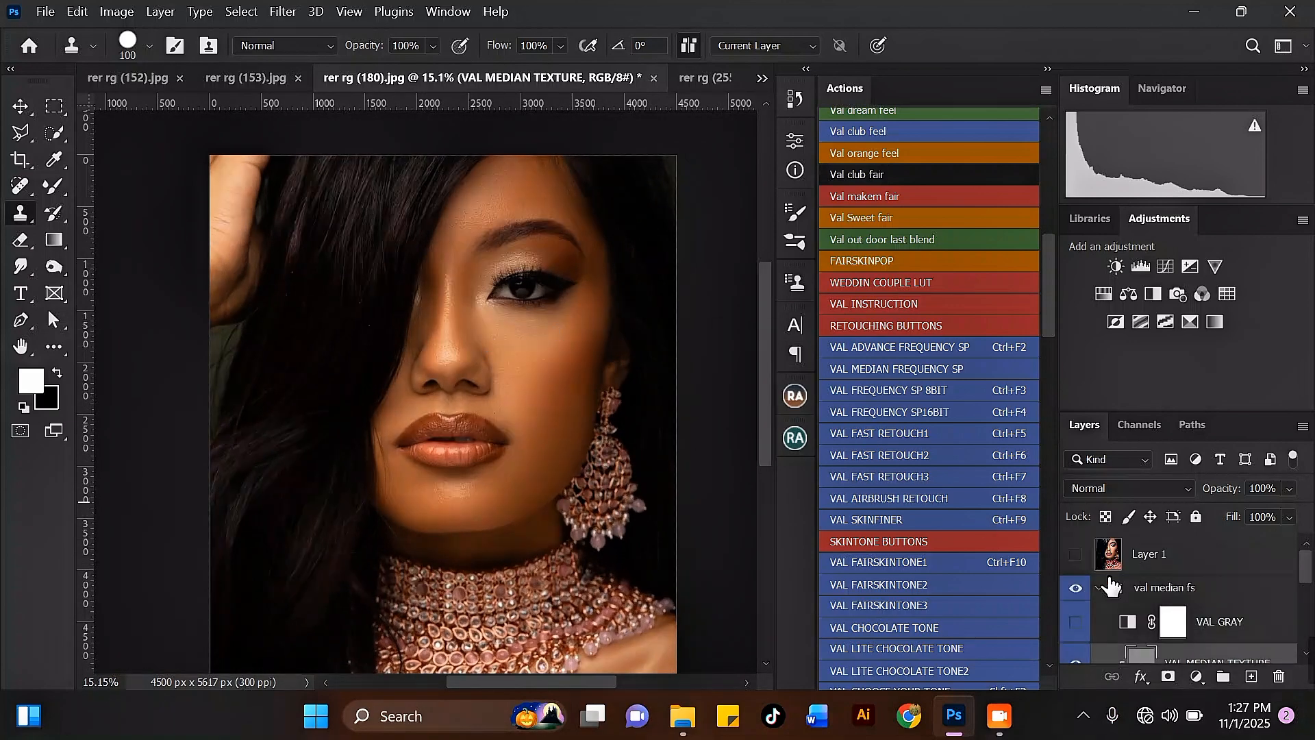
pyautogui.click(1098, 589)
pyautogui.click(1187, 593)
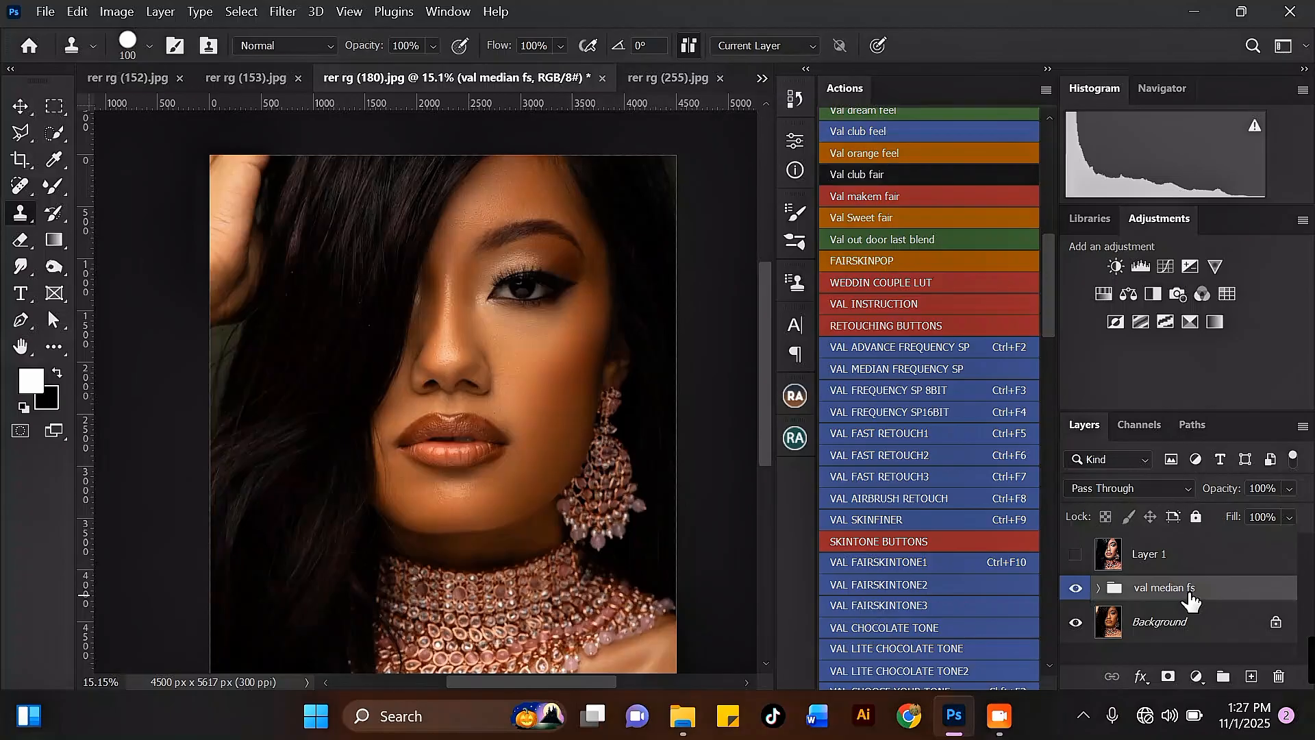
pyautogui.scroll(2, 515, 284)
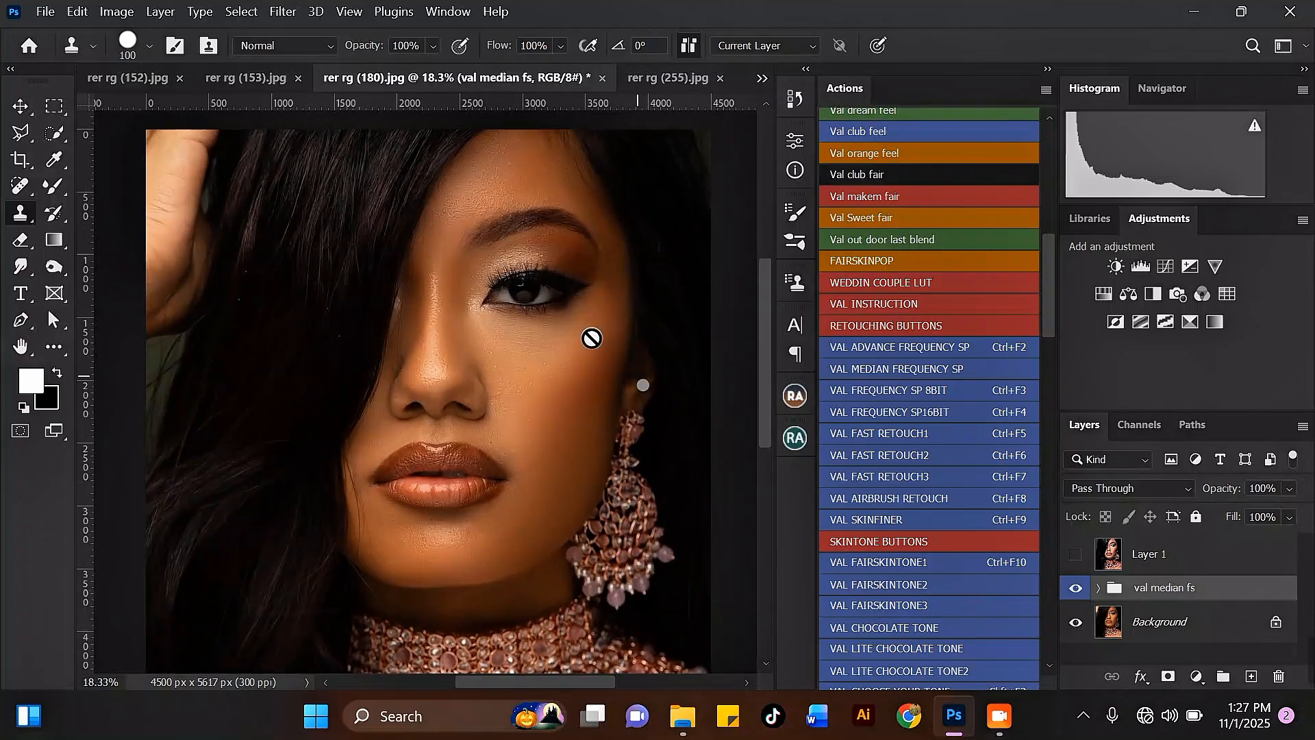
pyautogui.scroll(-2, 514, 205)
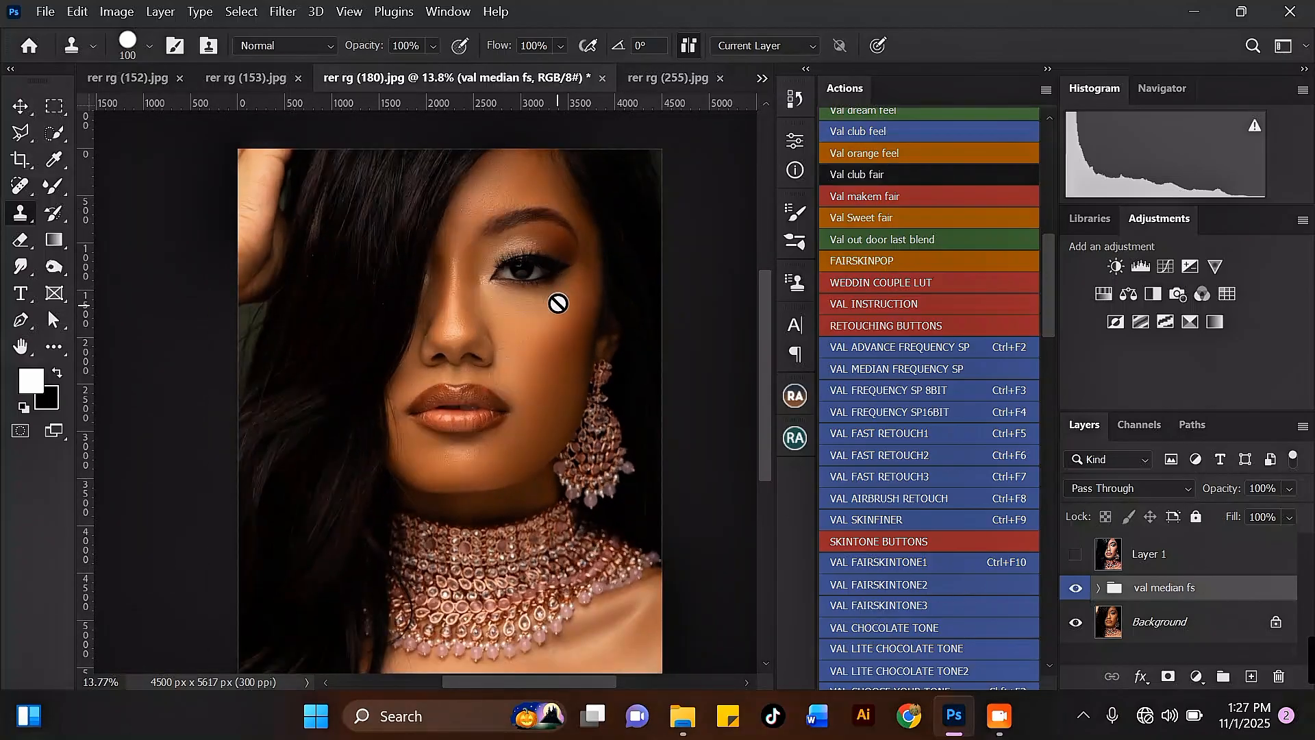
pyautogui.scroll(1, 554, 296)
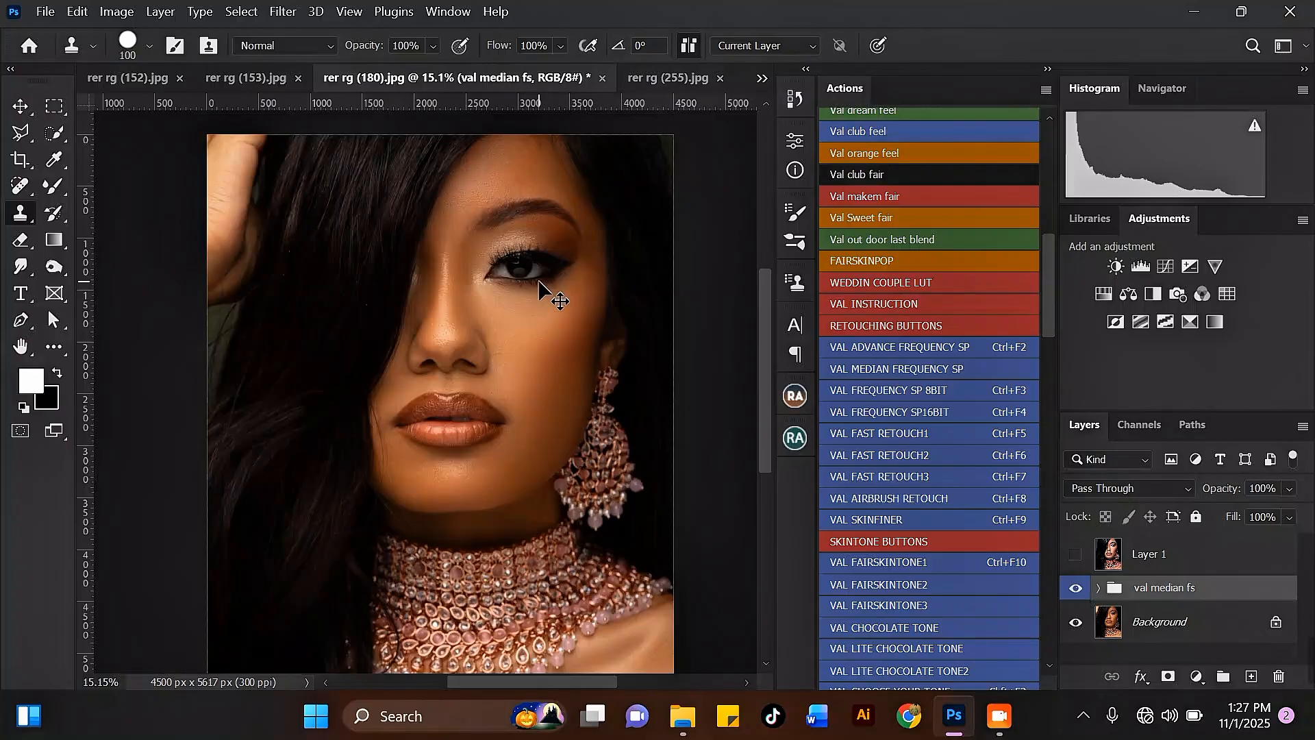
pyautogui.hotkey('ctrl', 'e')
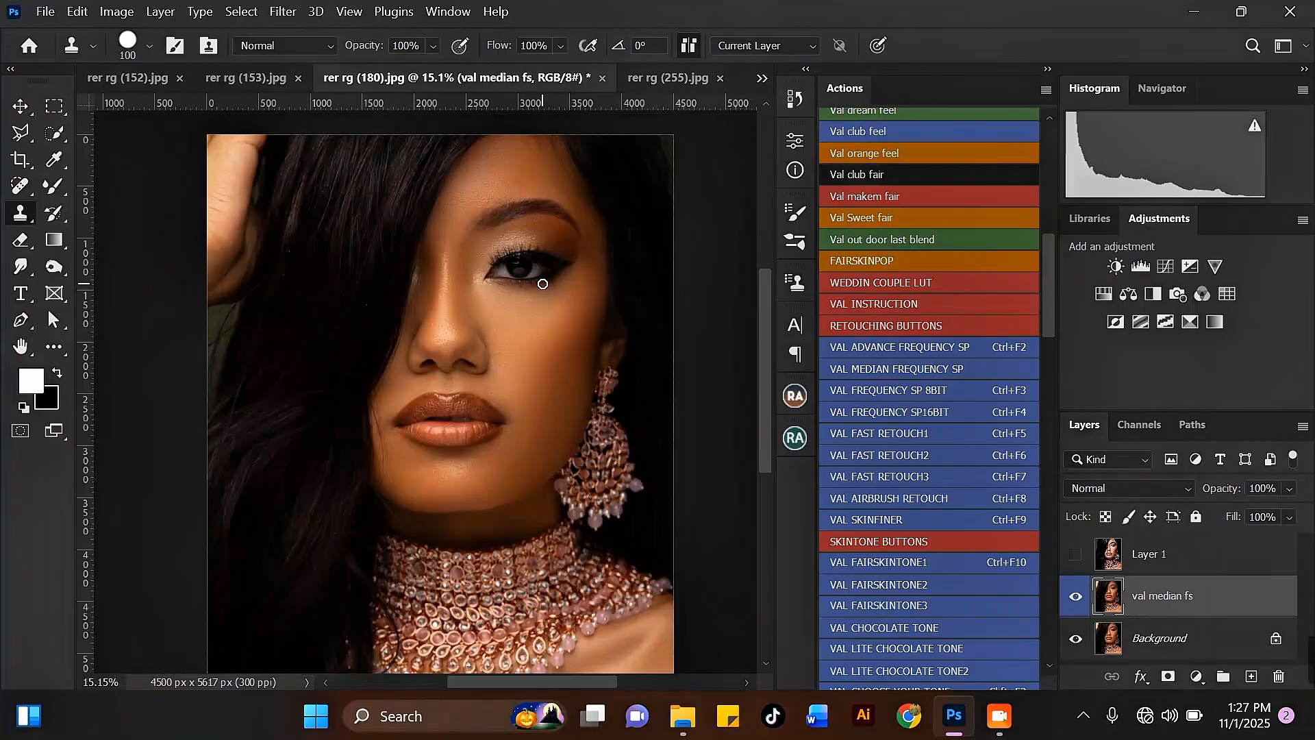
# Toggle the merged val median fs layer on and off to compare, and duplicate it.
pyautogui.click(1071, 601)
pyautogui.click(1071, 601)
pyautogui.click(1070, 602)
pyautogui.hotkey('ctrl', 'j')
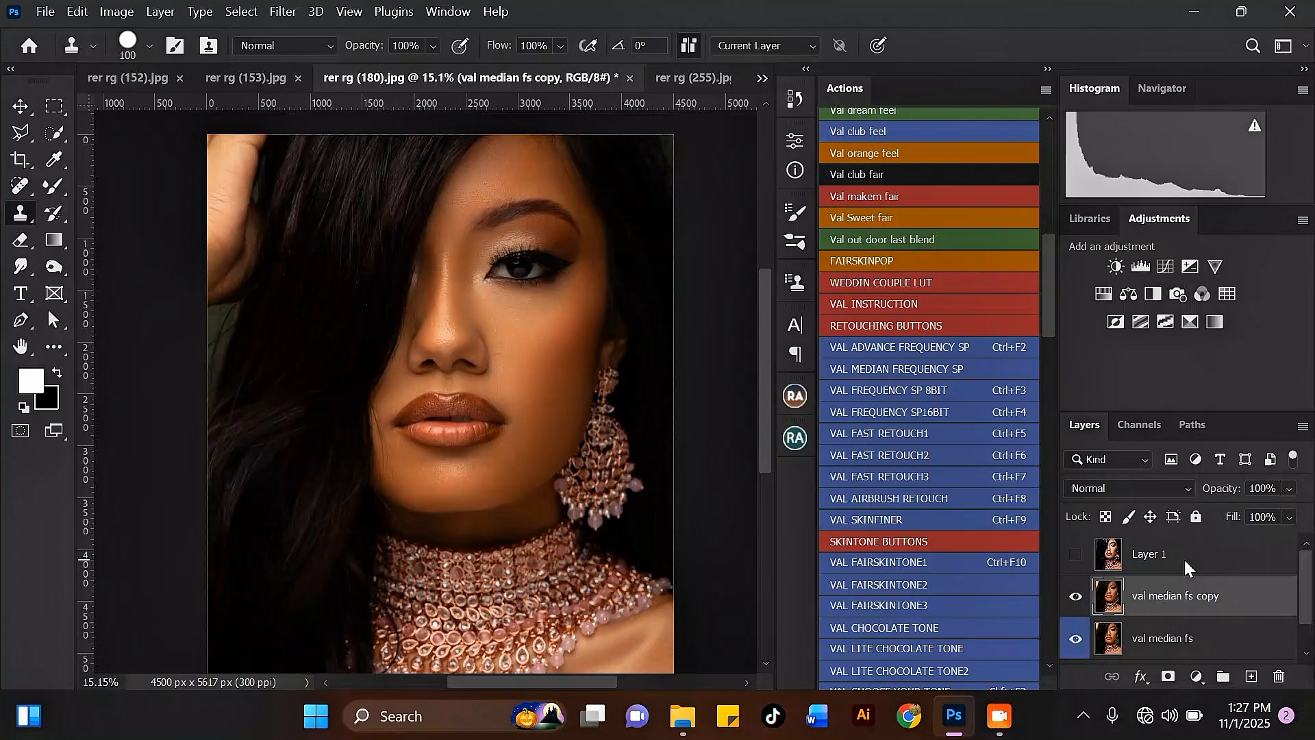
# Open Liquify on the copy and nudge the face outline slightly inward with the Face tool, then apply.
pyautogui.click(283, 11)
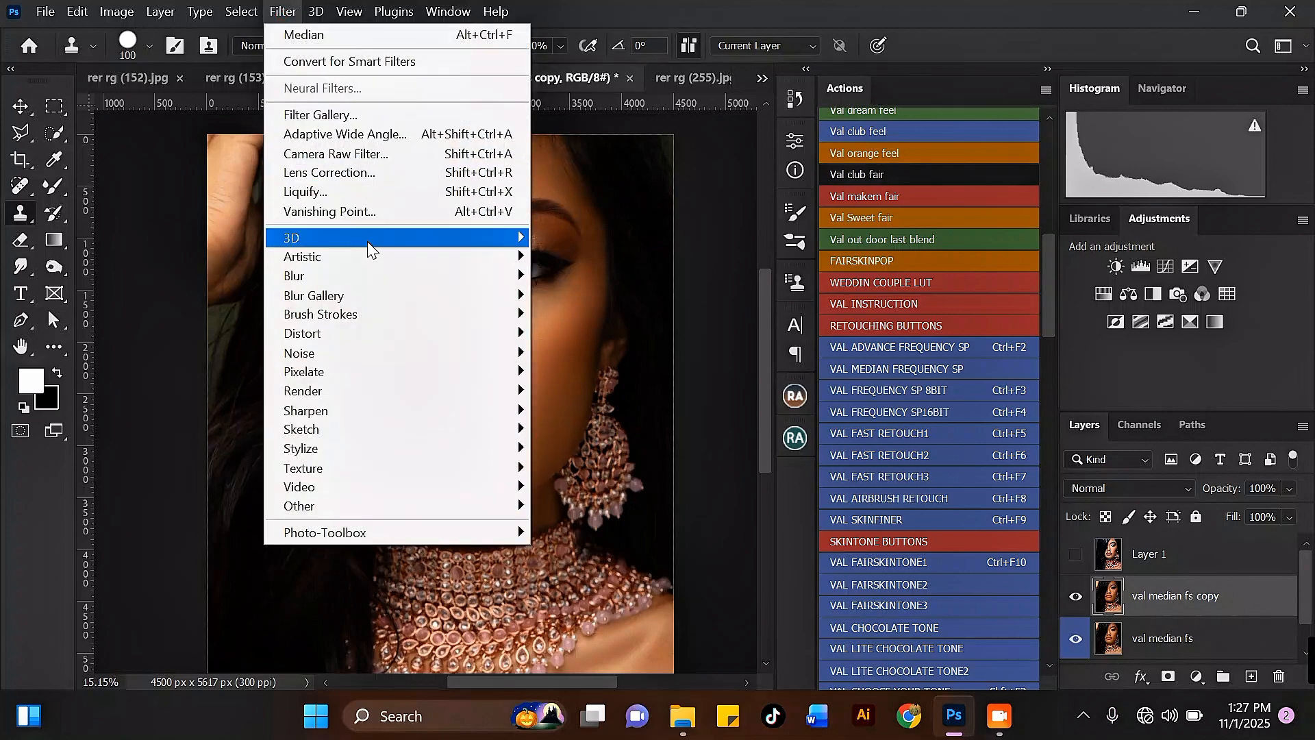
pyautogui.click(351, 191)
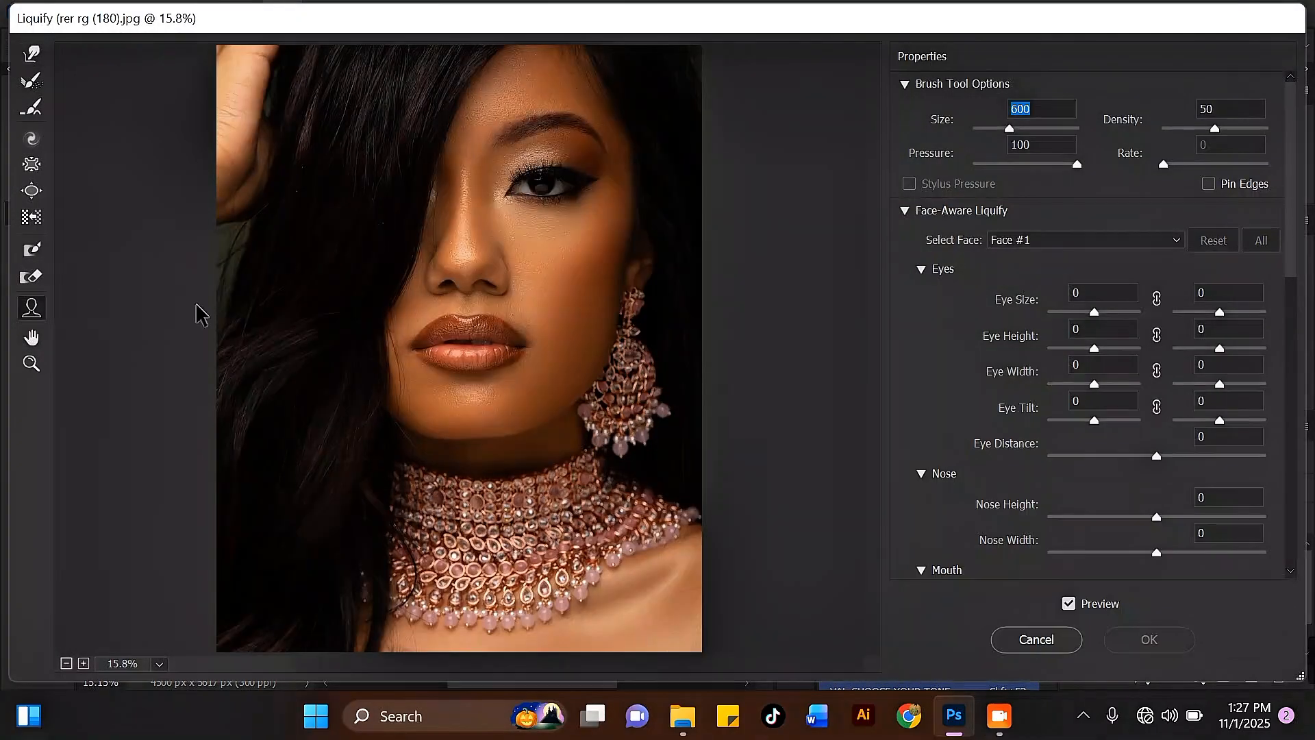
pyautogui.click(32, 307)
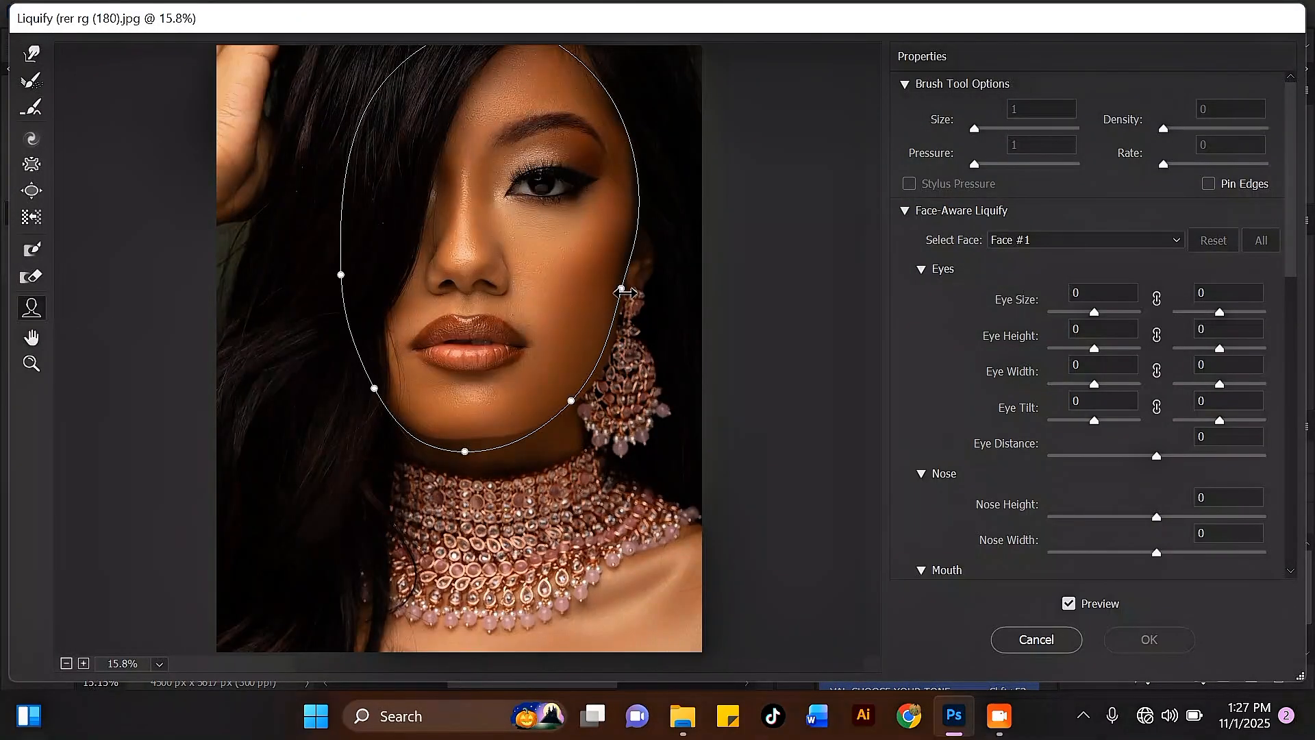
pyautogui.moveTo(624, 292); pyautogui.dragTo(616, 291)
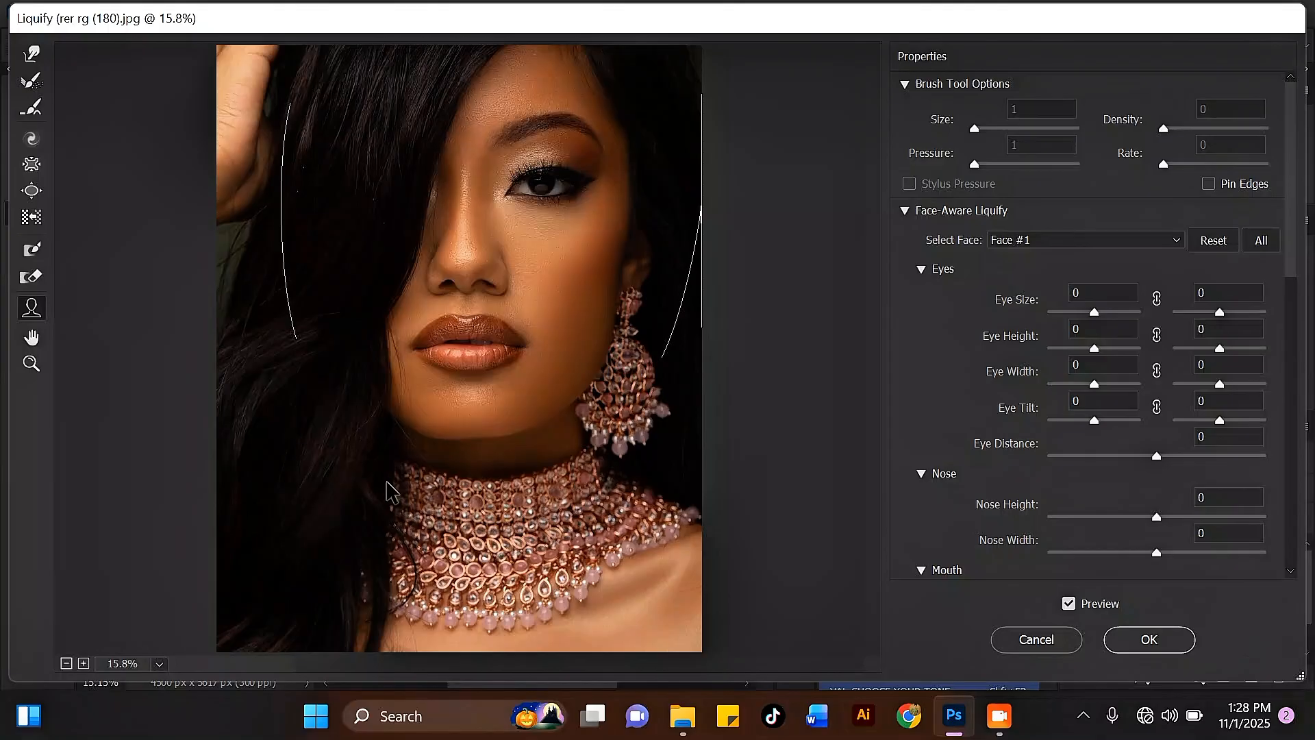
pyautogui.click(1179, 640)
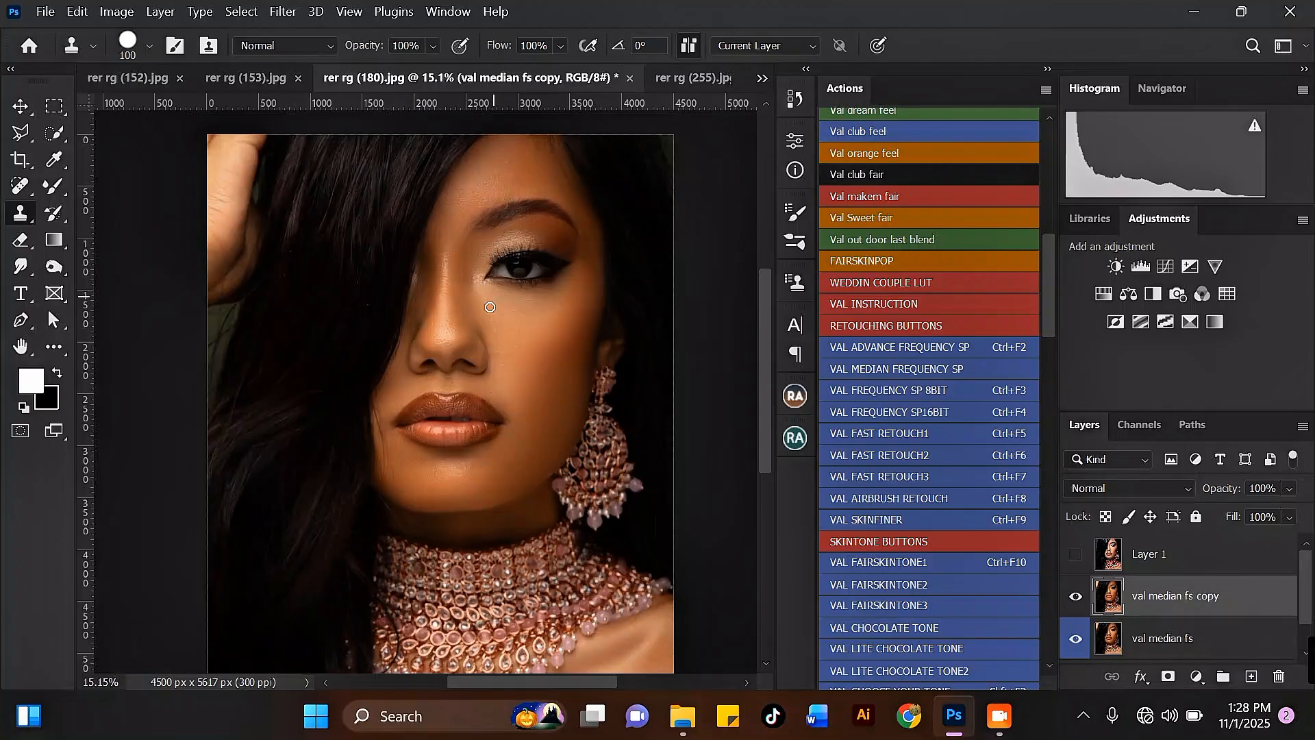
# Duplicate the val median fs copy layer.
pyautogui.scroll(3, 479, 326)
pyautogui.scroll(-2, 479, 321)
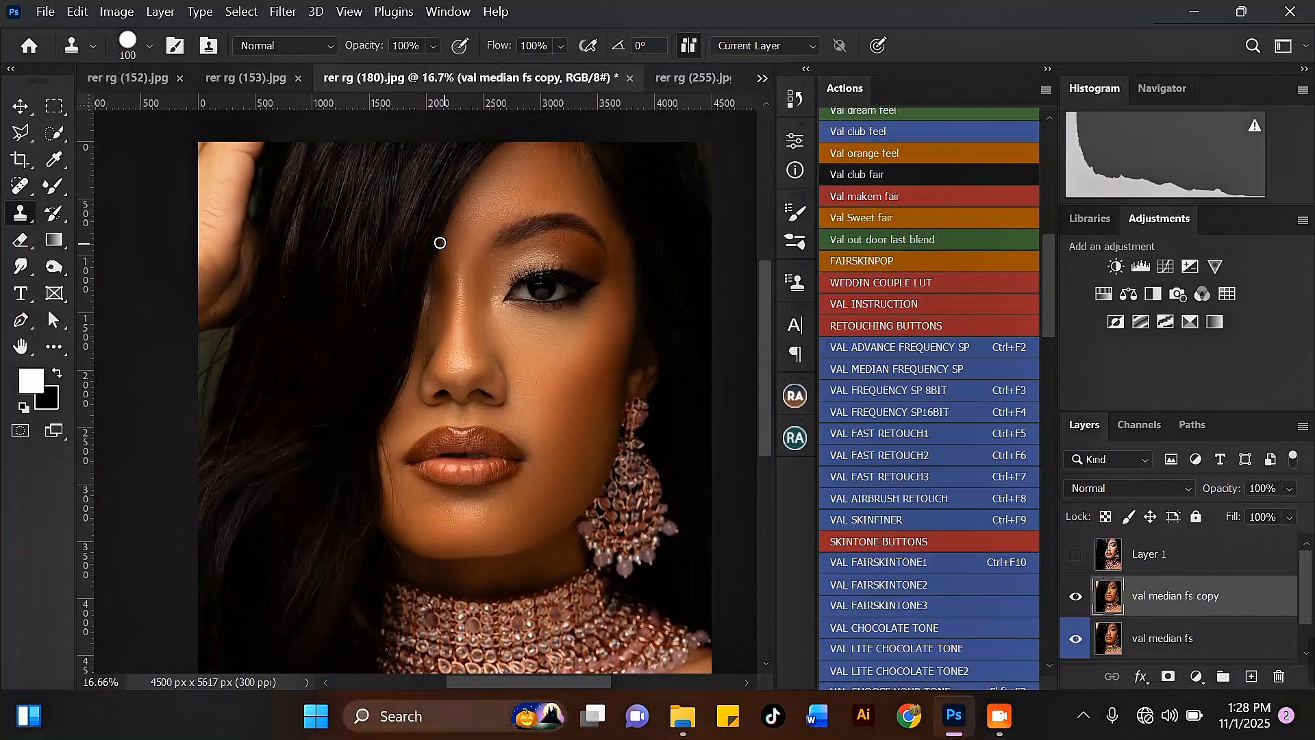
pyautogui.scroll(1, 439, 242)
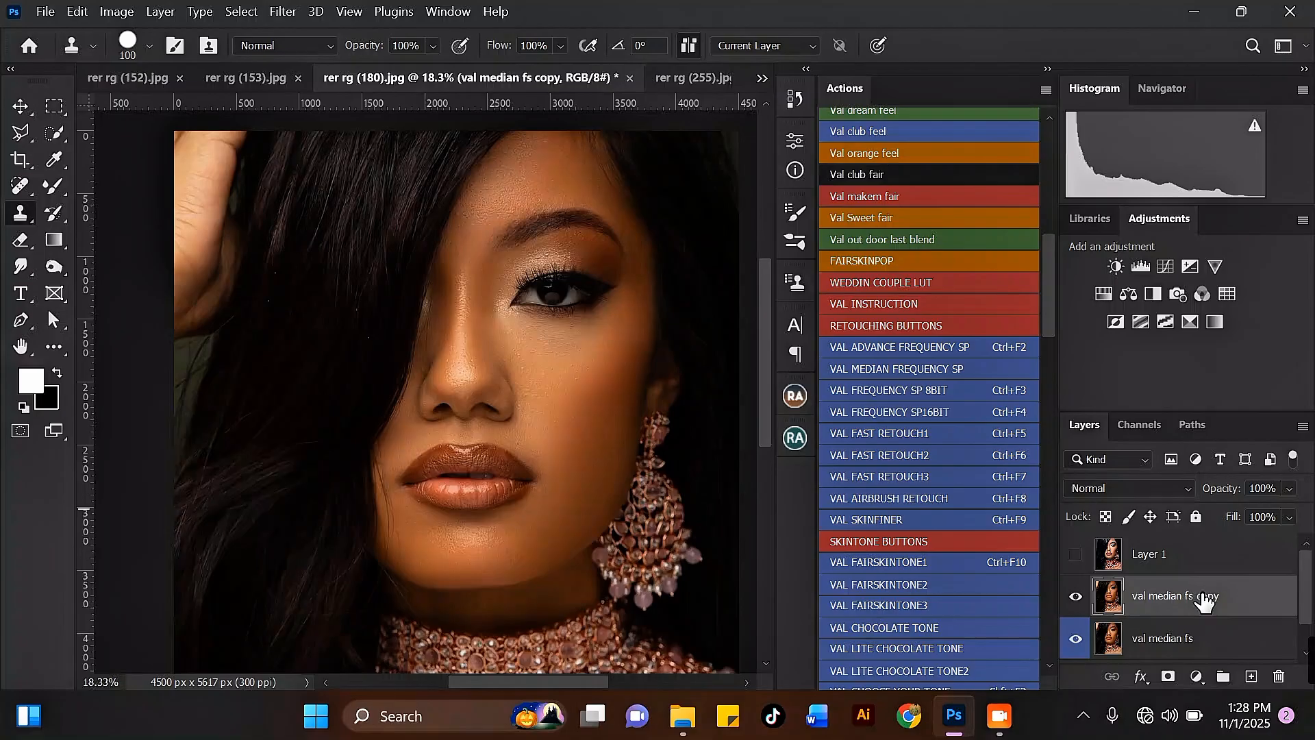
pyautogui.hotkey('ctrl', 'j')
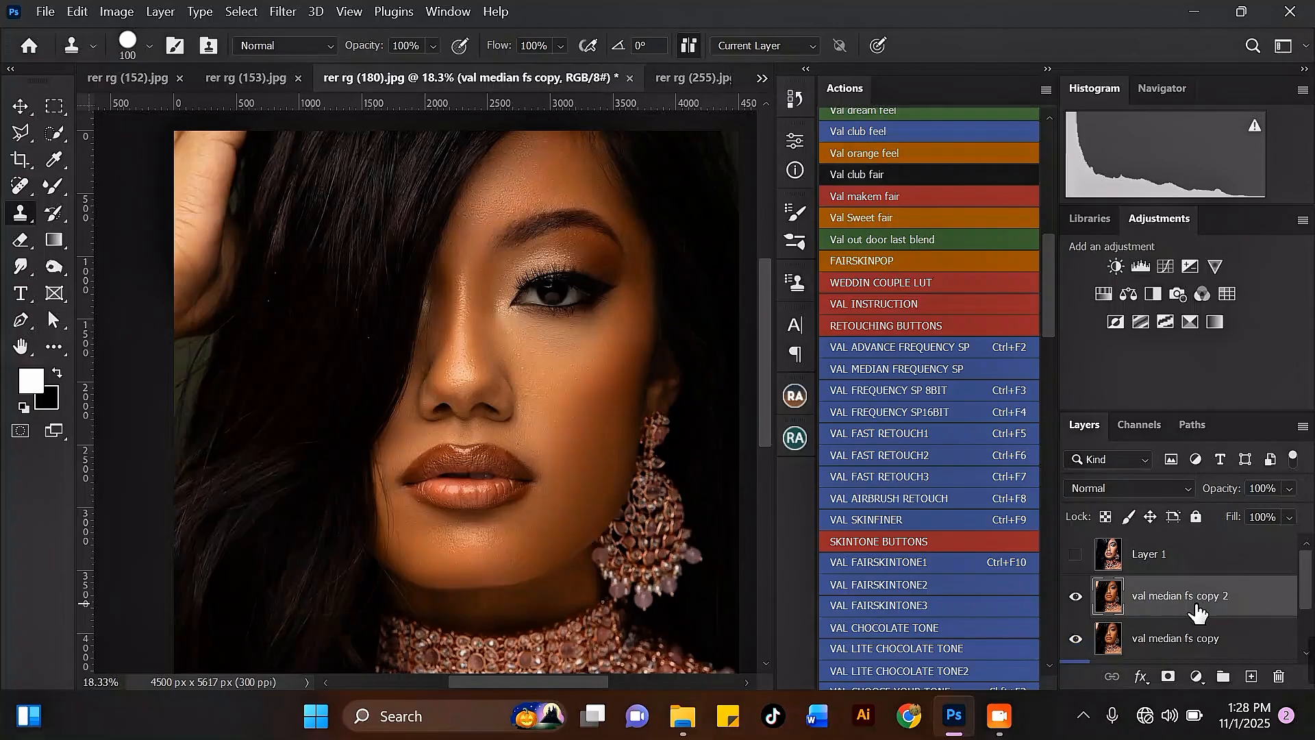
# Open the Camera Raw Filter on the new copy and switch to the before/after view.
pyautogui.click(288, 12)
pyautogui.click(354, 155)
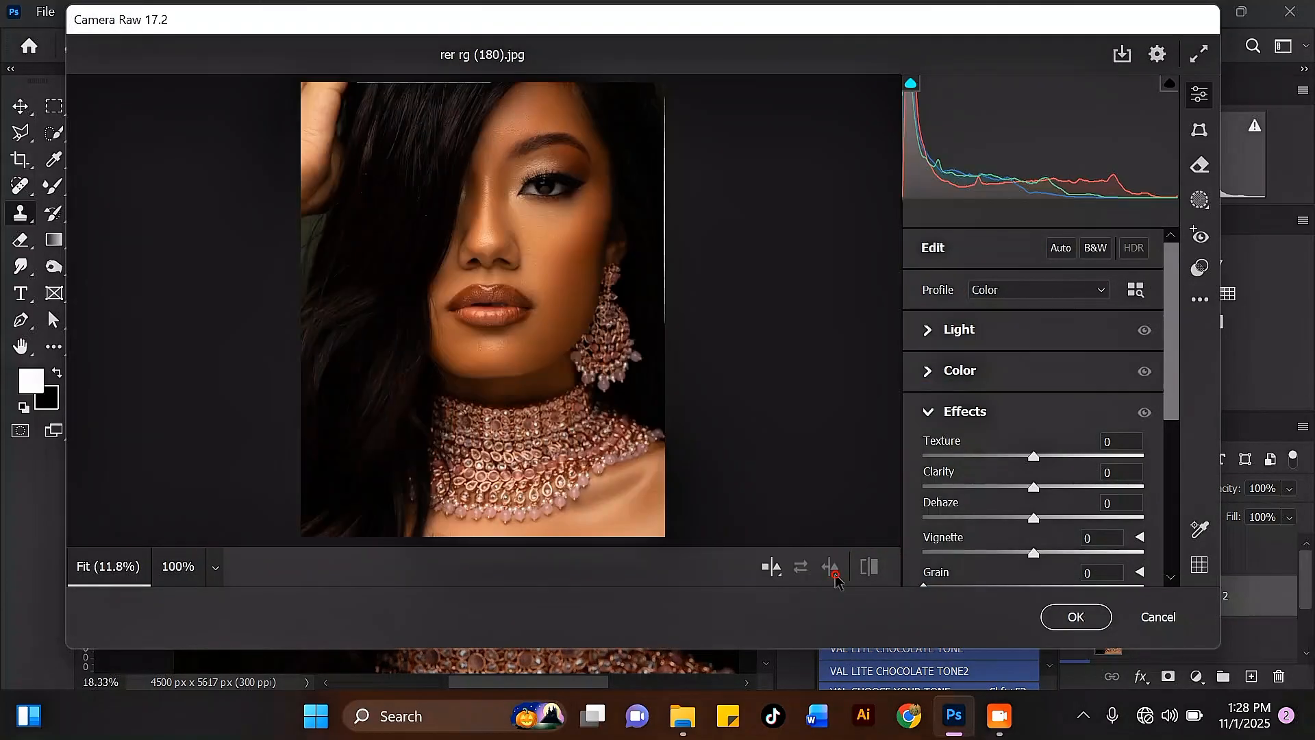
pyautogui.click(834, 576)
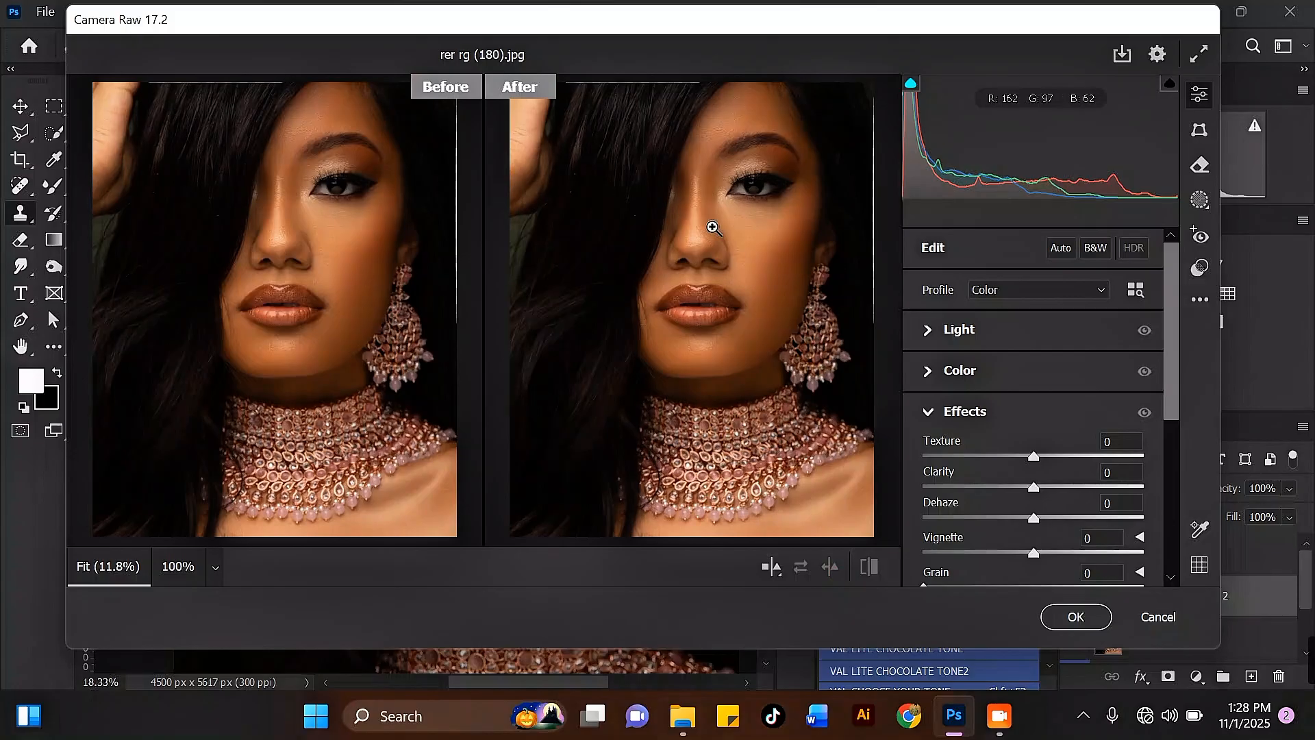
# Open Presets, collapse User Presets and apply the Adaptive: Portrait Enhance Portrait preset, adjusting its amount.
pyautogui.click(1199, 267)
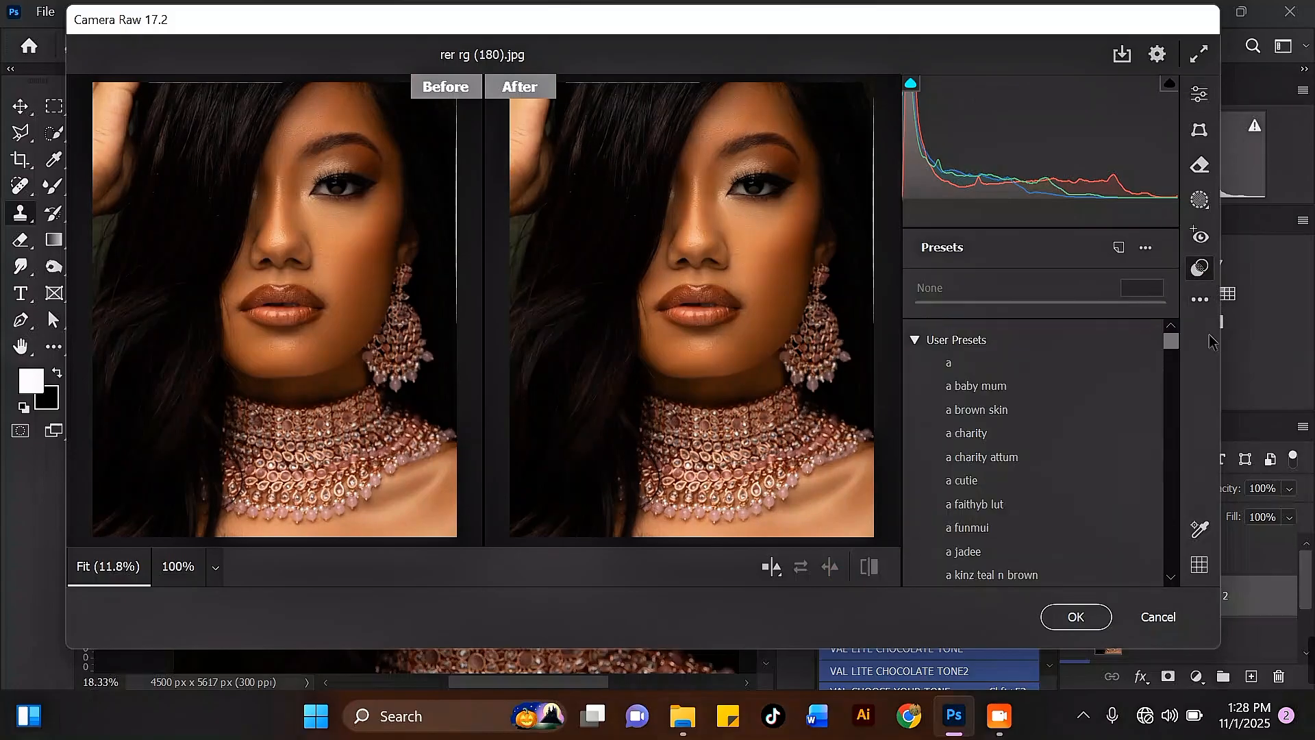
pyautogui.click(912, 341)
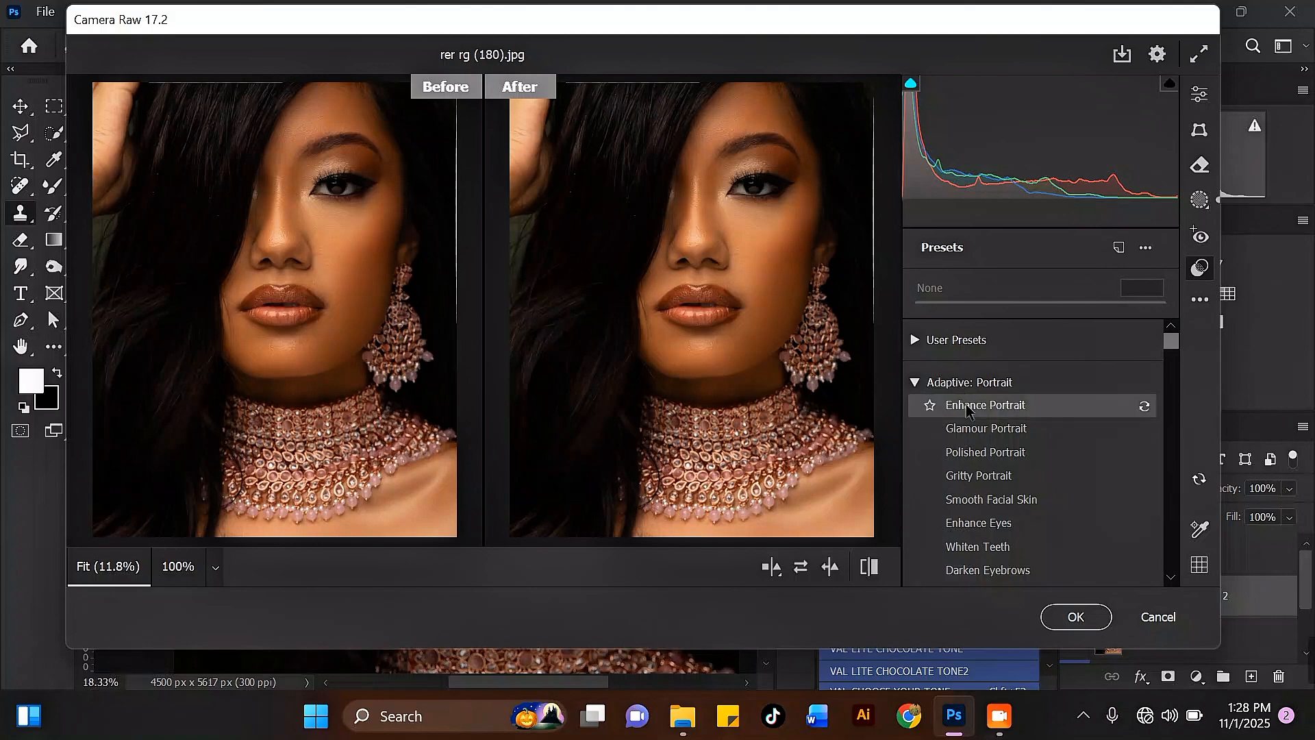
pyautogui.click(970, 408)
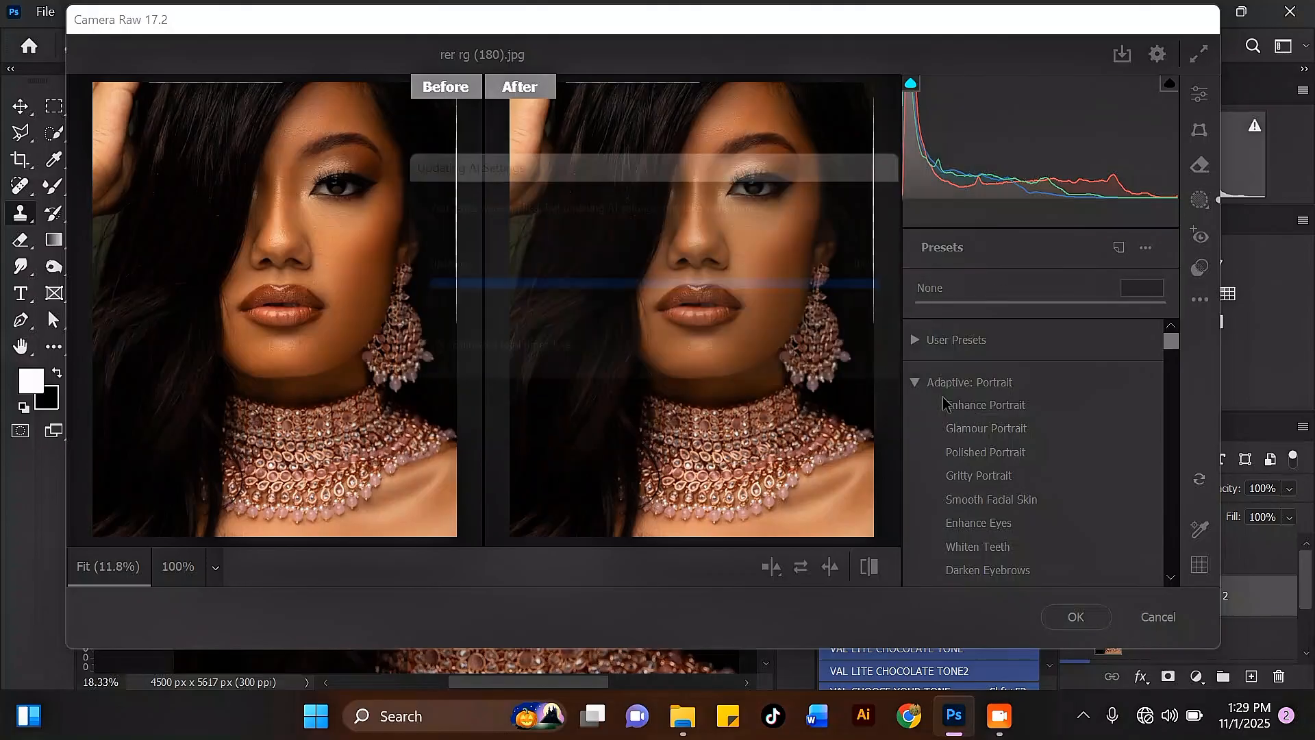
pyautogui.click(992, 407)
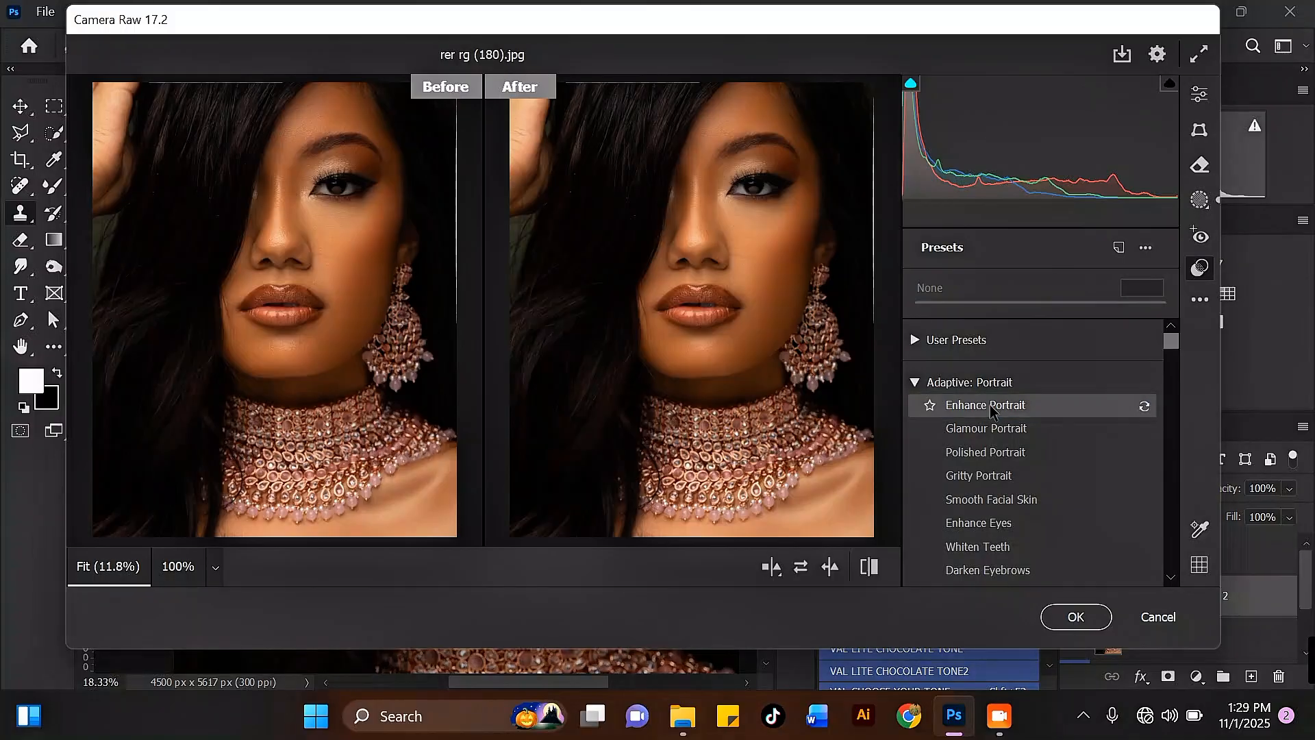
pyautogui.click(991, 409)
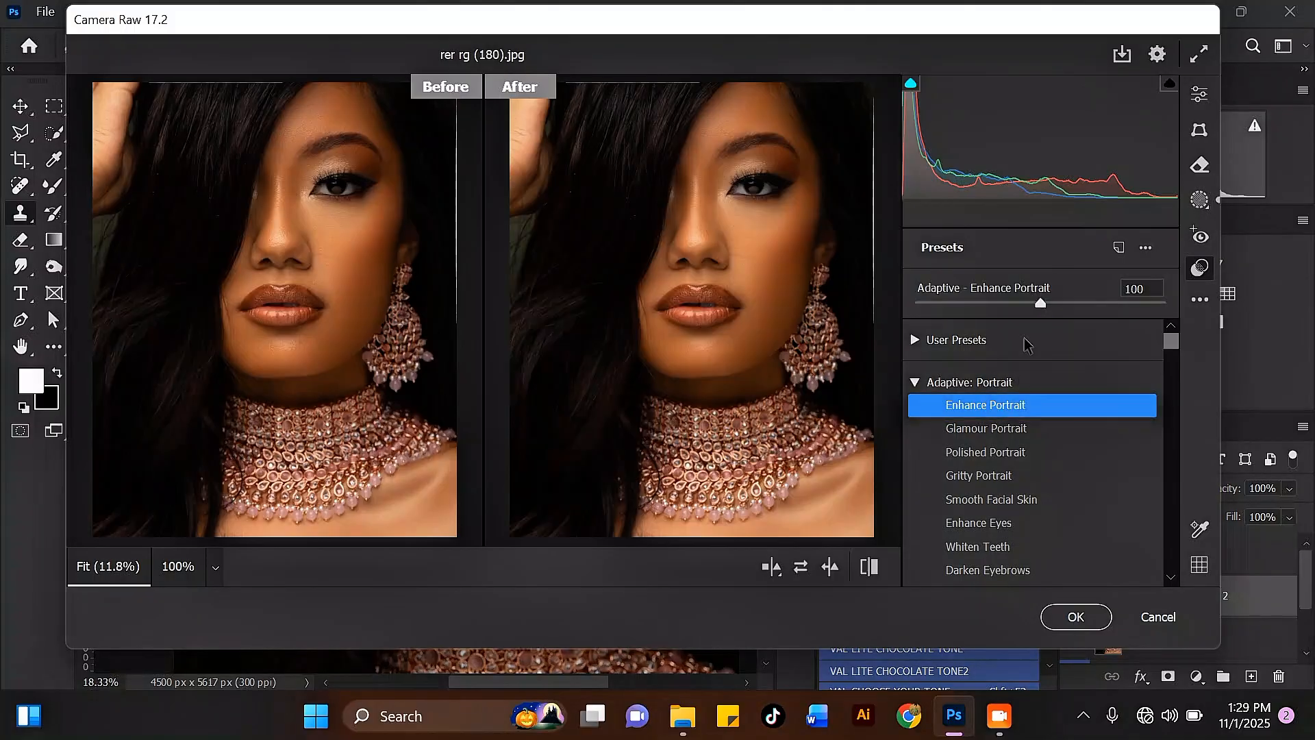
pyautogui.moveTo(1043, 308); pyautogui.dragTo(1066, 308)
# Try the Glamour Portrait and Enhance Eyes adaptive presets, adjusting each amount.
pyautogui.click(987, 432)
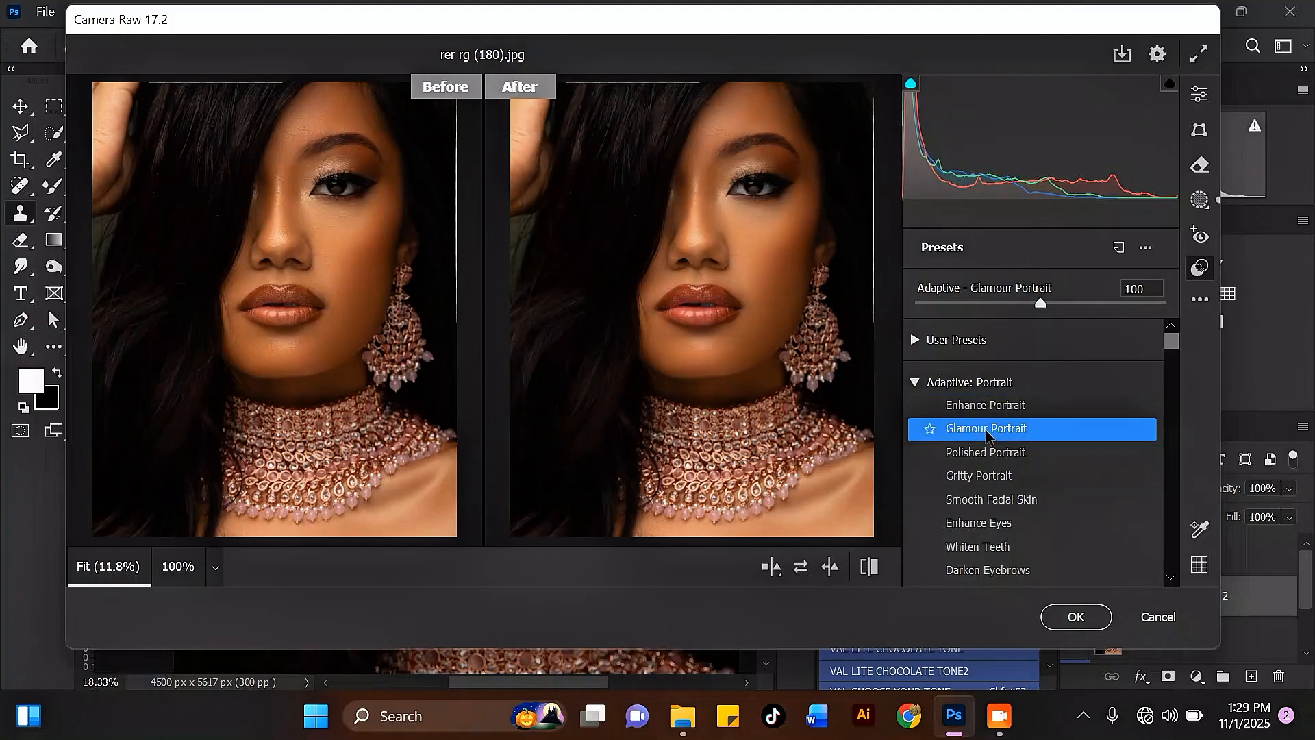
pyautogui.moveTo(1046, 304); pyautogui.dragTo(1113, 304)
pyautogui.click(997, 524)
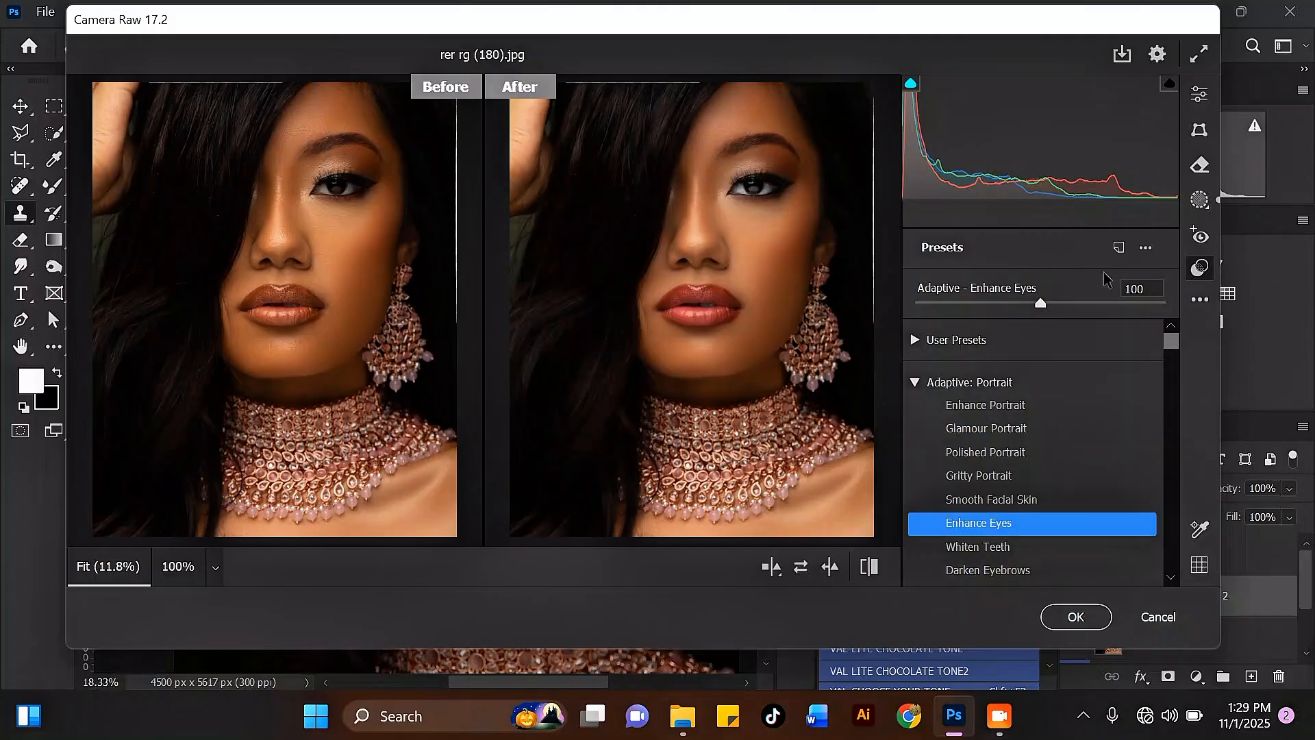
pyautogui.moveTo(1041, 303); pyautogui.dragTo(1069, 310)
# Apply Darken Eyebrows, then scroll to Adaptive: Subject and apply the Light preset.
pyautogui.click(1008, 573)
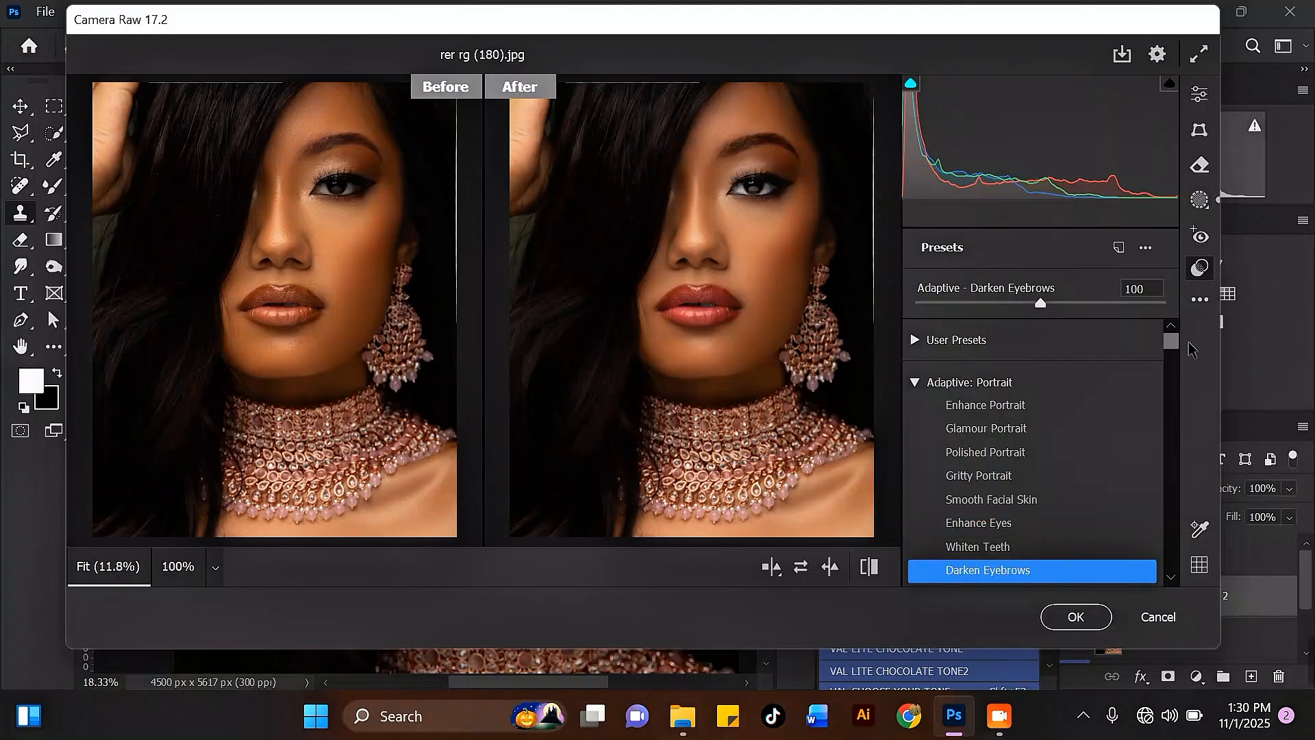
pyautogui.moveTo(1172, 345); pyautogui.dragTo(1176, 353)
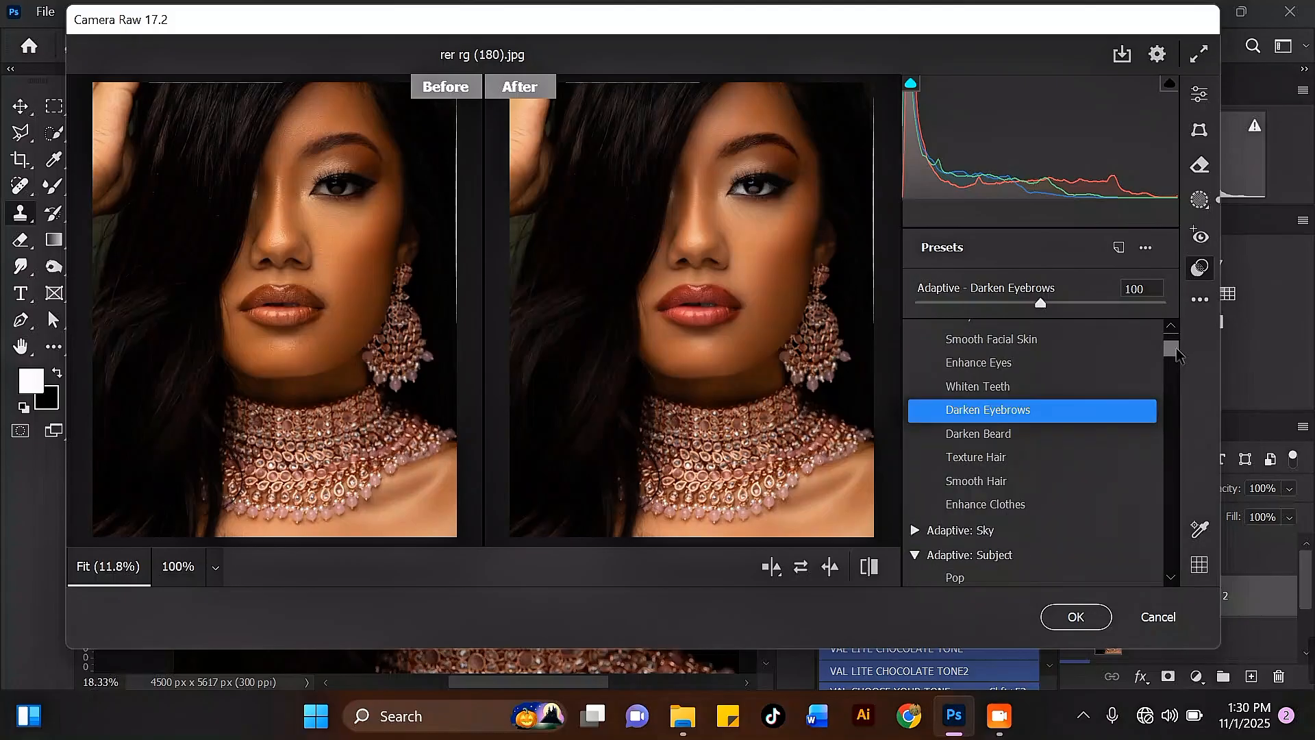
pyautogui.moveTo(1177, 353); pyautogui.dragTo(1181, 357)
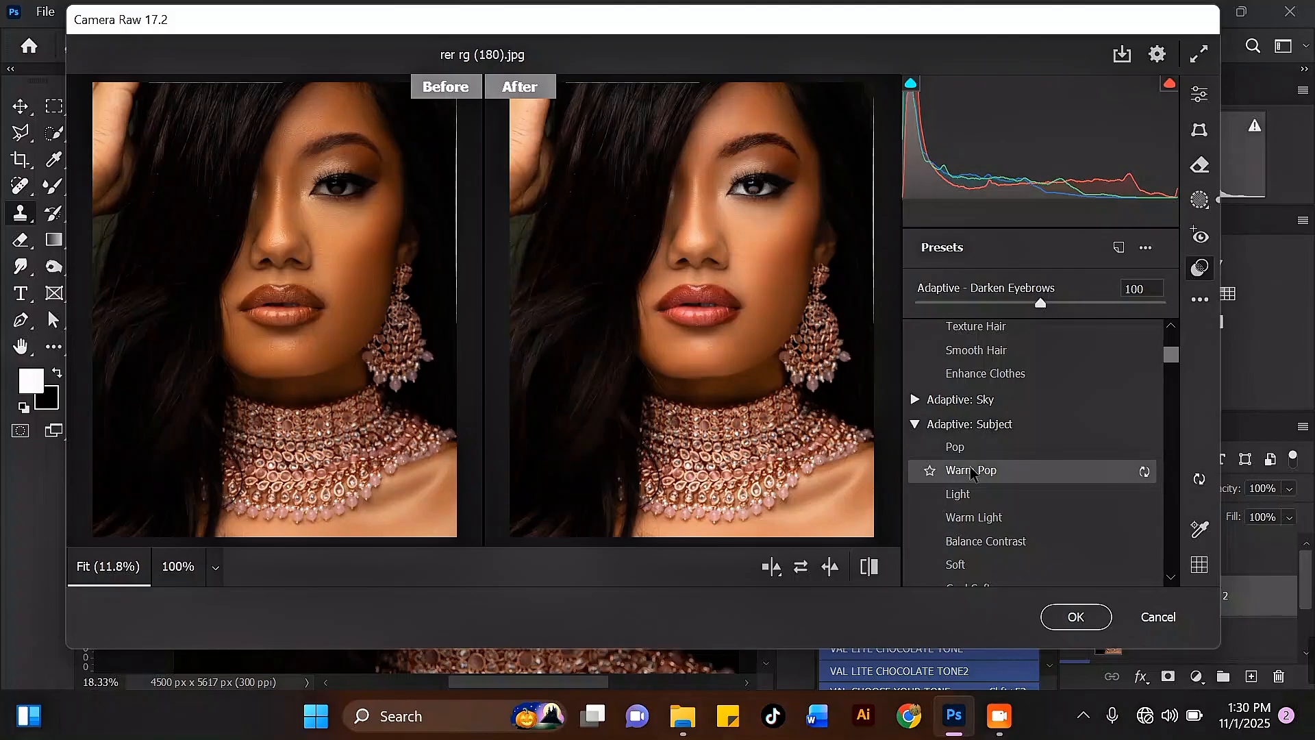
pyautogui.click(969, 504)
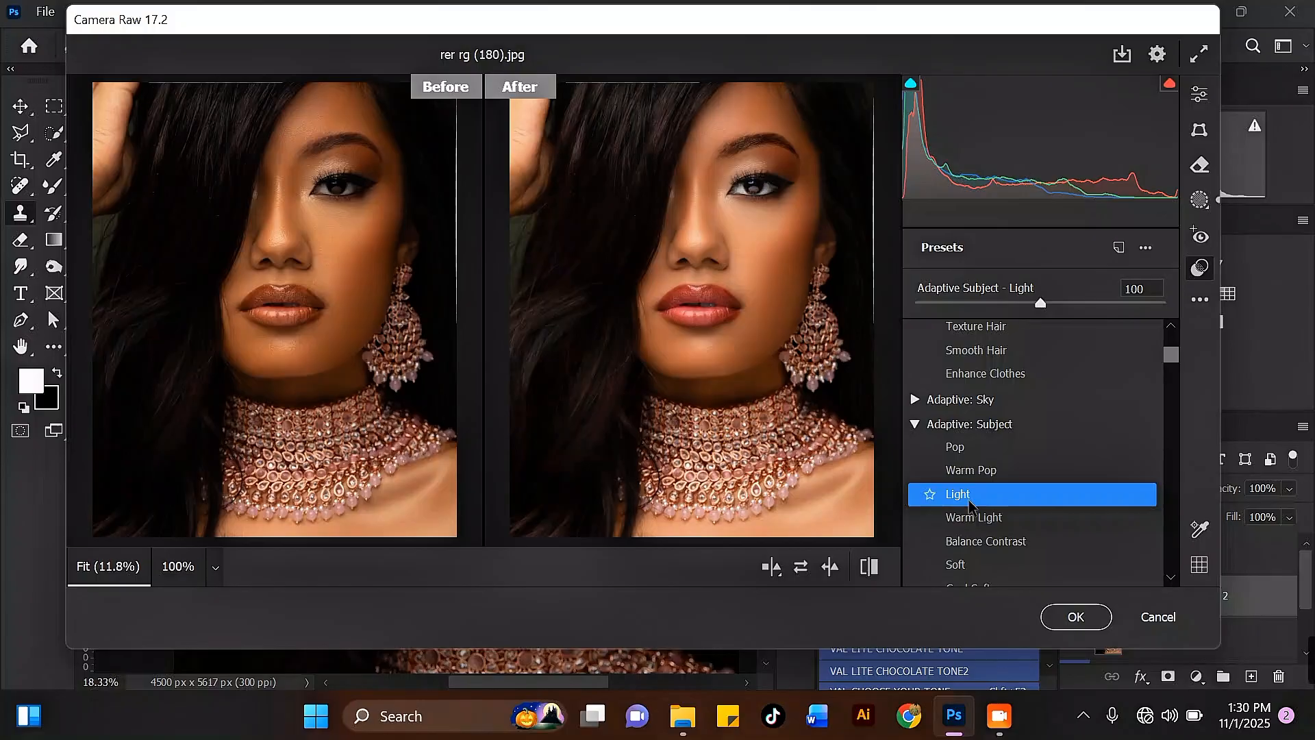
# Try the Warm Light and Pop adaptive subject presets, then reapply the Light preset.
pyautogui.click(980, 518)
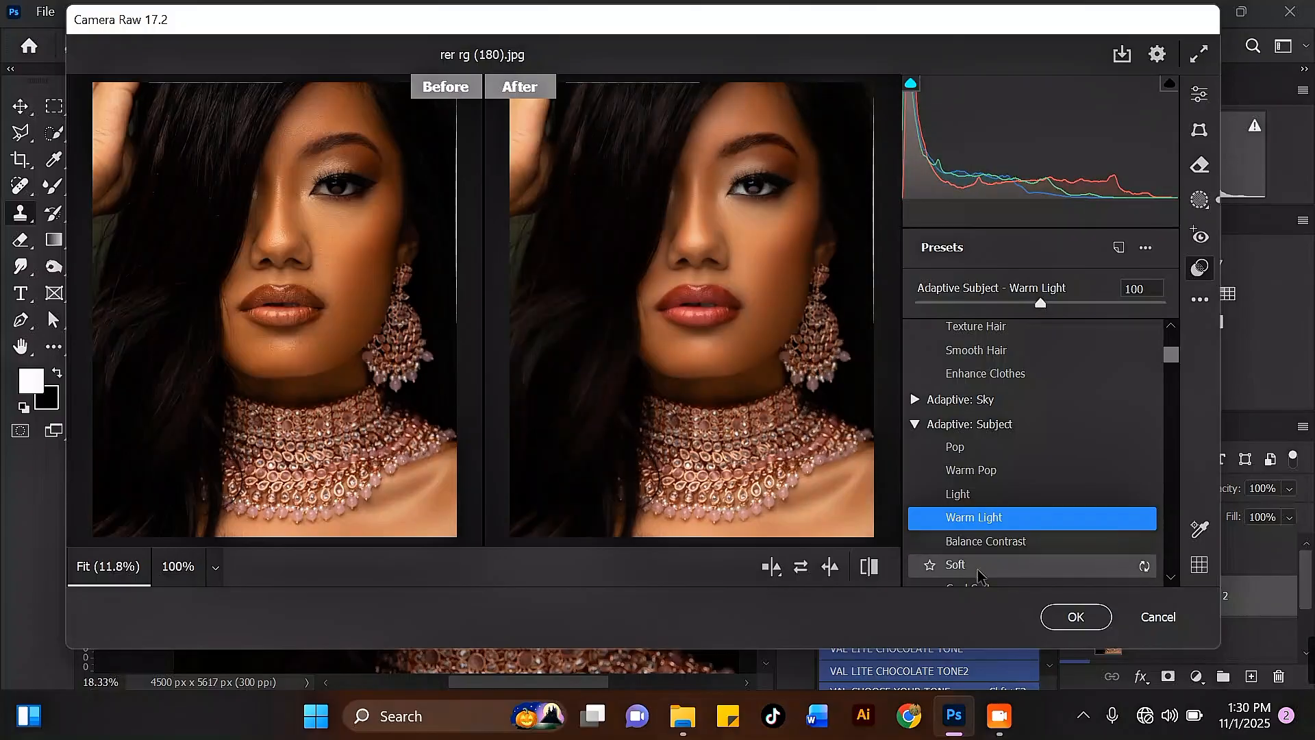
pyautogui.click(973, 452)
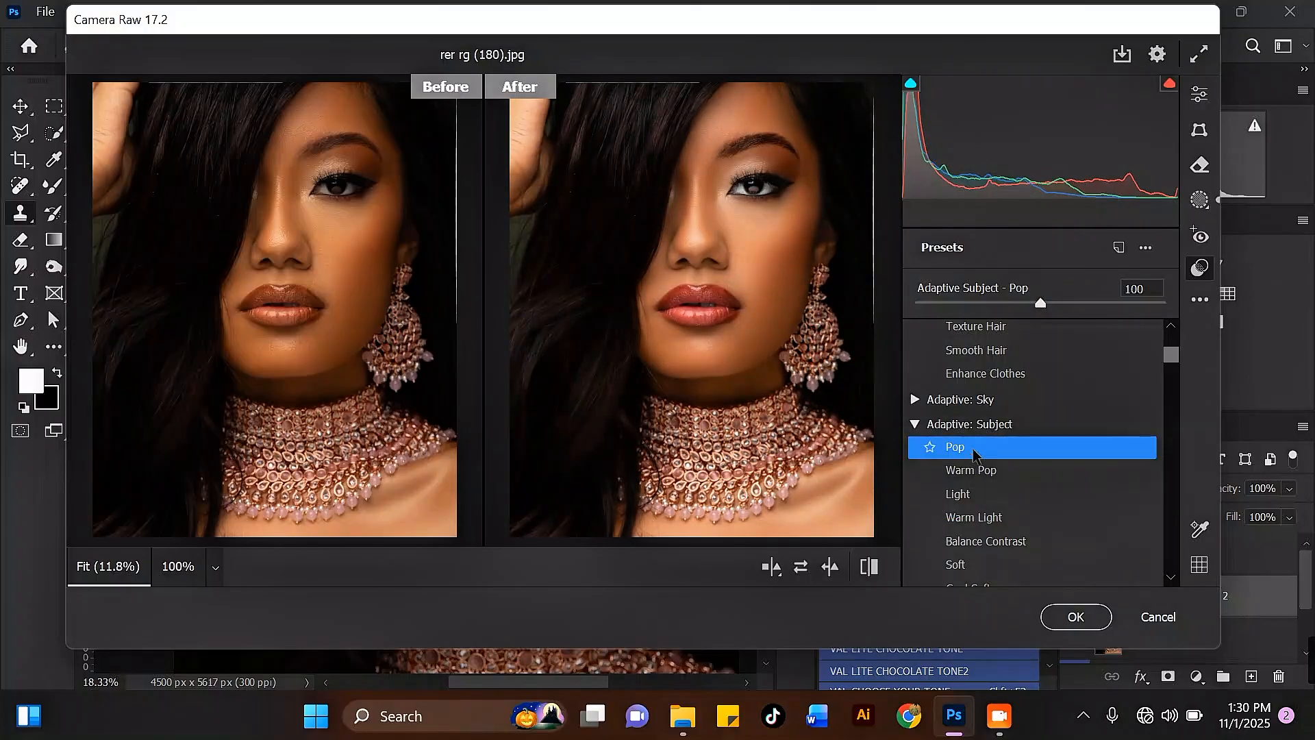
pyautogui.scroll(-5, 1174, 350)
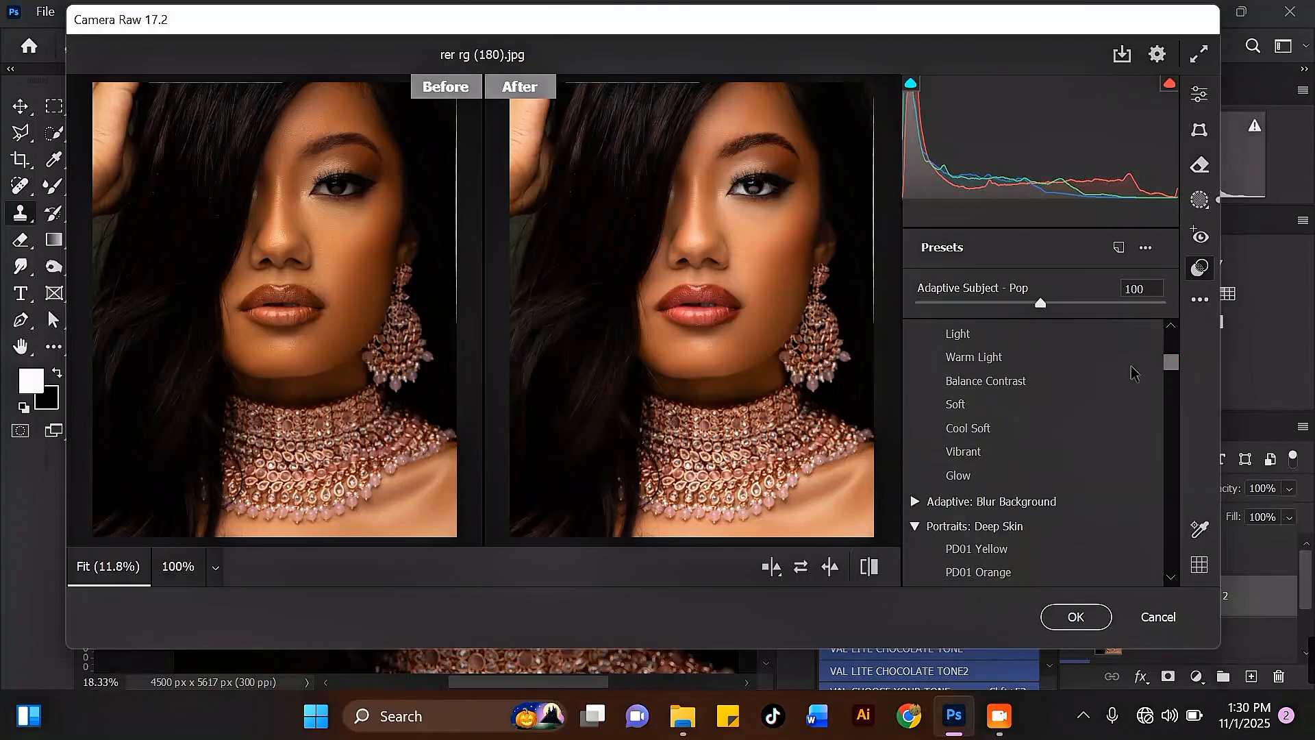
pyautogui.click(991, 345)
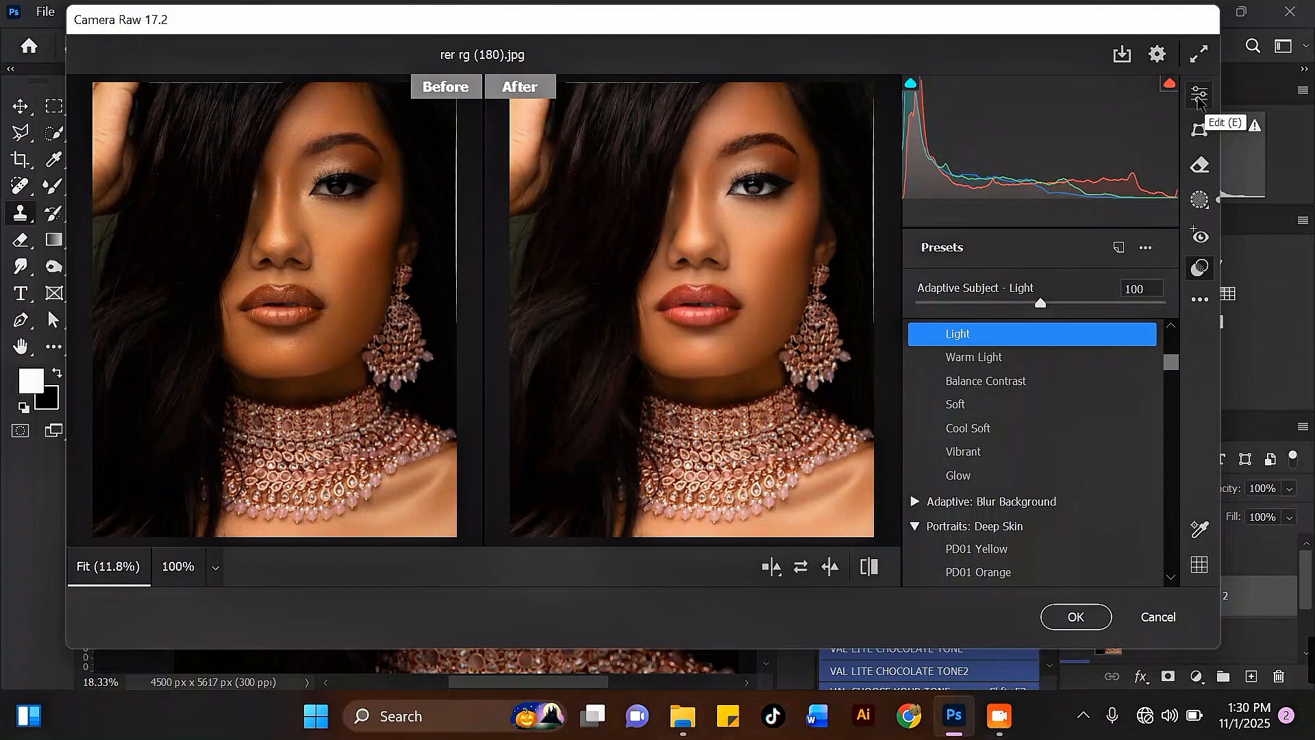
# In the Edit panel's Color section, set Temperature to -9 and Vibrance to +28.
pyautogui.click(1198, 98)
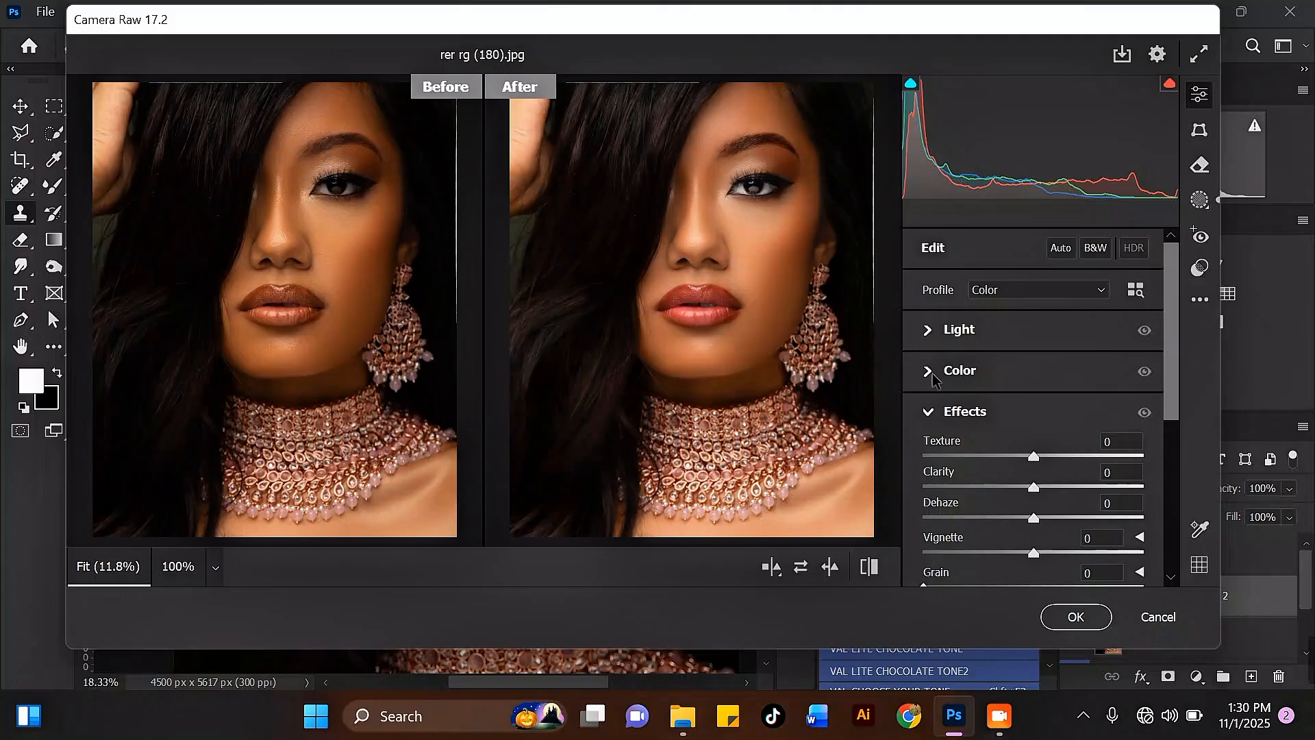
pyautogui.click(956, 371)
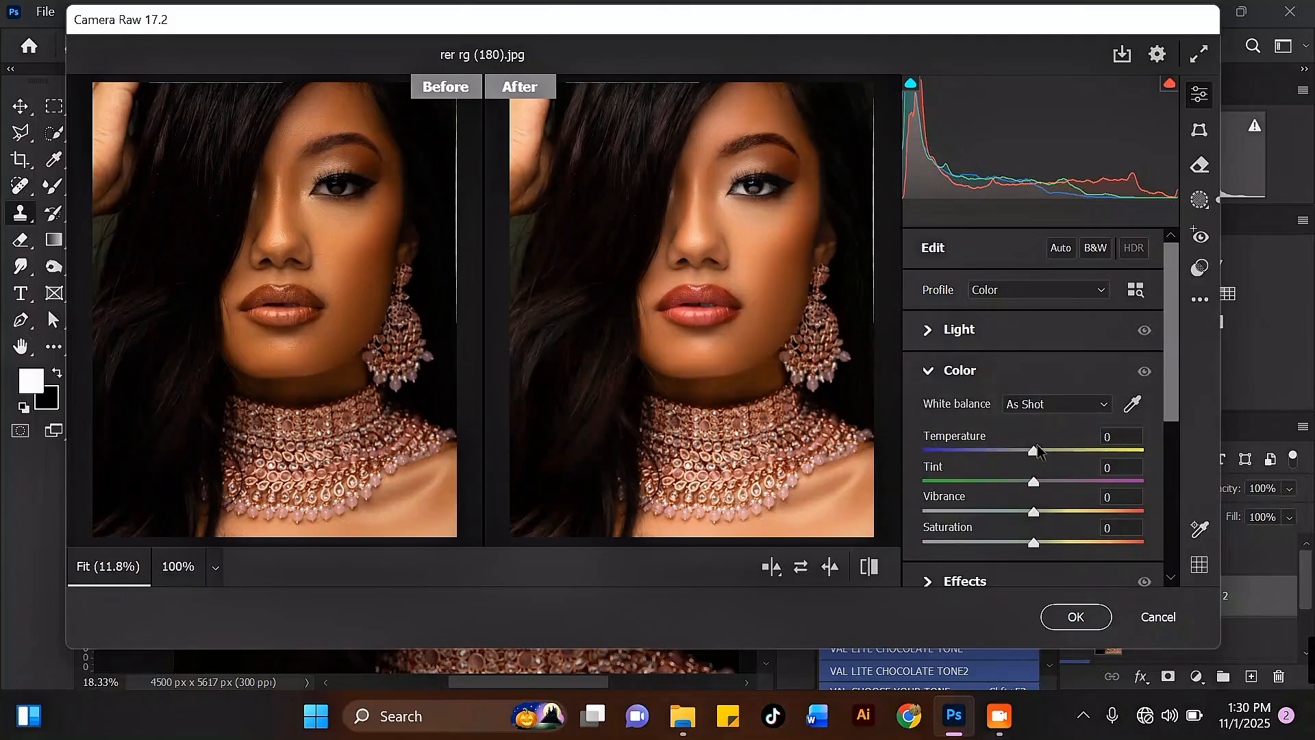
pyautogui.moveTo(1033, 452); pyautogui.dragTo(1019, 452)
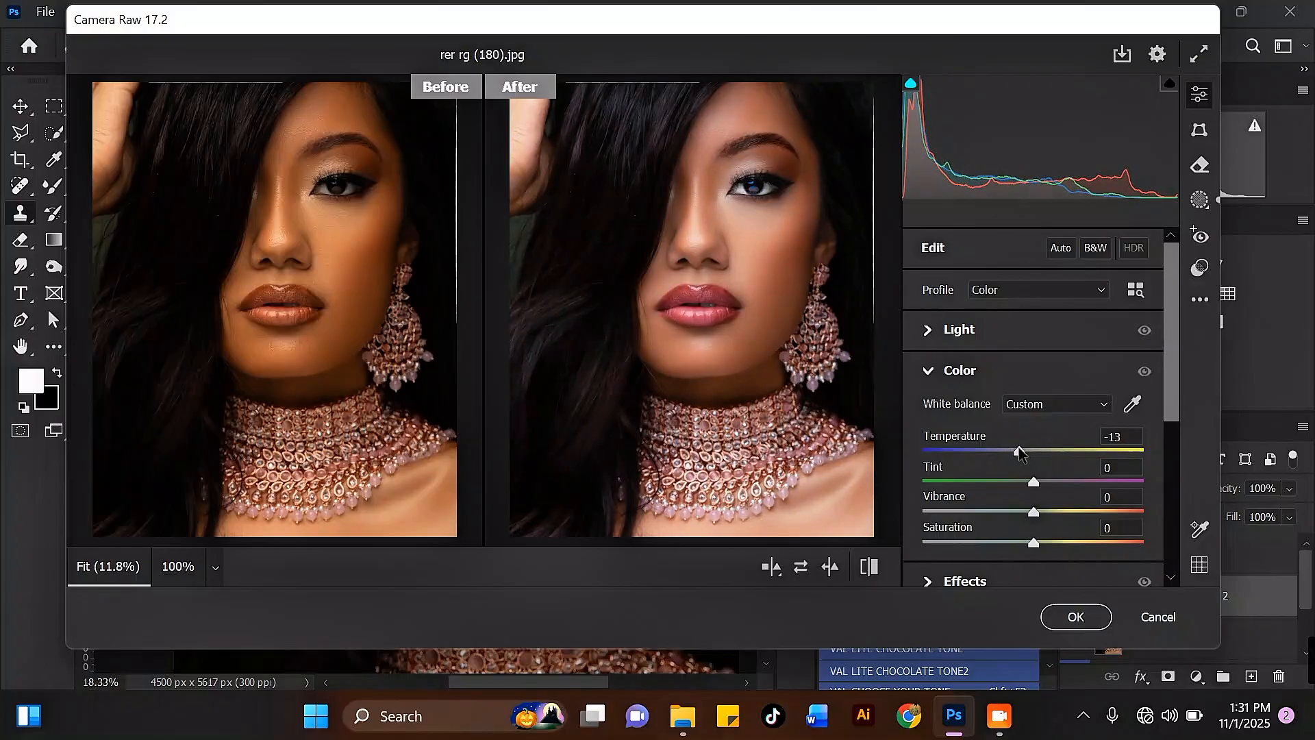
pyautogui.moveTo(1020, 452); pyautogui.dragTo(1024, 452)
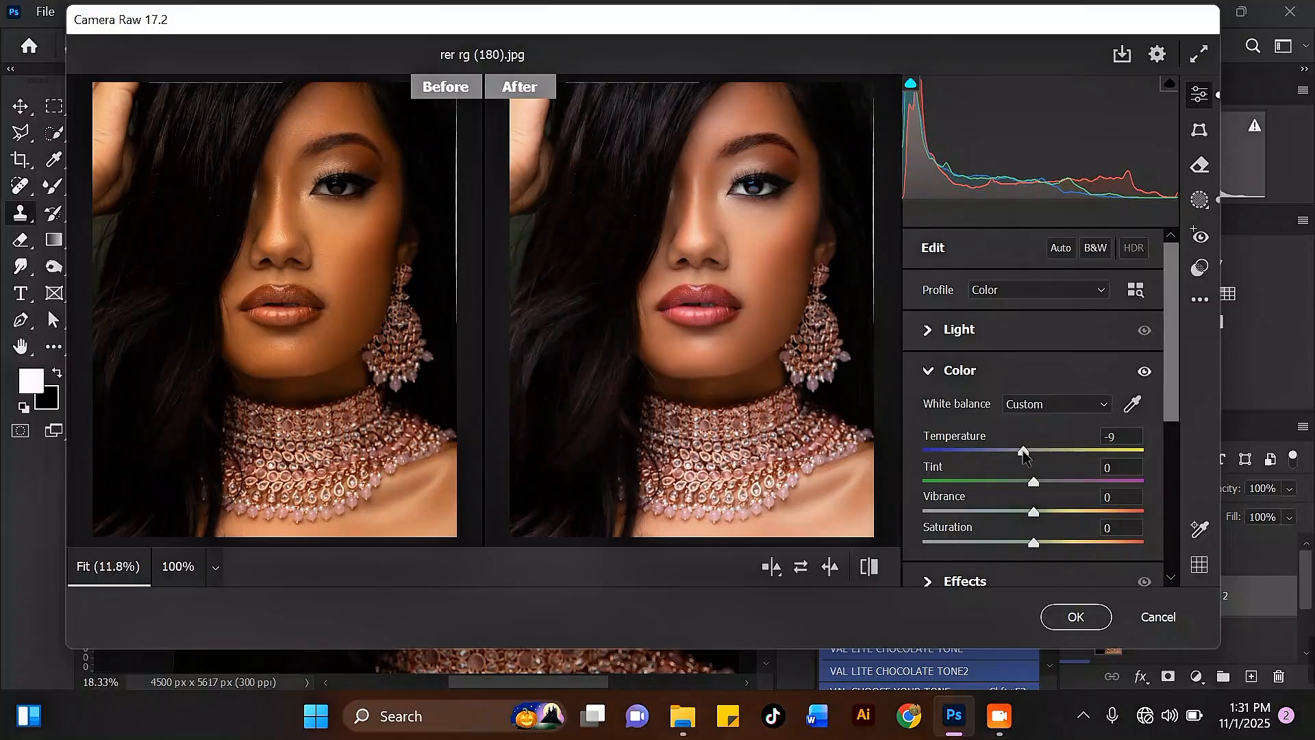
pyautogui.moveTo(1174, 399); pyautogui.dragTo(1173, 422)
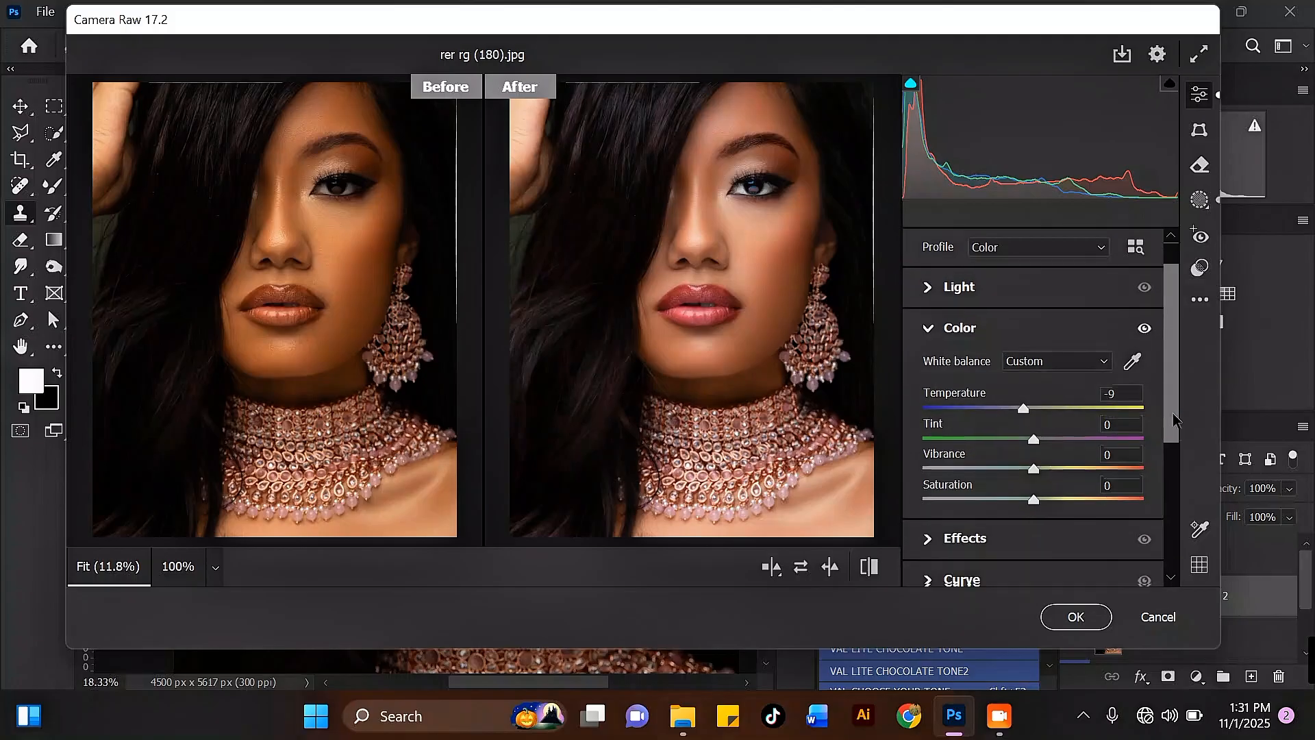
pyautogui.moveTo(1035, 467); pyautogui.dragTo(1063, 469)
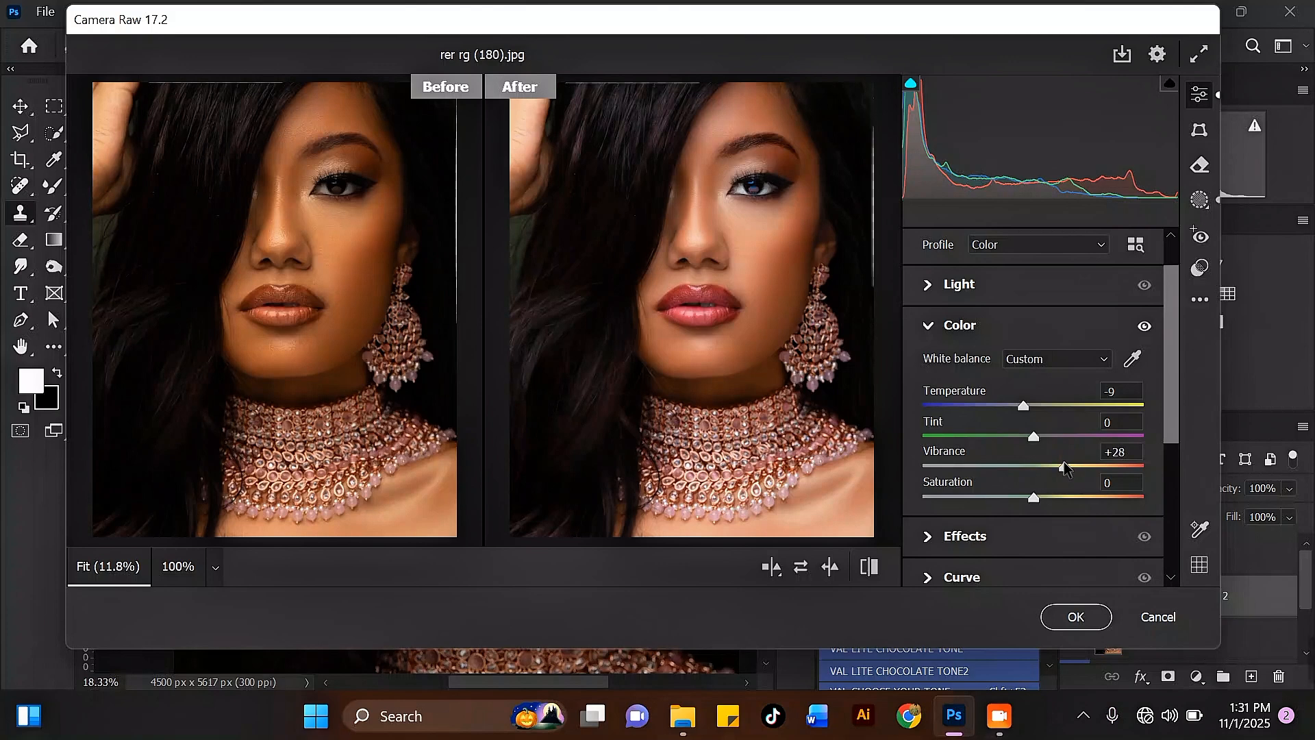
pyautogui.moveTo(1174, 375); pyautogui.dragTo(1147, 452)
pyautogui.scroll(5, 1148, 452)
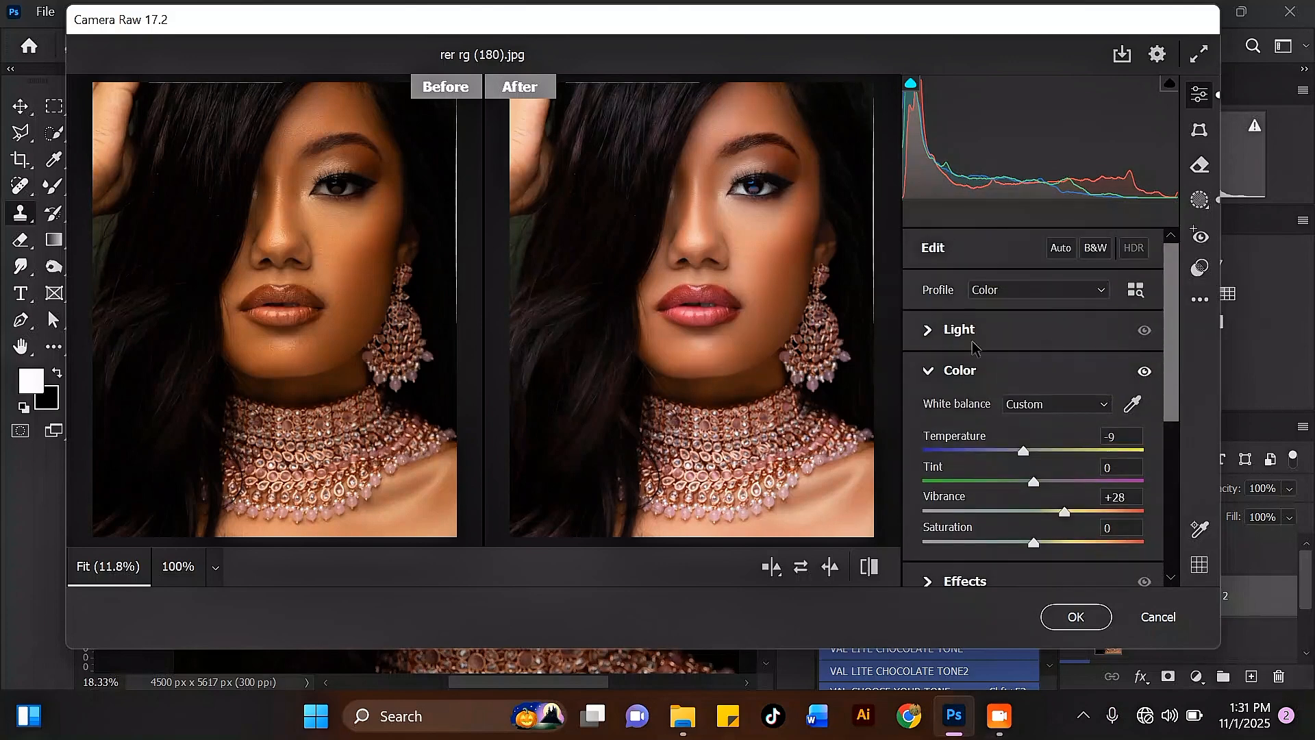
# Expand the Light section and set Blacks to -25.
pyautogui.click(932, 330)
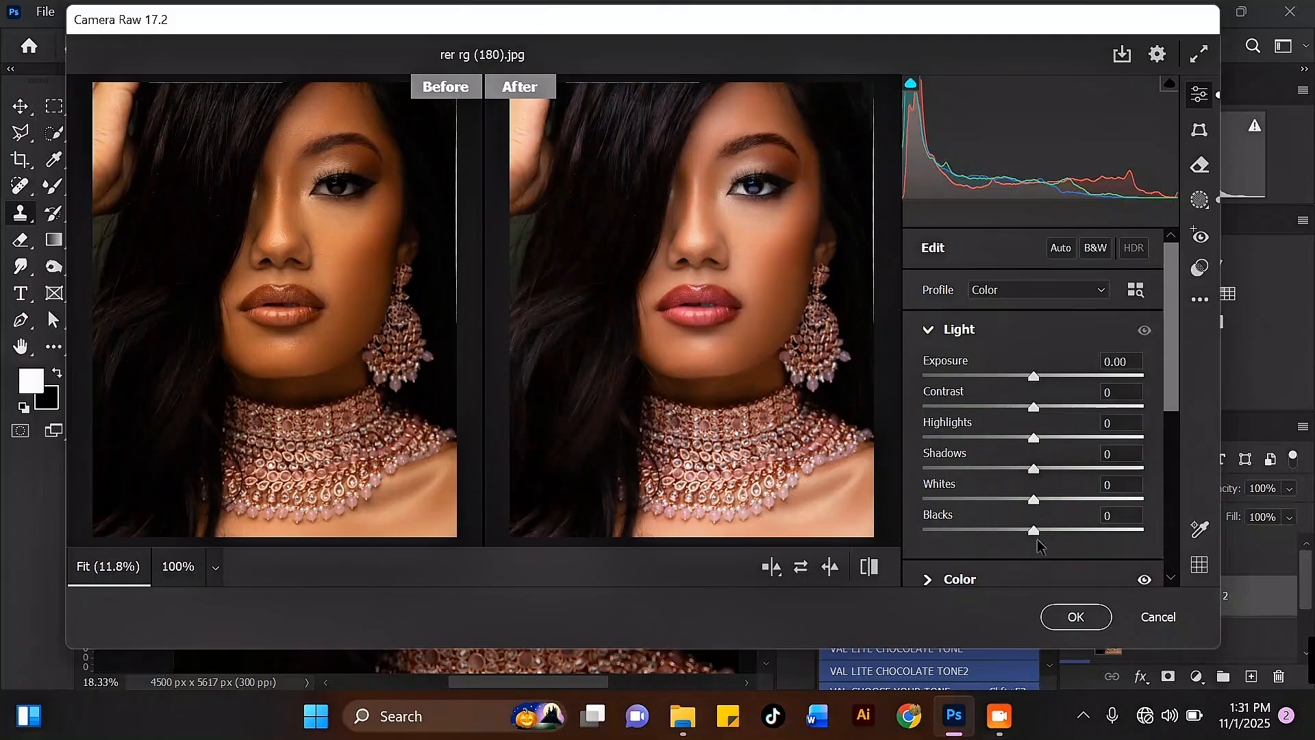
pyautogui.moveTo(1035, 531); pyautogui.dragTo(1005, 531)
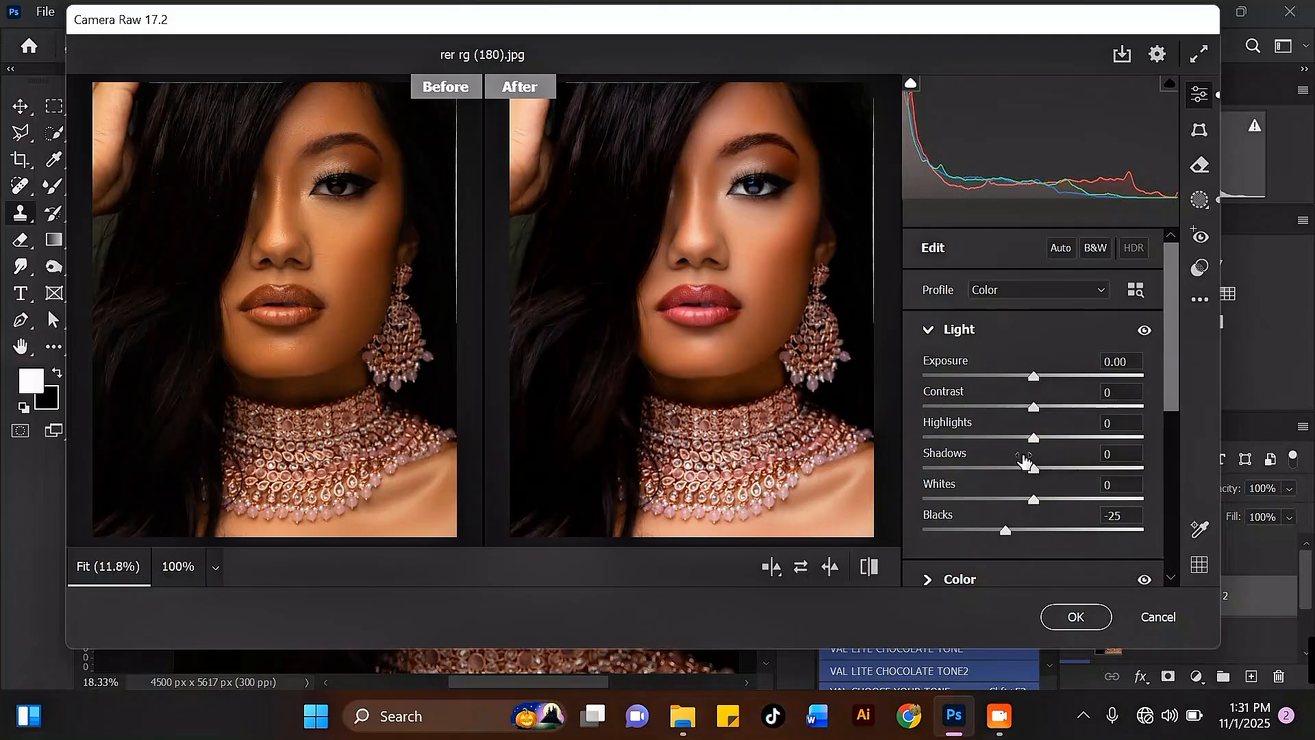
# Set Detail Sharpening to 20 and commit the Camera Raw changes.
pyautogui.scroll(-4, 1154, 498)
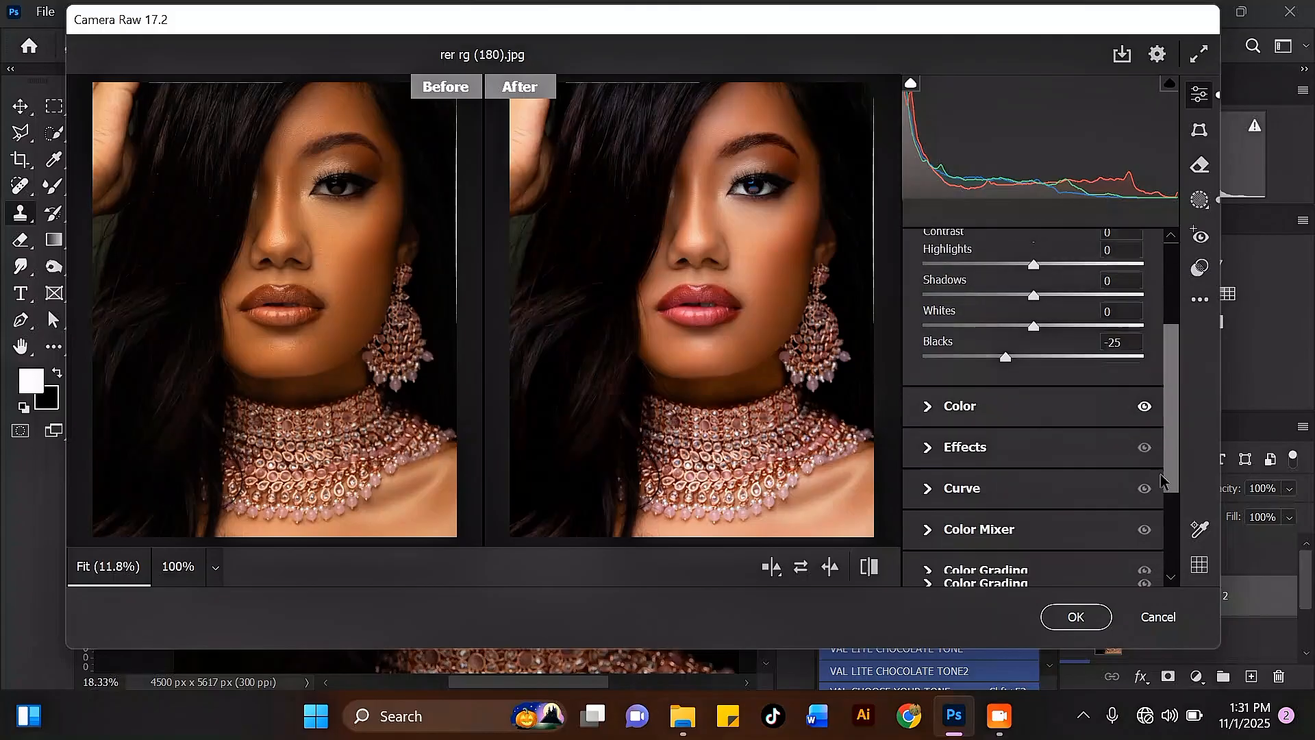
pyautogui.scroll(-2, 1154, 497)
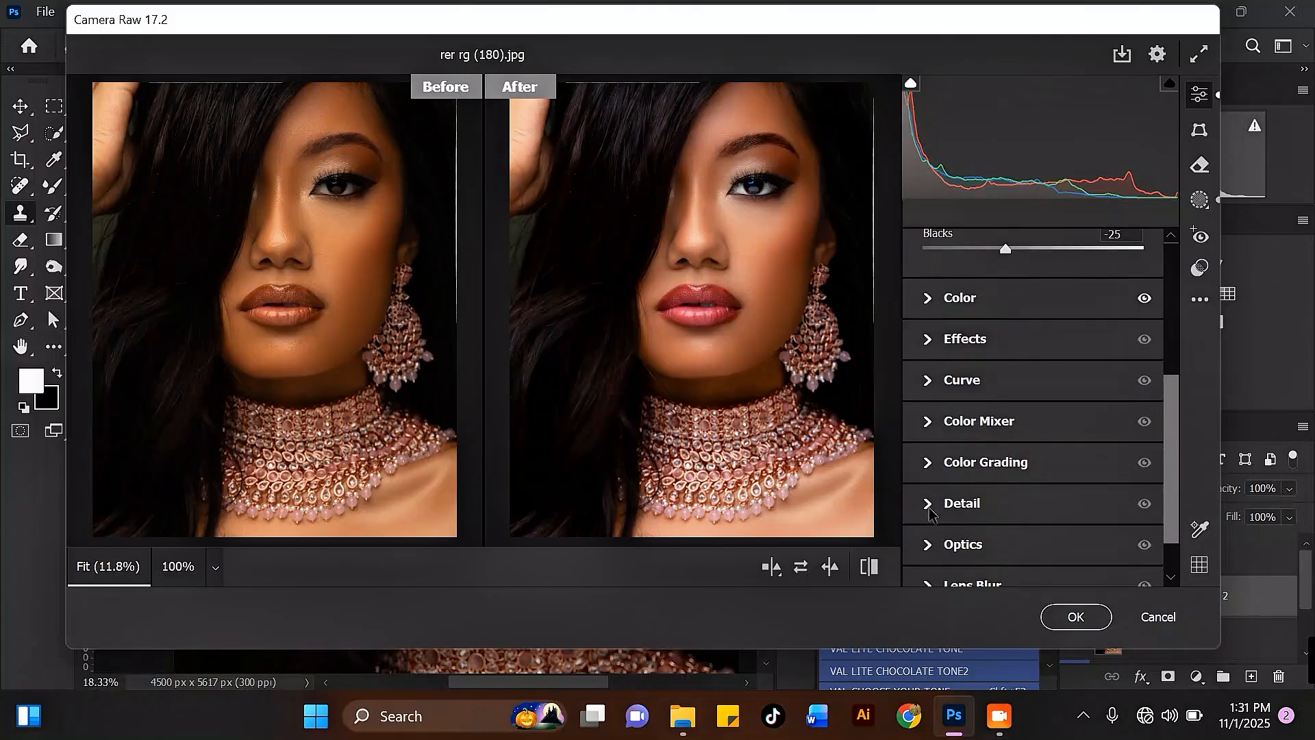
pyautogui.click(962, 504)
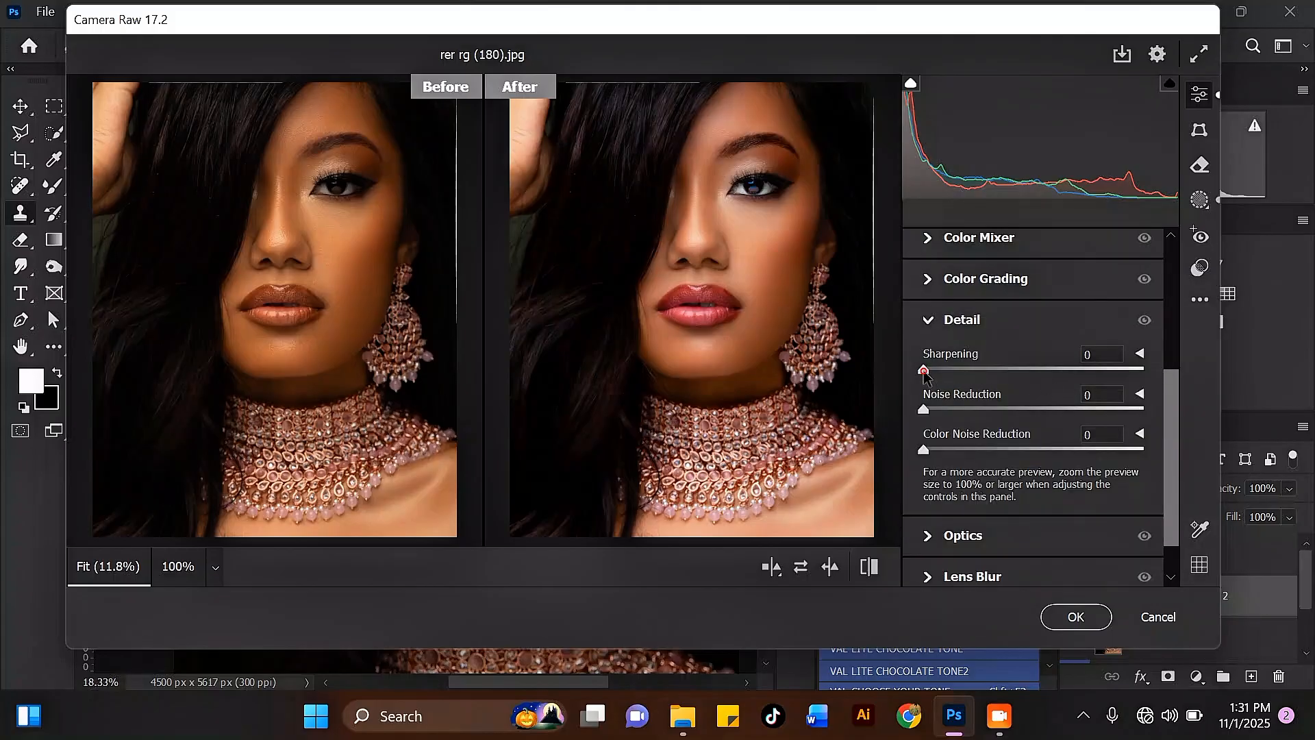
pyautogui.moveTo(925, 372); pyautogui.dragTo(954, 376)
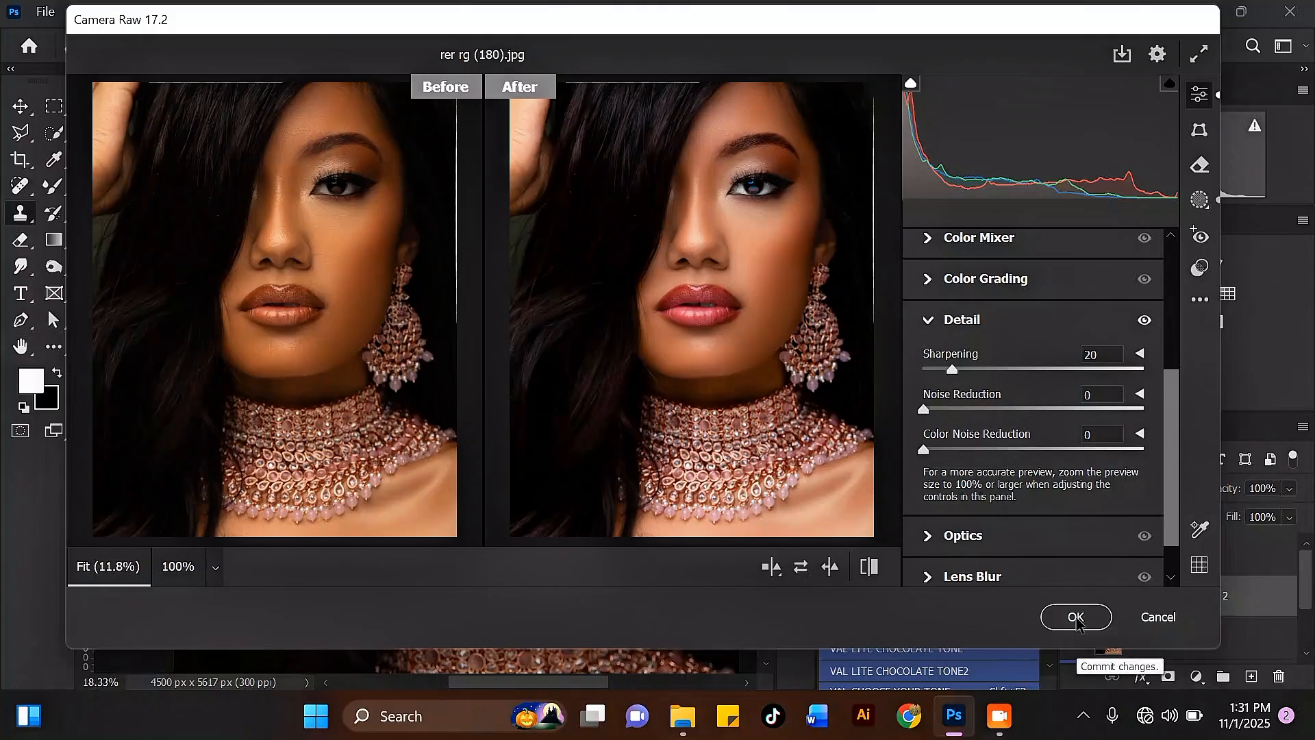
pyautogui.click(1076, 617)
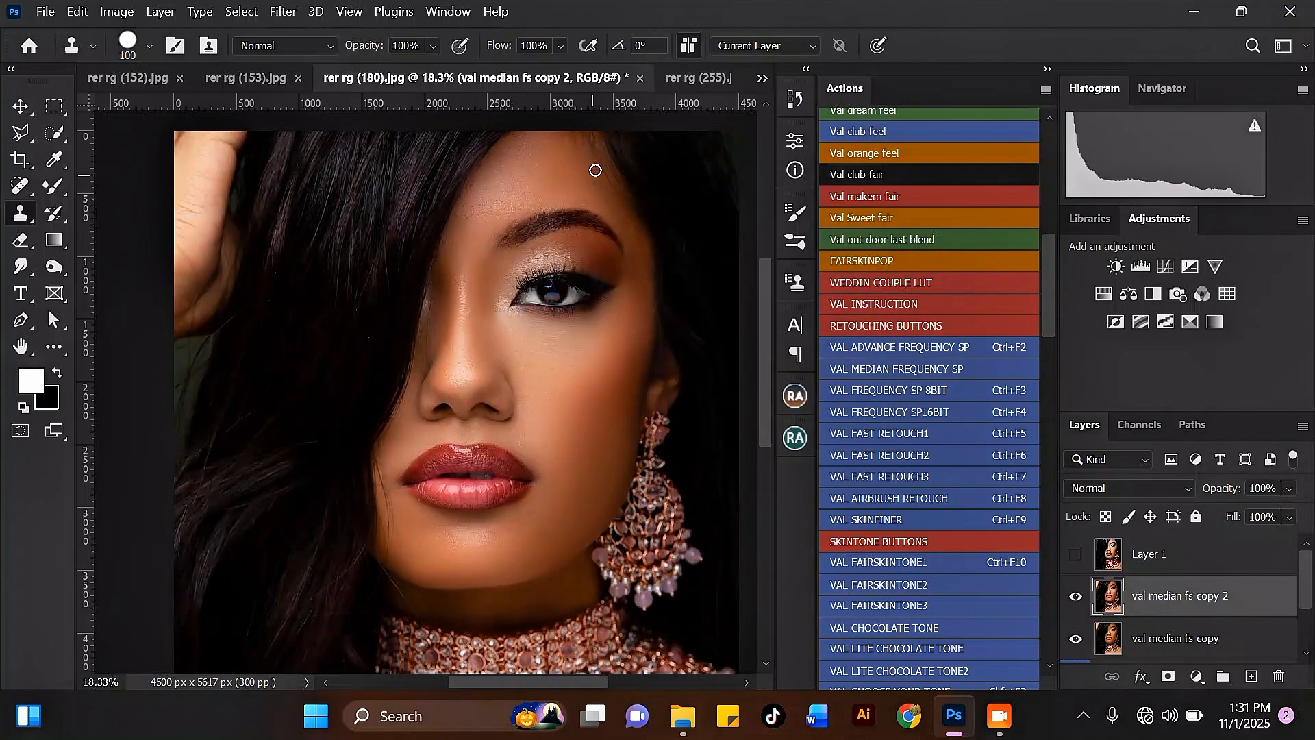
# Erase the Camera Raw tint from the eye's iris with a 300 px Eraser brush.
pyautogui.scroll(-3, 595, 170)
pyautogui.scroll(2, 578, 206)
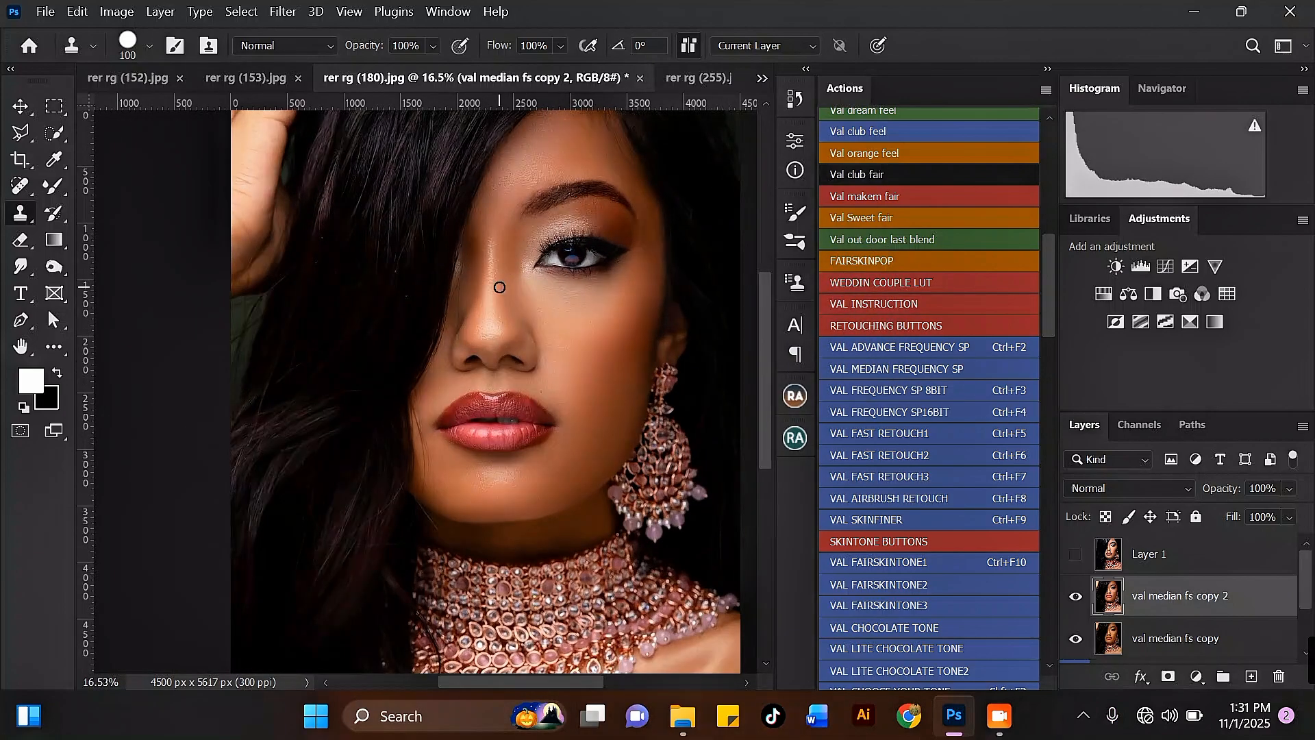
pyautogui.scroll(-1, 500, 287)
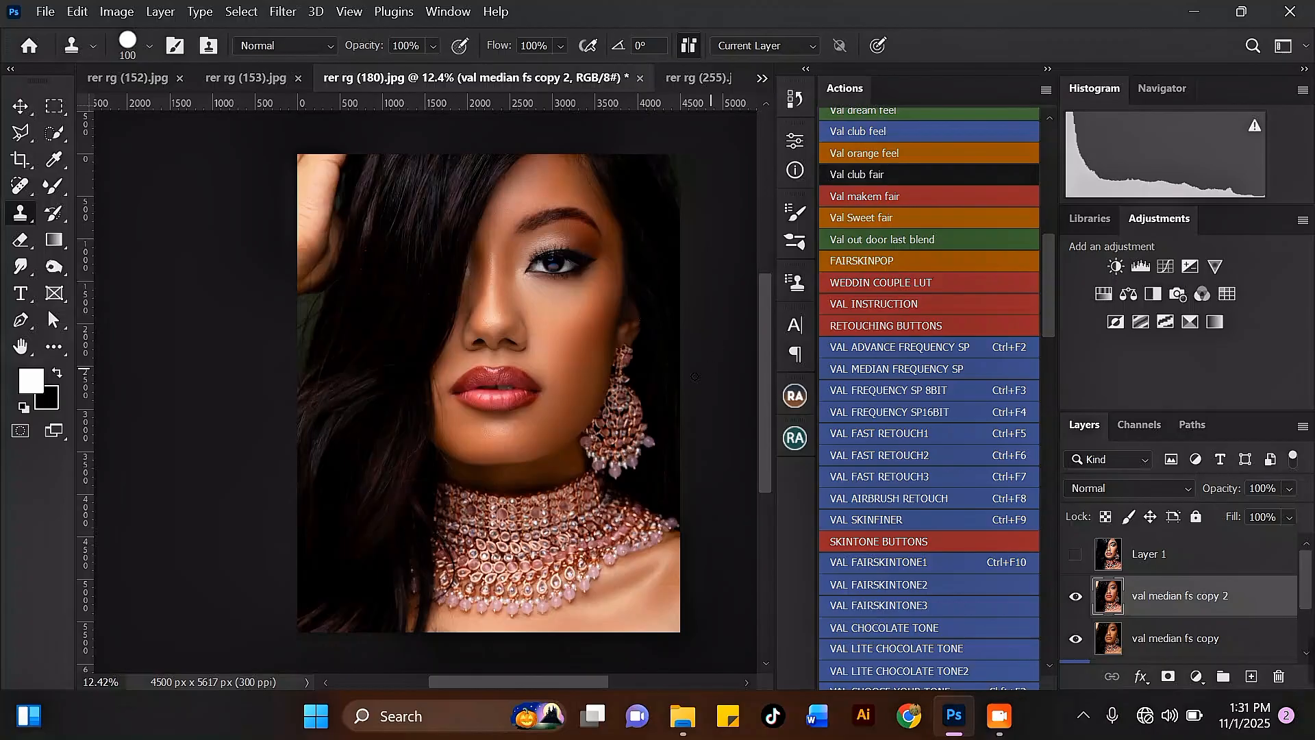
pyautogui.scroll(8, 556, 264)
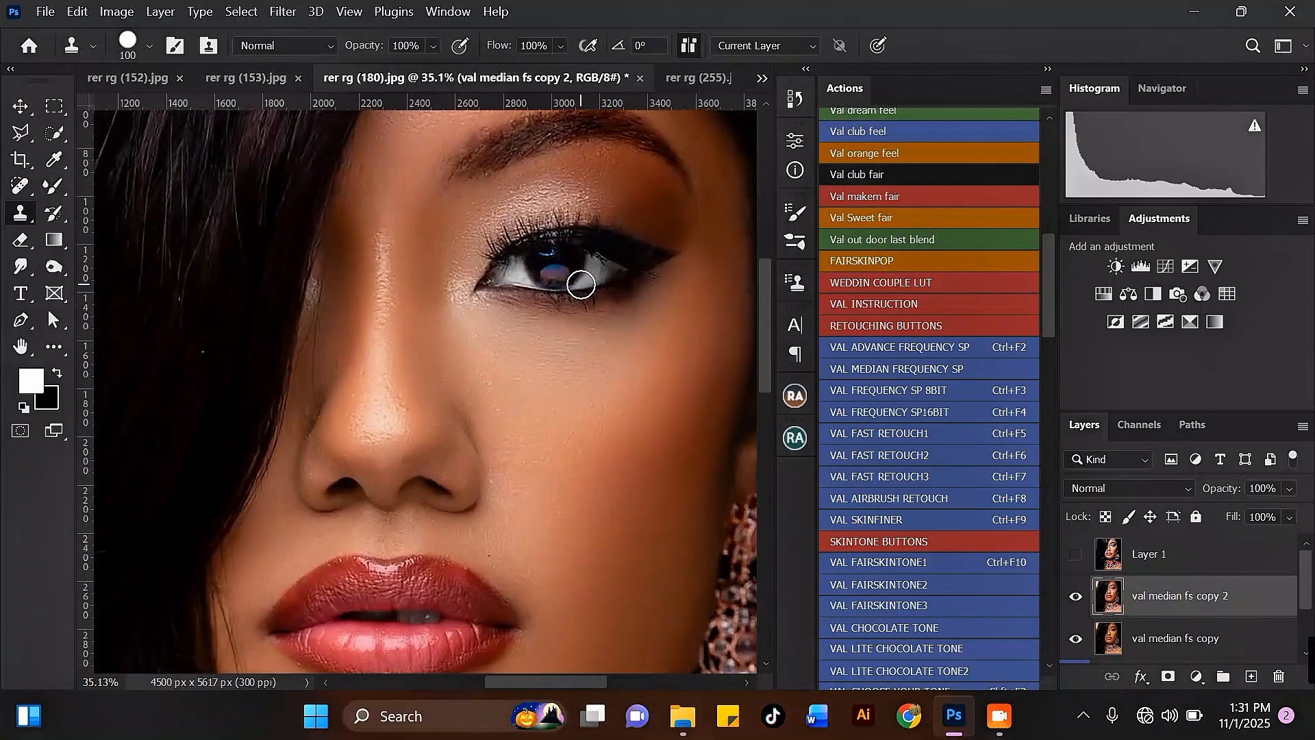
pyautogui.scroll(-4, 531, 242)
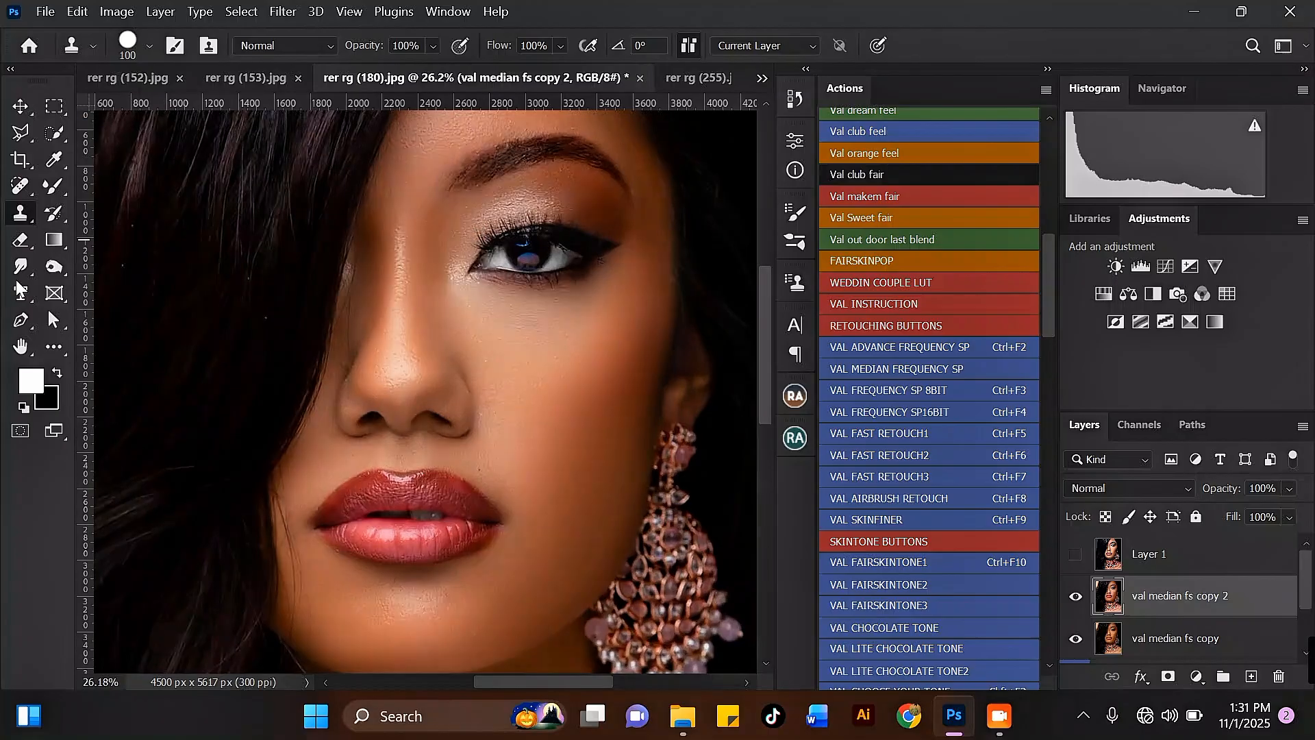
pyautogui.click(25, 243)
pyautogui.click(73, 239)
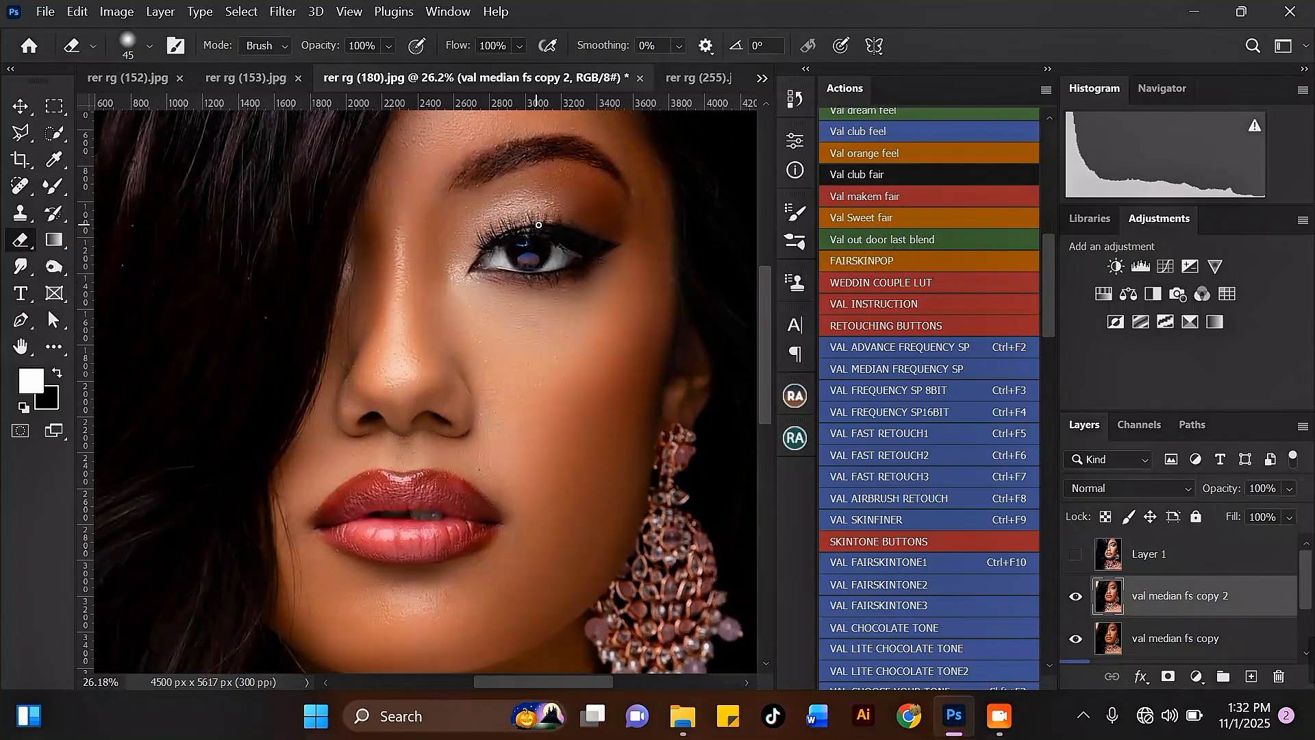
pyautogui.scroll(3, 530, 263)
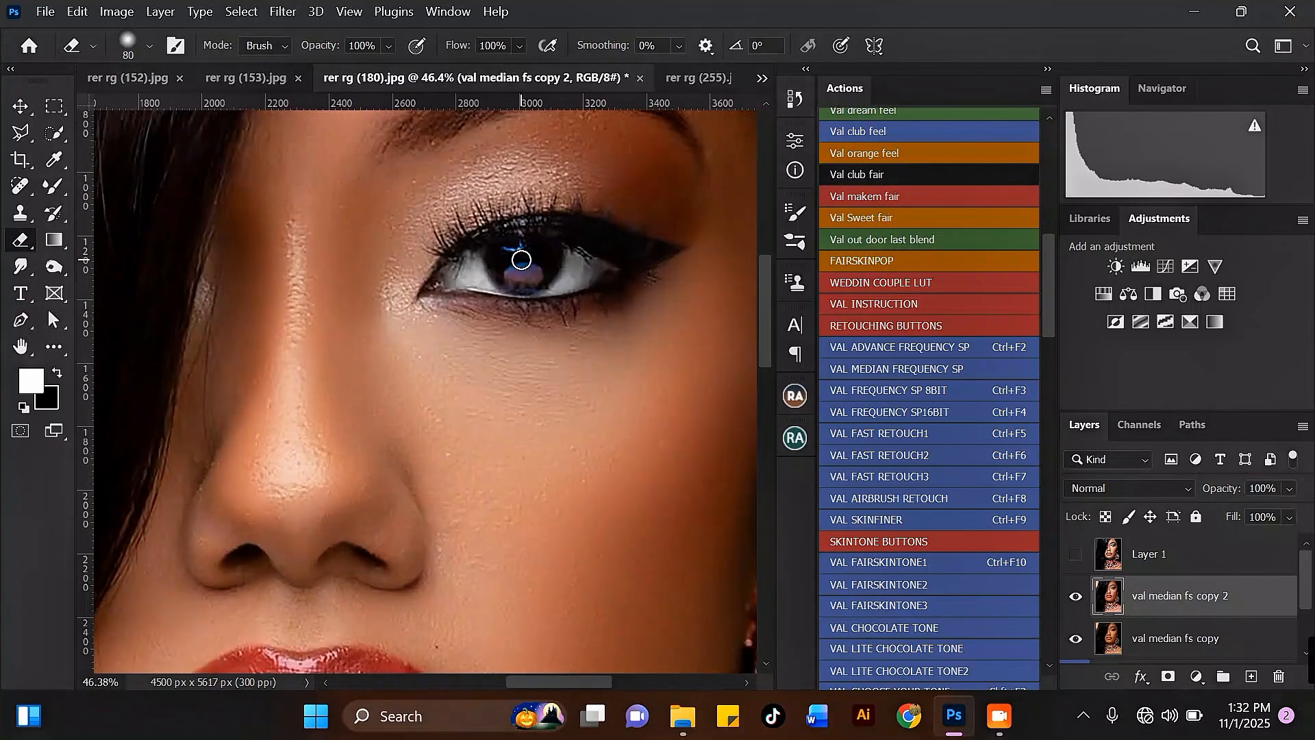
pyautogui.press(']')
pyautogui.press(']')
pyautogui.press(']')
pyautogui.press(']')
pyautogui.press(']')
pyautogui.press(']')
pyautogui.press(']')
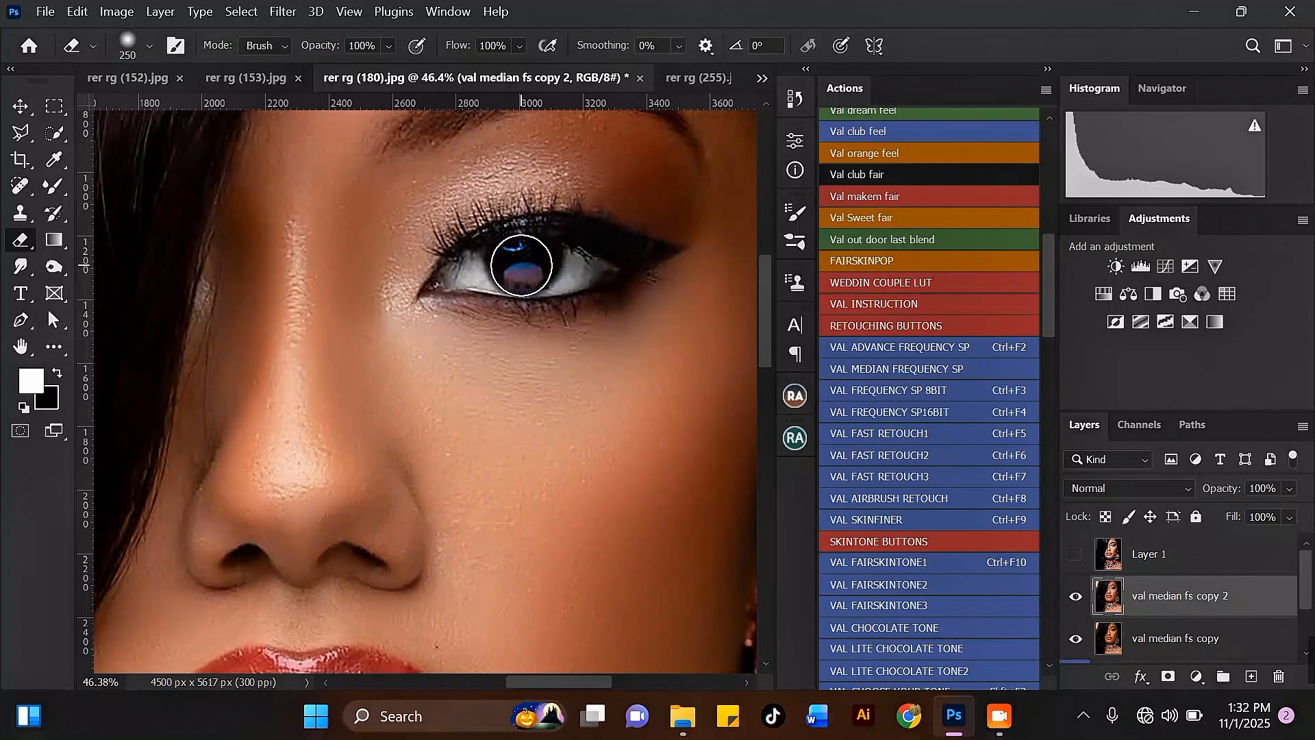
pyautogui.press(']')
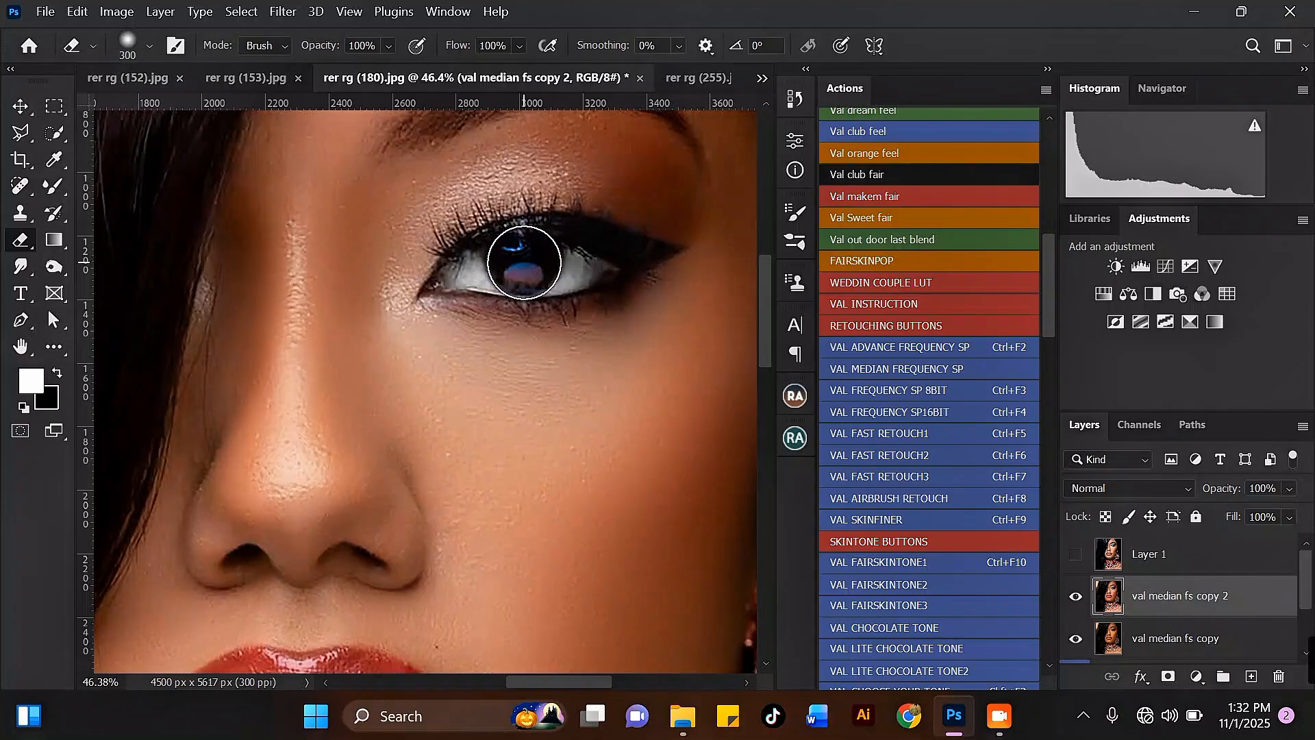
pyautogui.click(525, 262)
# Add a Color Balance adjustment layer and swap the foreground and background colors.
pyautogui.scroll(-6, 569, 295)
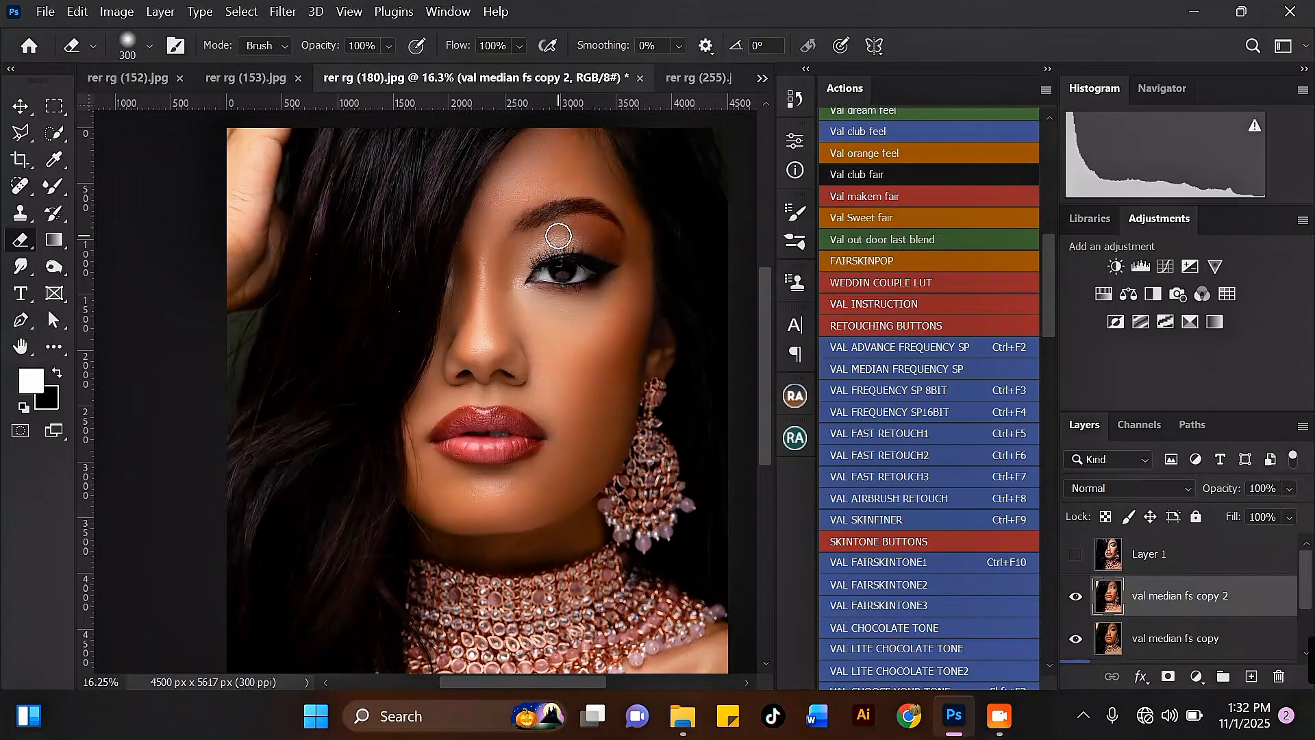
pyautogui.scroll(-2, 562, 233)
pyautogui.scroll(-2, 596, 280)
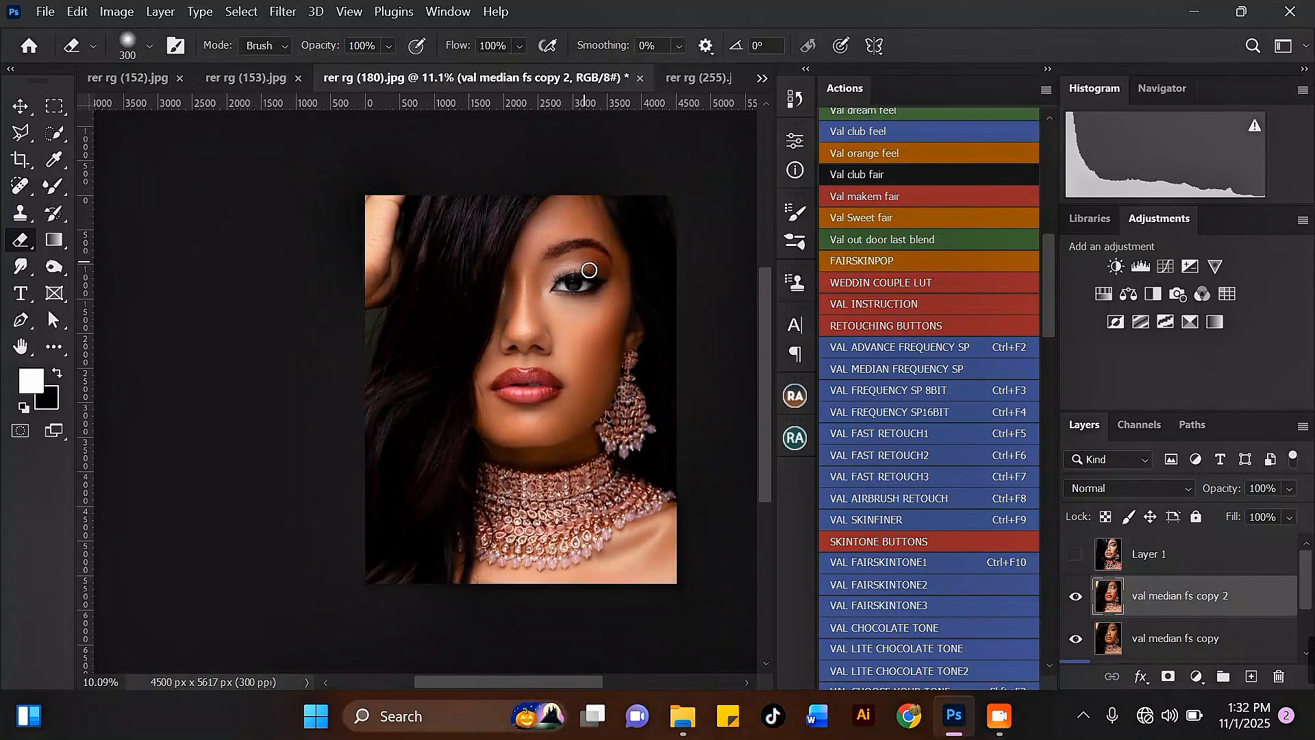
pyautogui.scroll(2, 583, 343)
pyautogui.scroll(2, 575, 322)
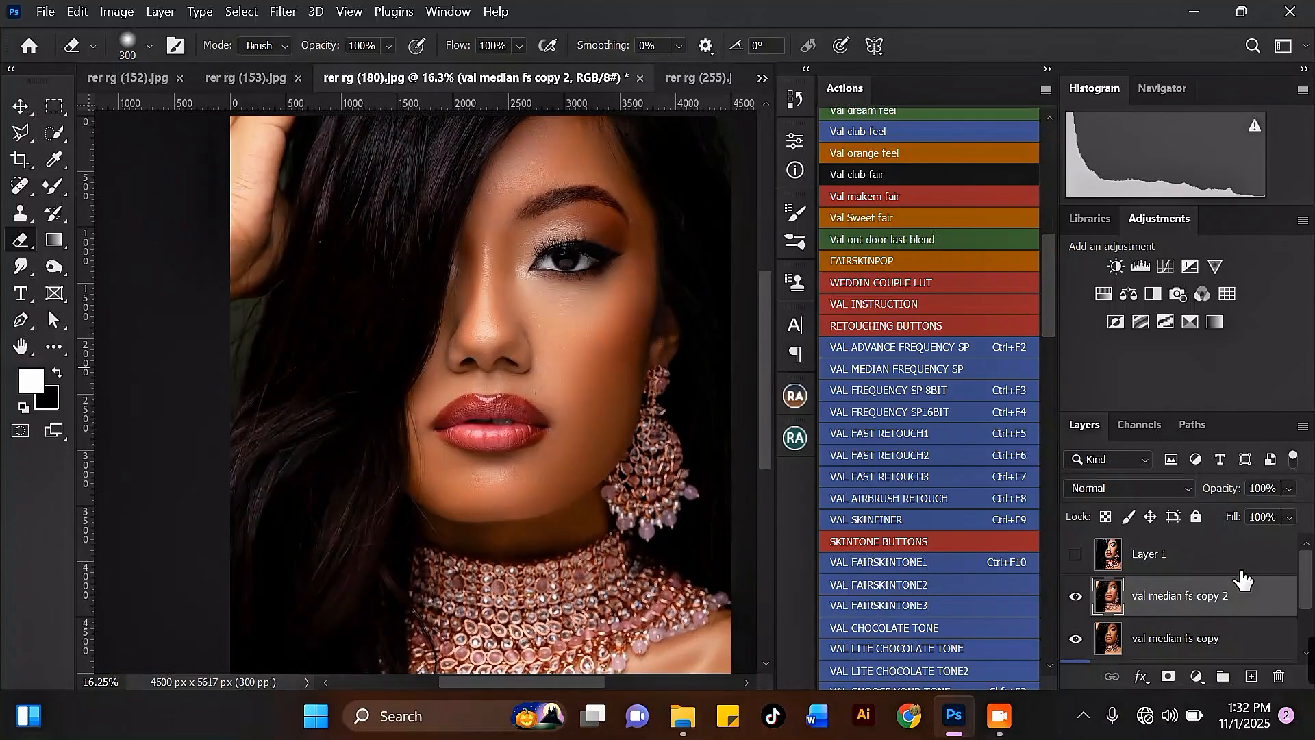
pyautogui.click(1196, 677)
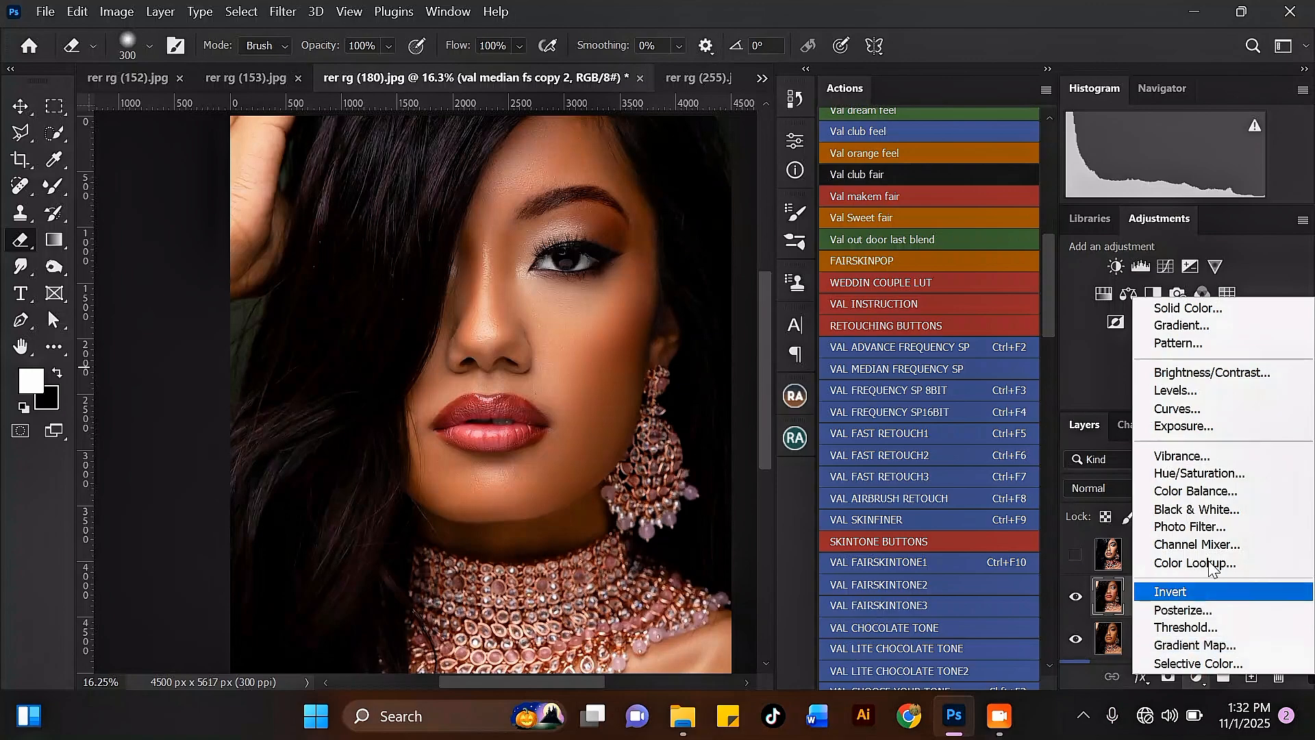
pyautogui.click(1210, 494)
pyautogui.press('x')
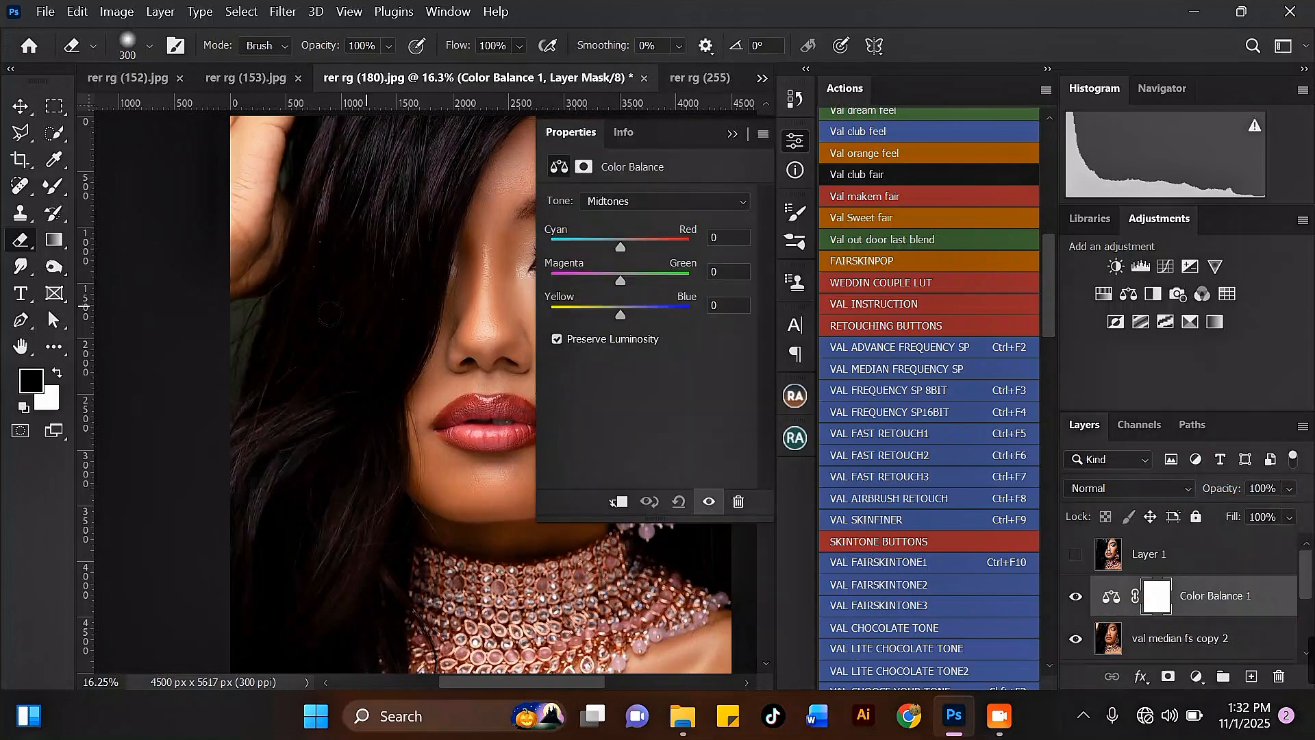
# Set the Color Balance midtones Magenta–Green to -7 and collapse the Properties panel.
pyautogui.scroll(-2, 232, 314)
pyautogui.scroll(-2, 431, 346)
pyautogui.scroll(6, 442, 348)
pyautogui.scroll(-4, 466, 377)
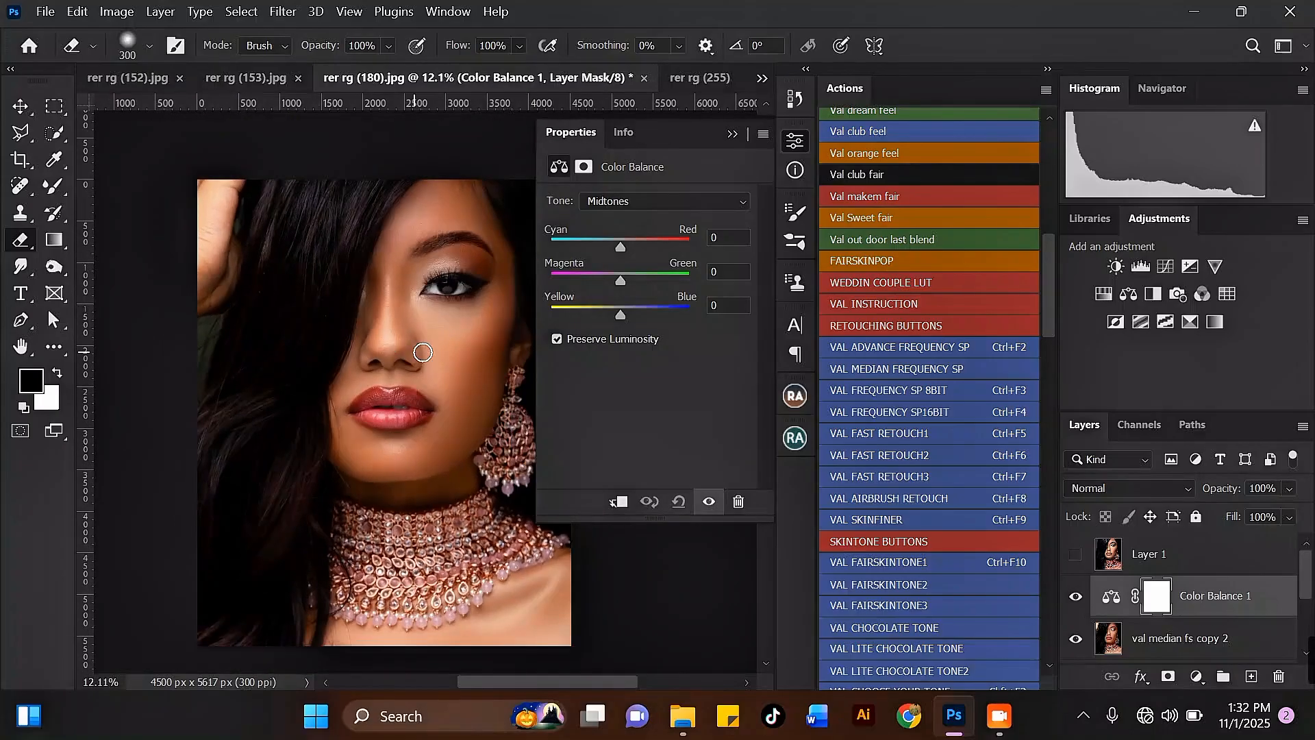
pyautogui.scroll(3, 449, 343)
pyautogui.moveTo(623, 278); pyautogui.dragTo(615, 282)
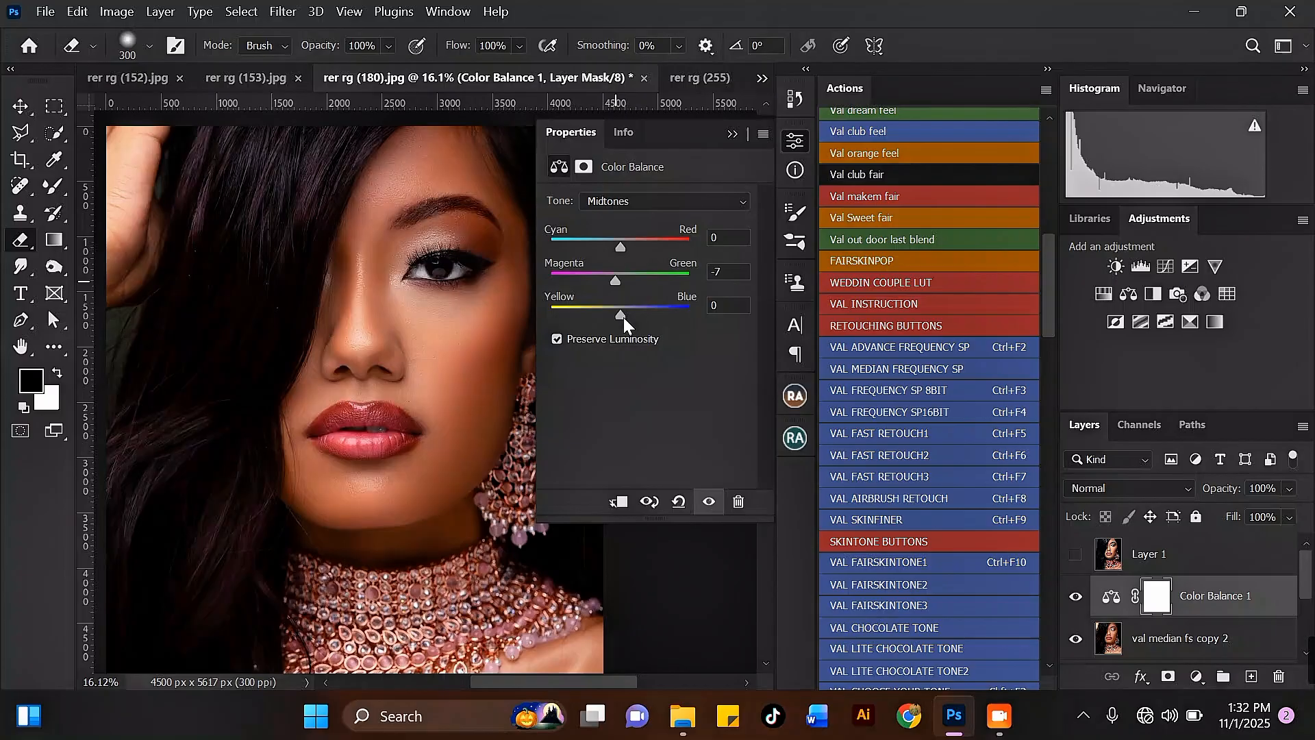
pyautogui.moveTo(622, 317); pyautogui.dragTo(625, 318)
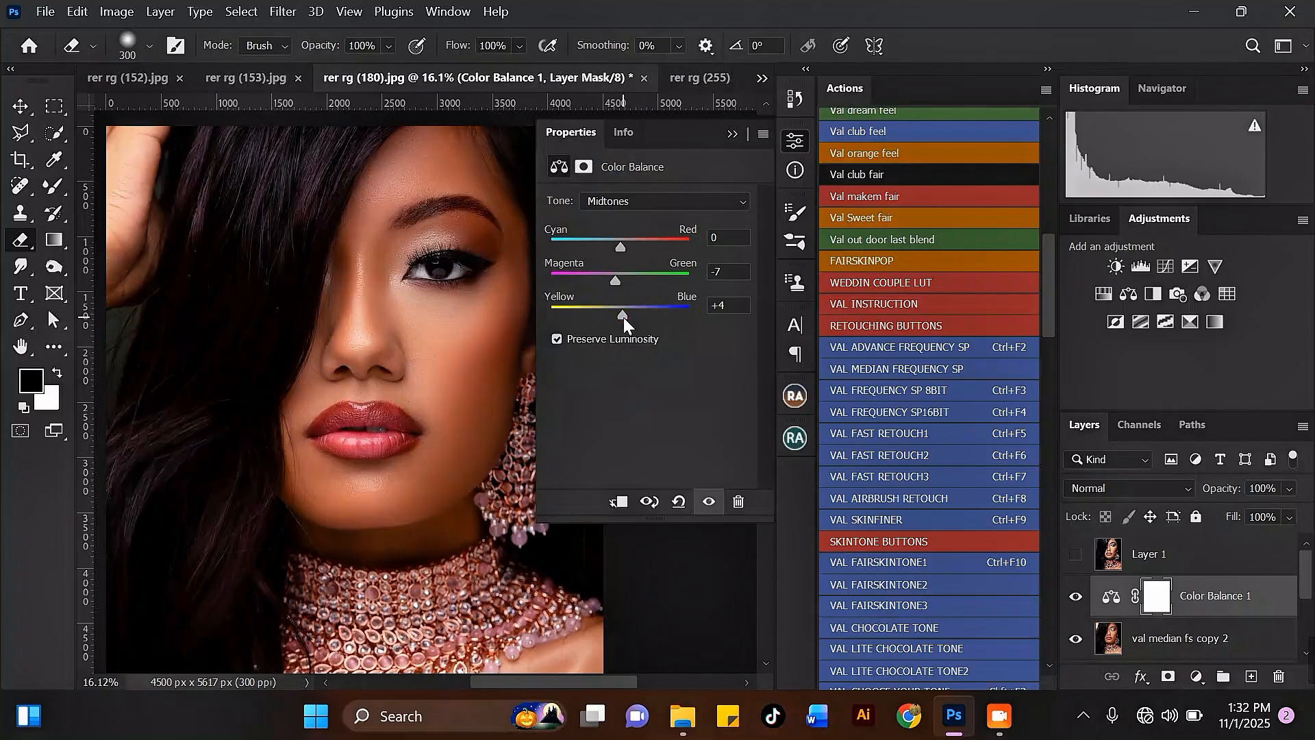
pyautogui.click(733, 134)
pyautogui.scroll(-3, 684, 200)
pyautogui.scroll(4, 302, 367)
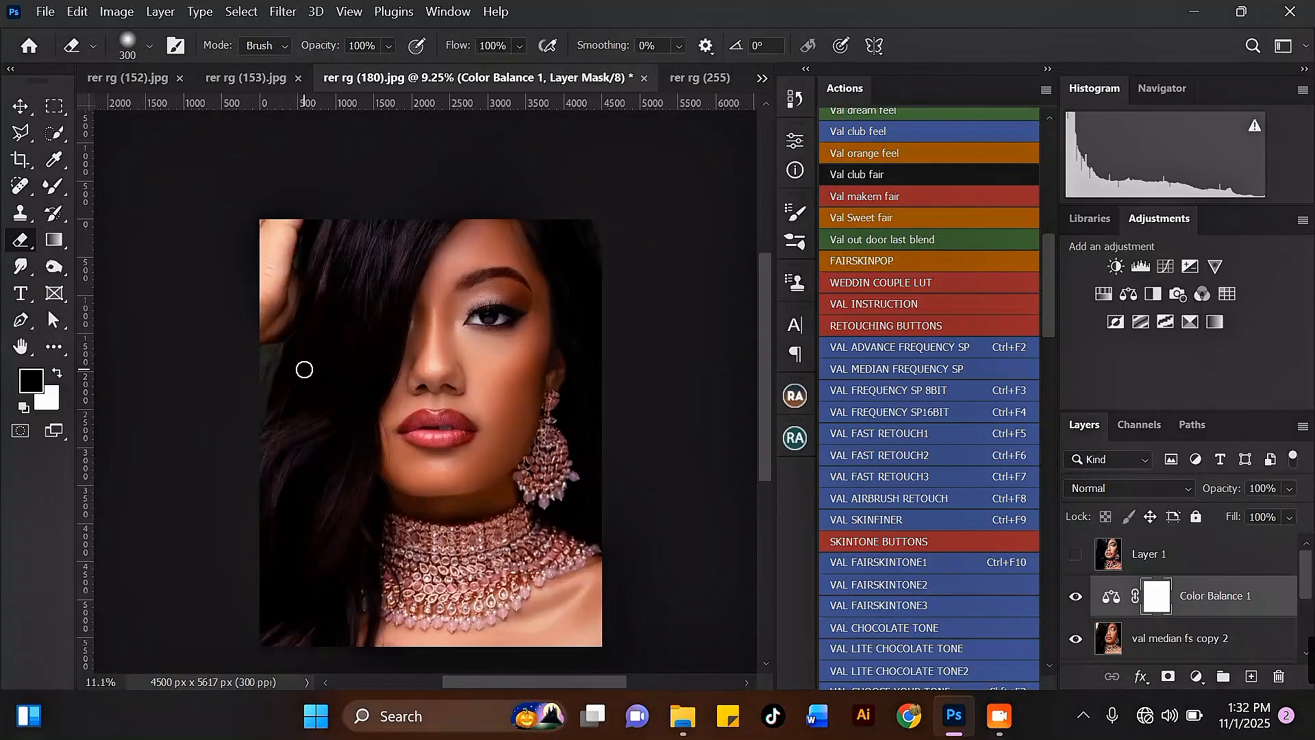
pyautogui.scroll(-1, 430, 254)
pyautogui.scroll(3, 505, 229)
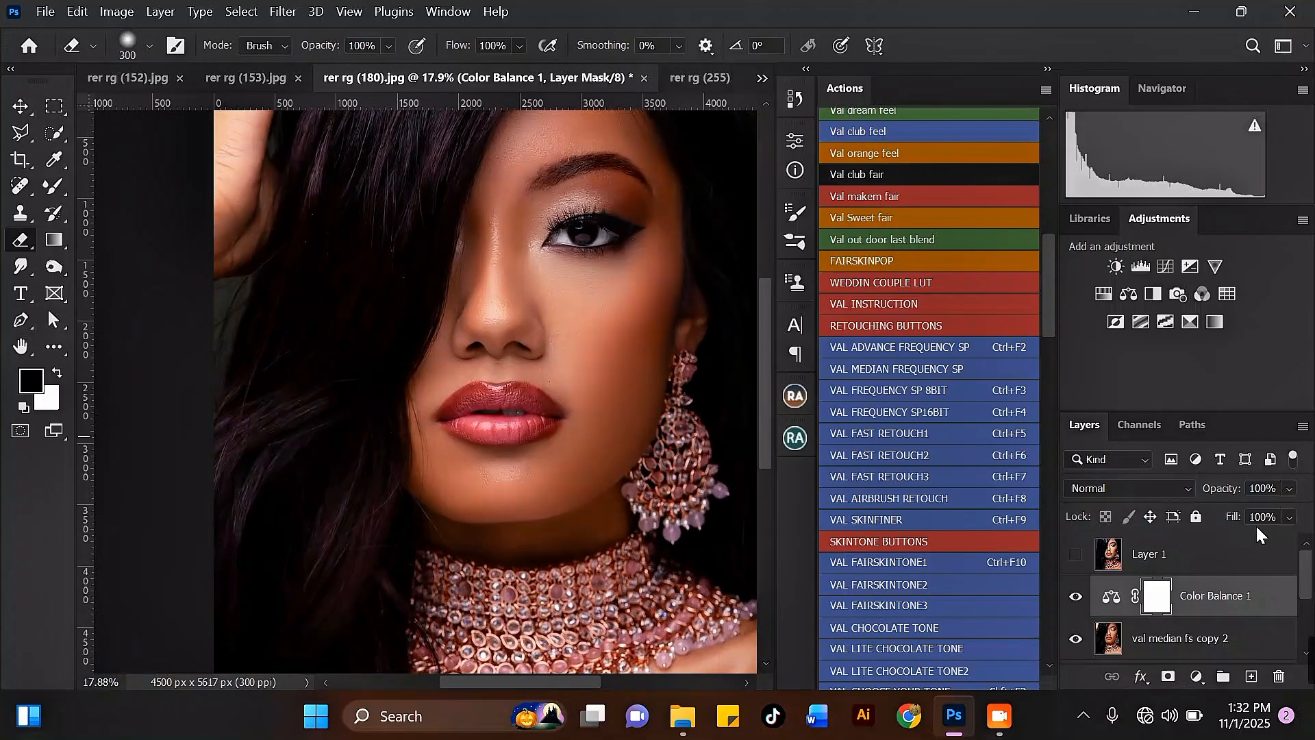
# Lower the Color Balance layer's opacity to 86%.
pyautogui.click(1291, 489)
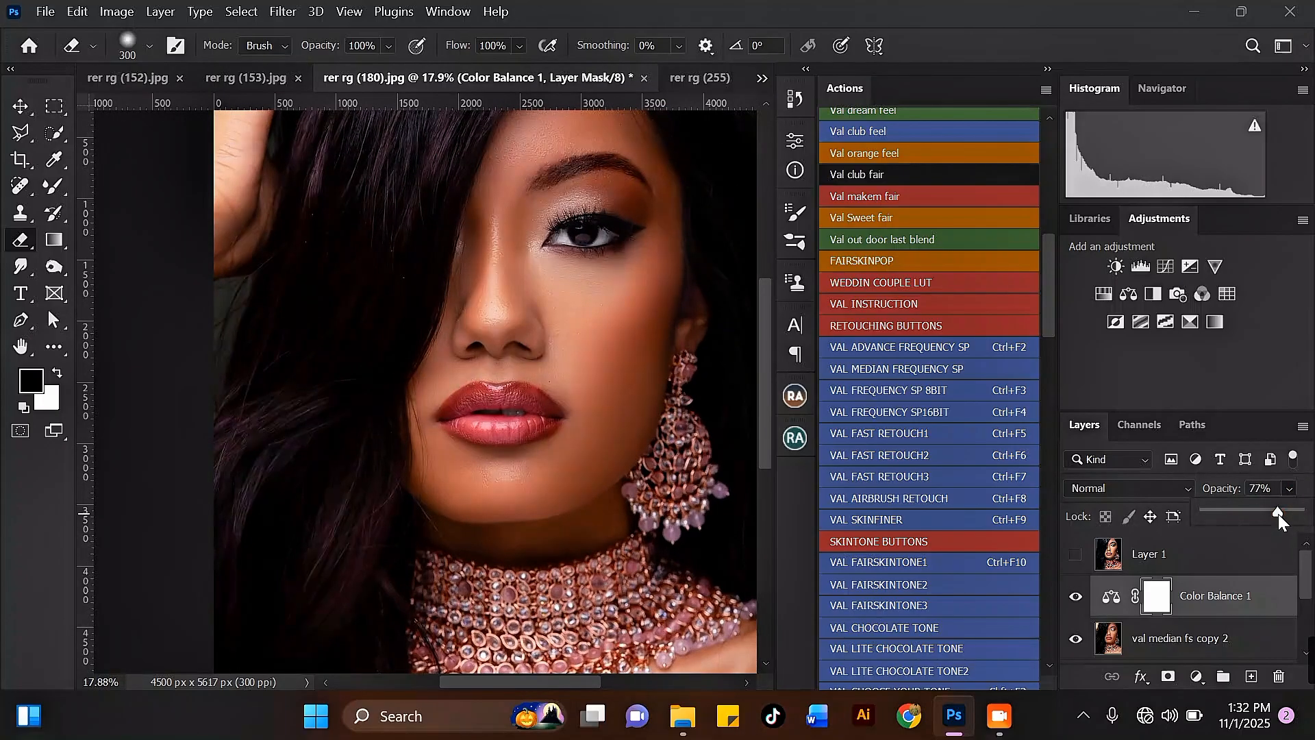
pyautogui.moveTo(1277, 514); pyautogui.dragTo(1285, 512)
# Select the layers from Color Balance 1 down to val median fs and merge them into one layer.
pyautogui.scroll(-1, 593, 247)
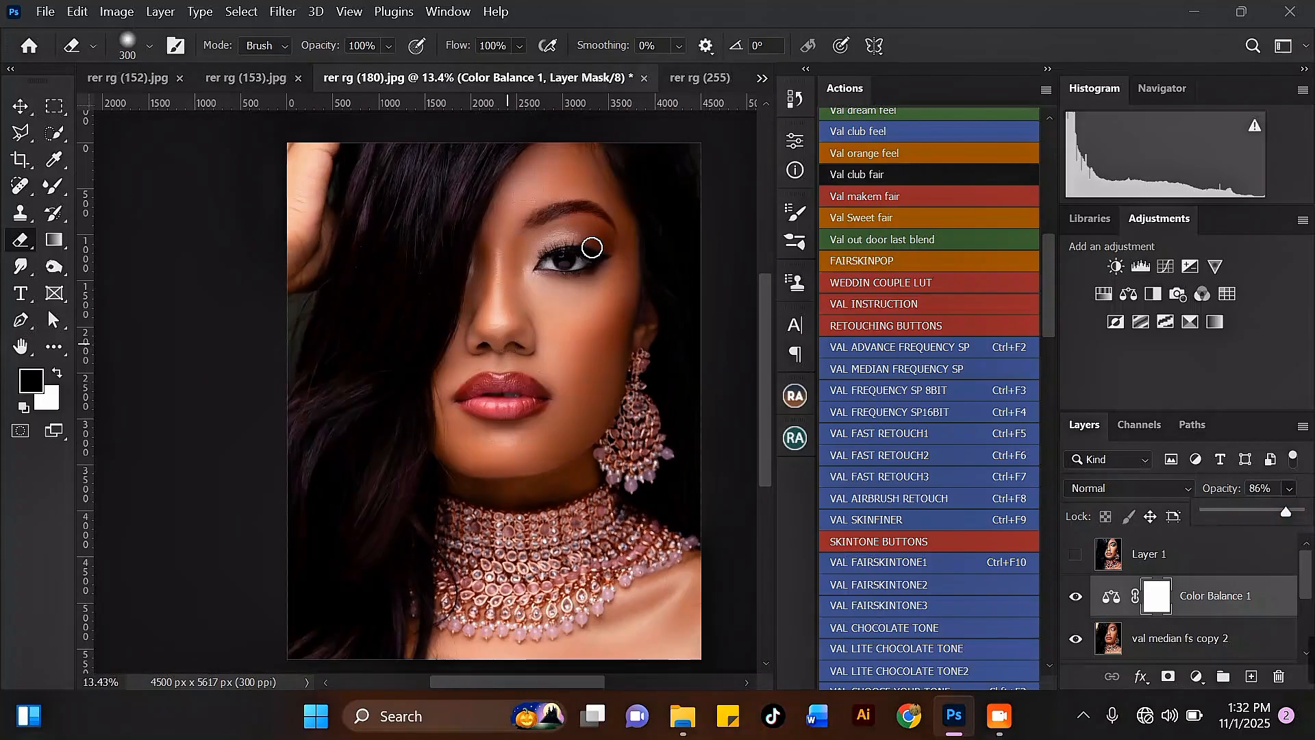
pyautogui.scroll(-1, 507, 383)
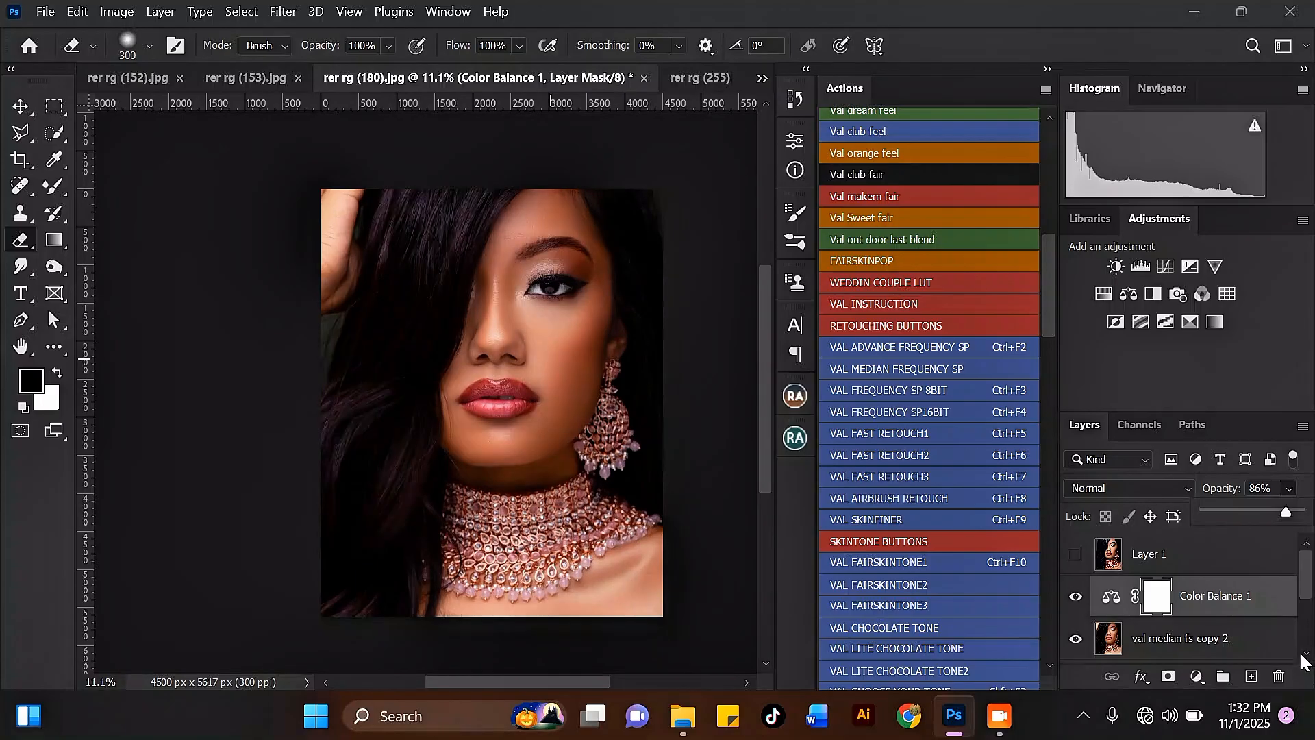
pyautogui.moveTo(1309, 565); pyautogui.dragTo(1309, 610)
pyautogui.click(1206, 606)
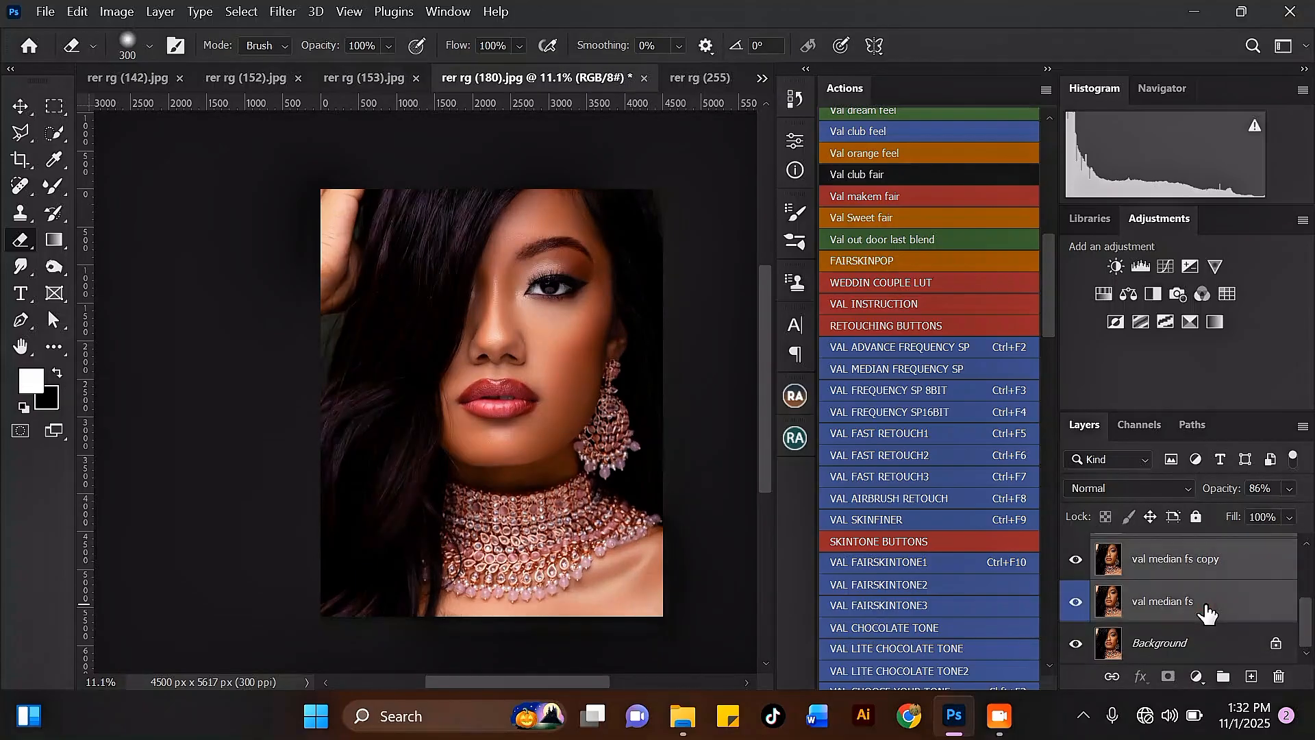
pyautogui.hotkey('ctrl', 'e')
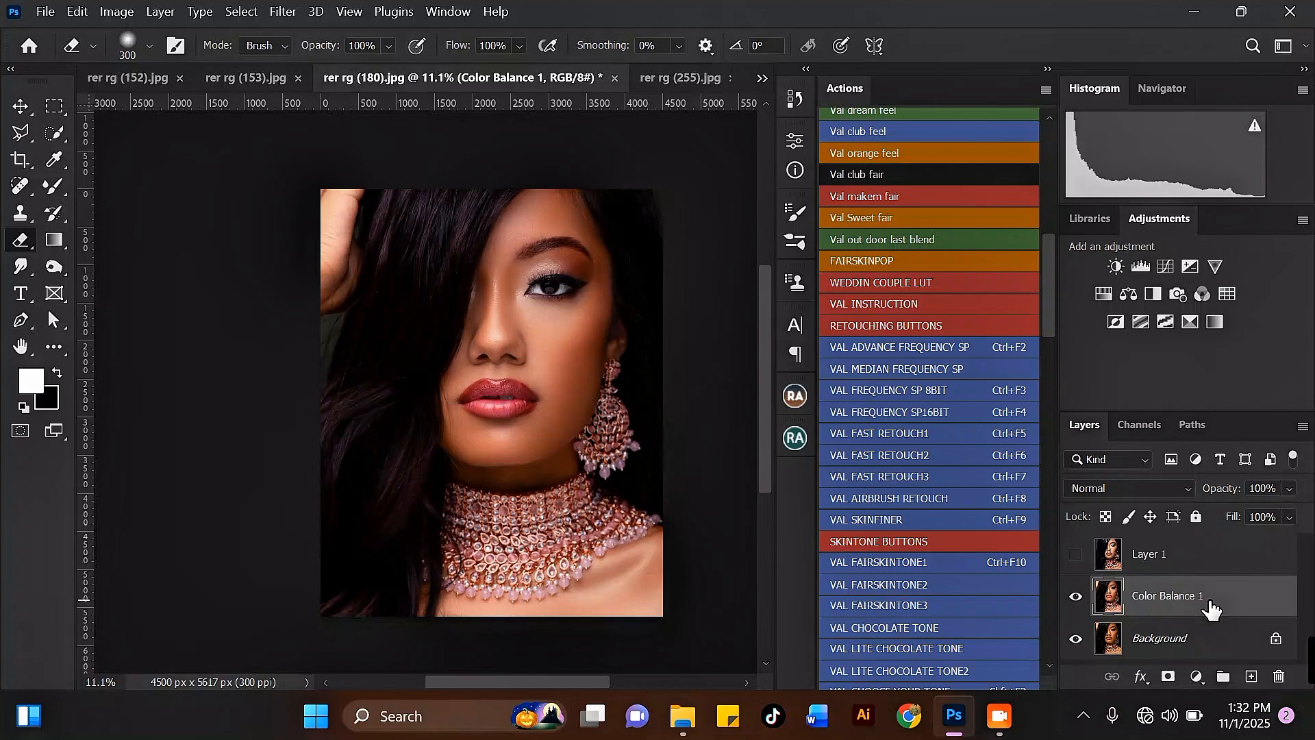
# Toggle the merged Color Balance 1 layer's visibility on and off to compare the retouch before and after.
pyautogui.scroll(5, 470, 304)
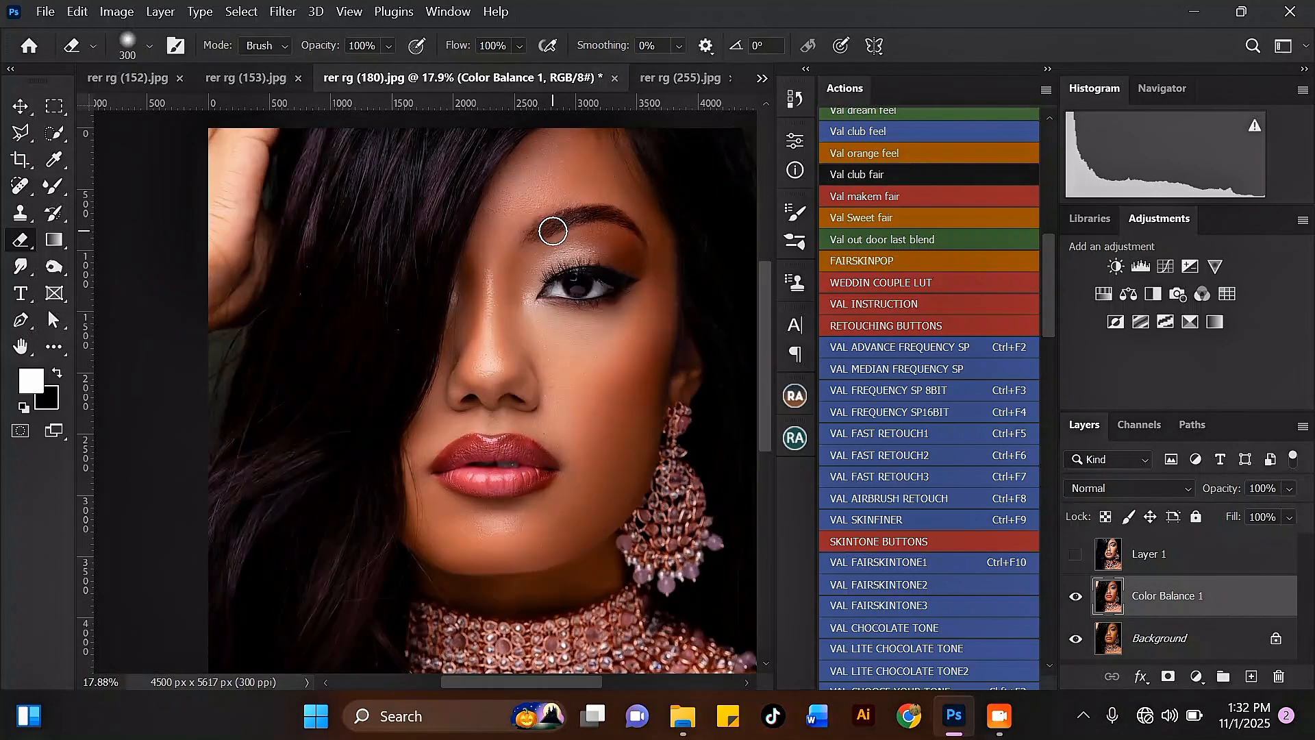
pyautogui.scroll(1, 546, 197)
pyautogui.click(1077, 597)
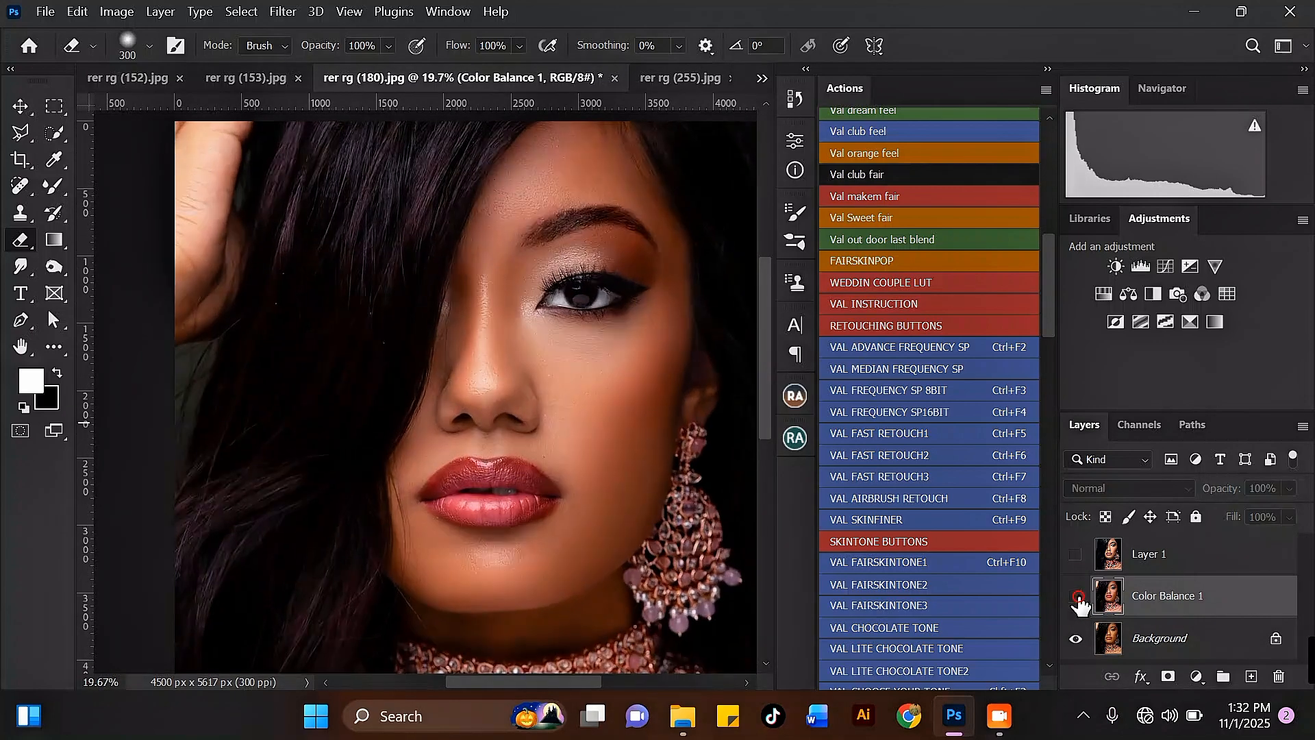
pyautogui.click(1076, 597)
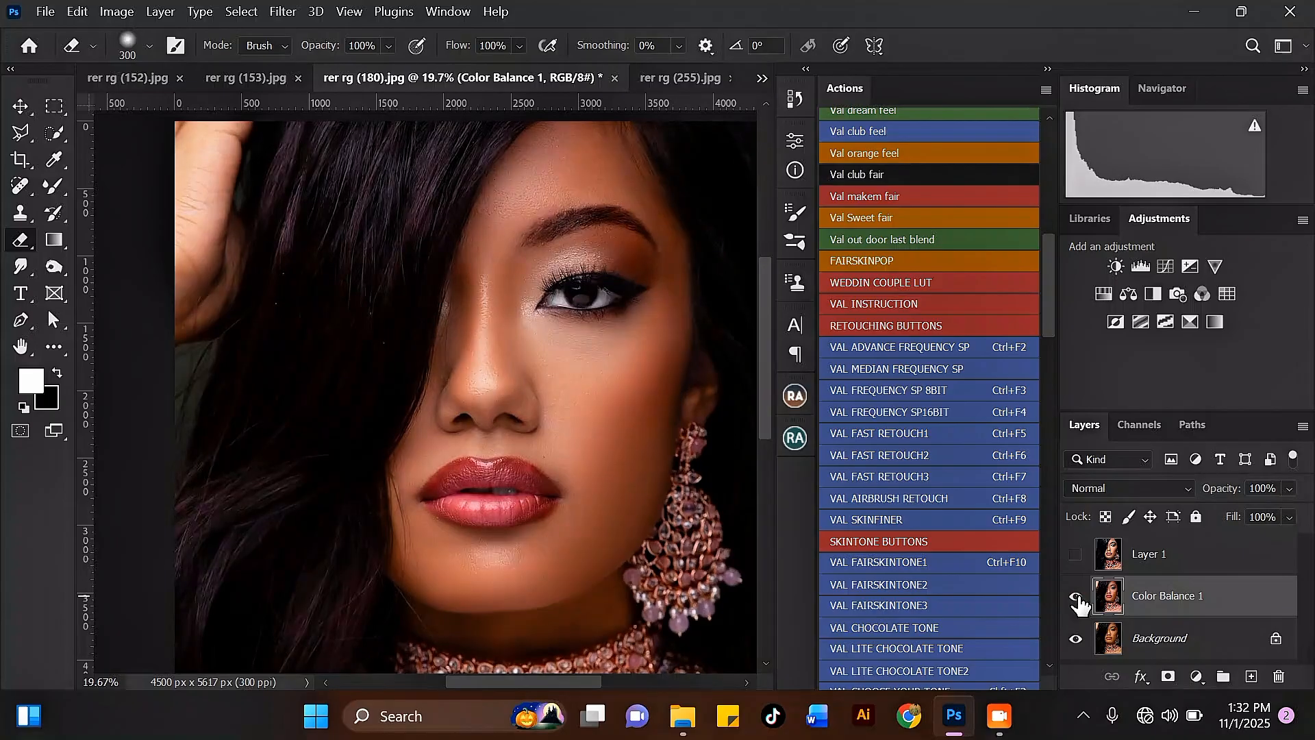
pyautogui.click(1076, 598)
pyautogui.click(1077, 597)
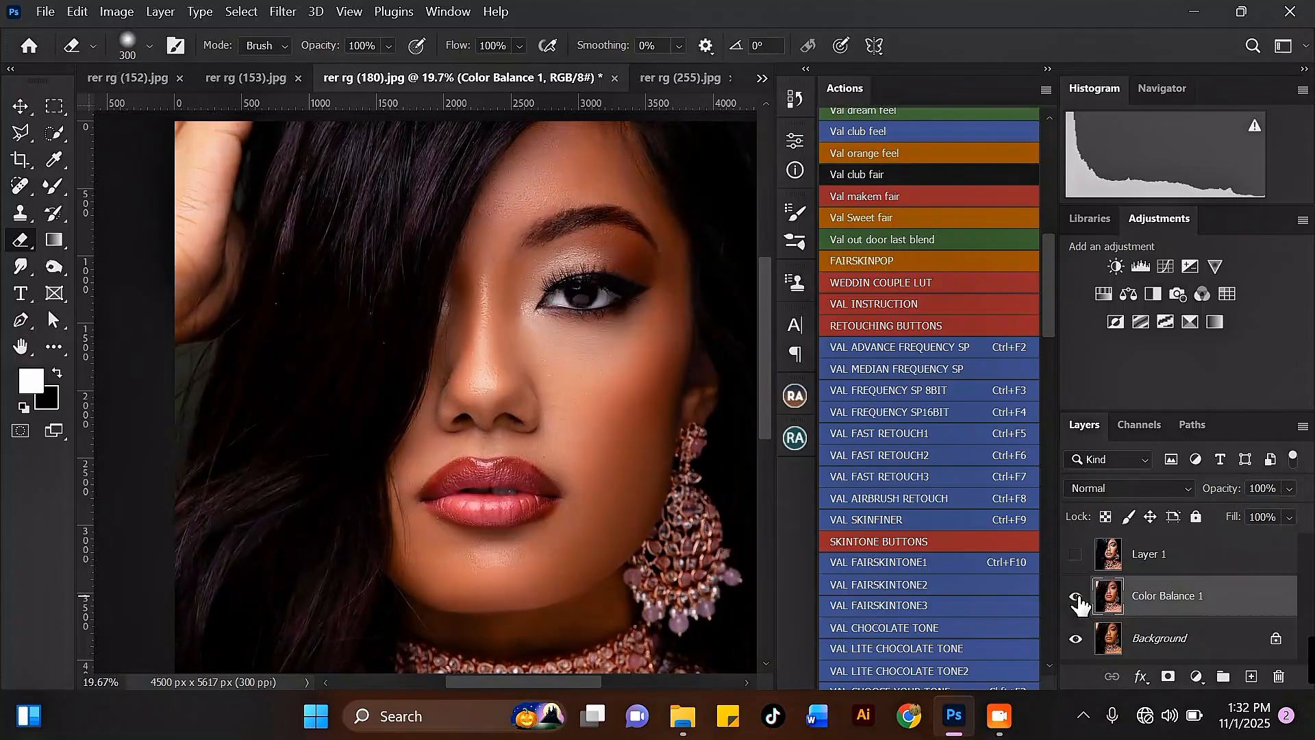